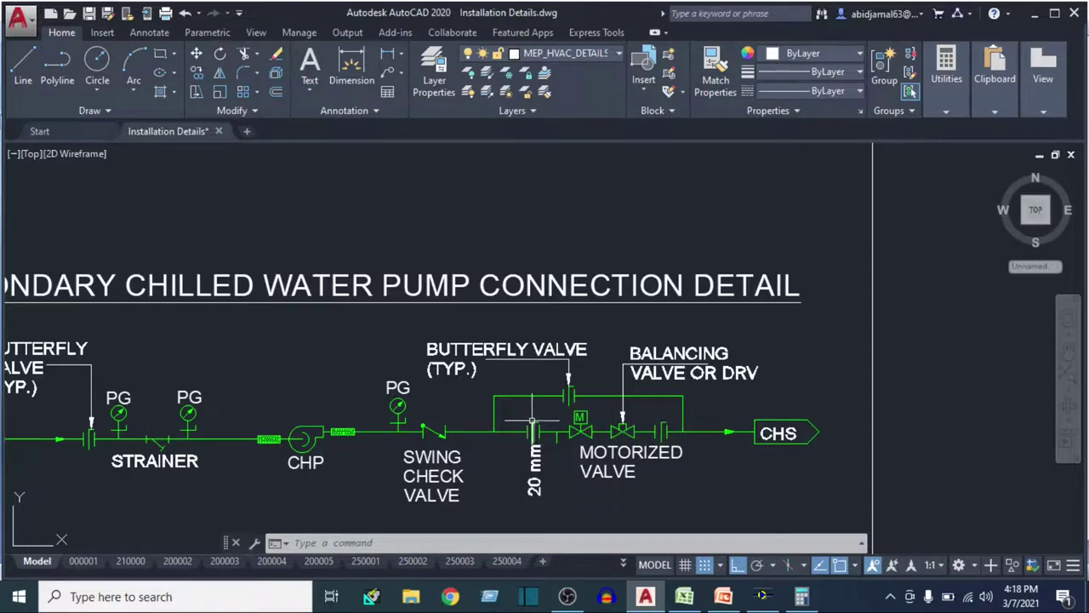
# Examine the secondary chilled water pump, AHU coil and FCU coil connection details in the installation drawing
pyautogui.click(534, 446)
pyautogui.press('Escape')
pyautogui.press('Escape')
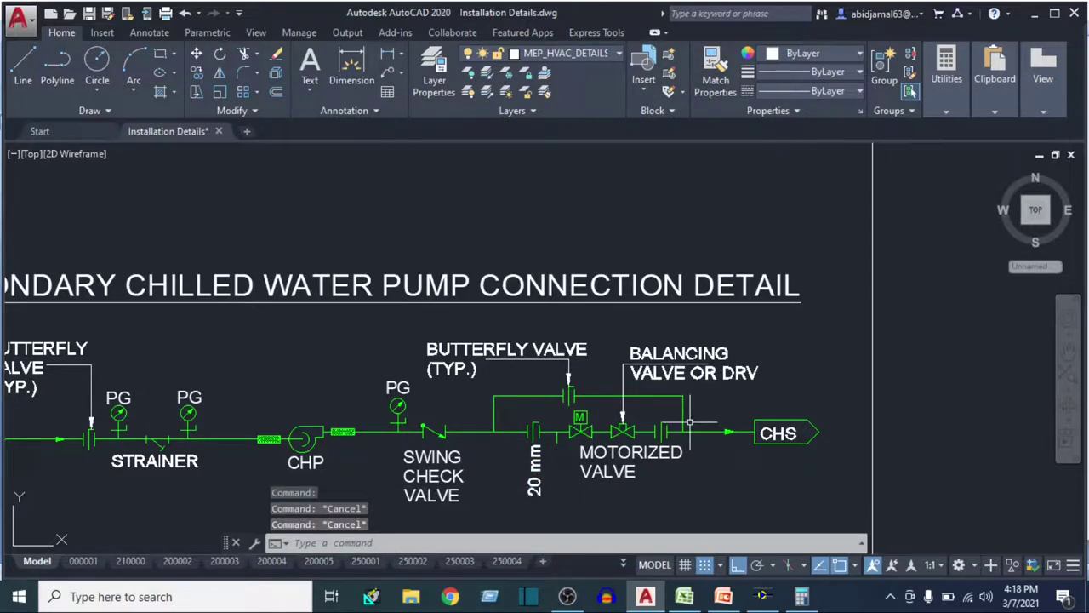
pyautogui.scroll(-5, 860, 422)
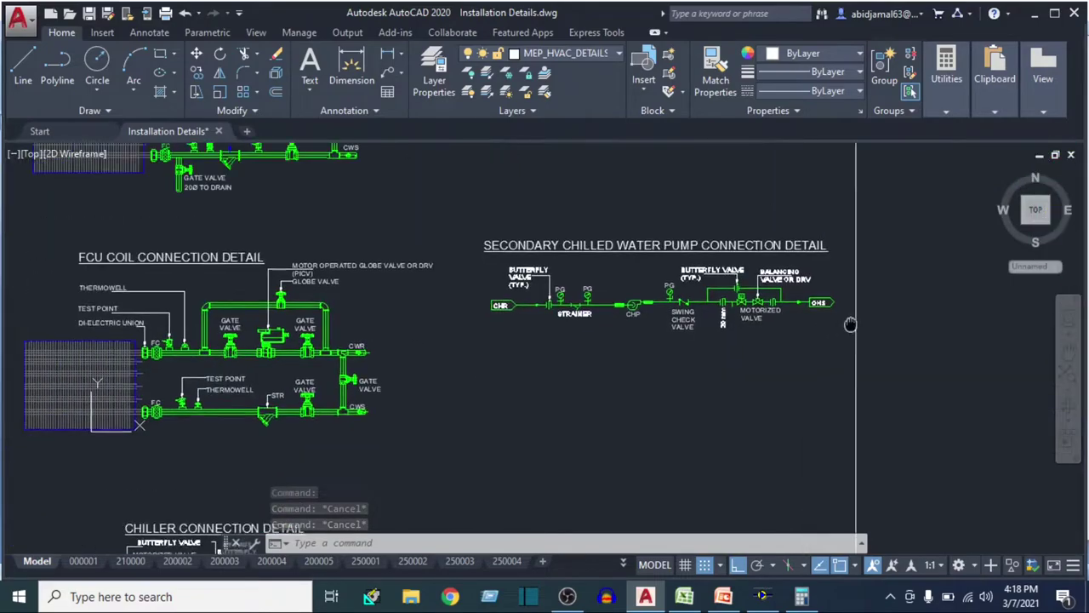
pyautogui.scroll(4, 409, 394)
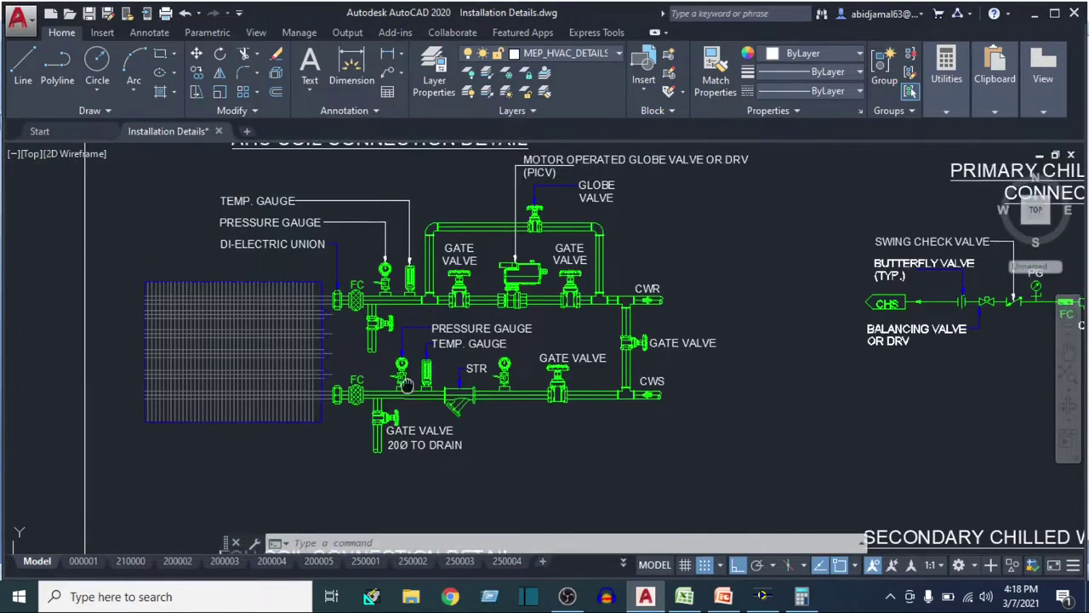
pyautogui.moveTo(378, 387); pyautogui.dragTo(379, 216)
pyautogui.scroll(-3, 428, 382)
pyautogui.scroll(1, 429, 382)
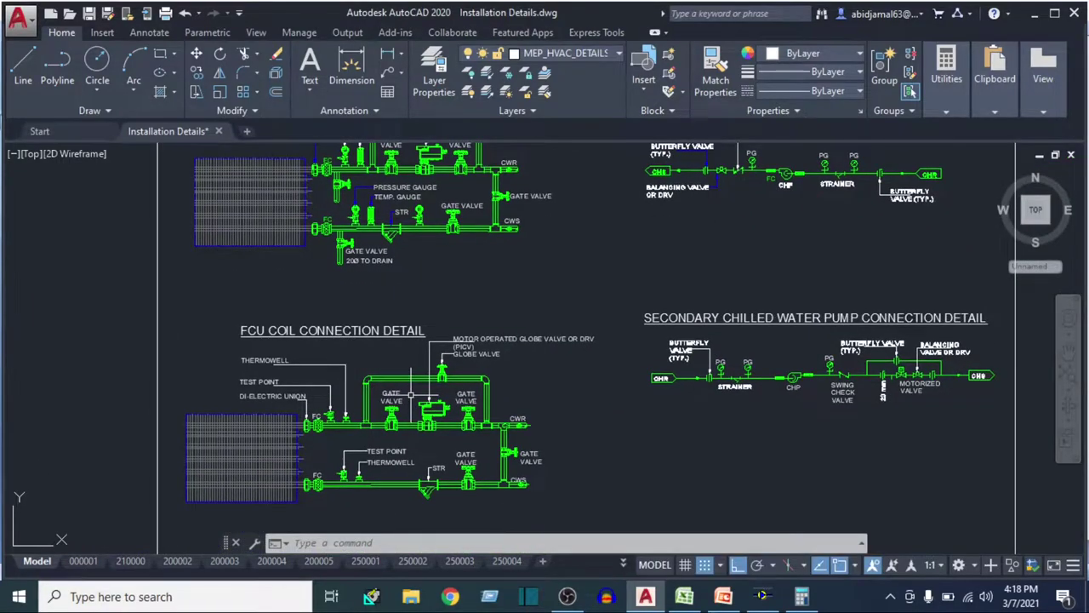
pyautogui.click(587, 435)
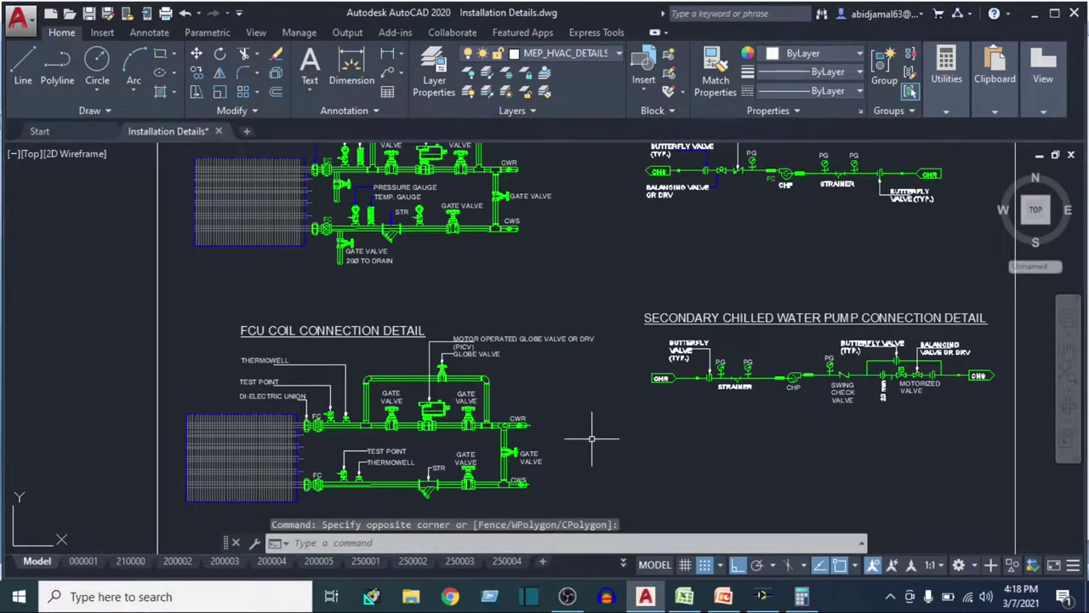
# Examine the secondary pump section lengths in the table below the chilled water piping schematic
pyautogui.scroll(-4, 655, 425)
pyautogui.moveTo(966, 290); pyautogui.dragTo(496, 285)
pyautogui.scroll(5, 496, 285)
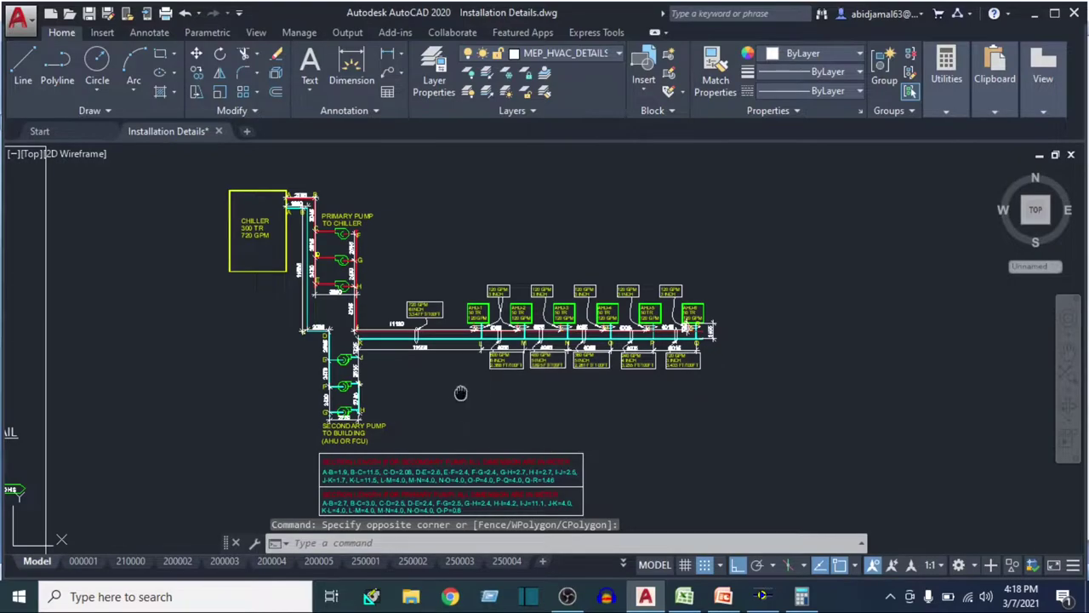
pyautogui.moveTo(462, 389); pyautogui.dragTo(545, 287)
pyautogui.scroll(7, 407, 355)
pyautogui.scroll(-2, 419, 400)
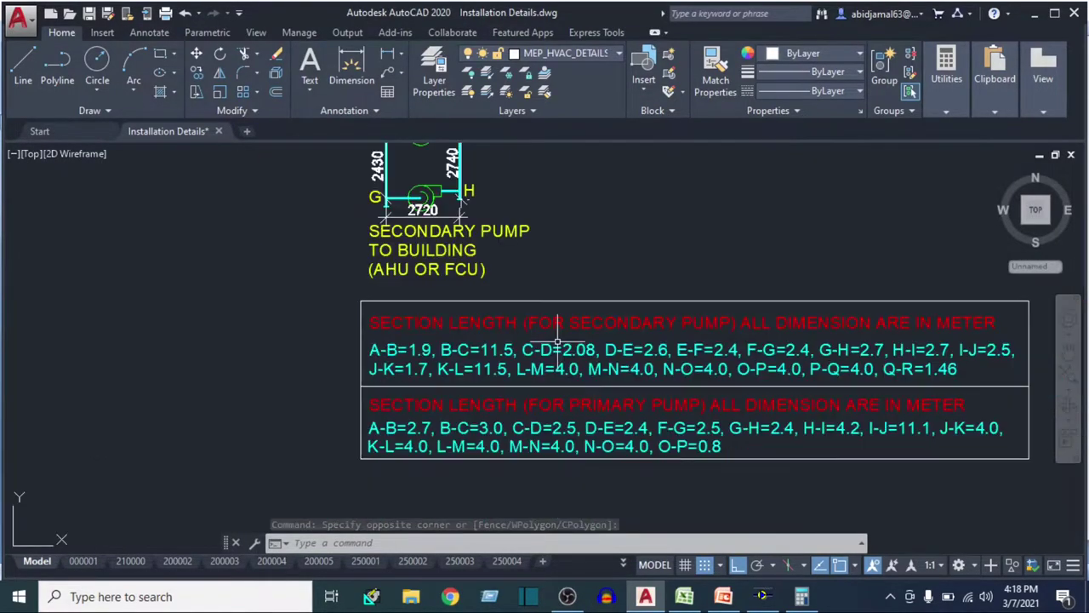
pyautogui.moveTo(419, 399); pyautogui.dragTo(236, 411)
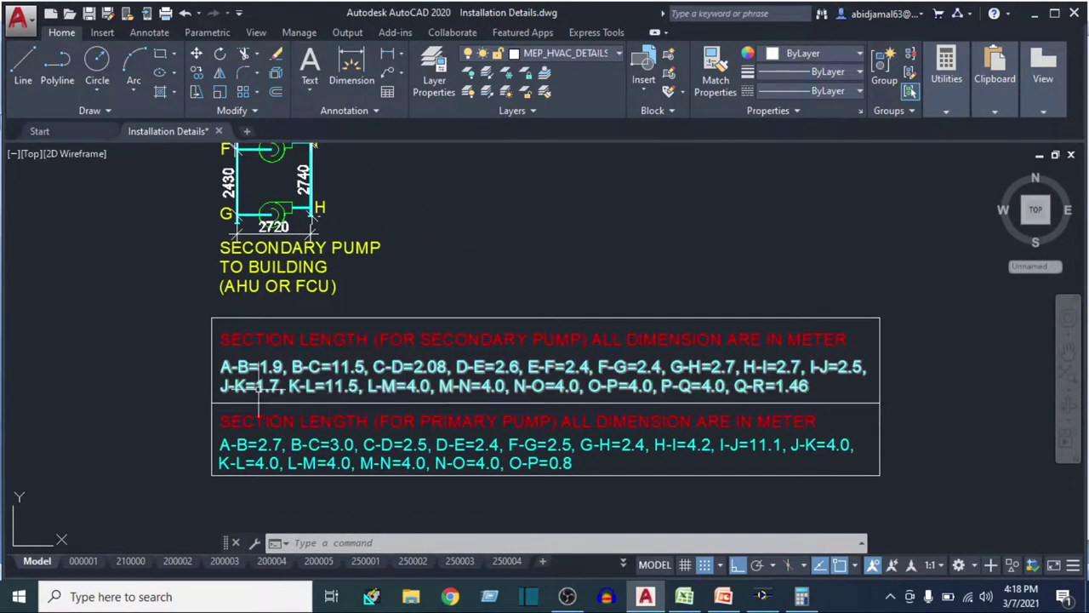
pyautogui.click(170, 382)
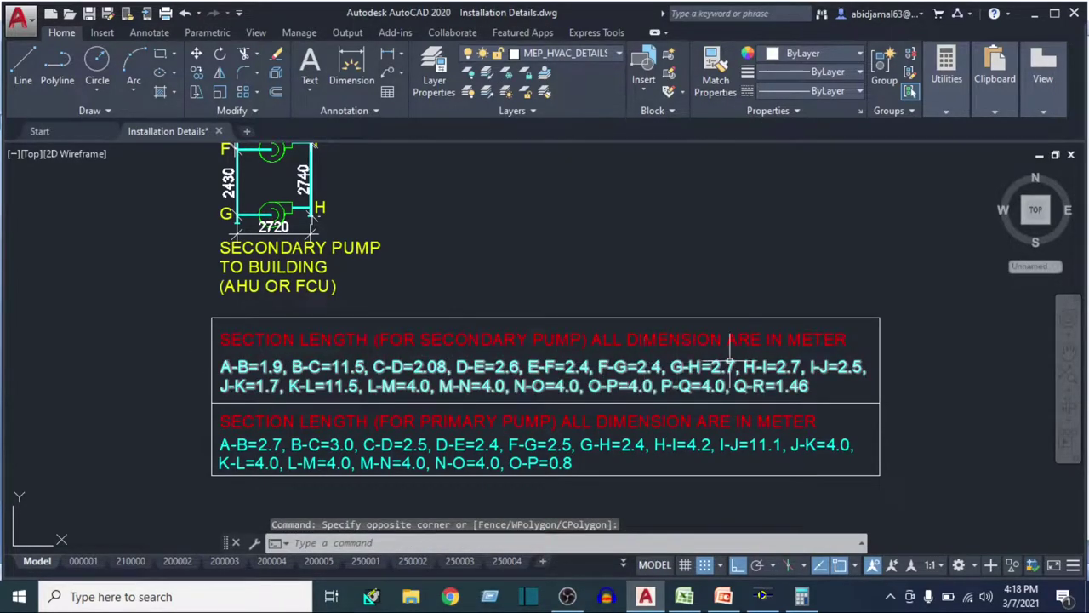
pyautogui.click(804, 347)
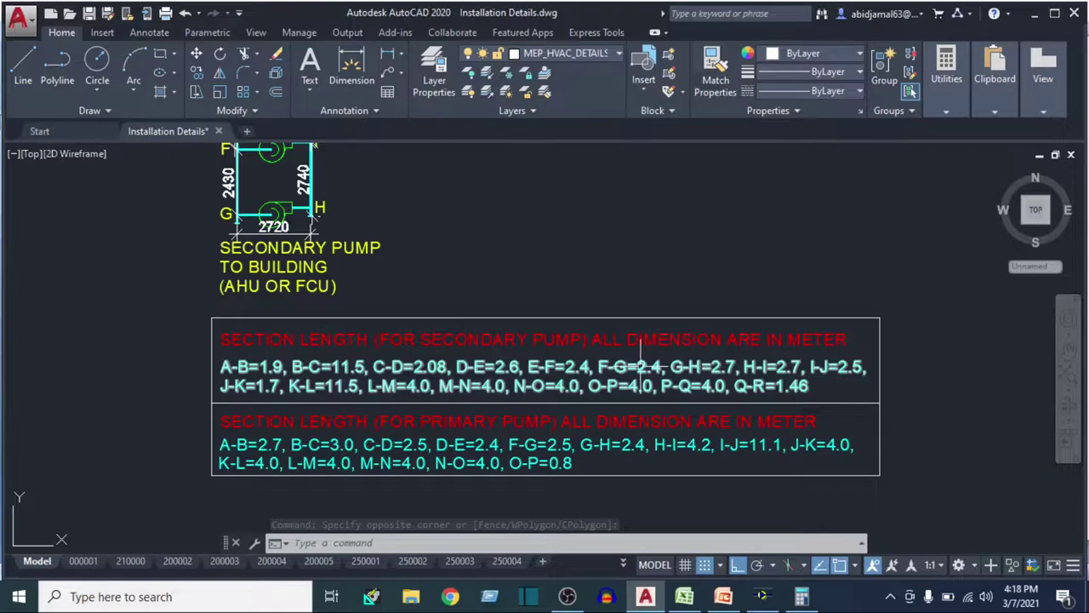
pyautogui.moveTo(476, 375); pyautogui.dragTo(483, 408)
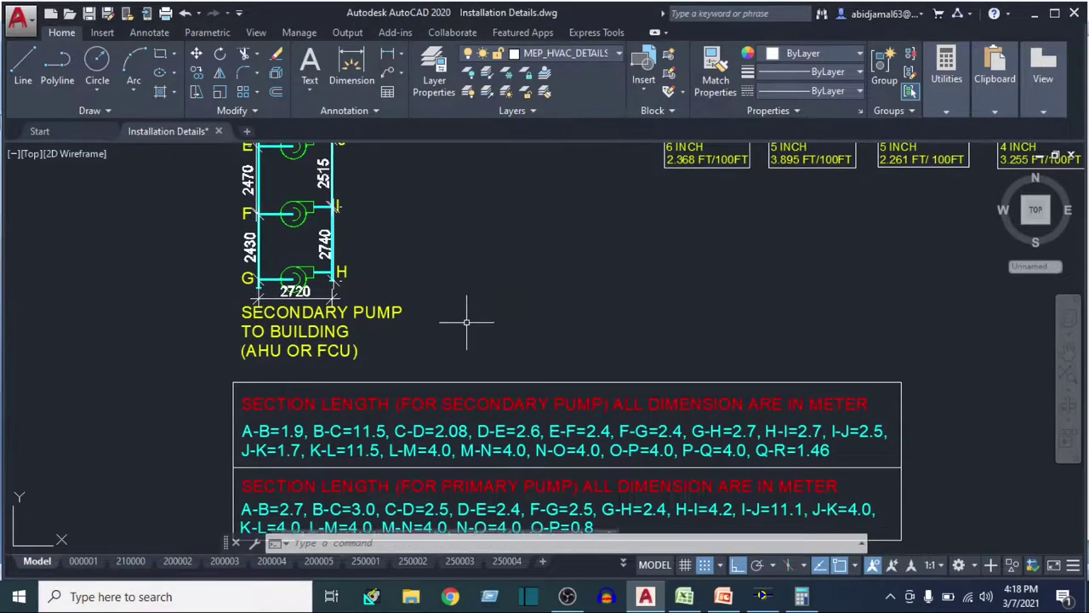
pyautogui.moveTo(462, 308)
pyautogui.mouseDown()
pyautogui.moveTo(461, 326)
pyautogui.moveTo(461, 277)
pyautogui.mouseUp()
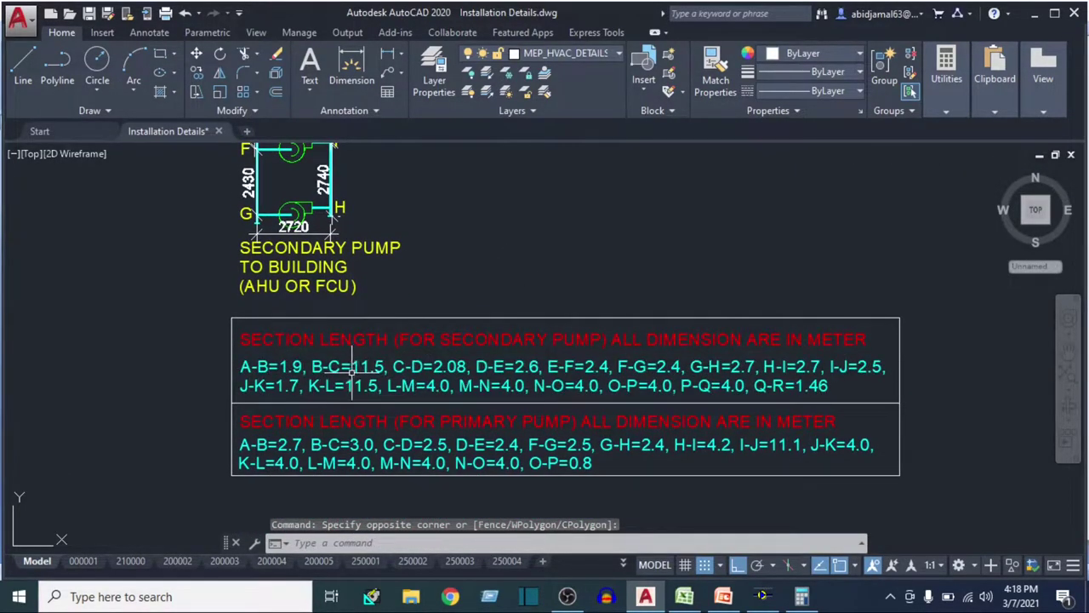
# Trace the cyan secondary piping from point A at the chiller to point R at AHU-6, checking the section dimensions
pyautogui.scroll(-5, 383, 374)
pyautogui.scroll(8, 298, 248)
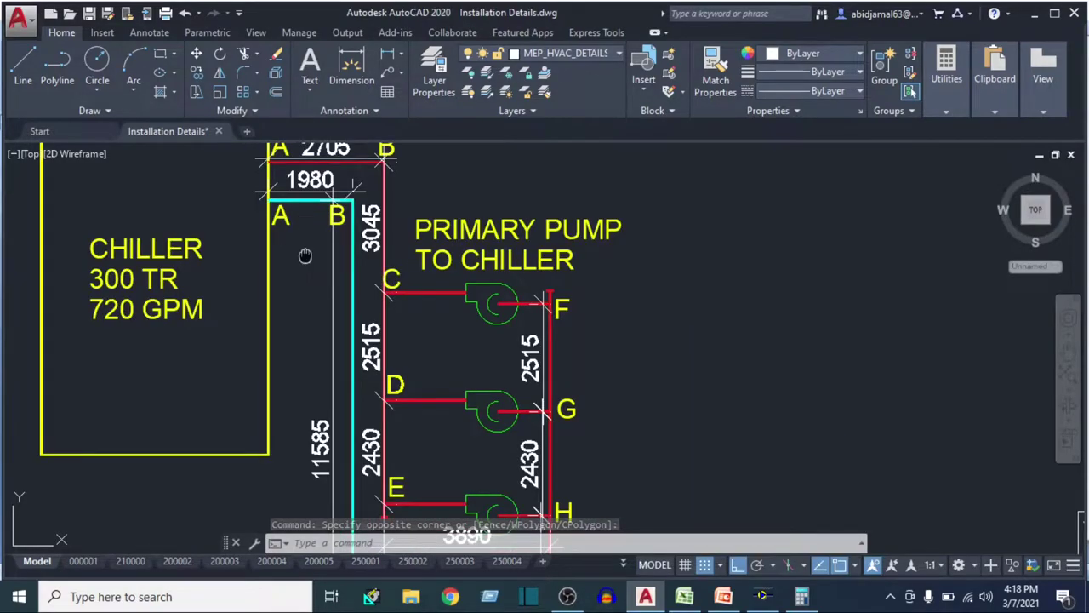
pyautogui.moveTo(328, 382)
pyautogui.mouseDown()
pyautogui.moveTo(328, 274)
pyautogui.moveTo(252, 27)
pyautogui.mouseUp()
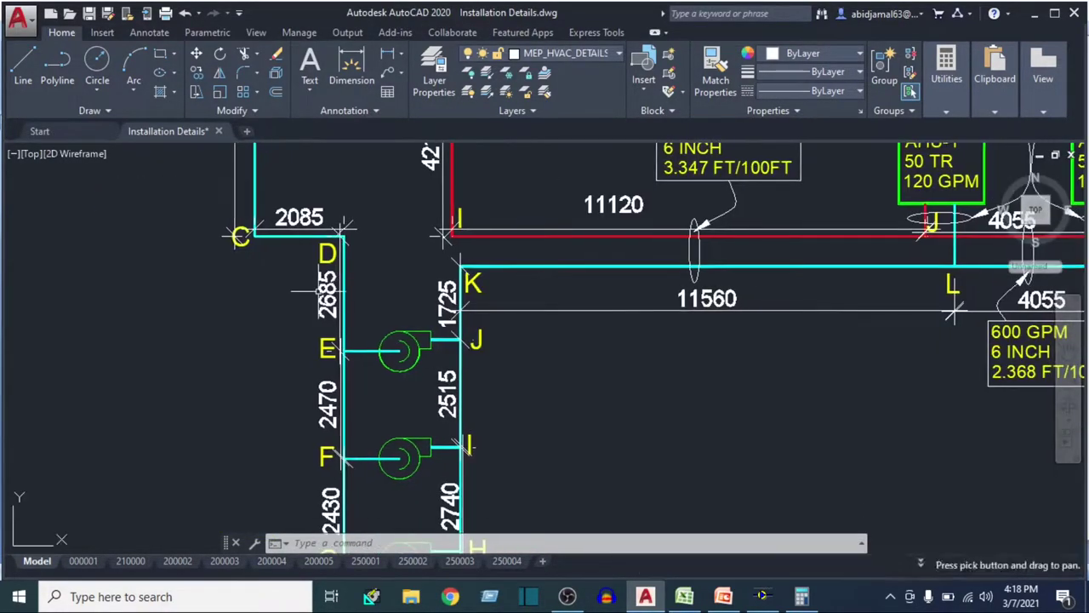
pyautogui.scroll(-4, 502, 375)
pyautogui.moveTo(502, 375); pyautogui.dragTo(243, 388)
pyautogui.scroll(4, 770, 359)
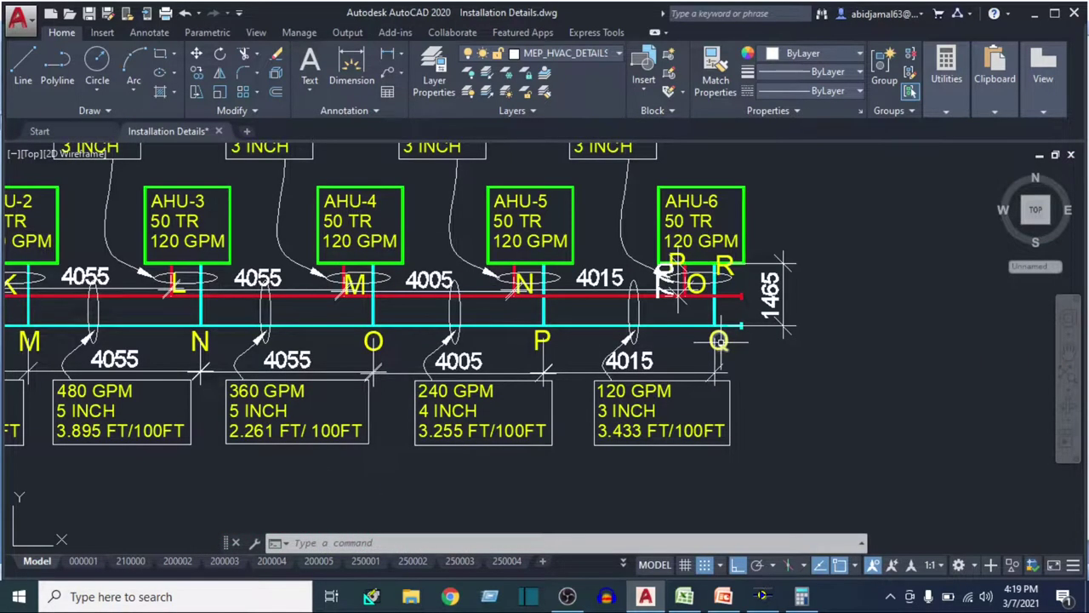
# Return to the section length table and examine the primary pump section lengths from A-B to O-P
pyautogui.scroll(-3, 679, 285)
pyautogui.moveTo(679, 285); pyautogui.dragTo(776, 115)
pyautogui.moveTo(394, 468); pyautogui.dragTo(492, 383)
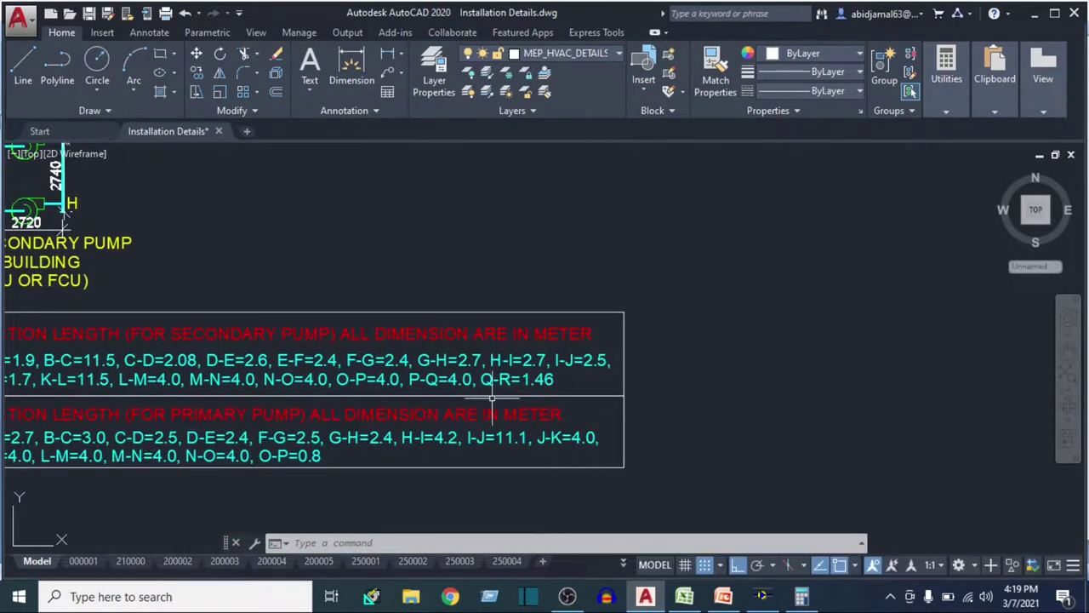
pyautogui.scroll(3, 492, 382)
pyautogui.scroll(-2, 492, 382)
pyautogui.moveTo(315, 400)
pyautogui.mouseDown()
pyautogui.moveTo(432, 432)
pyautogui.moveTo(364, 380)
pyautogui.mouseUp()
pyautogui.click(184, 361)
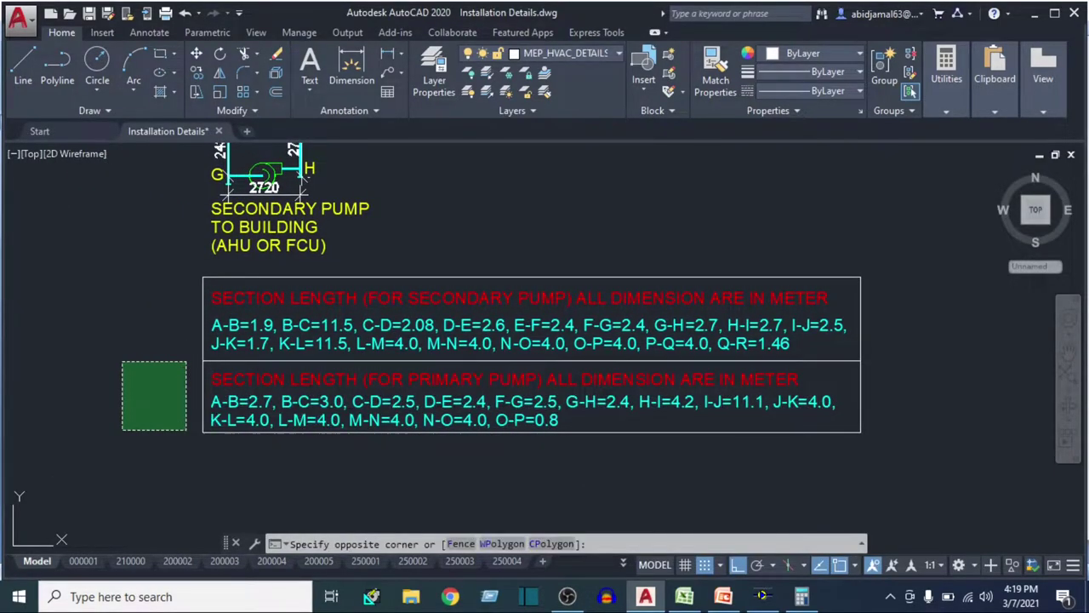
pyautogui.click(120, 432)
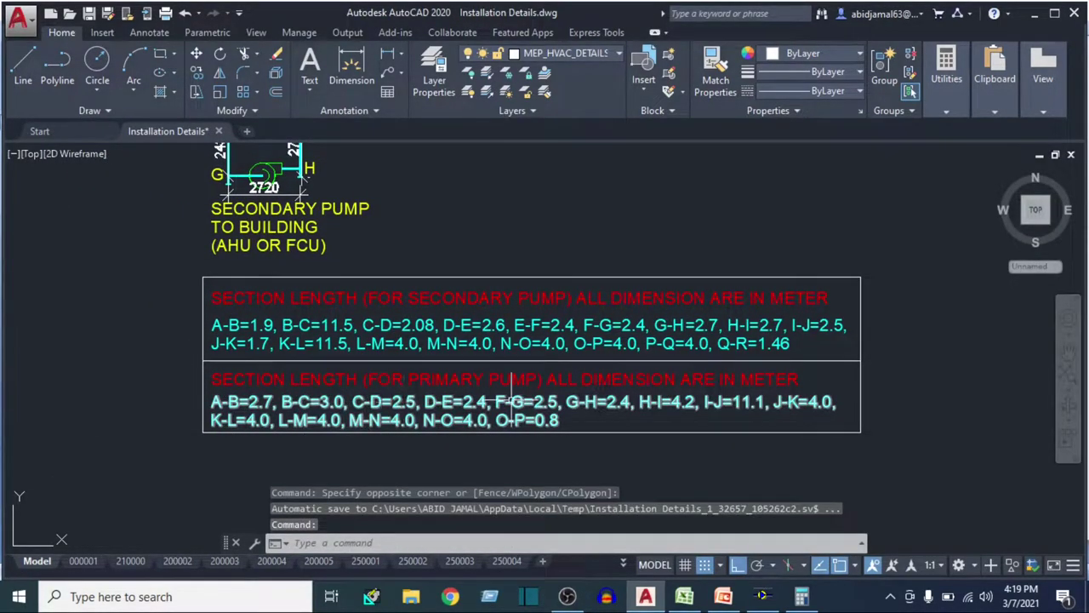
# Trace the red primary piping from point A at the chiller through the primary pumps to point P at AHU-6
pyautogui.scroll(-2, 522, 435)
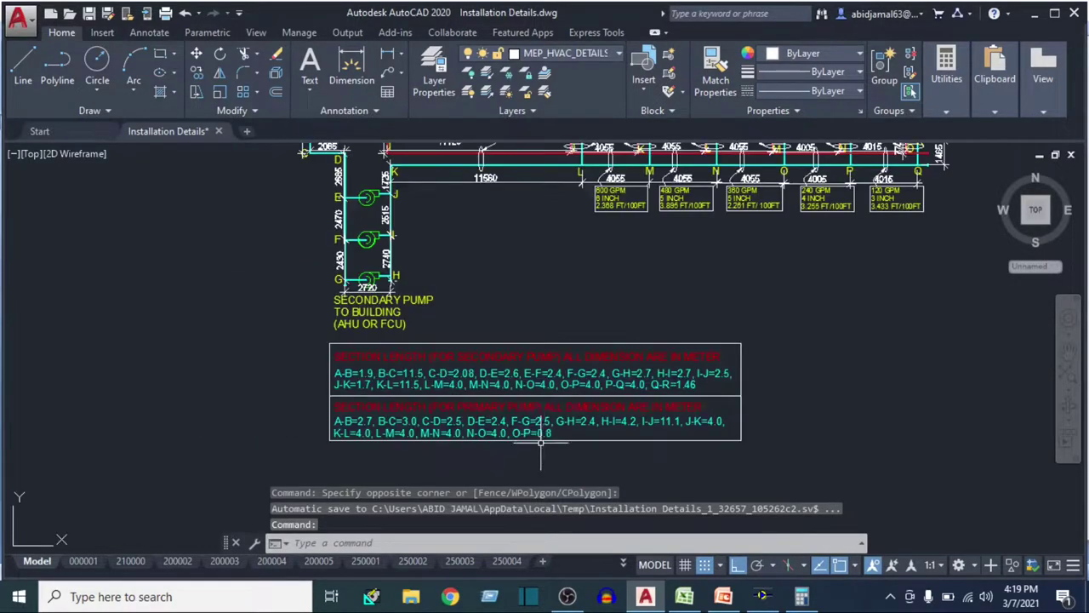
pyautogui.moveTo(541, 443)
pyautogui.mouseDown()
pyautogui.moveTo(462, 444)
pyautogui.moveTo(312, 501)
pyautogui.mouseUp()
pyautogui.moveTo(292, 176); pyautogui.dragTo(286, 301)
pyautogui.scroll(5, 285, 213)
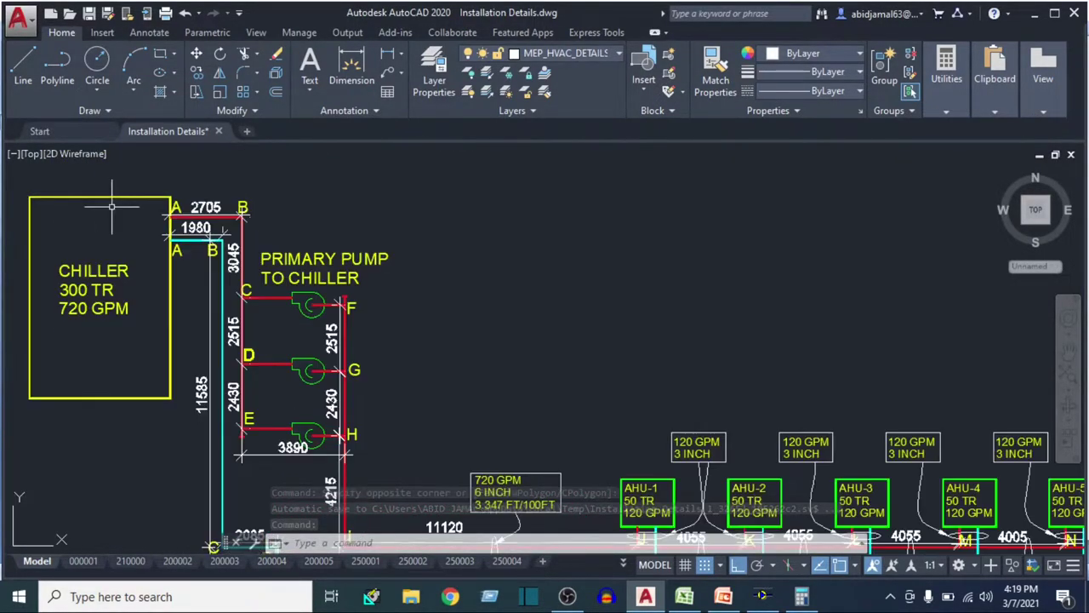
pyautogui.scroll(-6, 285, 212)
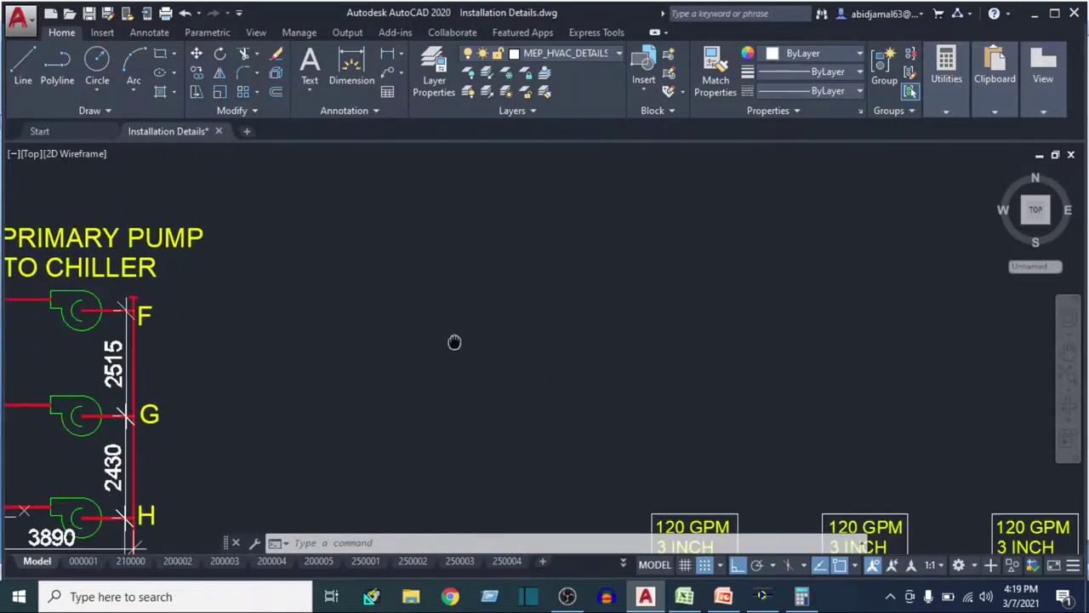
pyautogui.moveTo(521, 367); pyautogui.dragTo(258, 250)
pyautogui.scroll(8, 571, 360)
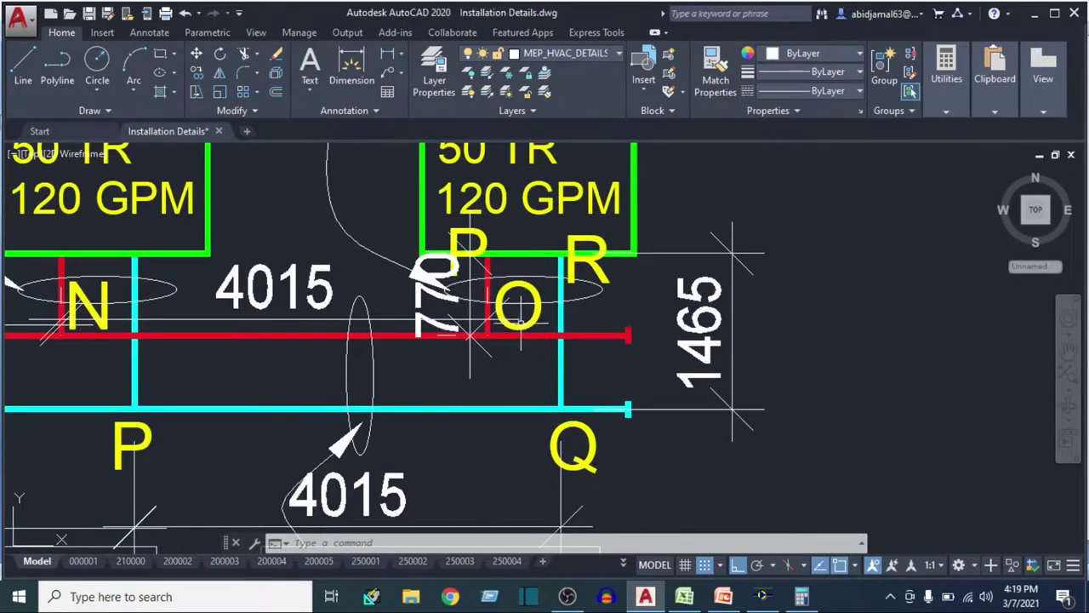
pyautogui.click(907, 284)
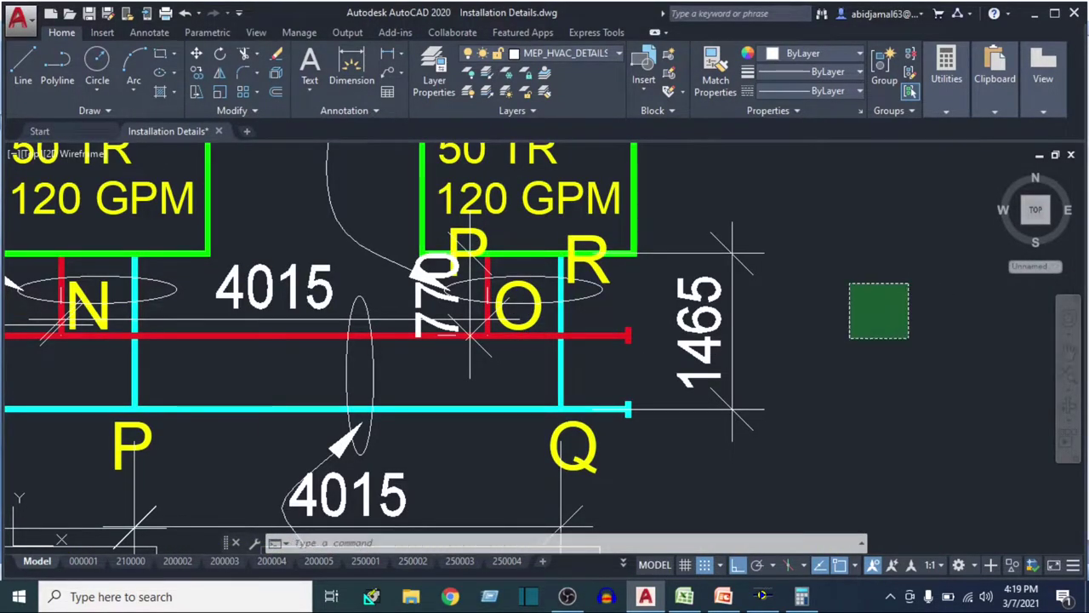
pyautogui.scroll(-8, 672, 332)
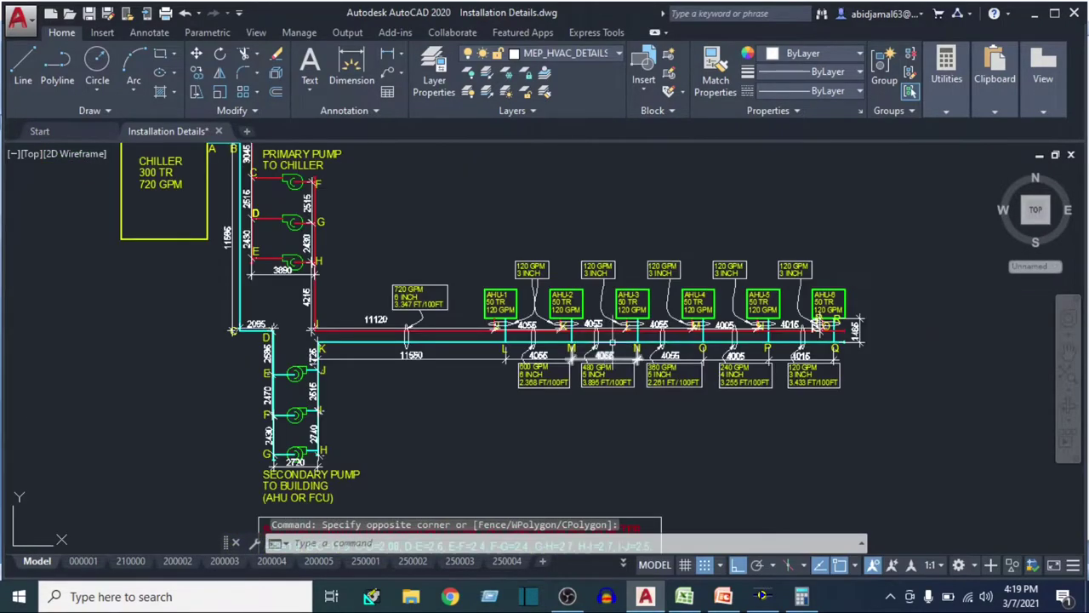
# Switch to the Secondary CHW Pump head calculation workbook in Excel and review the title, the section column and the Description column
pyautogui.click(685, 598)
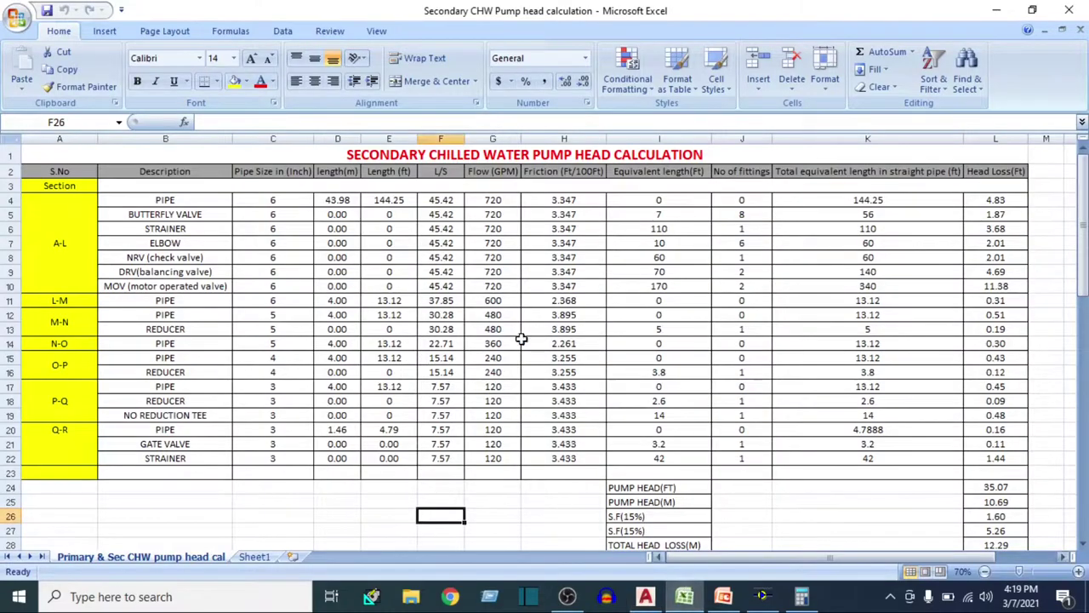
pyautogui.click(486, 156)
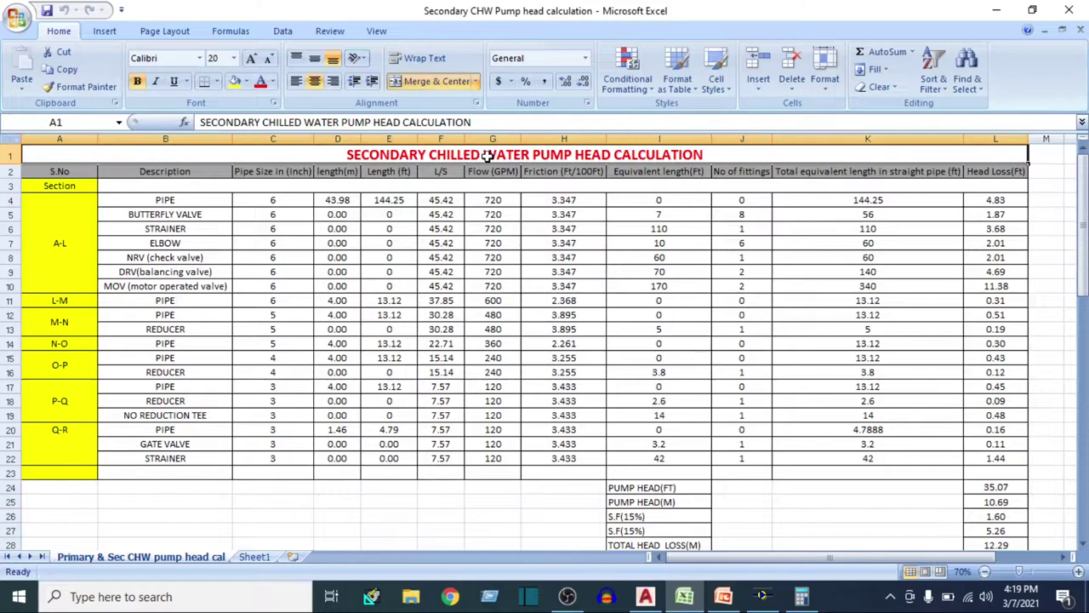
pyautogui.click(61, 171)
pyautogui.click(60, 139)
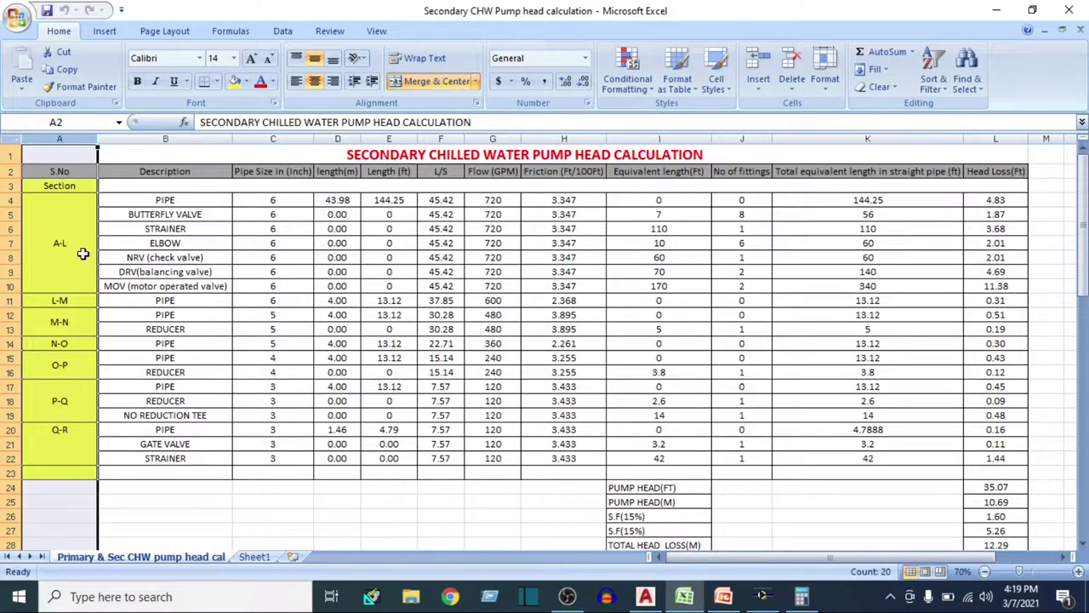
pyautogui.click(68, 269)
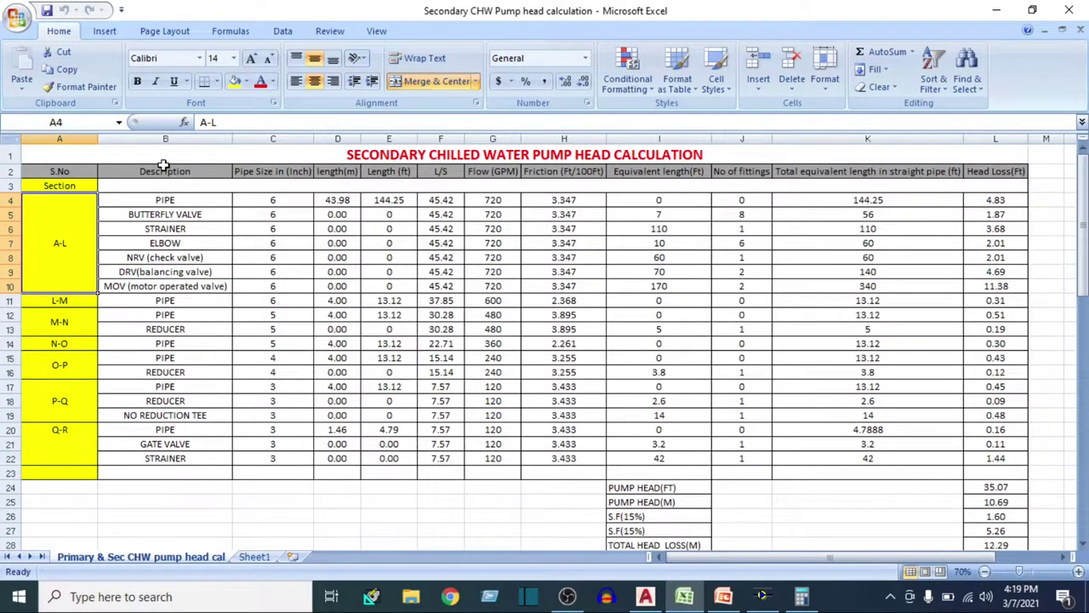
pyautogui.click(165, 139)
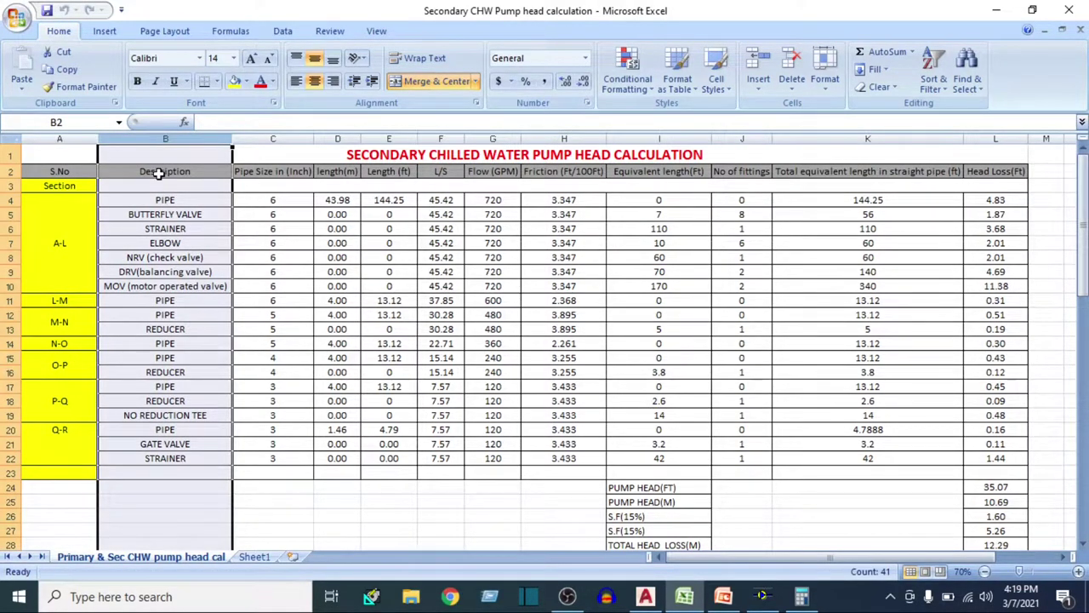
pyautogui.click(162, 201)
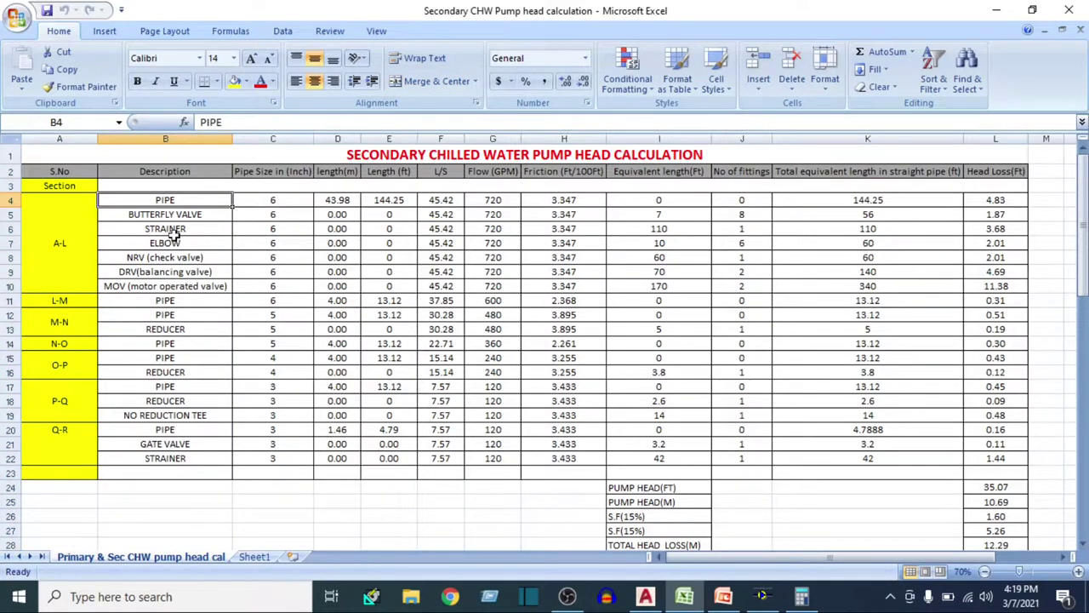
# Switch back to the AutoCAD drawing and check the pipe sizes and flows labelled along the mains to the AHUs
pyautogui.click(645, 597)
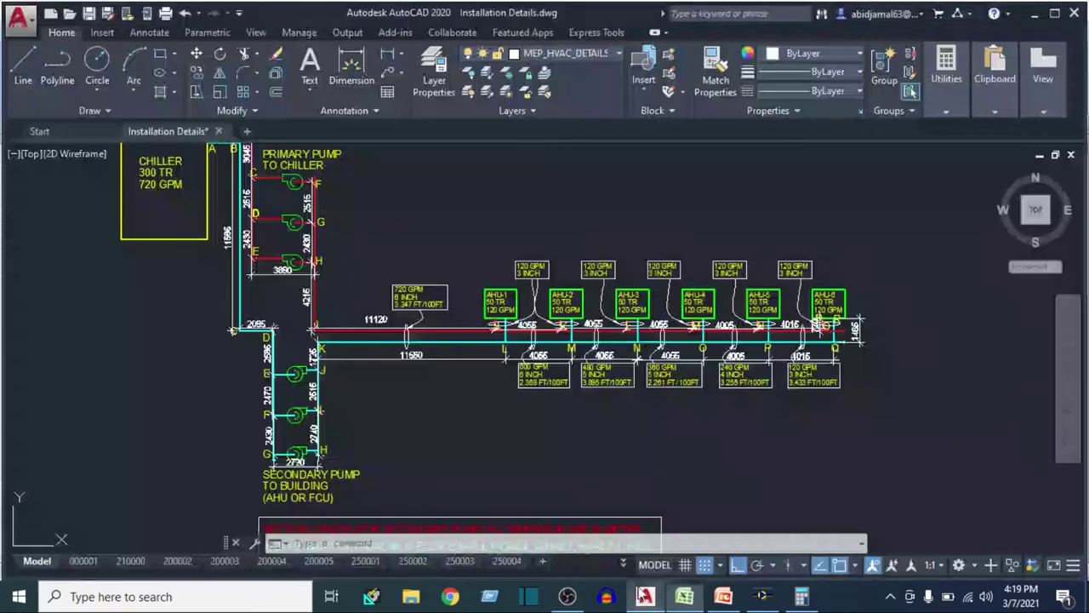
pyautogui.scroll(3, 299, 332)
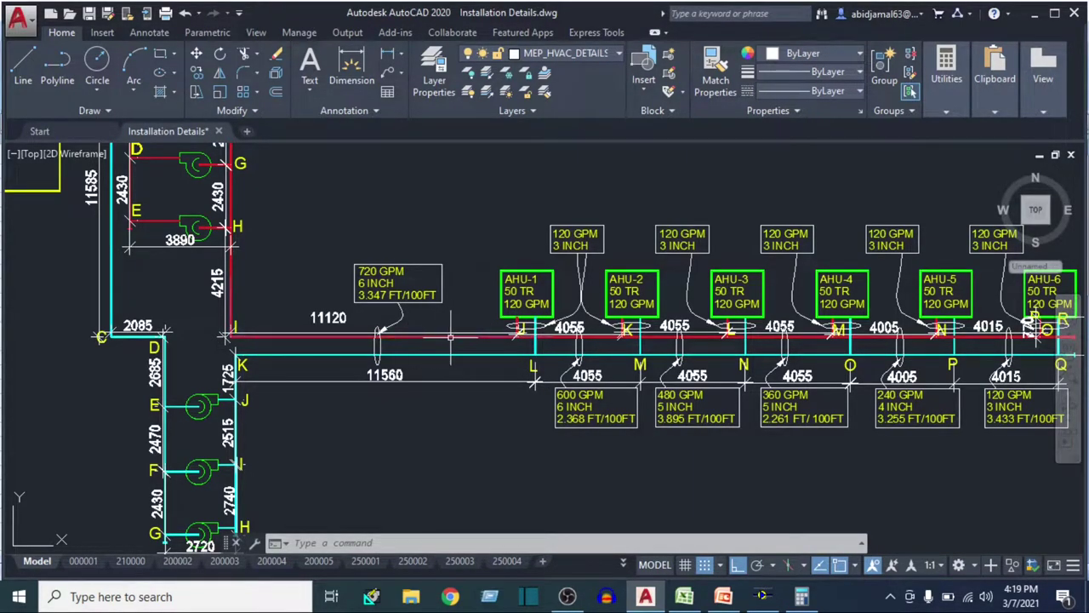
pyautogui.click(464, 313)
pyautogui.click(435, 324)
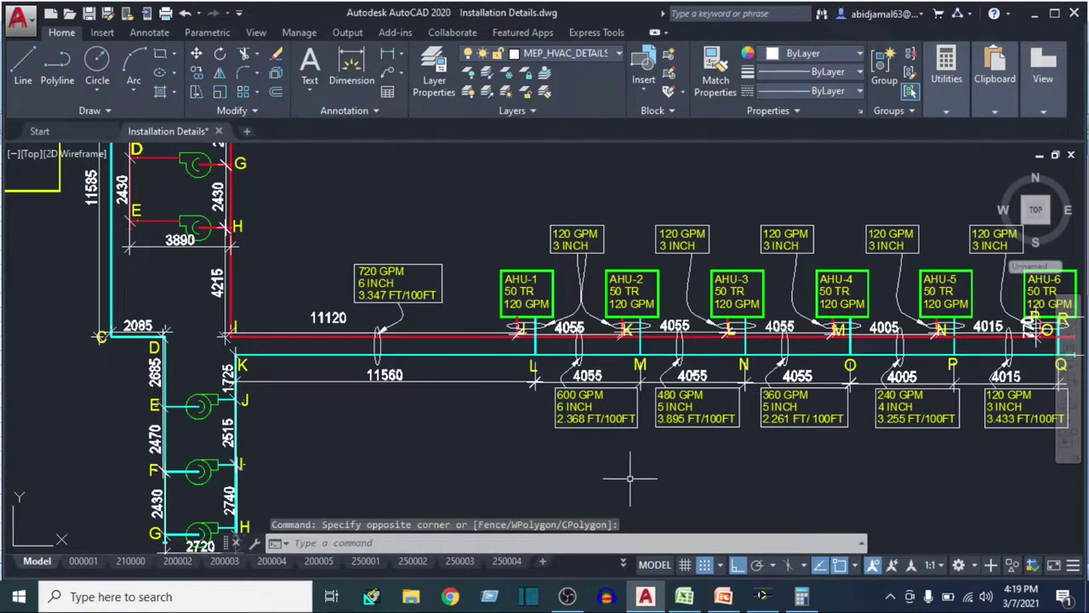
# Switch to the Secondary CHW Pump head calculation workbook in Excel and review the pipe size and length in metres for section A-L
pyautogui.click(684, 598)
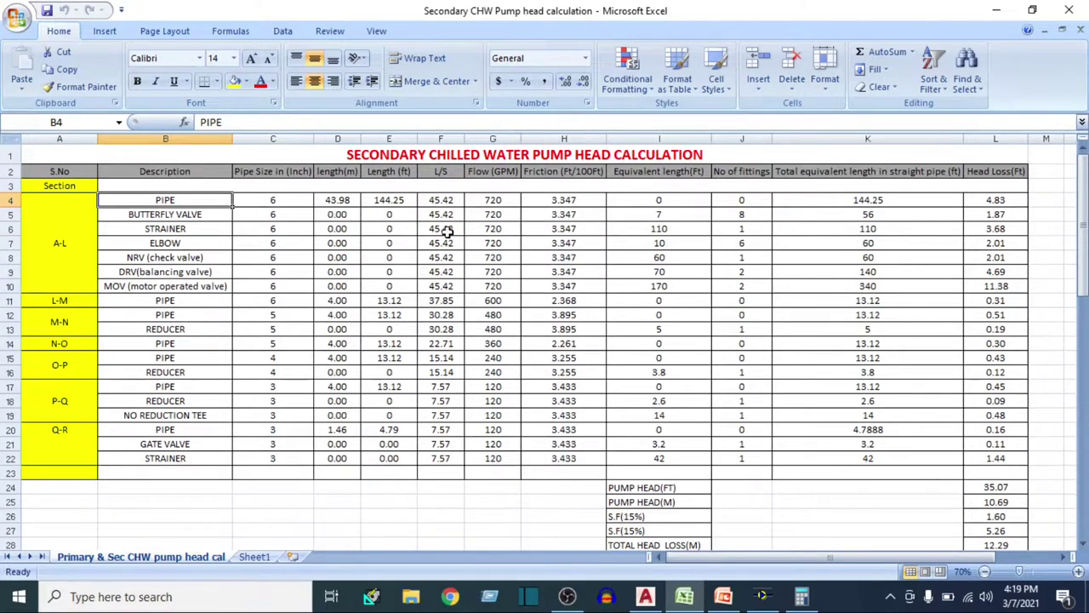
pyautogui.click(261, 171)
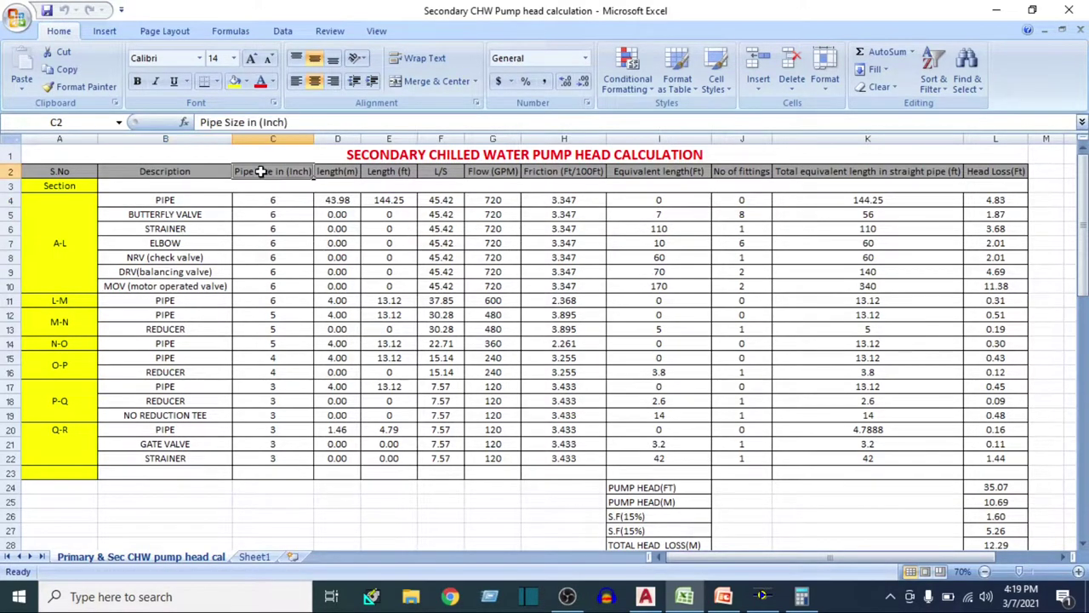
pyautogui.click(137, 199)
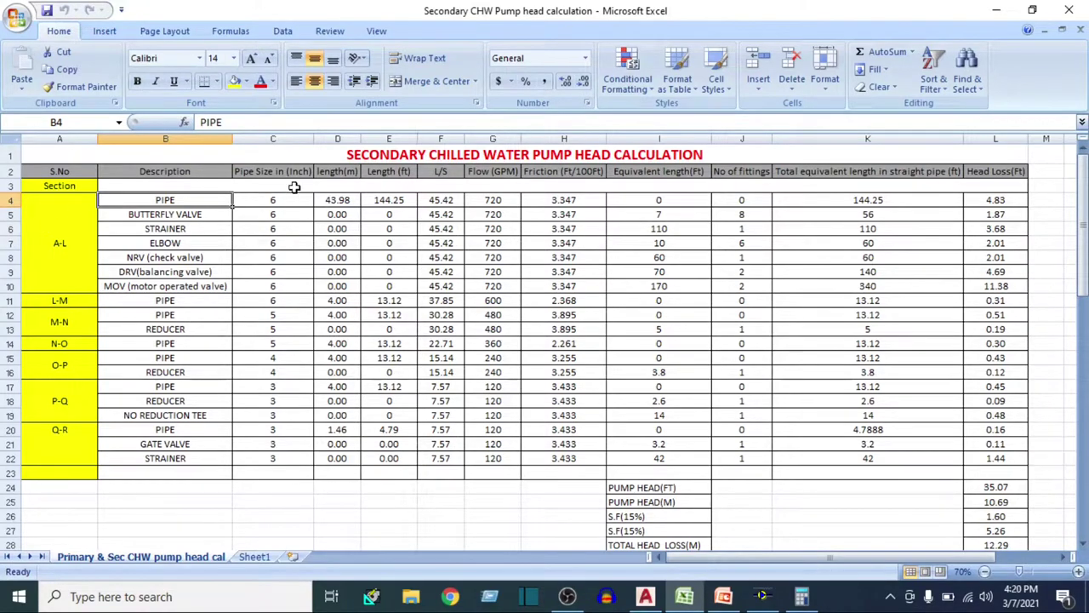
pyautogui.moveTo(261, 204); pyautogui.dragTo(261, 285)
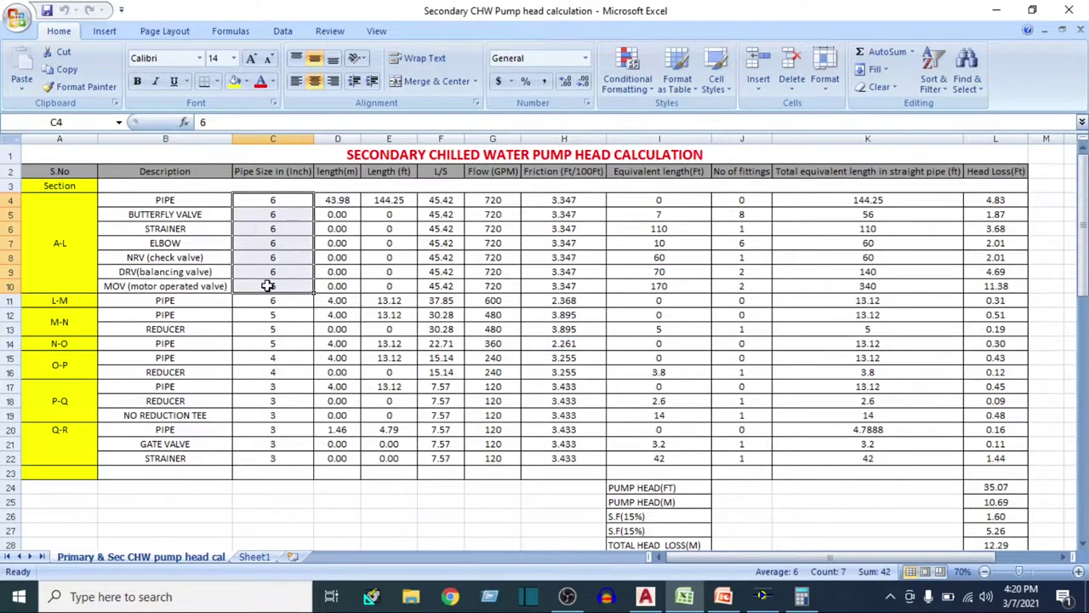
pyautogui.click(336, 171)
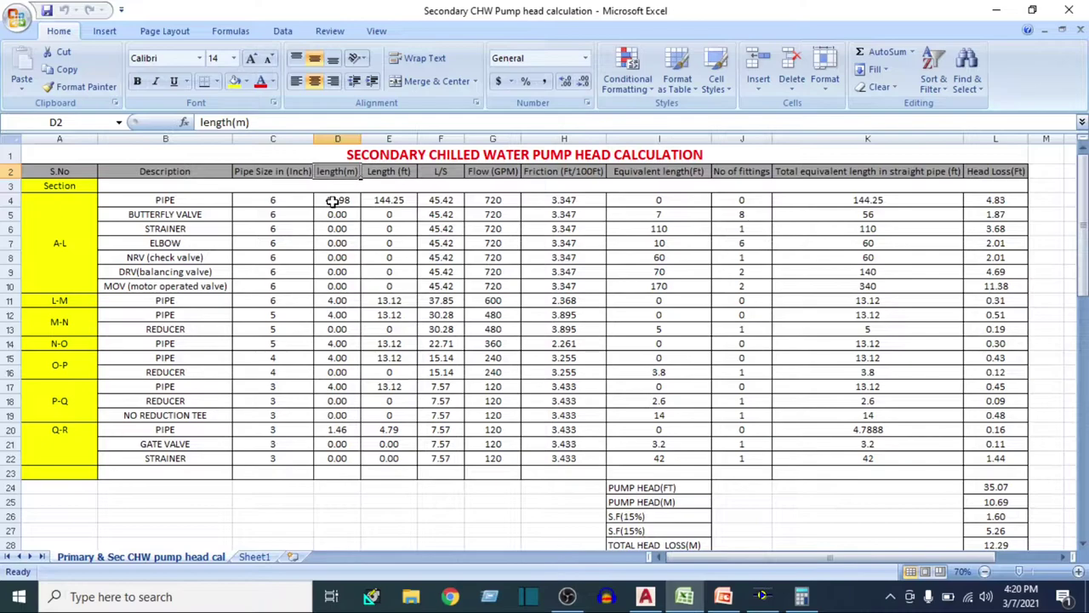
pyautogui.click(337, 200)
pyautogui.click(154, 205)
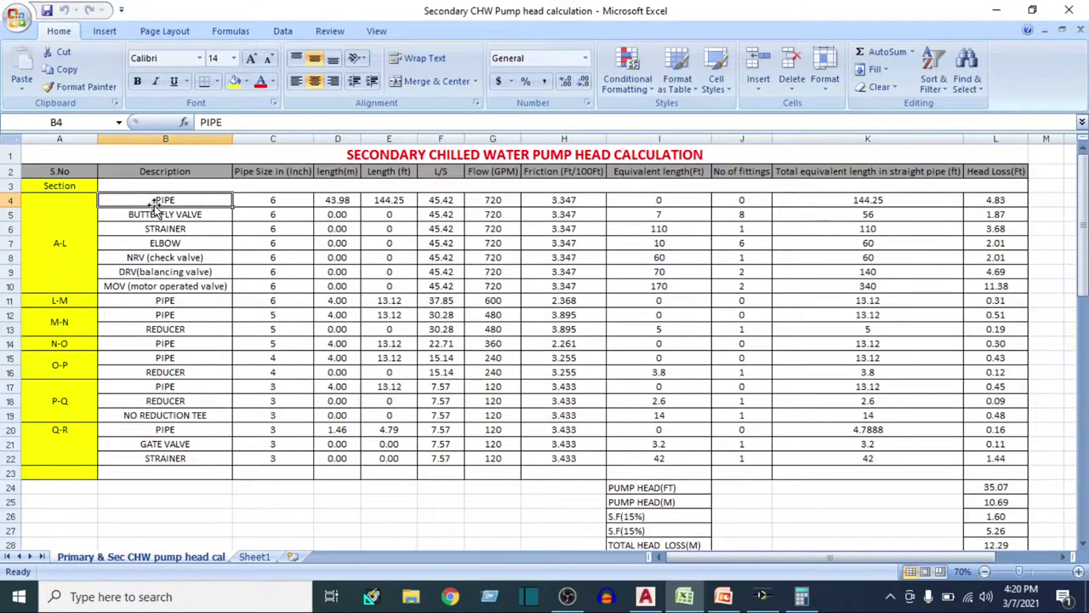
# Switch to the AutoCAD drawing and check the piping lengths from the chiller toward point L that make up the A-L pipe length
pyautogui.click(645, 597)
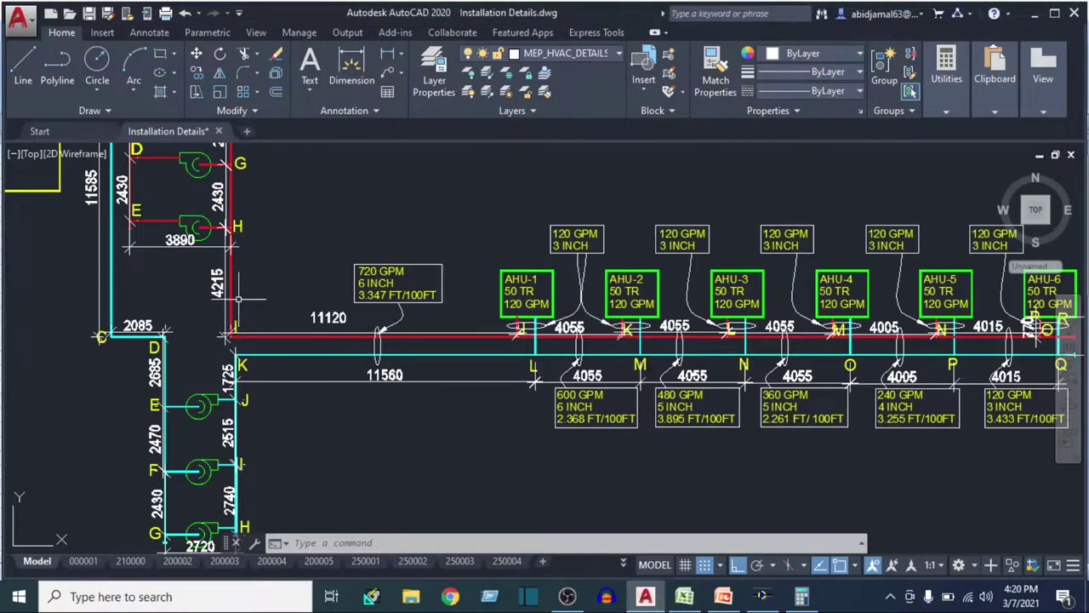
pyautogui.scroll(2, 293, 283)
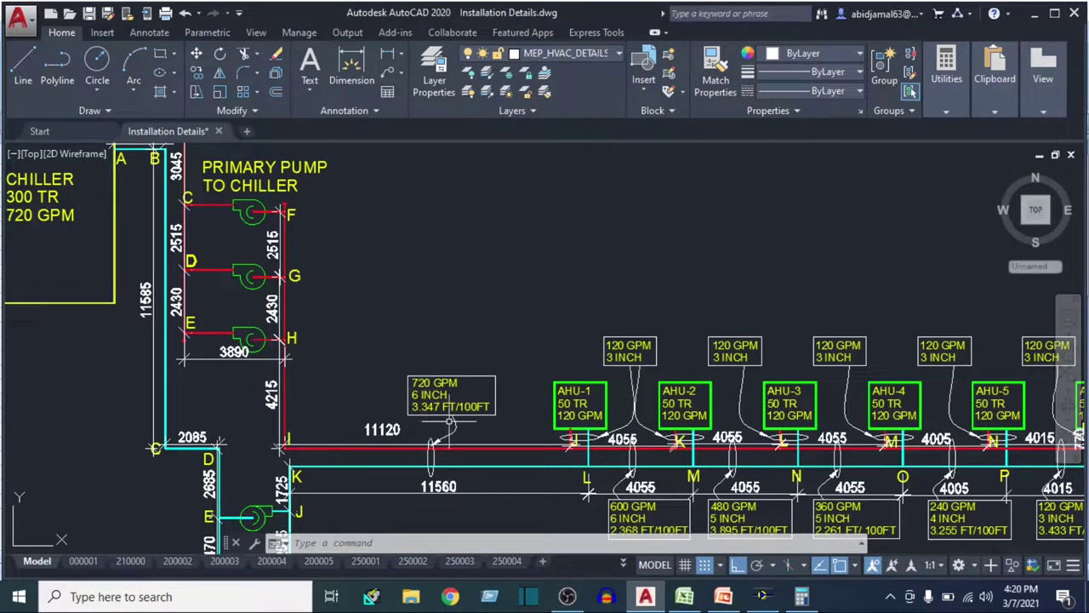
pyautogui.moveTo(138, 277); pyautogui.dragTo(166, 181)
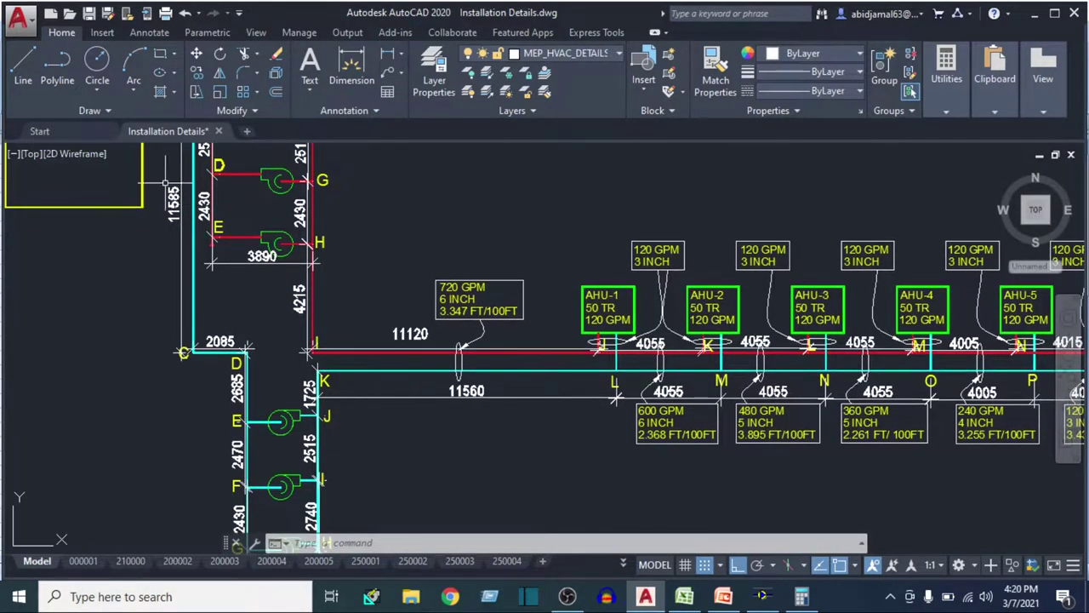
# Return to the Excel workbook and review the length in feet, L/S formula and GPM flow of the A-L pipe row
pyautogui.click(684, 595)
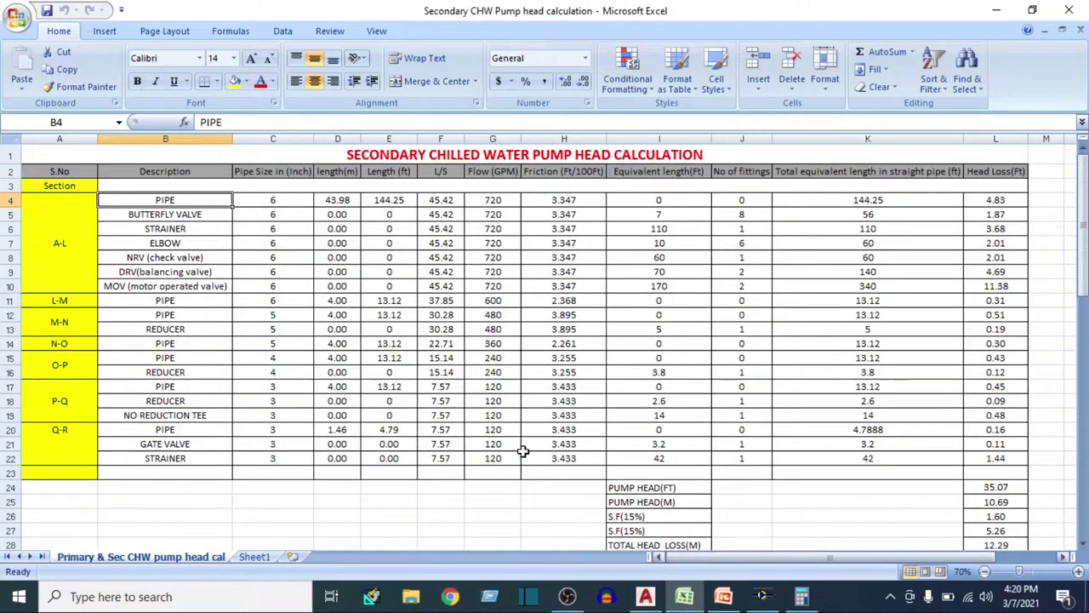
pyautogui.click(392, 200)
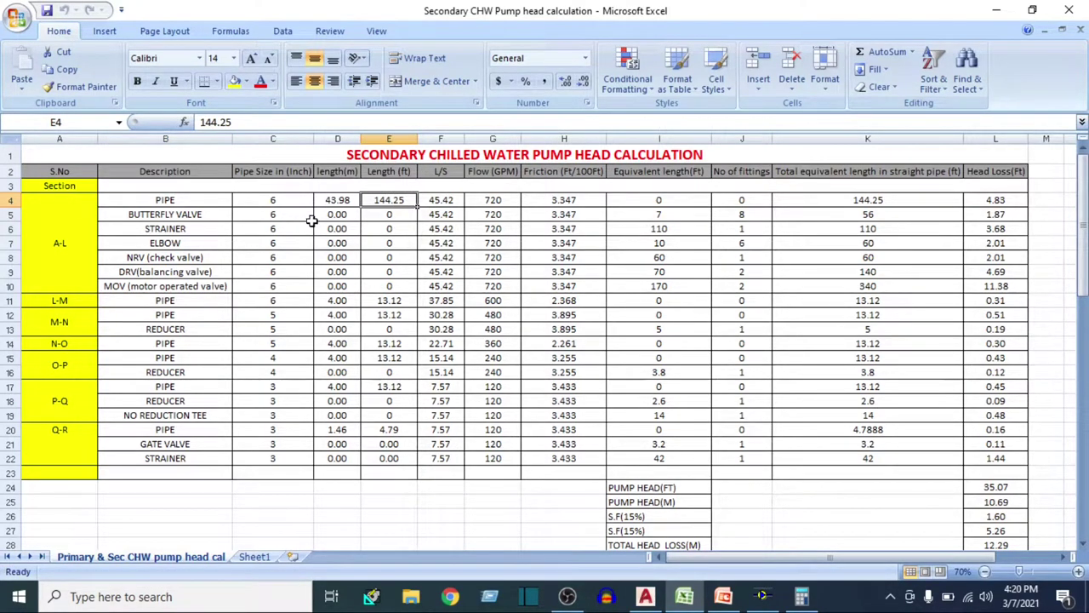
pyautogui.click(442, 203)
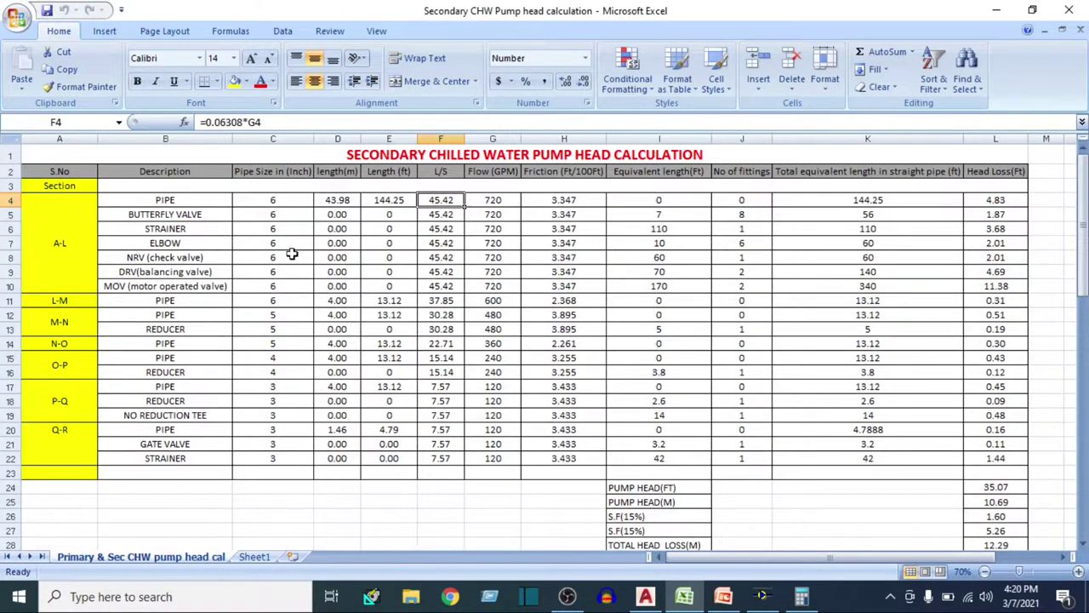
pyautogui.click(497, 200)
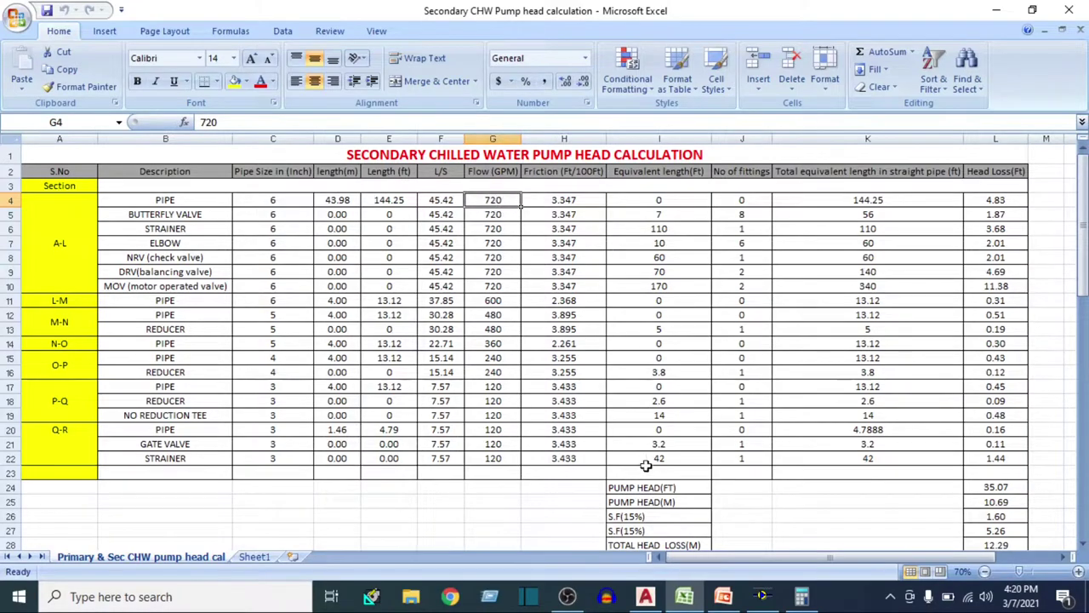
# Switch to the AutoCAD drawing and trace the cyan secondary piping from the chiller through the secondary pumps to point L at AHU-1
pyautogui.click(645, 597)
pyautogui.scroll(-2, 459, 383)
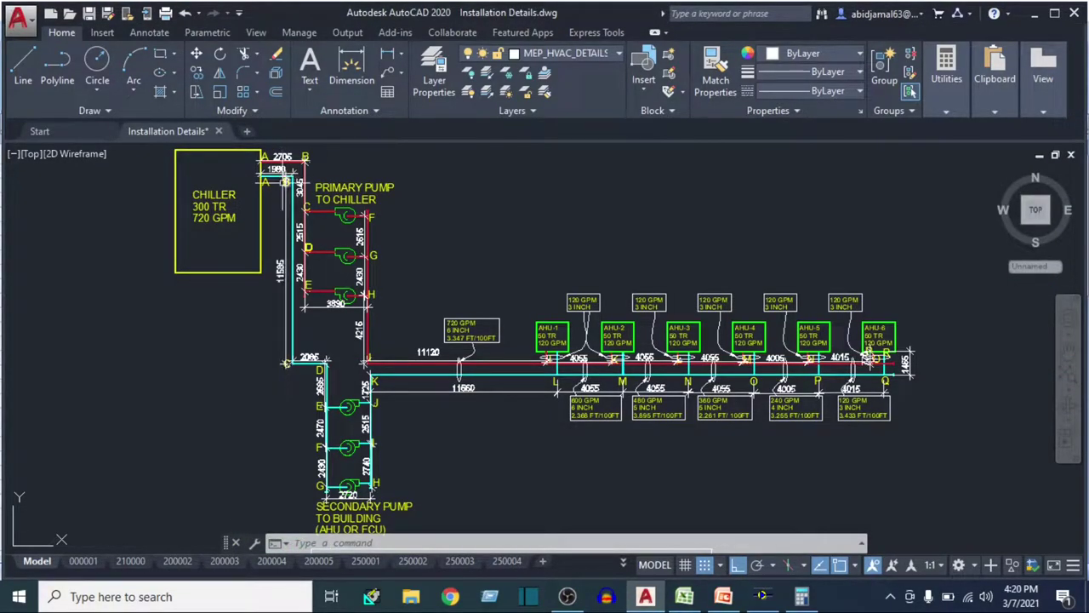
pyautogui.moveTo(338, 414); pyautogui.dragTo(294, 374)
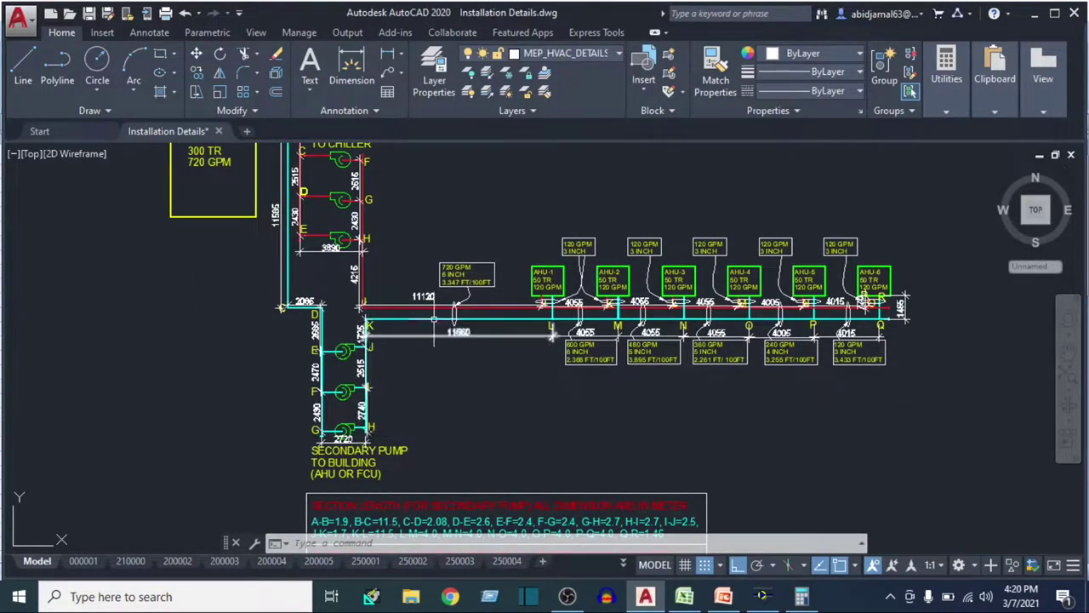
pyautogui.scroll(4, 535, 328)
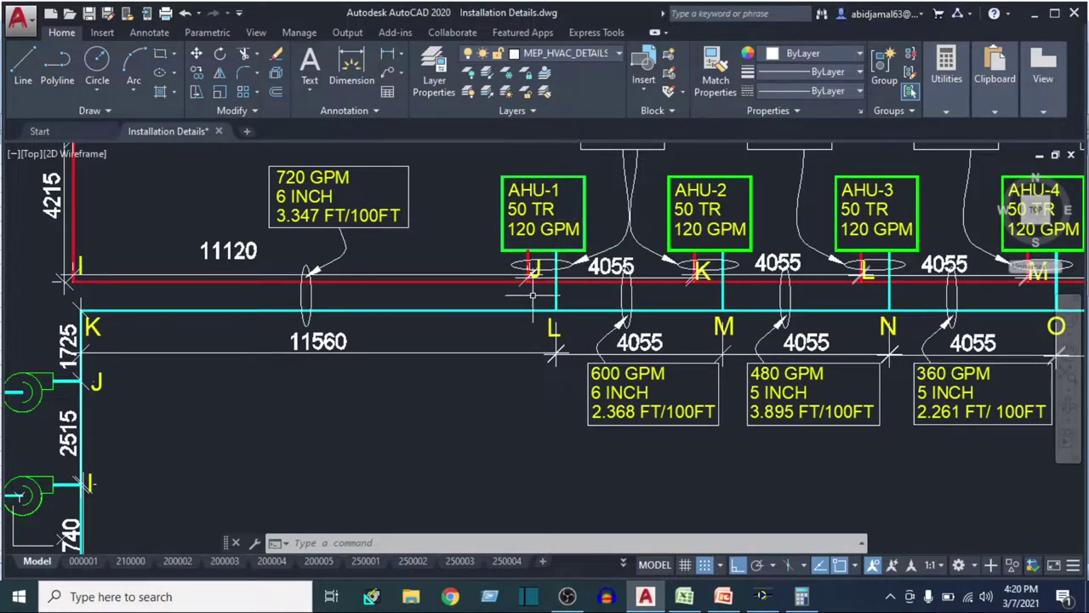
# Review the A-L pipe's size and friction rate in Excel and compare them with the main's label before AHU-1 in the AutoCAD drawing
pyautogui.click(684, 595)
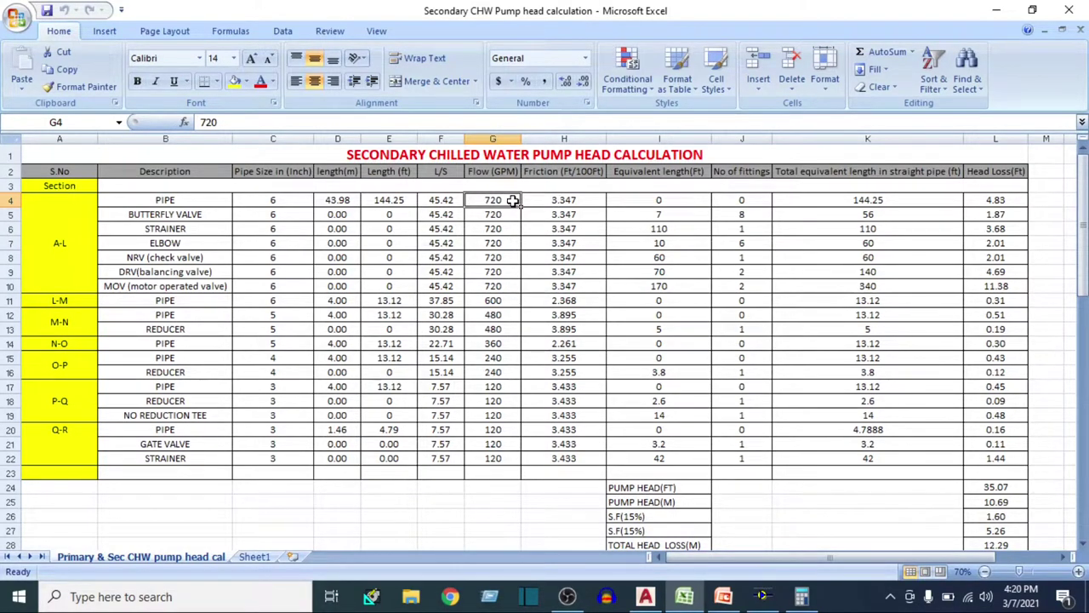
pyautogui.click(290, 199)
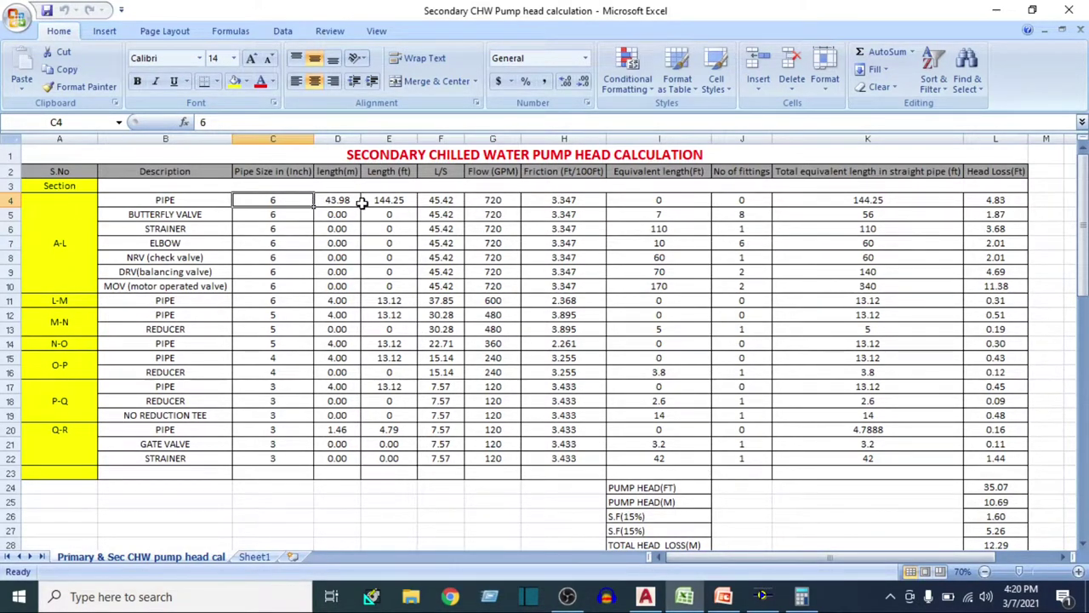
pyautogui.click(541, 174)
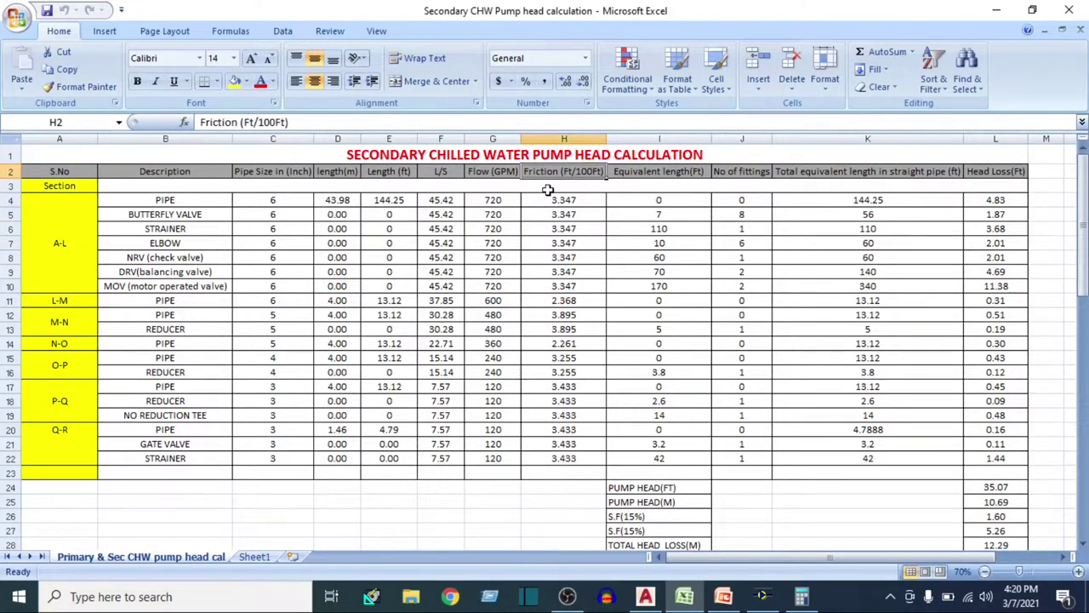
pyautogui.click(545, 200)
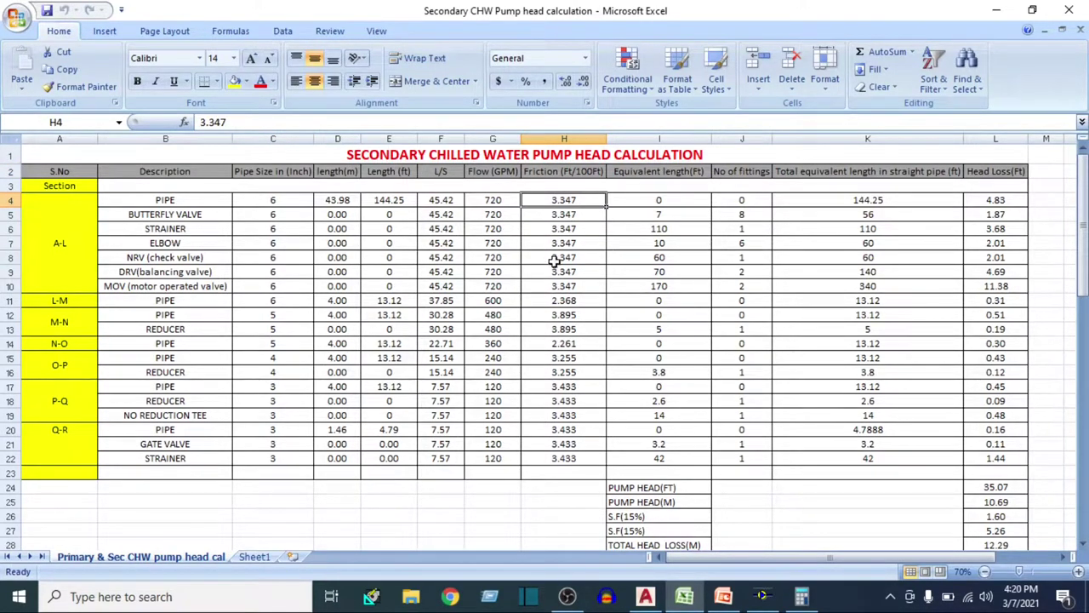
pyautogui.click(646, 596)
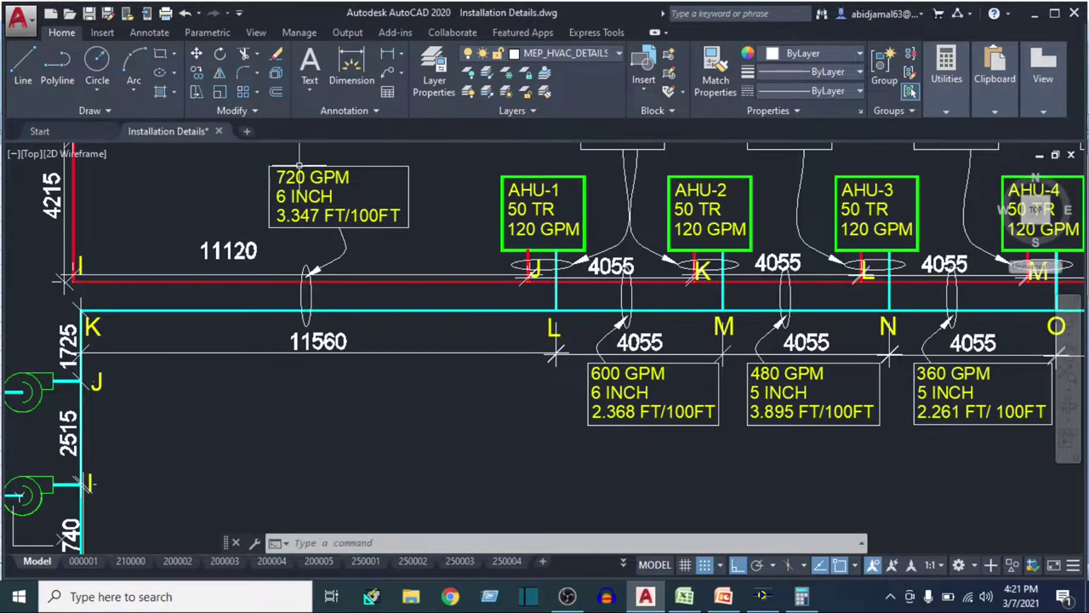
pyautogui.click(684, 596)
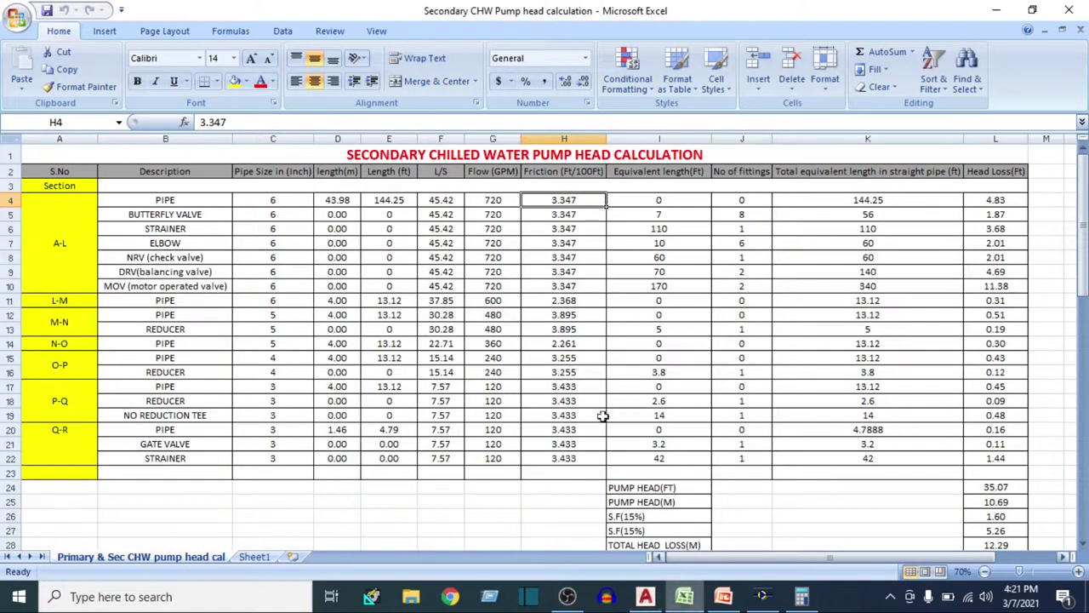
# Examine the Equivalent length column heading and the A-L pipe row in Excel, checking the straight pipe run in the AutoCAD drawing
pyautogui.click(657, 172)
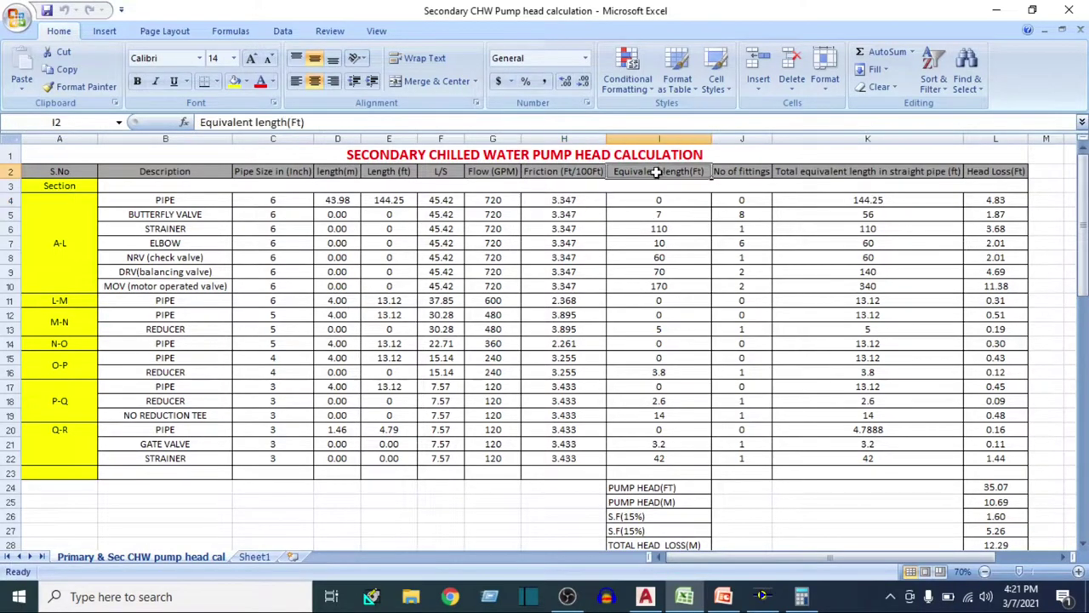
pyautogui.click(657, 148)
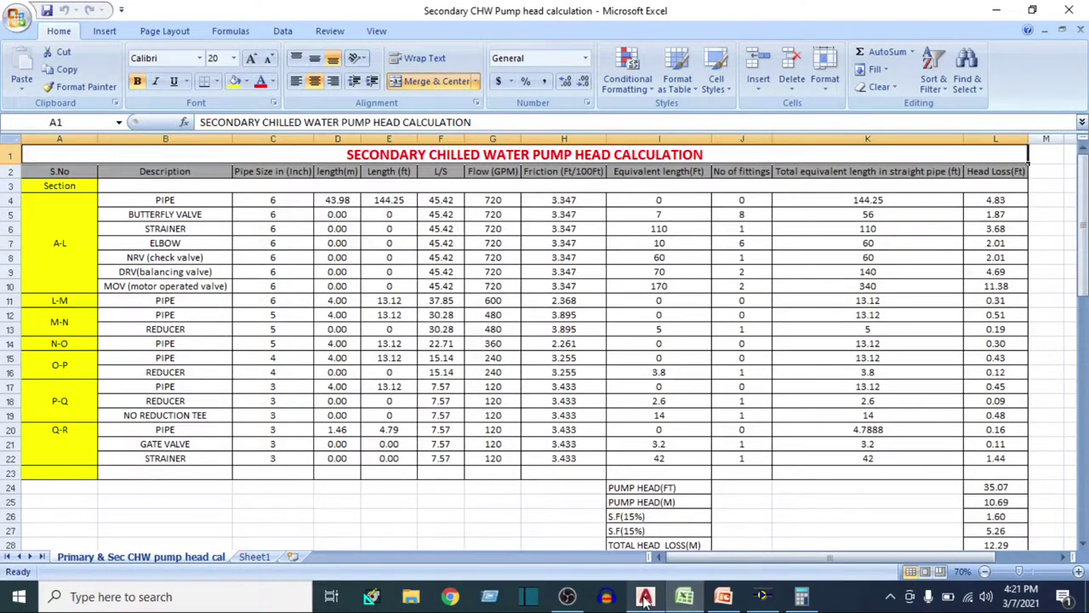
pyautogui.click(165, 199)
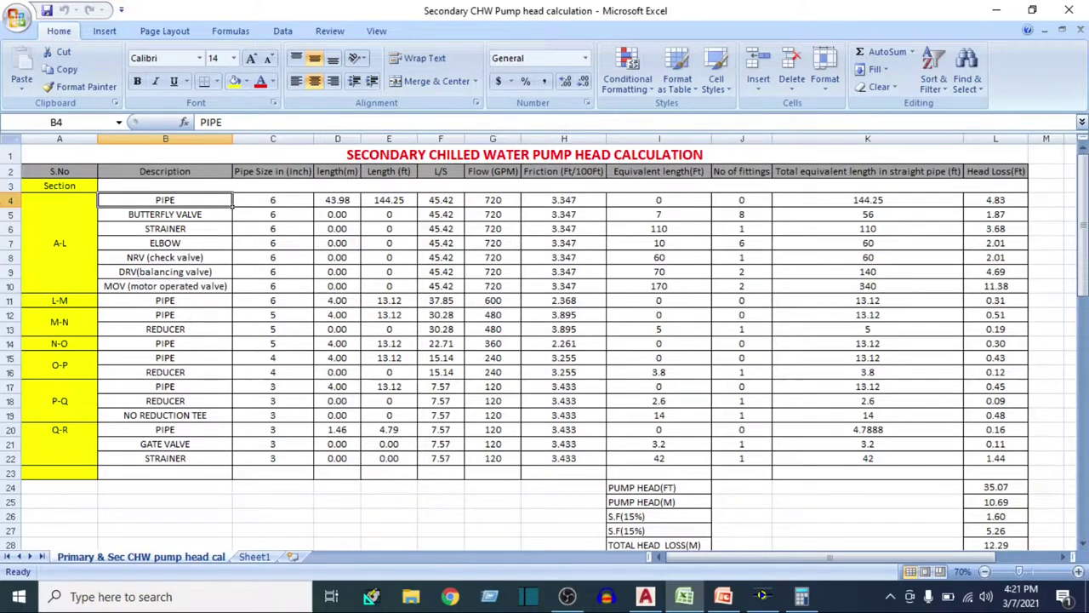
pyautogui.click(7, 199)
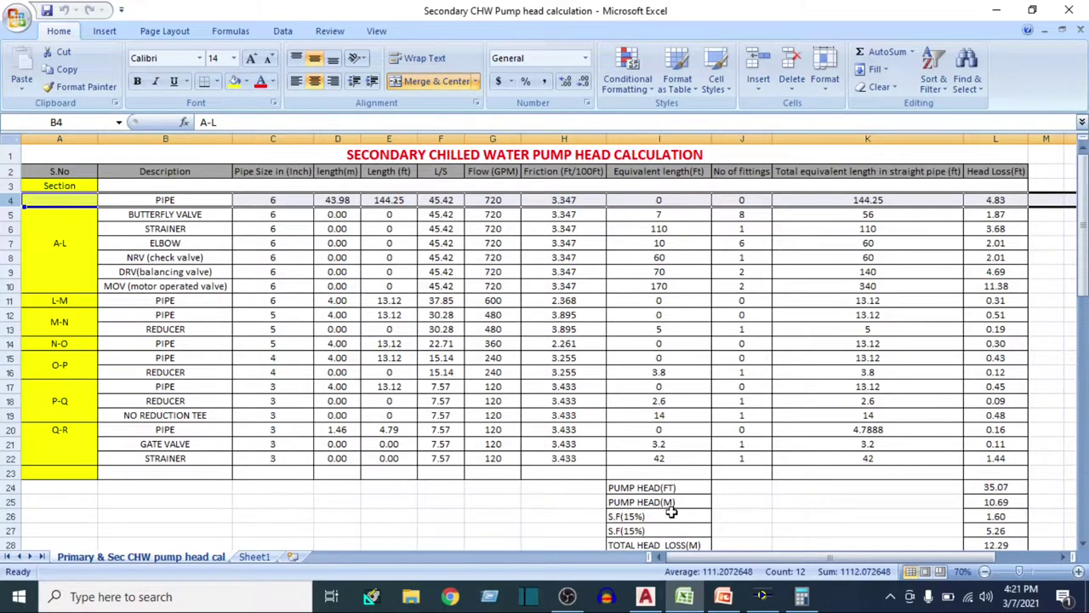
pyautogui.click(646, 597)
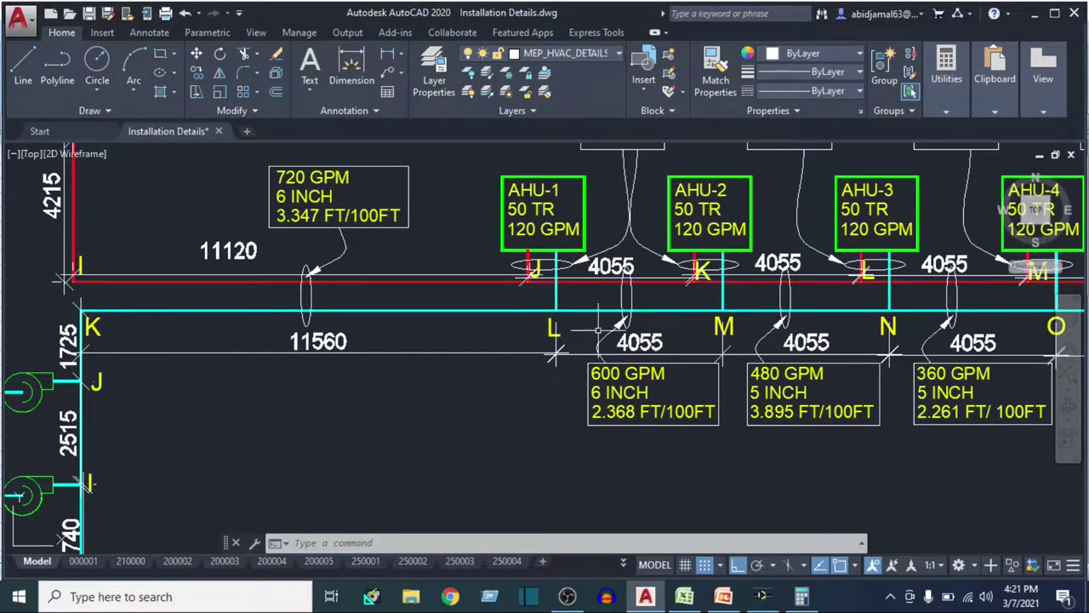
pyautogui.click(684, 596)
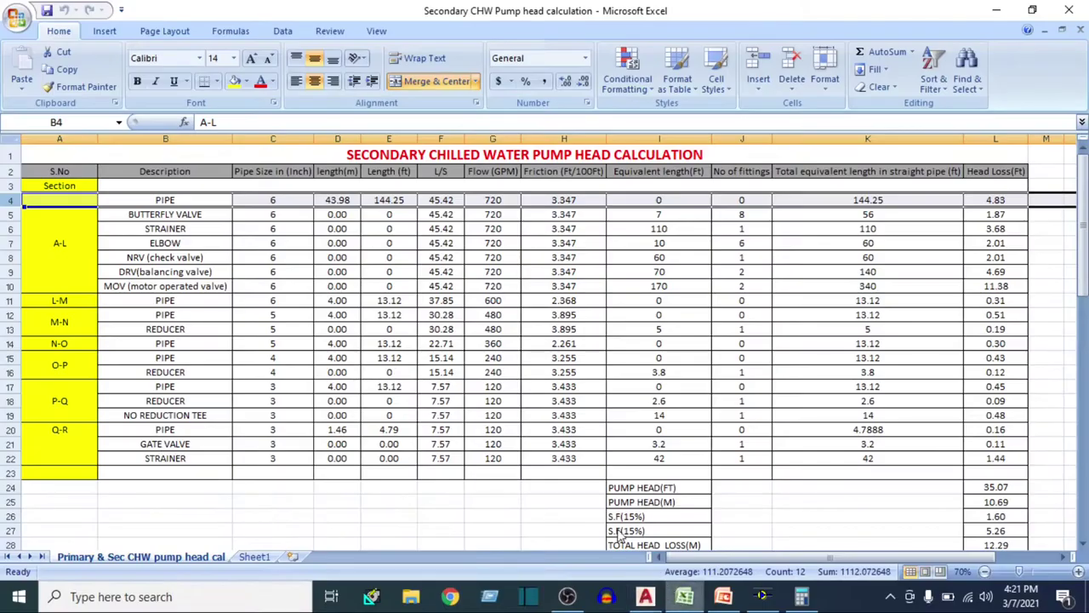
# Review the equivalent lengths of the section A-L fittings, from the butterfly valve to the motor operated valve
pyautogui.click(658, 218)
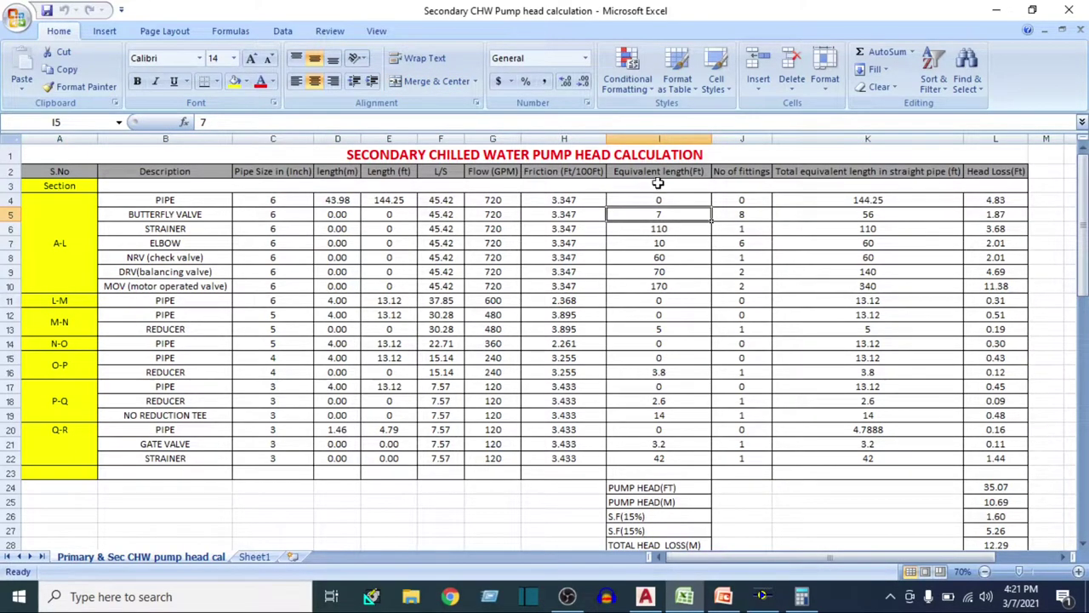
pyautogui.click(162, 214)
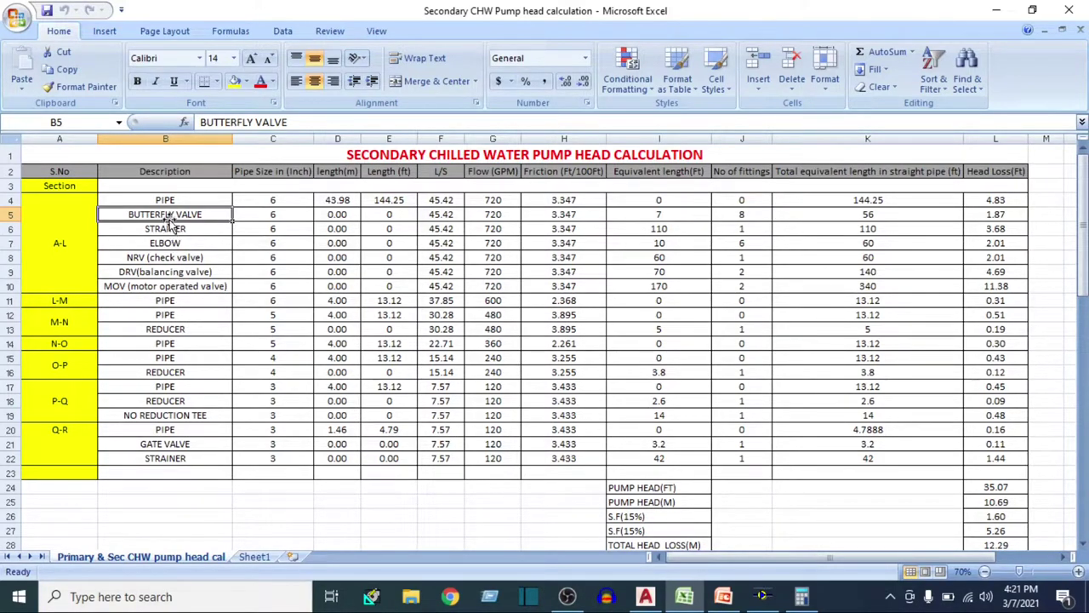
pyautogui.moveTo(169, 222); pyautogui.dragTo(668, 283)
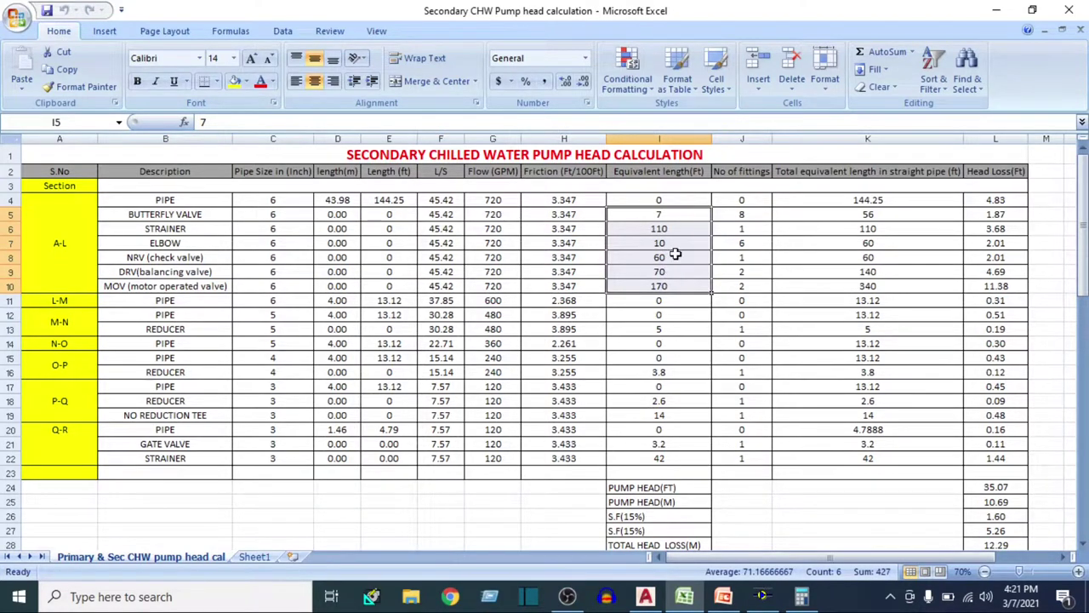
# Examine the butterfly valve's number of fittings and the formula for its total equivalent length in straight pipe
pyautogui.click(743, 172)
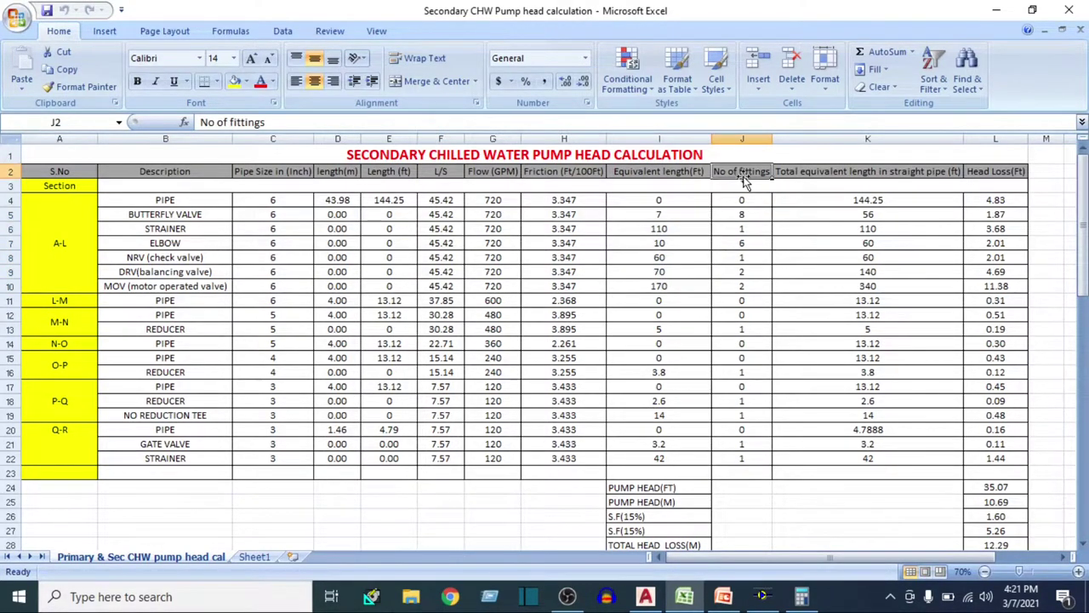
pyautogui.click(166, 214)
pyautogui.click(730, 214)
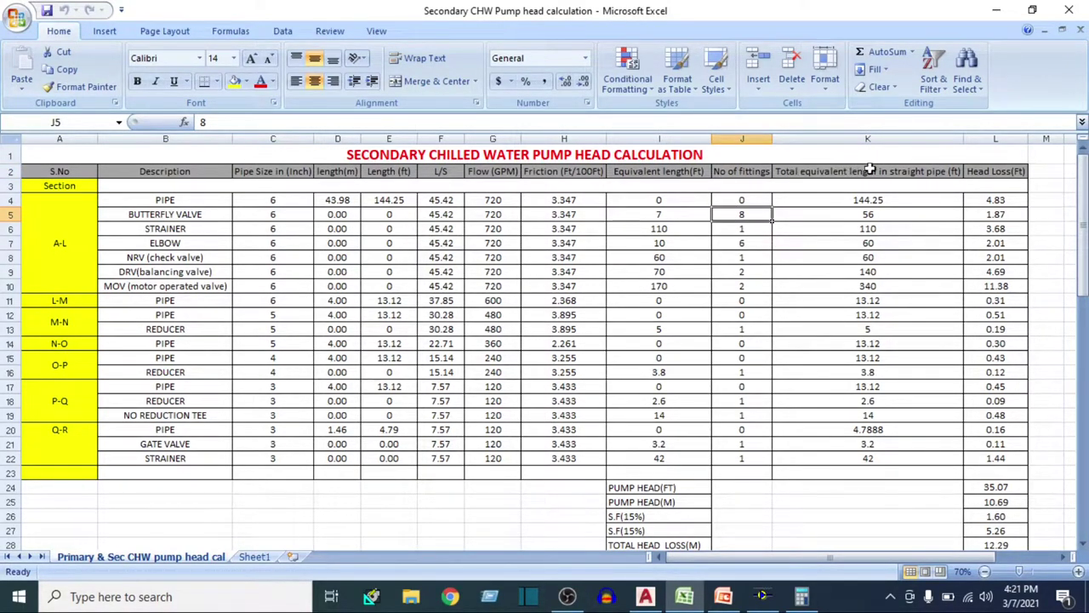
pyautogui.click(829, 220)
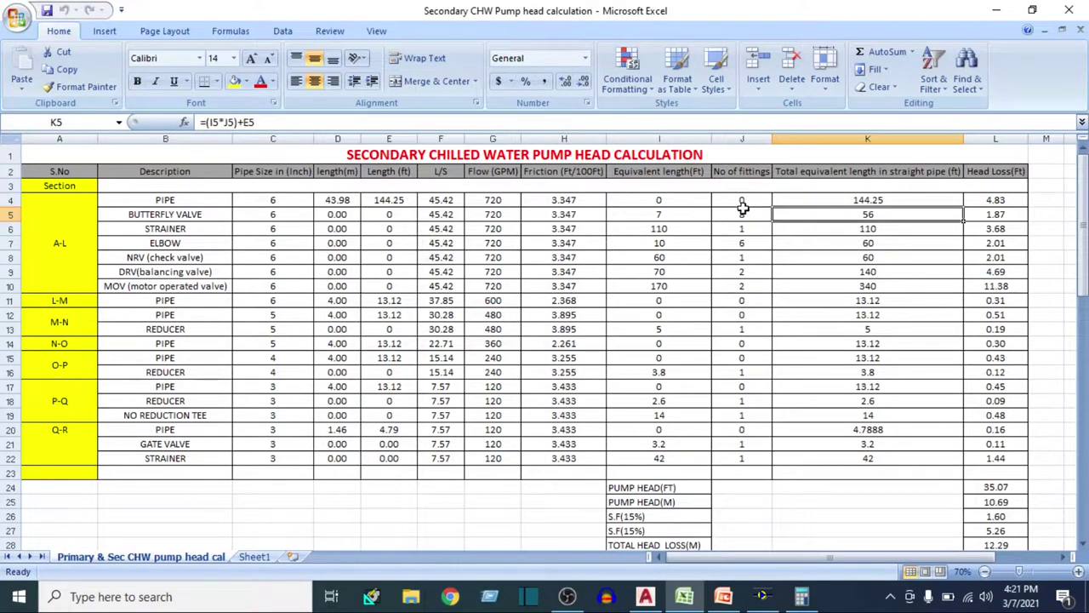
pyautogui.moveTo(653, 213); pyautogui.dragTo(730, 211)
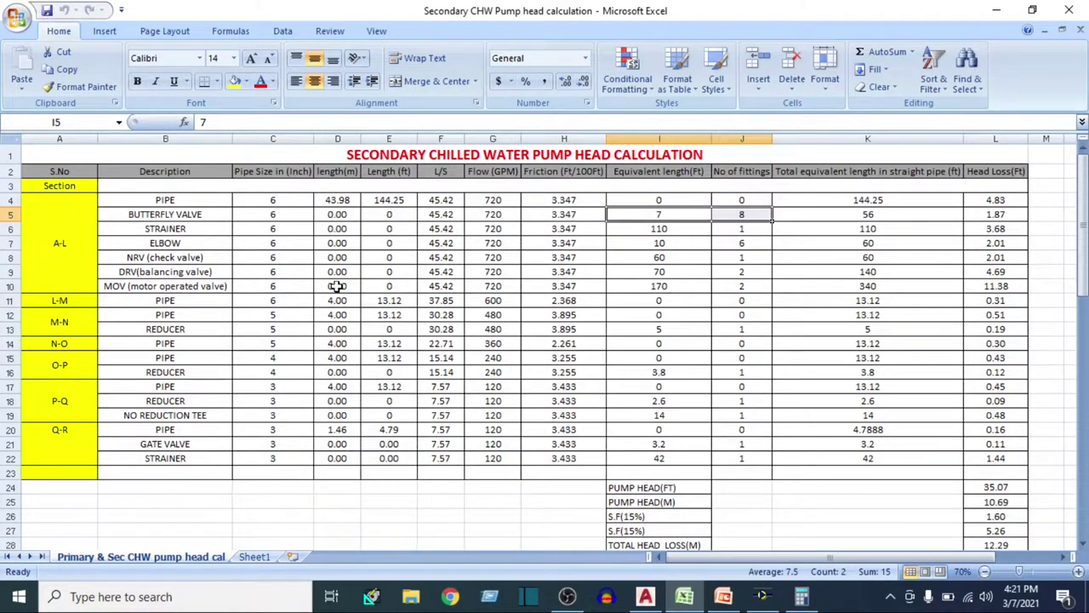
# Examine the total equivalent length formulas for the butterfly valve and A-L pipe, plus the pipe's head loss formula
pyautogui.click(835, 214)
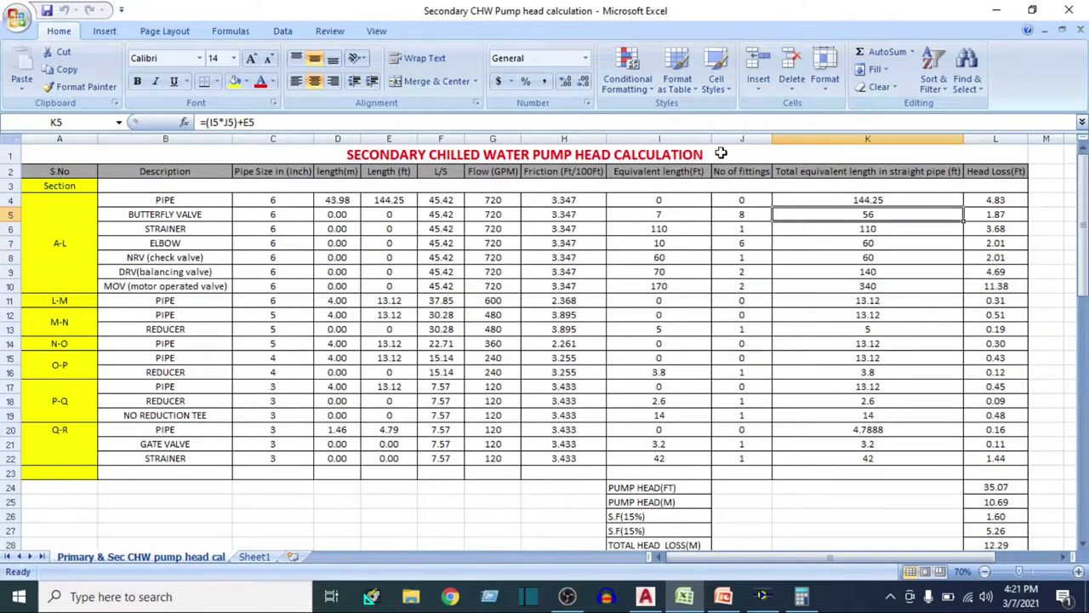
pyautogui.moveTo(739, 195); pyautogui.dragTo(649, 204)
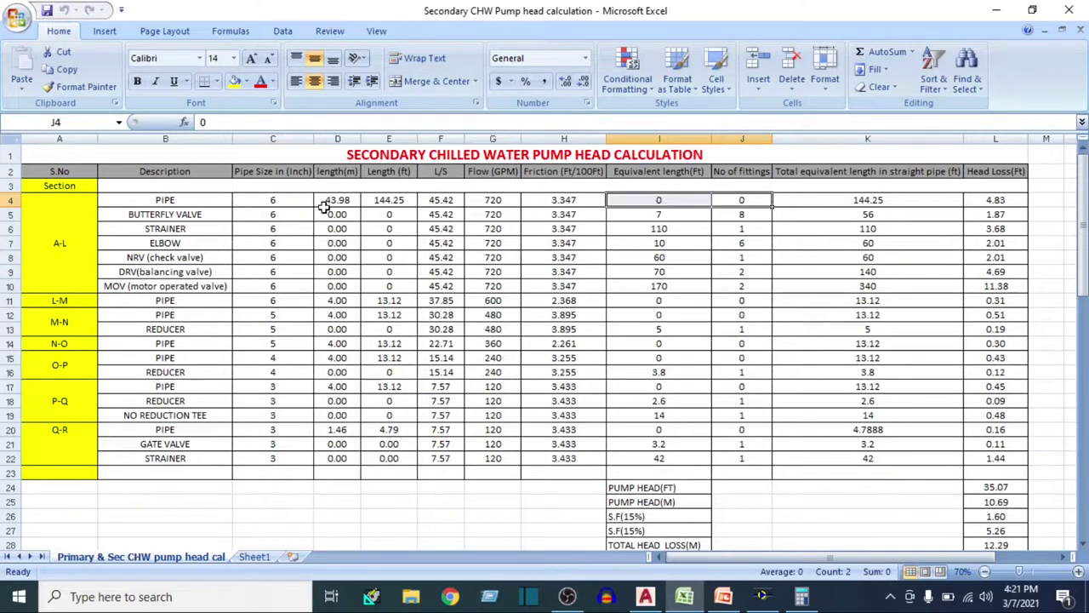
pyautogui.click(287, 199)
pyautogui.click(348, 202)
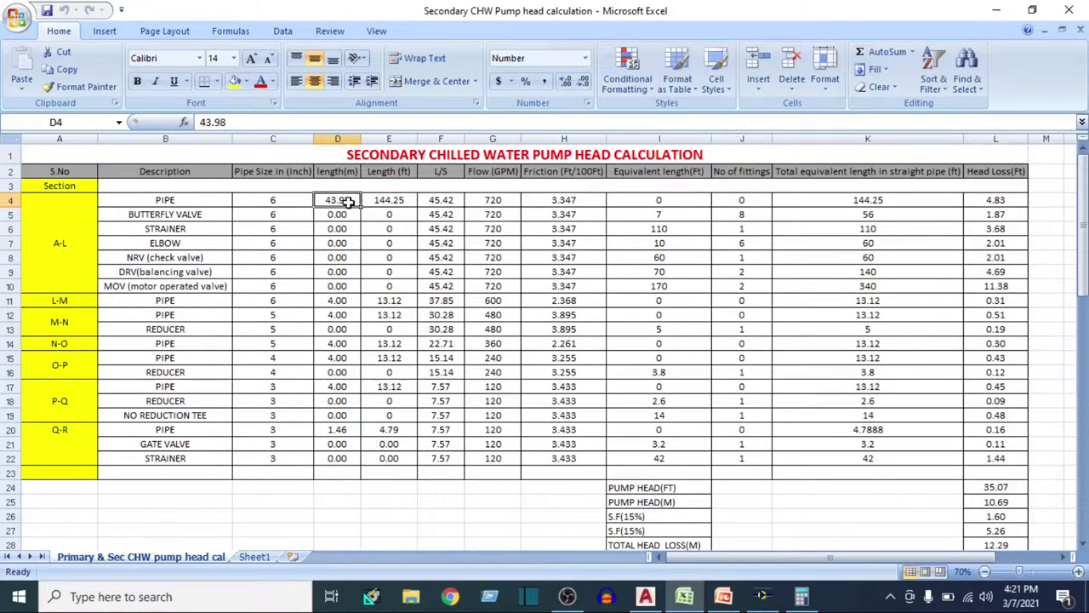
pyautogui.click(818, 204)
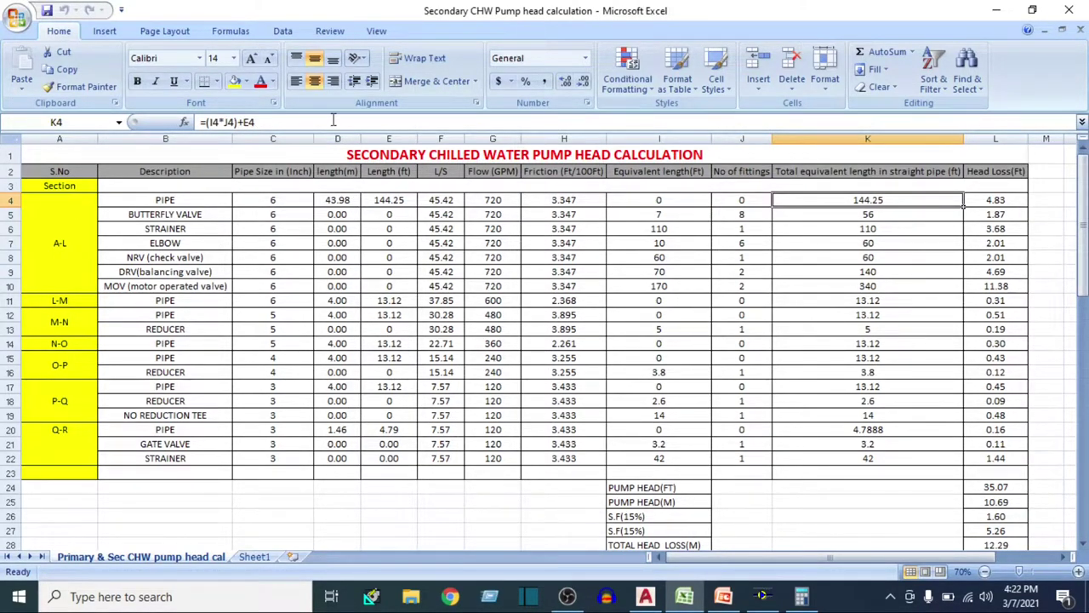
pyautogui.click(996, 202)
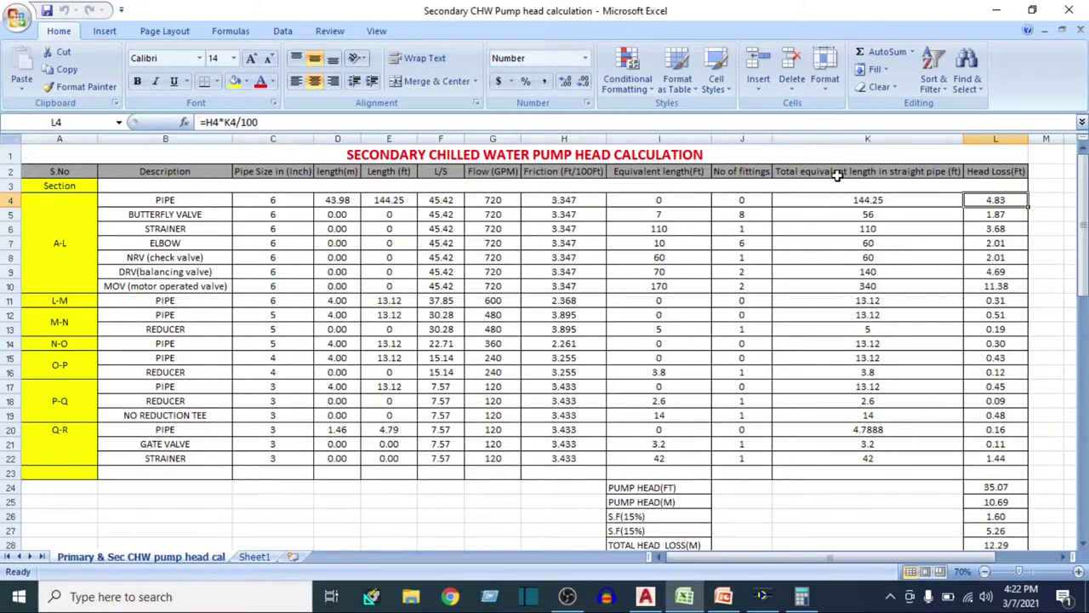
# Enter the A-L pipe's head loss formula =(H4*K4)/100 in cell M4 as a check, and clear the cell
pyautogui.click(1034, 205)
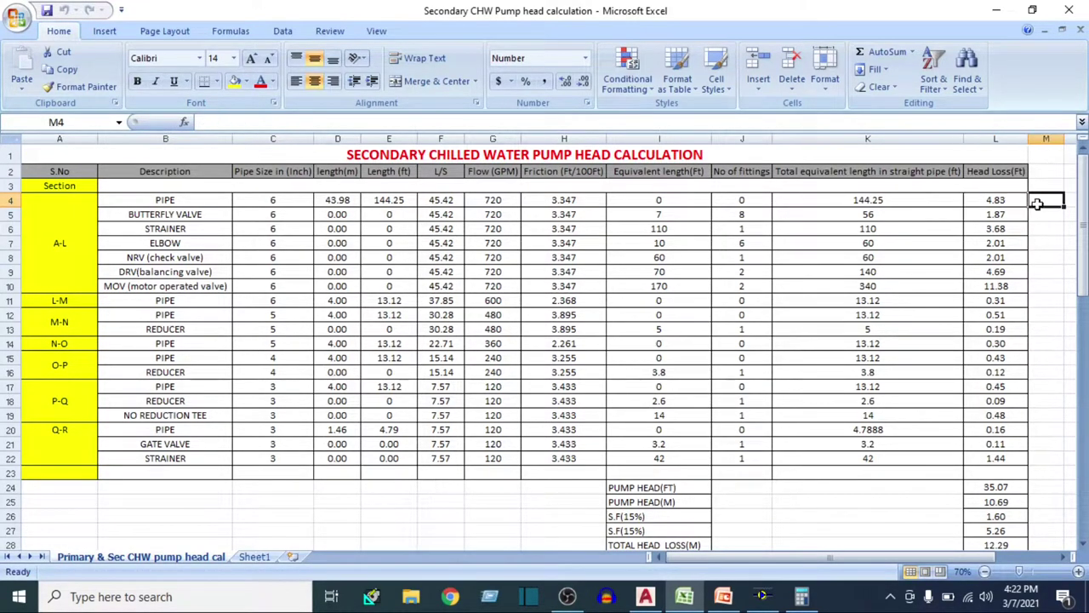
pyautogui.write('=(')
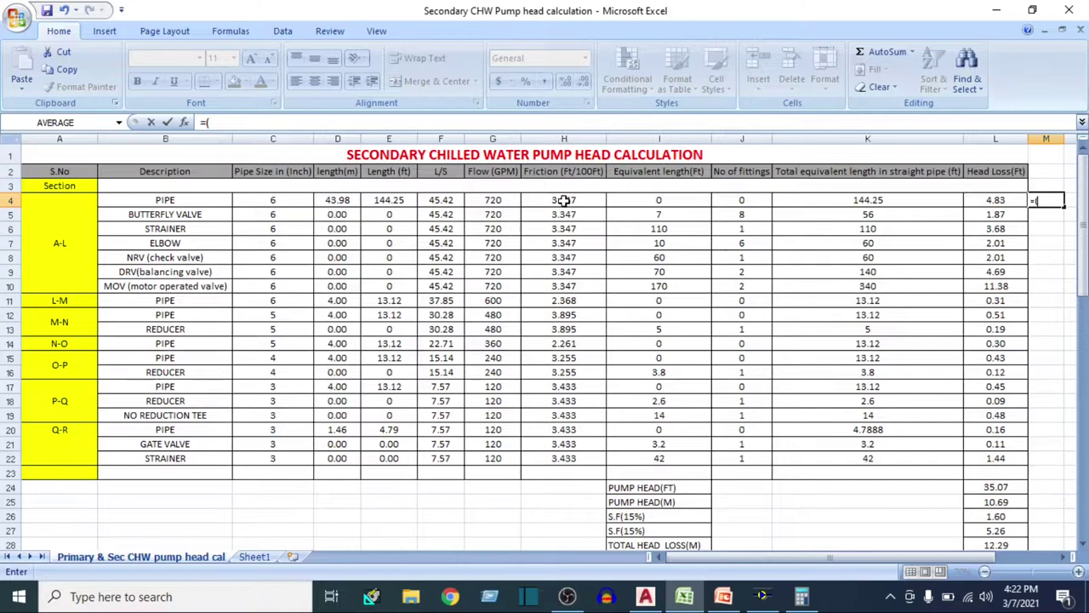
pyautogui.click(563, 200)
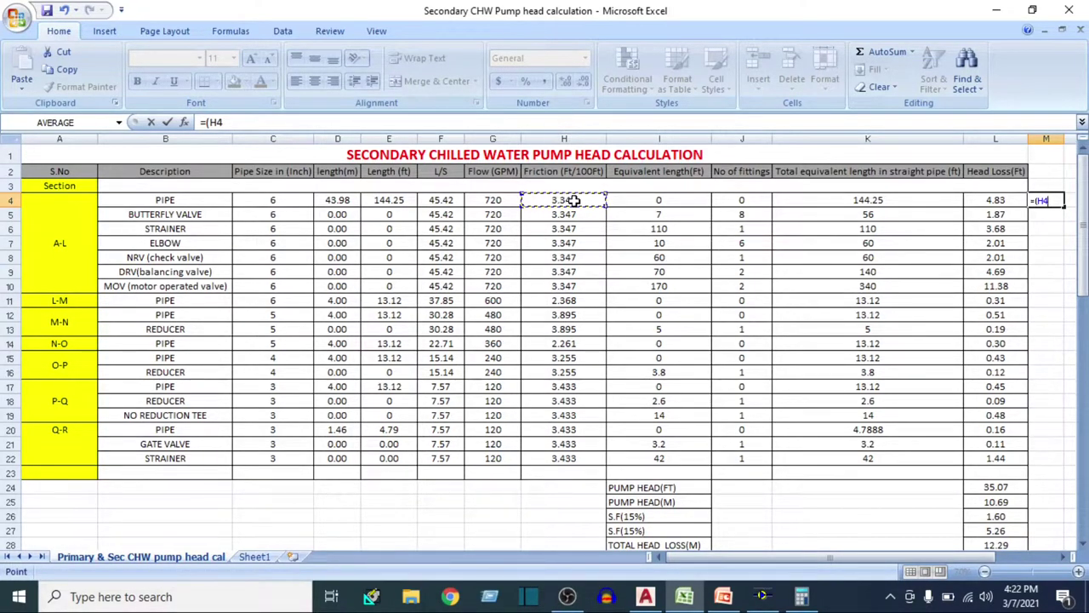
pyautogui.write('*')
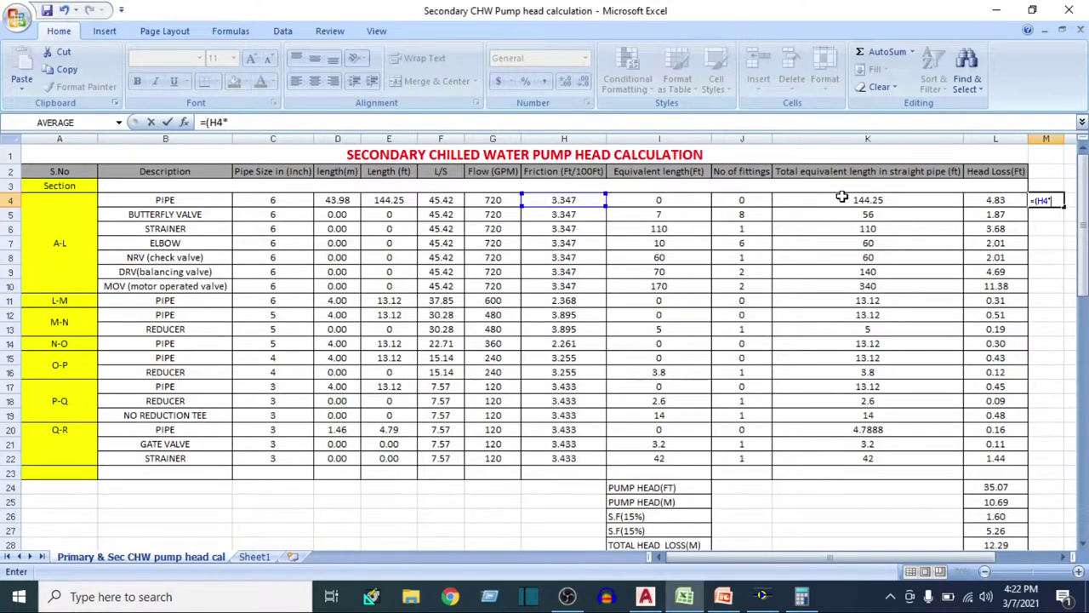
pyautogui.click(842, 199)
pyautogui.write(')')
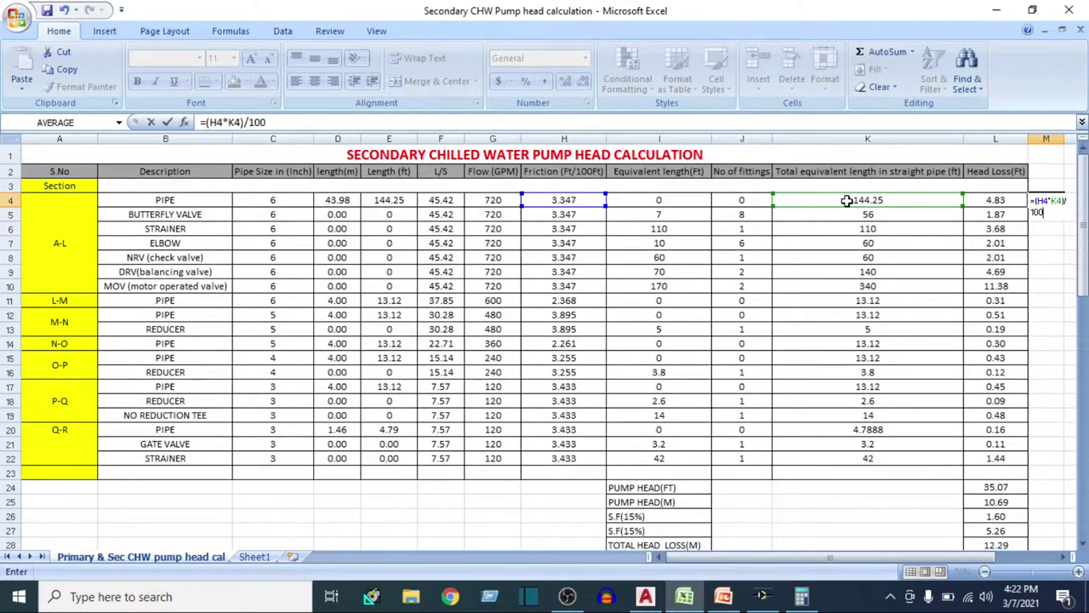
pyautogui.write('/100')
pyautogui.press('Return')
pyautogui.click(1052, 199)
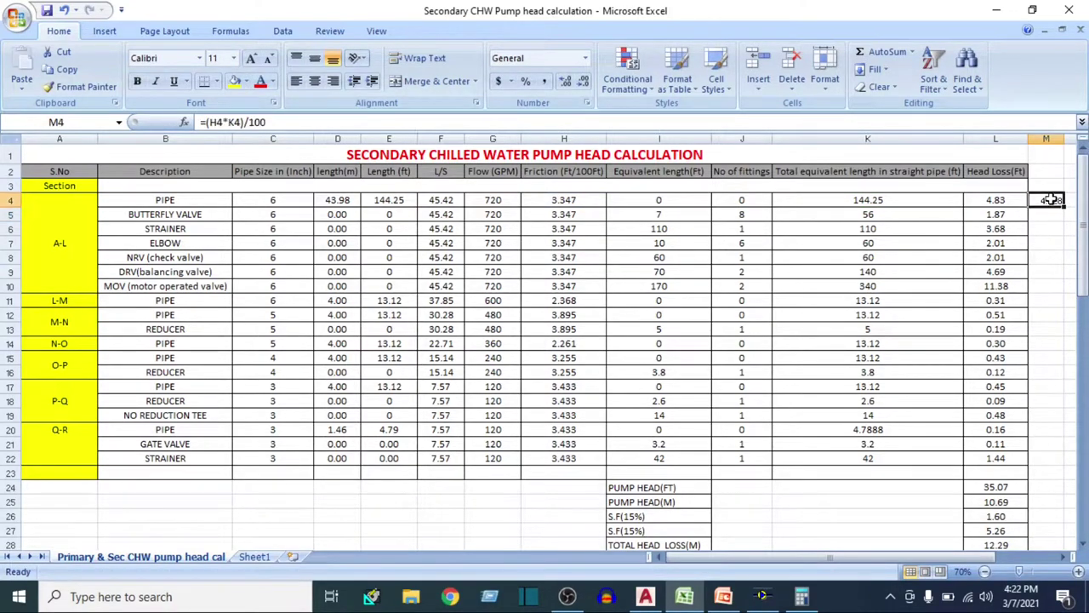
pyautogui.press('Delete')
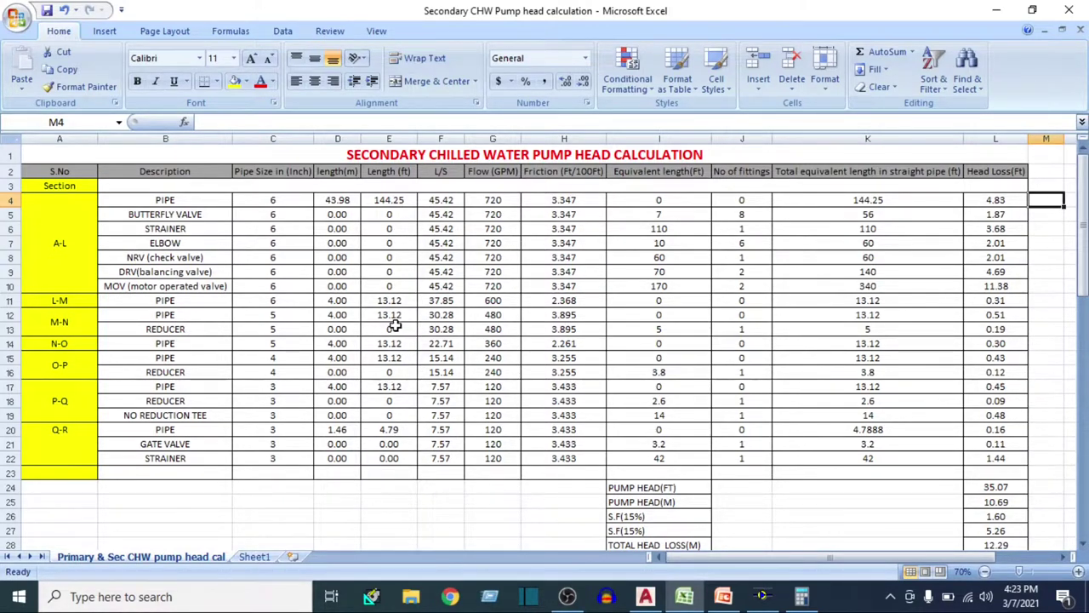
# Switch to AutoCAD and check the piping route from the chiller through the secondary pumps to the AHUs
pyautogui.click(377, 156)
pyautogui.click(646, 595)
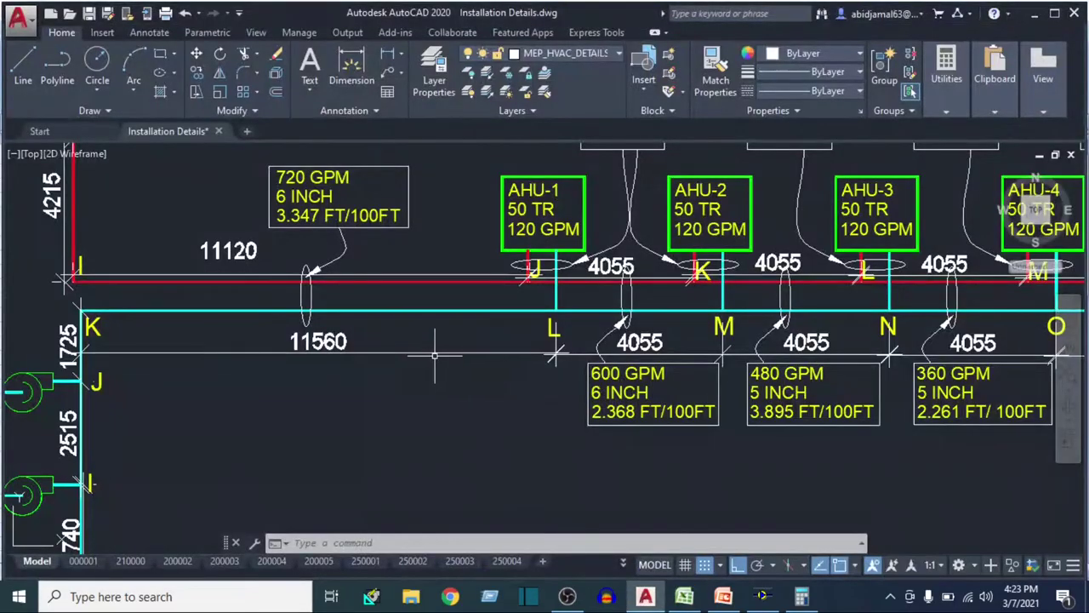
pyautogui.scroll(-5, 435, 356)
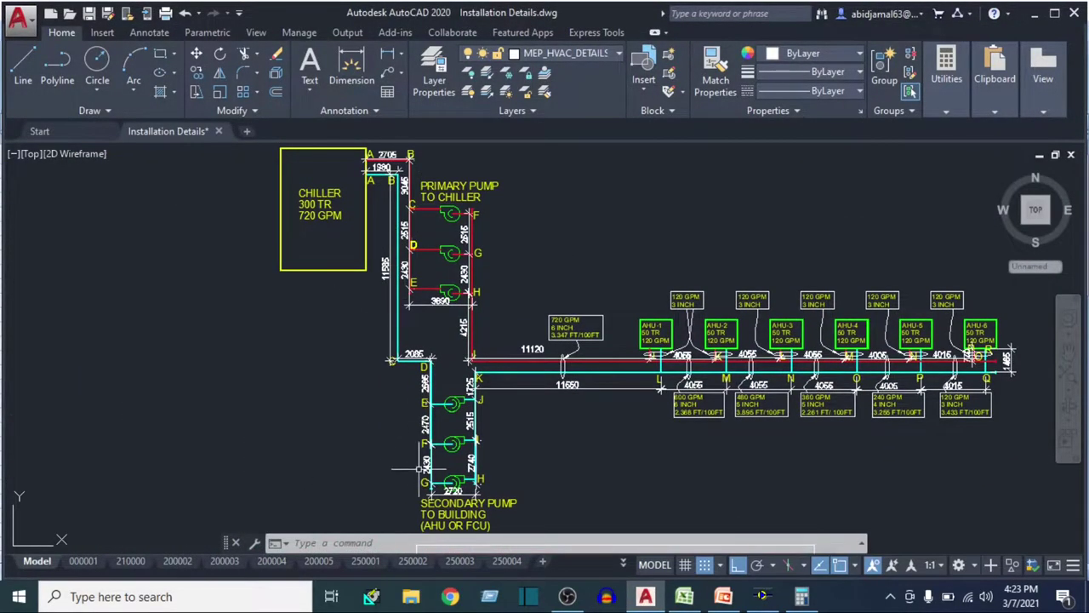
pyautogui.scroll(2, 419, 467)
# Return to Excel and review the section A-L rows one by one, from the pipe to the motor operated valve
pyautogui.click(685, 596)
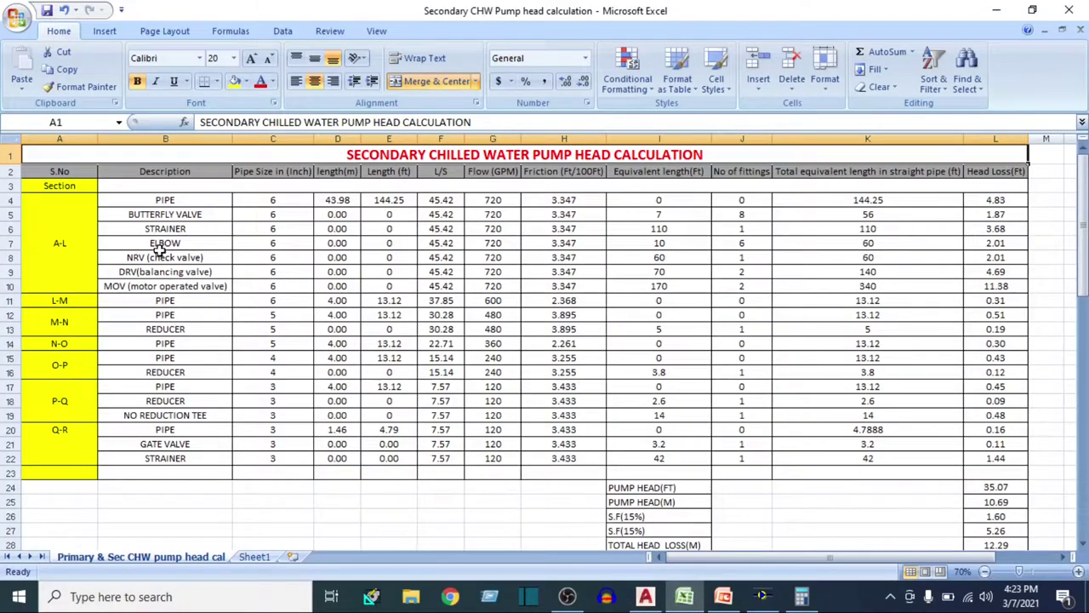
pyautogui.click(14, 201)
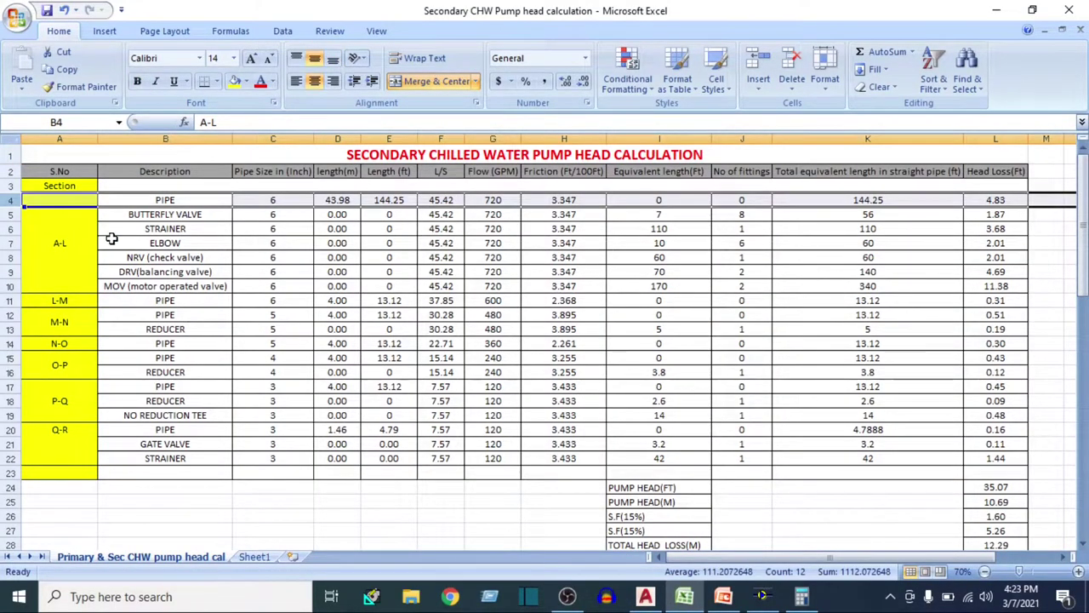
pyautogui.click(48, 247)
pyautogui.click(163, 200)
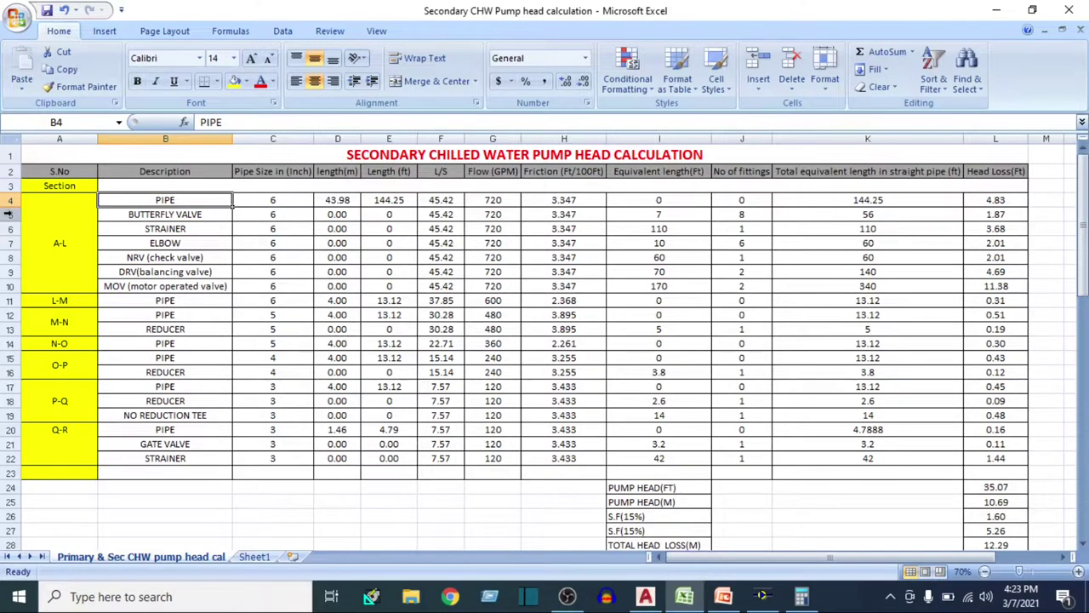
pyautogui.click(7, 214)
pyautogui.click(7, 229)
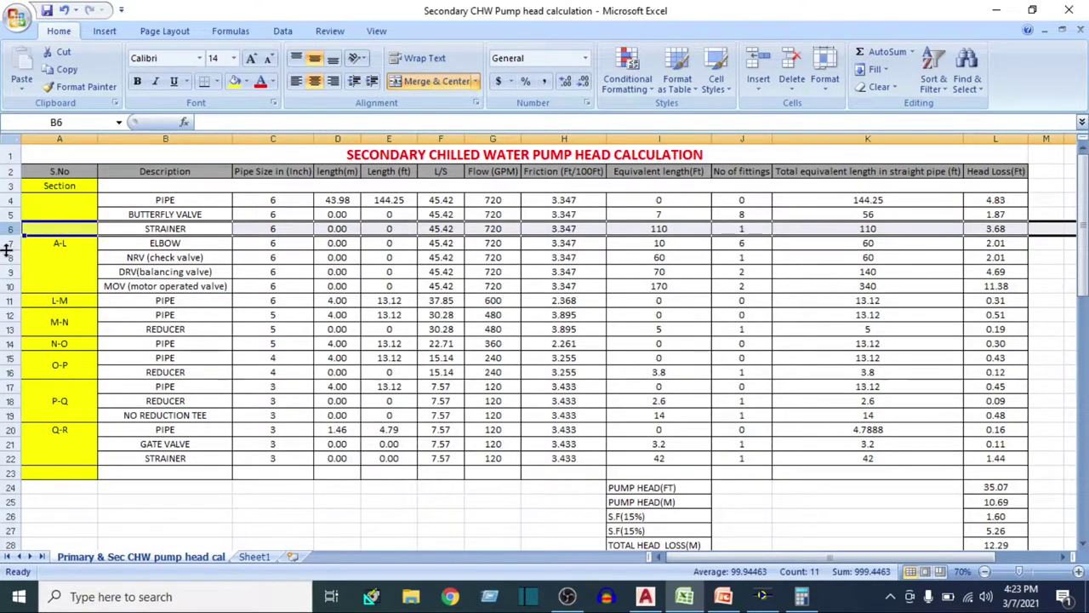
pyautogui.click(6, 244)
pyautogui.click(7, 258)
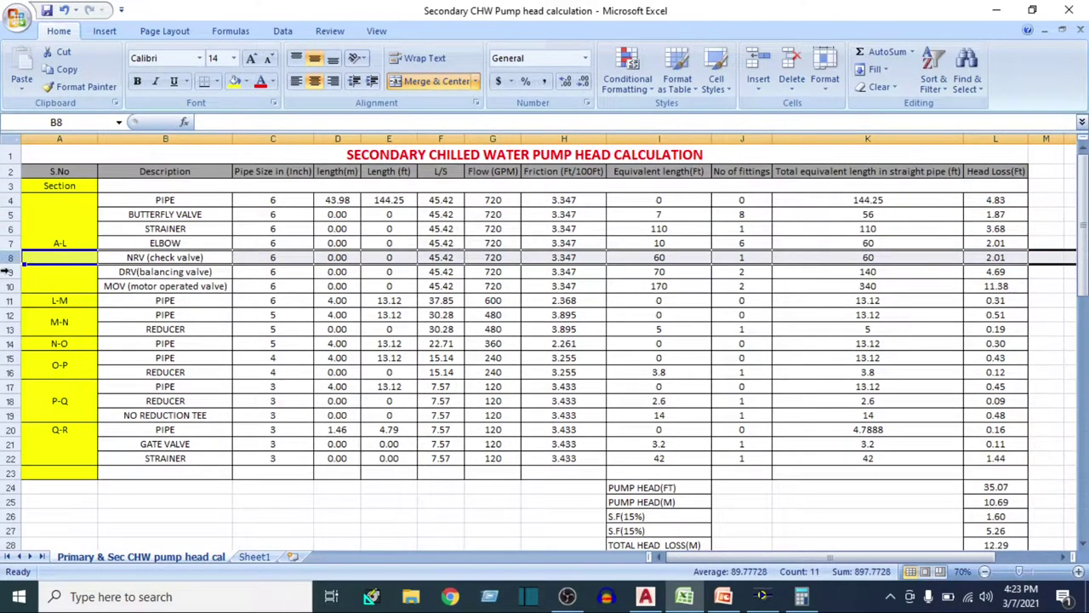
pyautogui.click(6, 272)
pyautogui.click(7, 287)
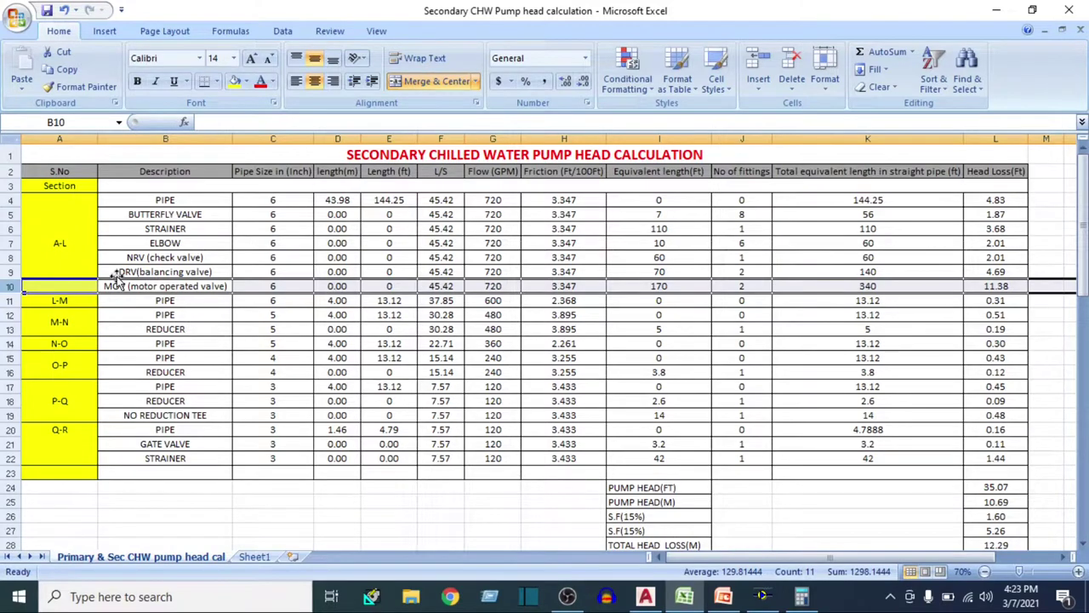
# Select the butterfly valve entry in Excel and locate the Chiller Connection Detail in the AutoCAD drawing
pyautogui.click(164, 216)
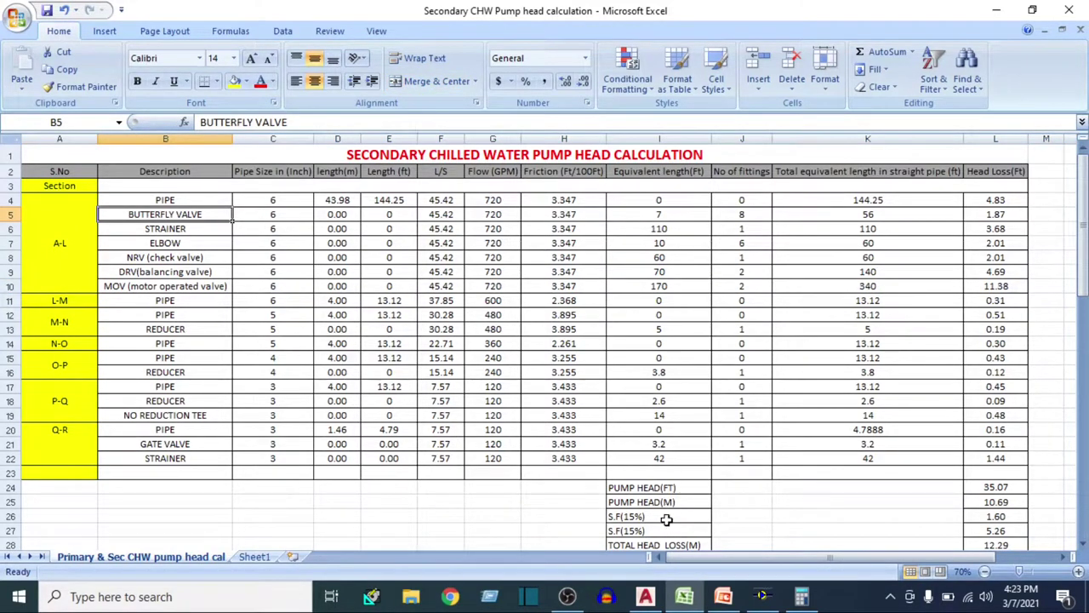
pyautogui.click(645, 597)
pyautogui.scroll(-5, 545, 340)
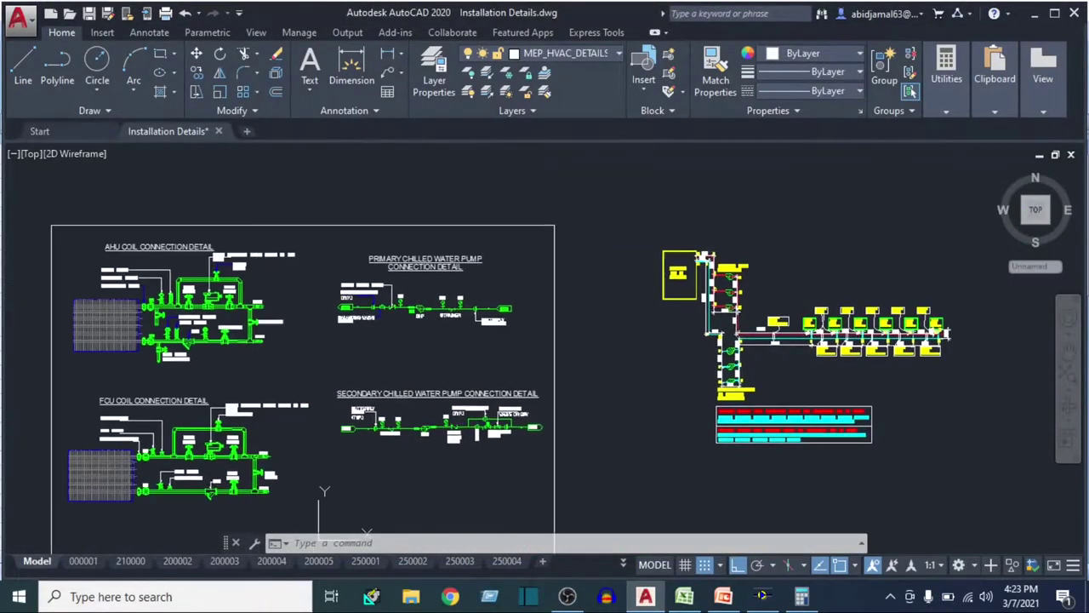
pyautogui.scroll(5, 475, 290)
pyautogui.scroll(2, 543, 242)
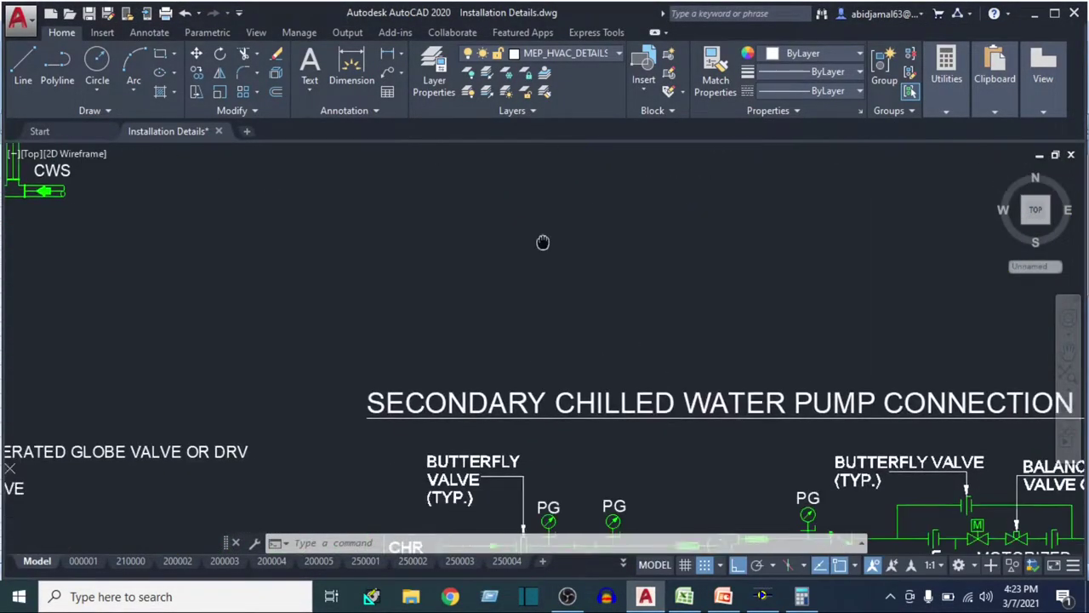
pyautogui.scroll(-4, 486, 353)
pyautogui.moveTo(357, 332)
pyautogui.mouseDown()
pyautogui.moveTo(724, 329)
pyautogui.moveTo(847, 160)
pyautogui.mouseUp()
pyautogui.scroll(-3, 327, 311)
pyautogui.moveTo(340, 544); pyautogui.dragTo(341, 323)
pyautogui.scroll(4, 337, 341)
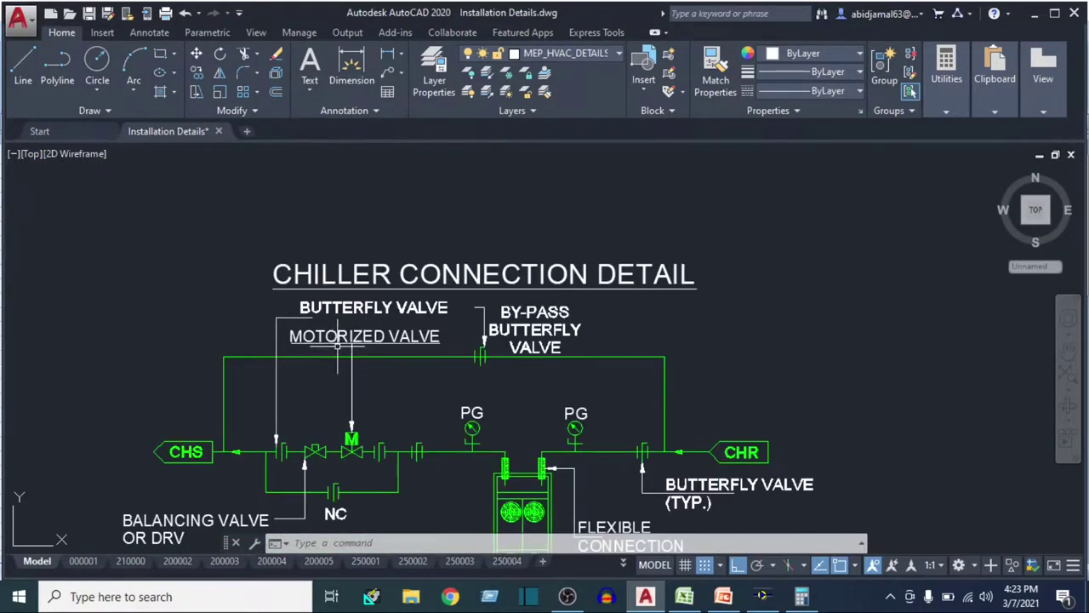
# Examine the butterfly, balancing and motorized valves on the supply and return lines of the Chiller Connection Detail
pyautogui.moveTo(423, 277); pyautogui.dragTo(395, 221)
pyautogui.moveTo(460, 502); pyautogui.dragTo(492, 419)
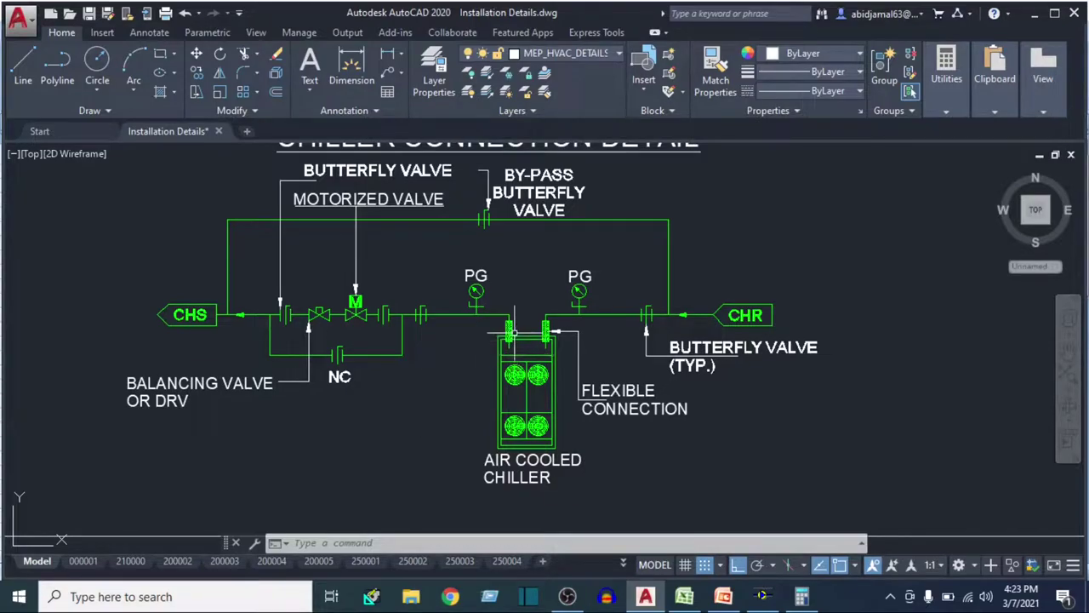
pyautogui.moveTo(366, 376); pyautogui.dragTo(438, 408)
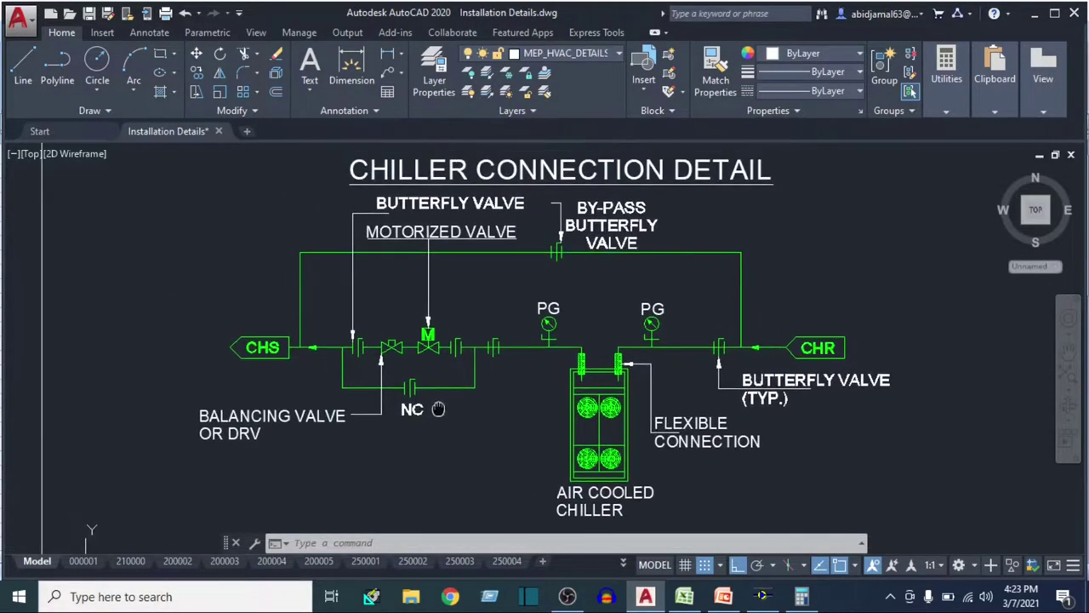
pyautogui.scroll(2, 489, 340)
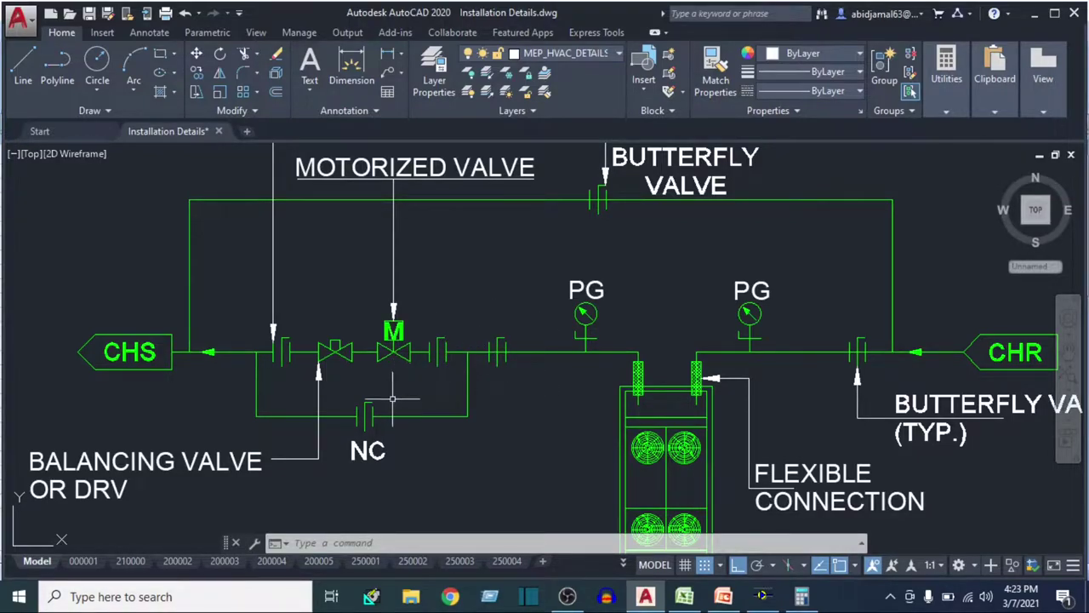
# Locate the secondary pumps to the building on the piping layout to the AHUs
pyautogui.scroll(-4, 297, 371)
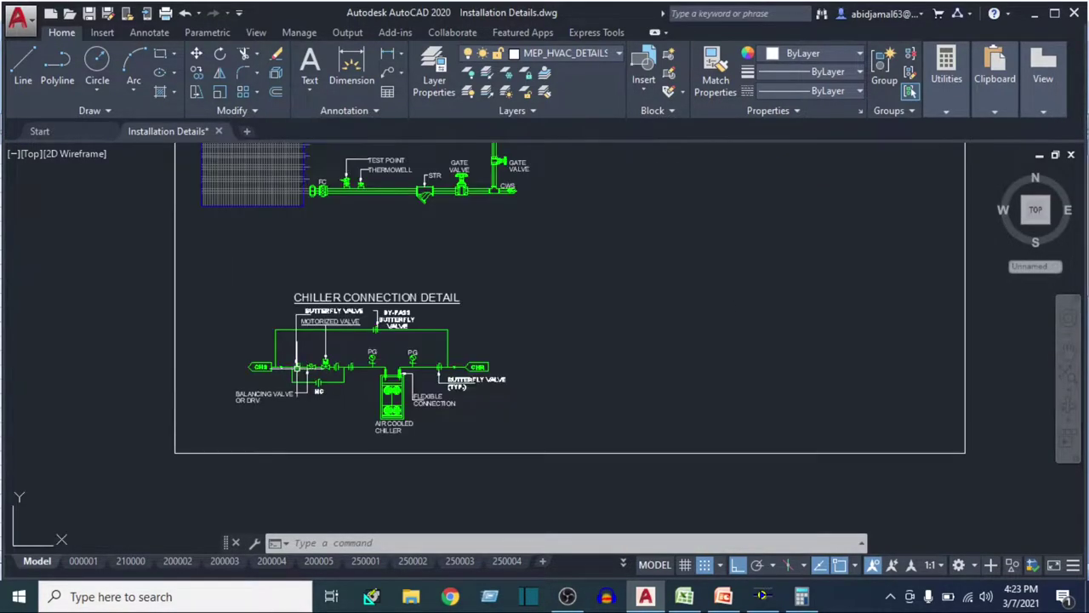
pyautogui.moveTo(609, 214); pyautogui.dragTo(340, 417)
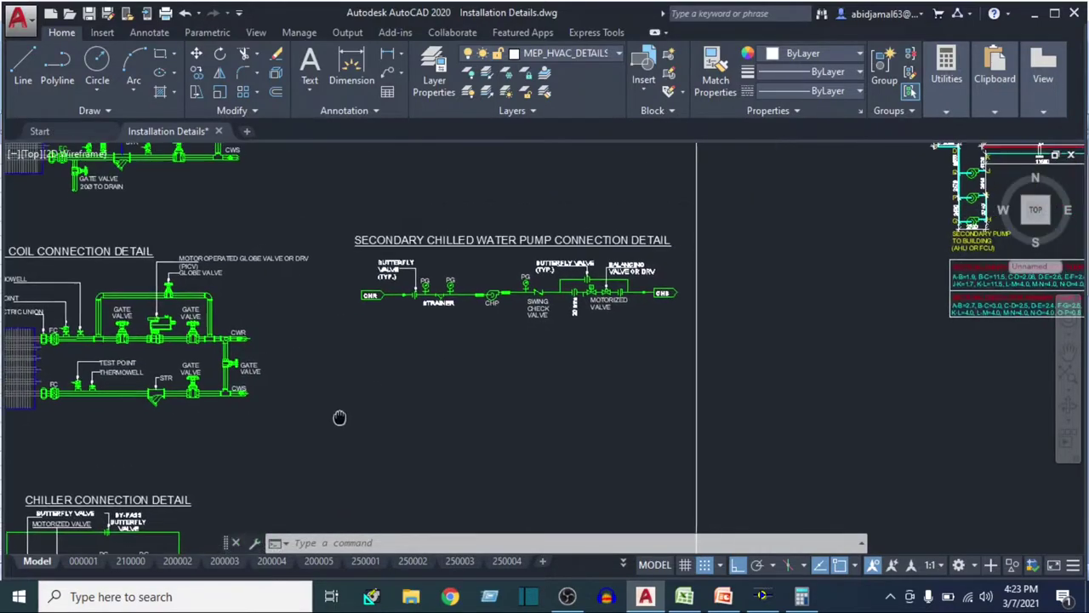
pyautogui.moveTo(840, 231)
pyautogui.mouseDown()
pyautogui.moveTo(525, 312)
pyautogui.moveTo(313, 346)
pyautogui.mouseUp()
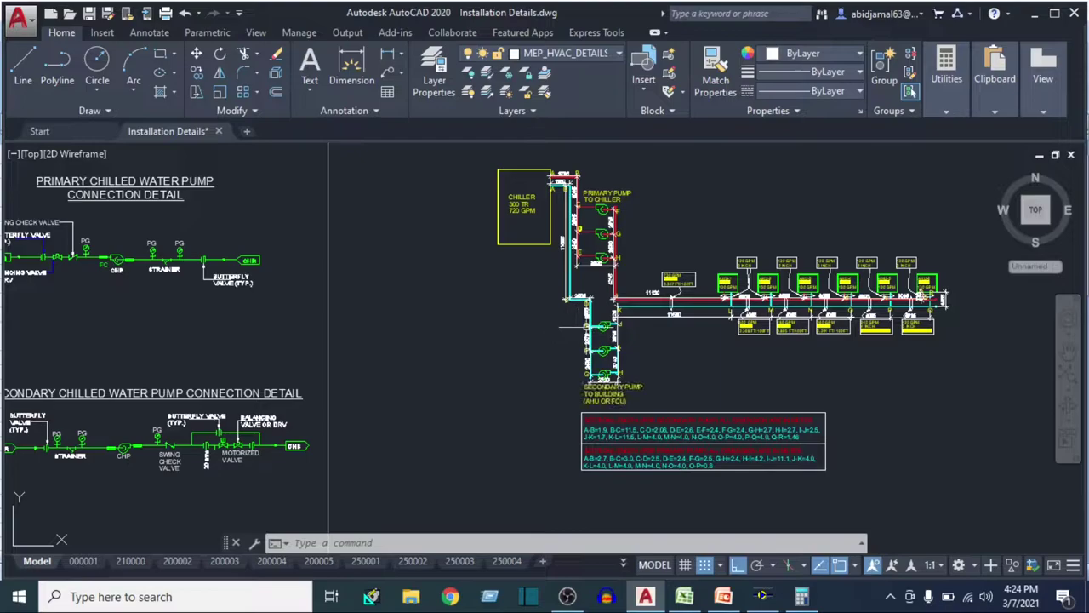
pyautogui.scroll(3, 588, 326)
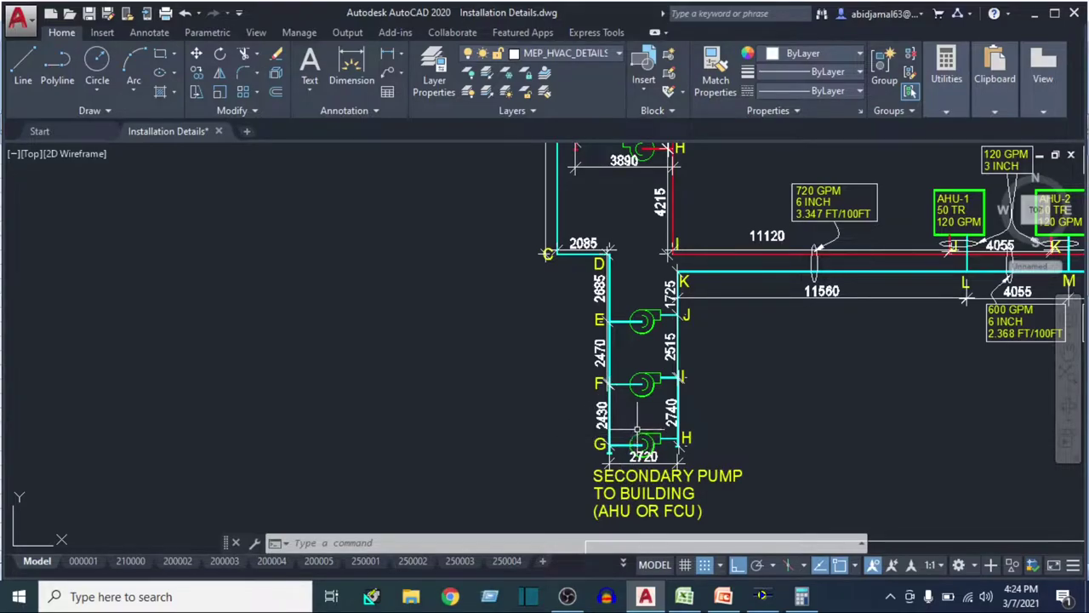
pyautogui.click(639, 397)
pyautogui.click(638, 398)
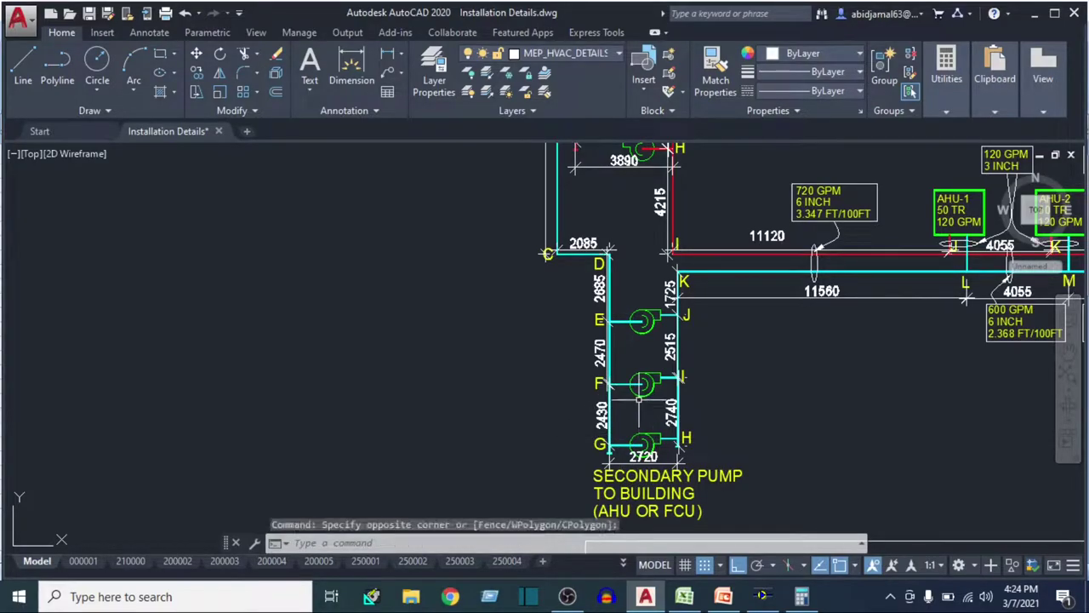
# Examine the three secondary pump branches and the header sections D to K on the piping layout
pyautogui.scroll(-3, 639, 397)
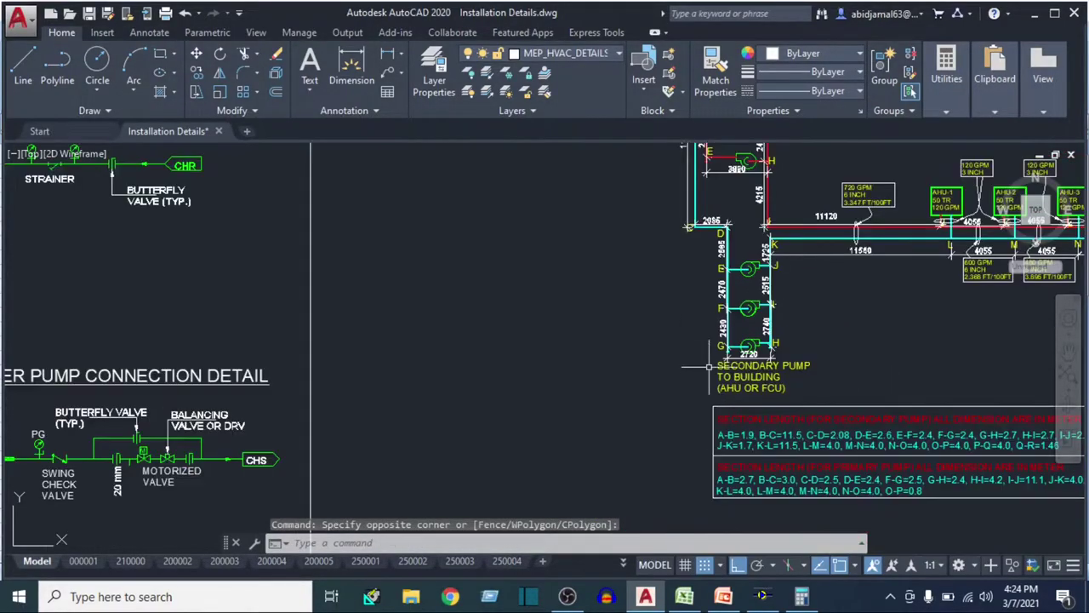
pyautogui.scroll(3, 708, 366)
pyautogui.scroll(1, 819, 302)
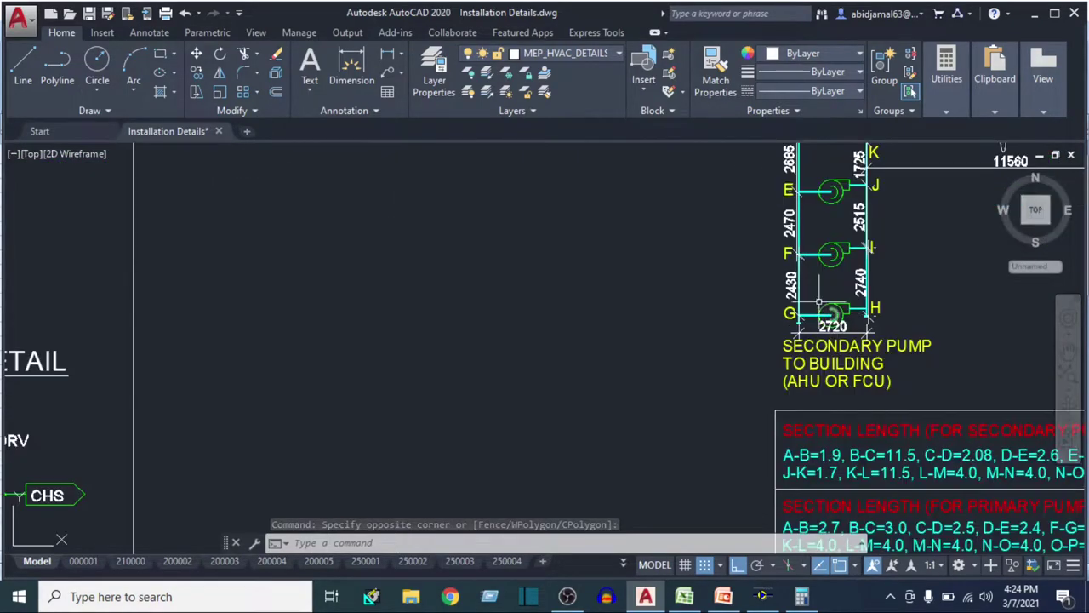
pyautogui.moveTo(820, 302); pyautogui.dragTo(728, 366)
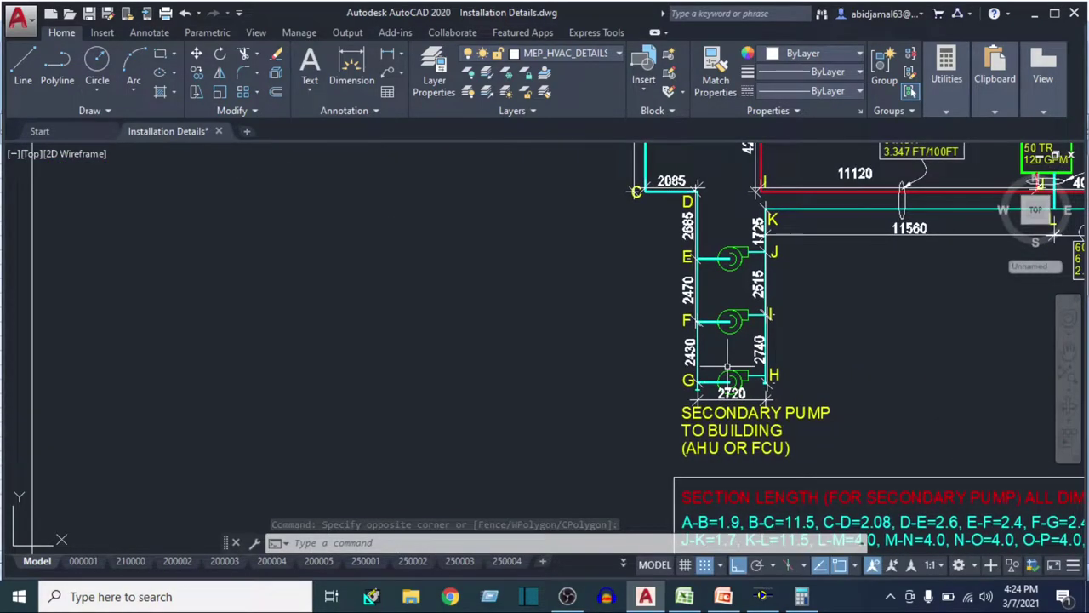
pyautogui.click(840, 333)
pyautogui.click(768, 331)
pyautogui.moveTo(821, 367); pyautogui.dragTo(779, 379)
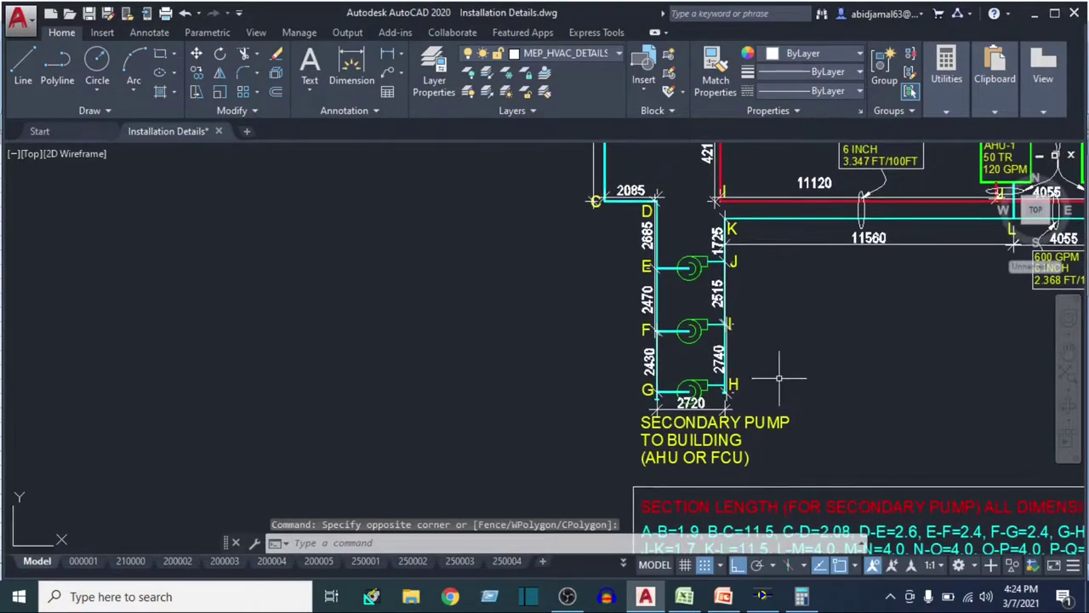
# Locate the Secondary Chilled Water Pump Connection Detail and examine its butterfly valves from CHR to CHS
pyautogui.moveTo(629, 395)
pyautogui.mouseDown()
pyautogui.moveTo(677, 365)
pyautogui.moveTo(584, 389)
pyautogui.mouseUp()
pyautogui.moveTo(204, 476); pyautogui.dragTo(604, 391)
pyautogui.moveTo(437, 383)
pyautogui.mouseDown()
pyautogui.moveTo(604, 330)
pyautogui.moveTo(763, 302)
pyautogui.mouseUp()
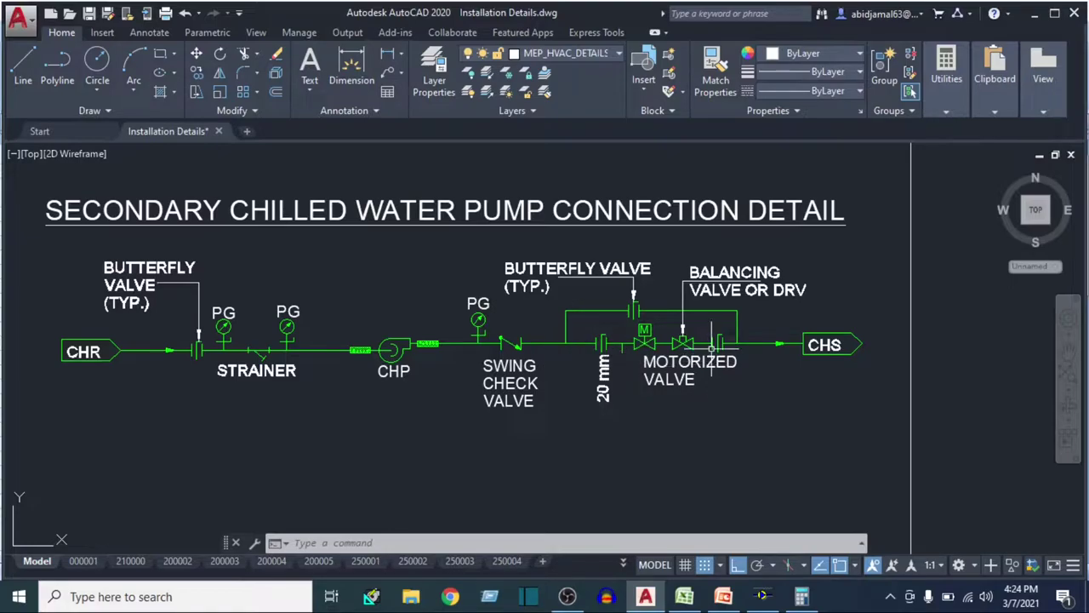
# Select the section A-L strainer count in Excel, and look for strainers in AutoCAD's secondary pump and chiller connection details
pyautogui.click(684, 596)
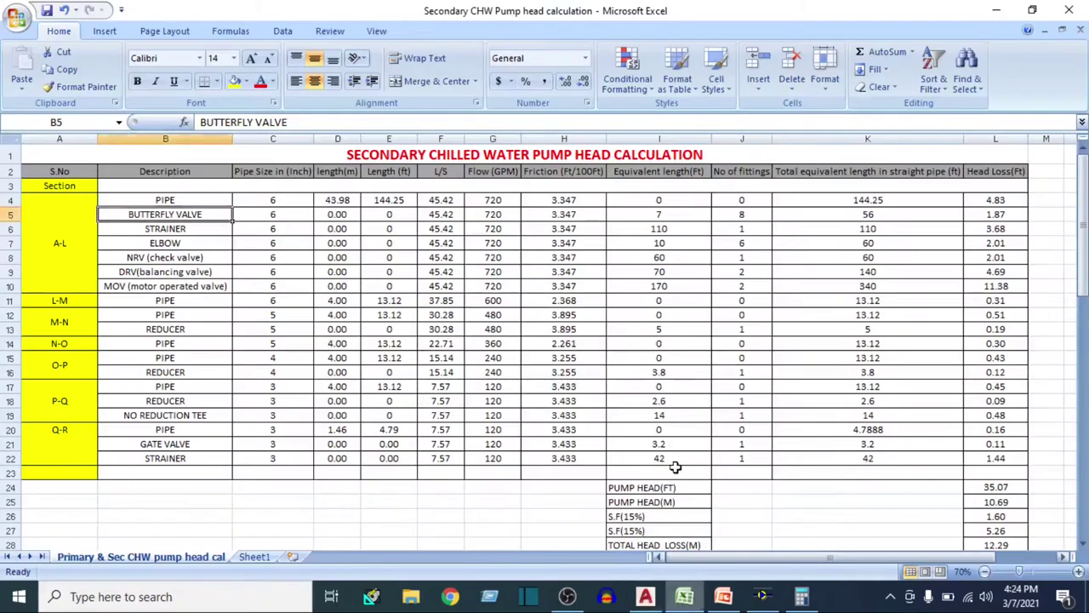
pyautogui.click(740, 217)
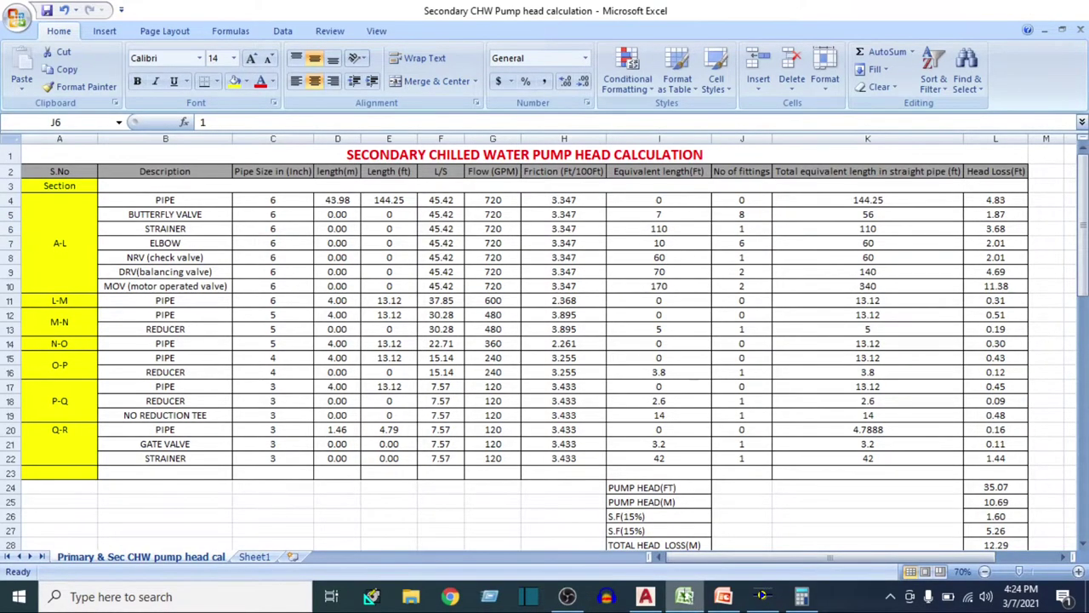
pyautogui.click(646, 595)
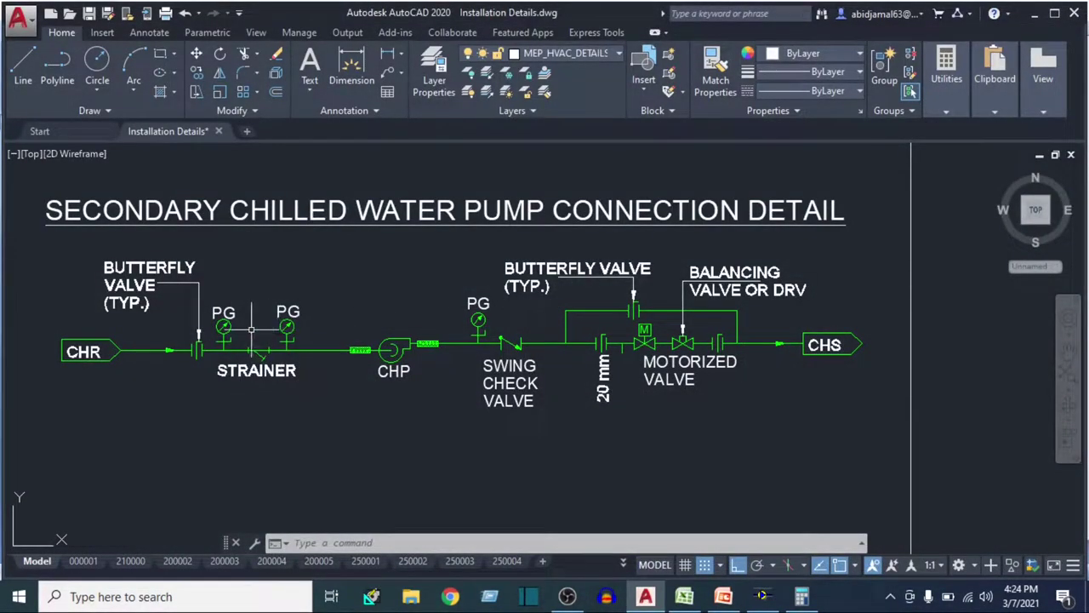
pyautogui.scroll(-4, 619, 266)
pyautogui.moveTo(620, 265); pyautogui.dragTo(822, 51)
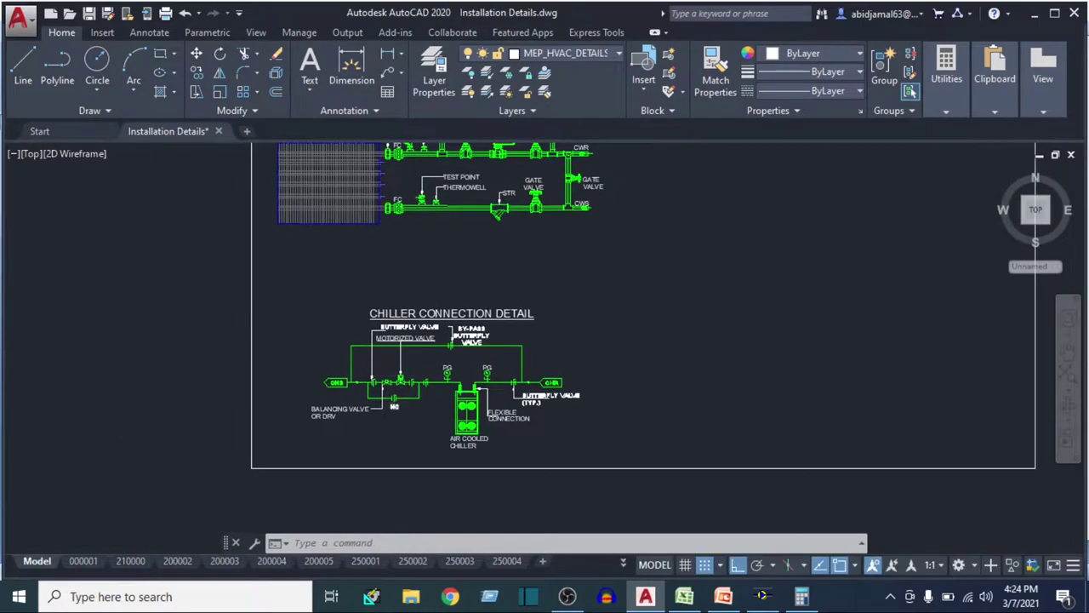
pyautogui.scroll(5, 299, 316)
pyautogui.scroll(-3, 255, 349)
pyautogui.scroll(-2, 556, 280)
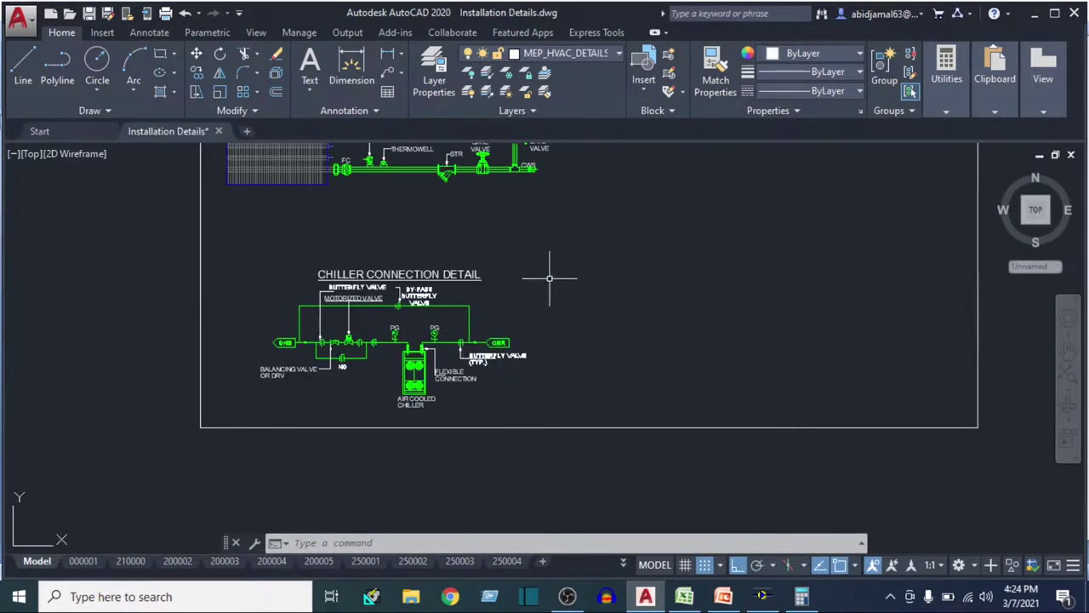
pyautogui.moveTo(800, 149); pyautogui.dragTo(559, 301)
pyautogui.scroll(4, 559, 302)
pyautogui.scroll(-5, 473, 317)
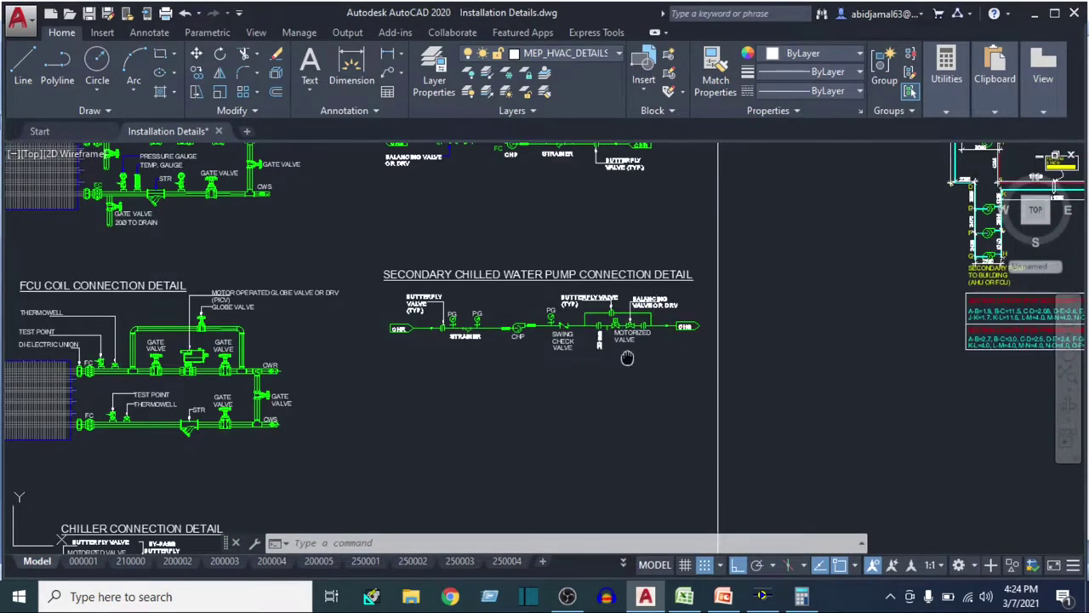
pyautogui.scroll(1, 539, 479)
# Select the section A-L elbow count in Excel, and trace the elbows from chiller point A to K in the AutoCAD layout
pyautogui.click(683, 597)
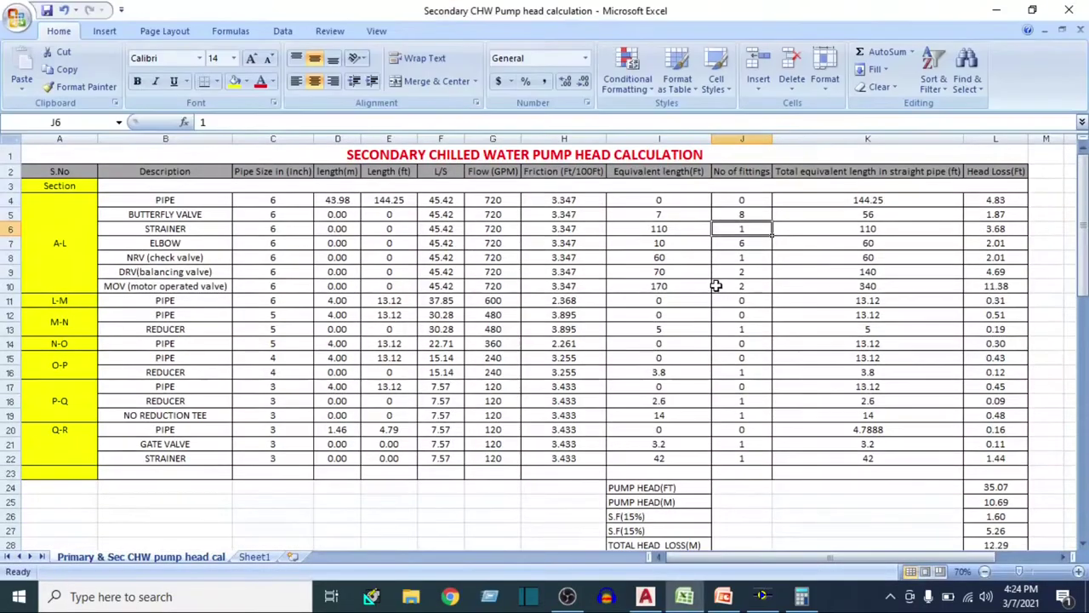
pyautogui.click(728, 245)
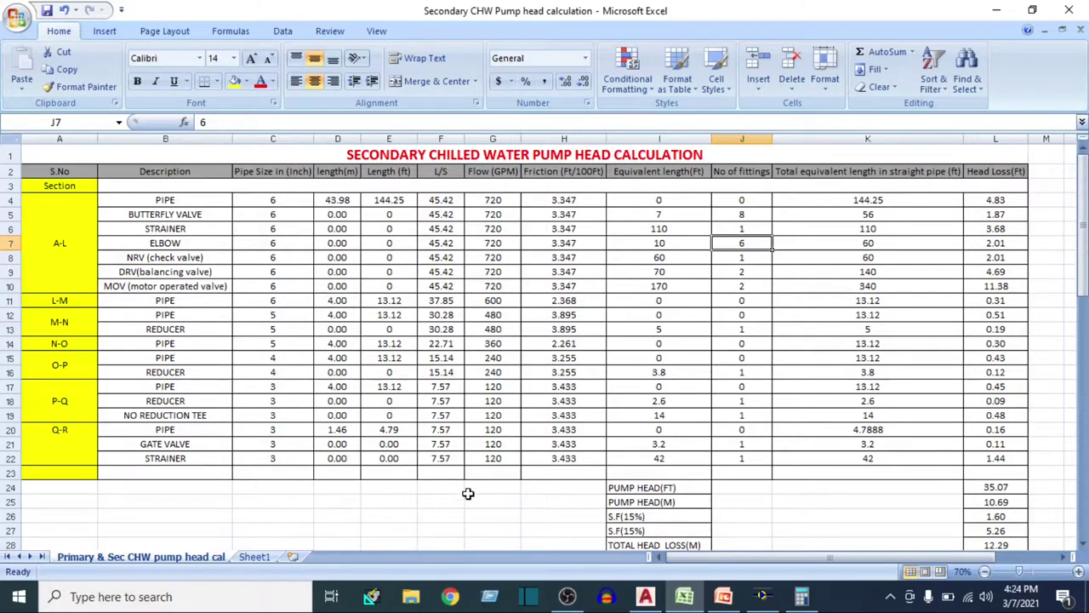
pyautogui.click(646, 597)
pyautogui.scroll(-3, 483, 339)
pyautogui.scroll(8, 518, 274)
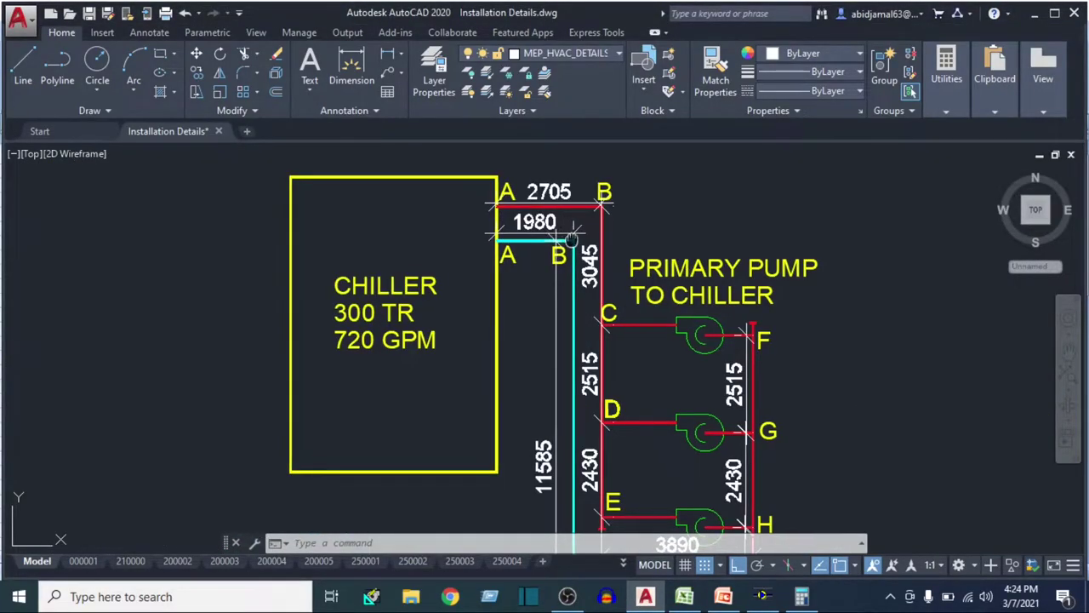
pyautogui.scroll(-3, 545, 425)
pyautogui.scroll(2, 555, 461)
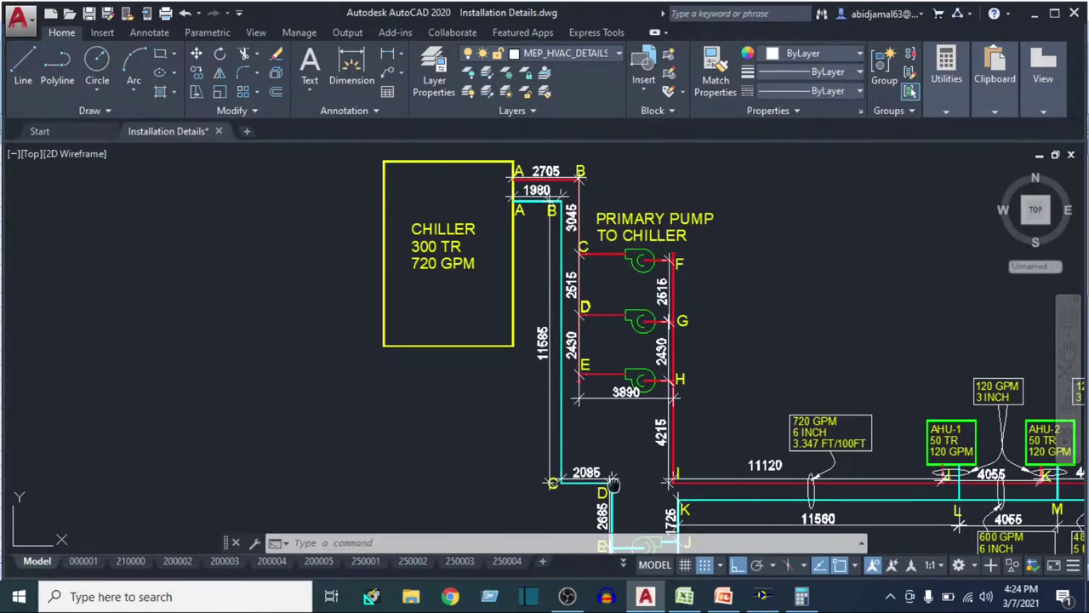
pyautogui.moveTo(555, 461)
pyautogui.mouseDown()
pyautogui.moveTo(544, 340)
pyautogui.moveTo(557, 296)
pyautogui.mouseUp()
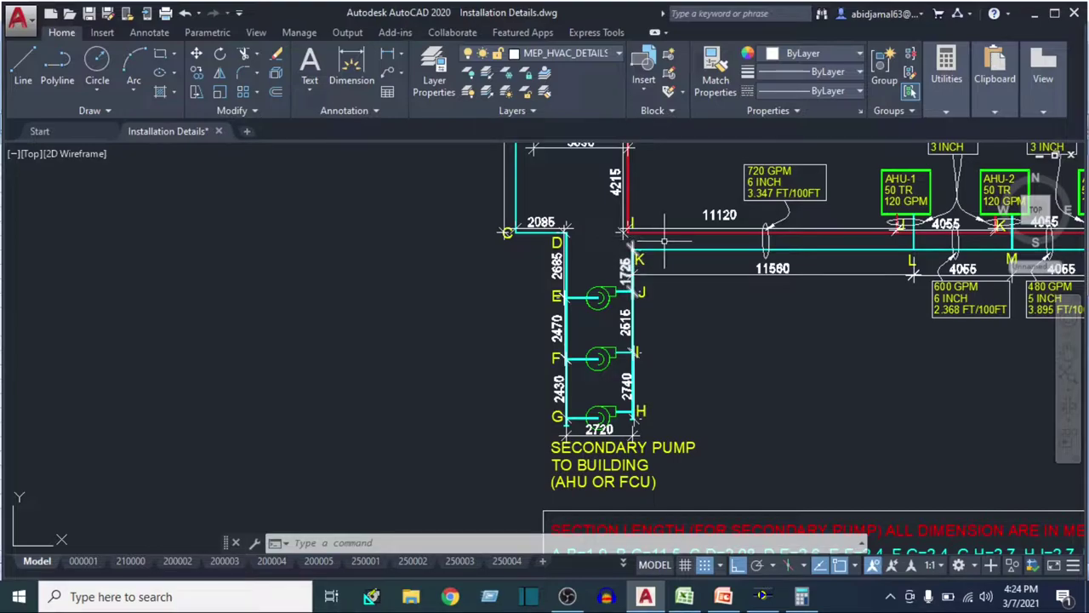
# Select the NRV (check valve) count in Excel, and look for check valves in AutoCAD's chiller and secondary pump connection details
pyautogui.click(684, 597)
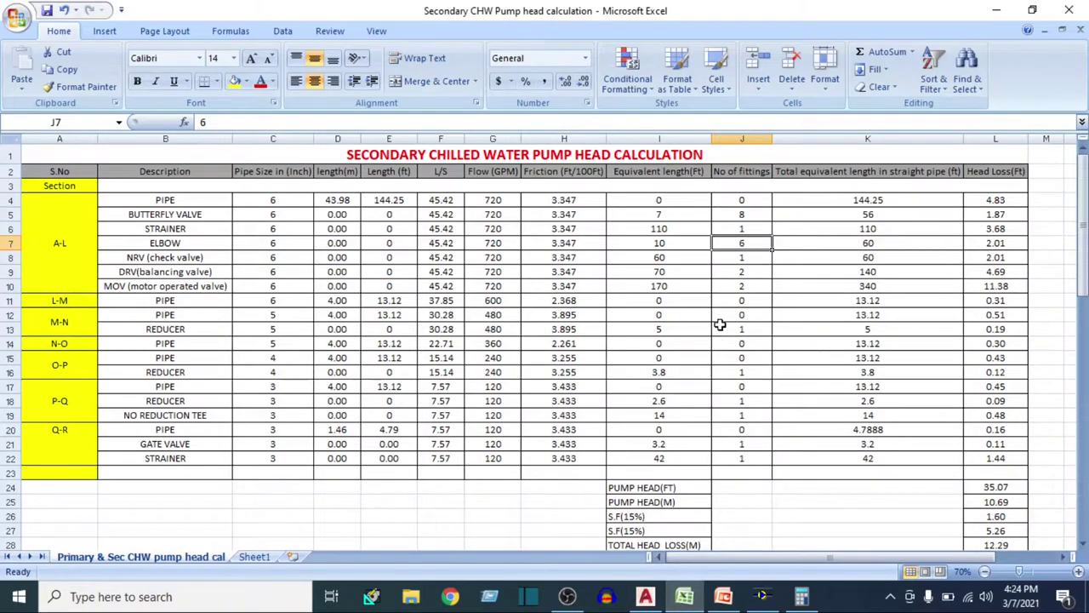
pyautogui.click(752, 259)
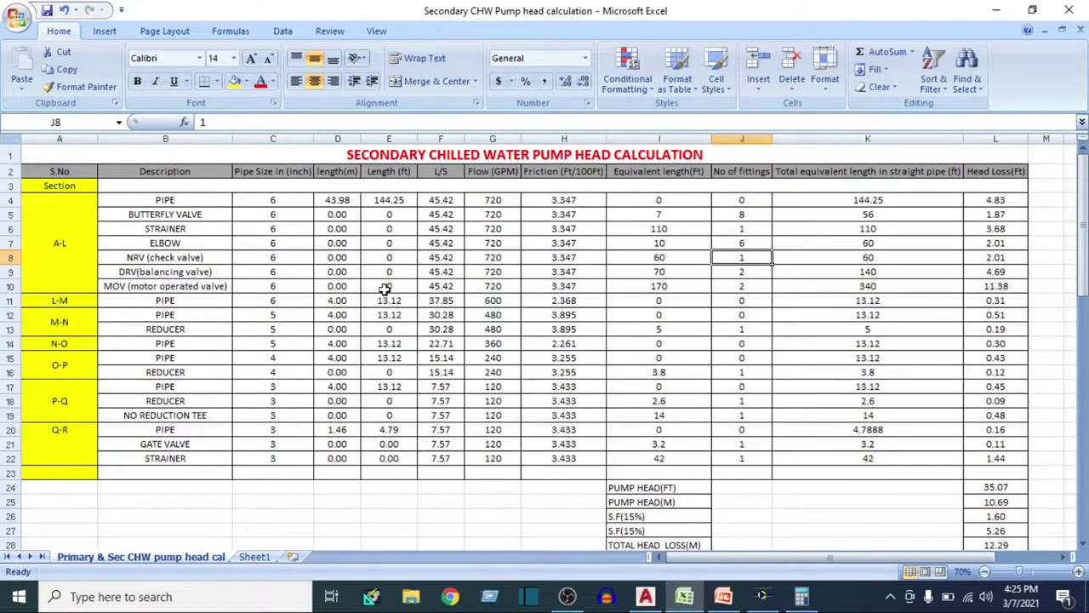
pyautogui.click(684, 596)
pyautogui.moveTo(590, 321)
pyautogui.mouseDown()
pyautogui.moveTo(291, 364)
pyautogui.moveTo(494, 318)
pyautogui.moveTo(431, 236)
pyautogui.moveTo(346, 409)
pyautogui.mouseUp()
pyautogui.scroll(4, 345, 409)
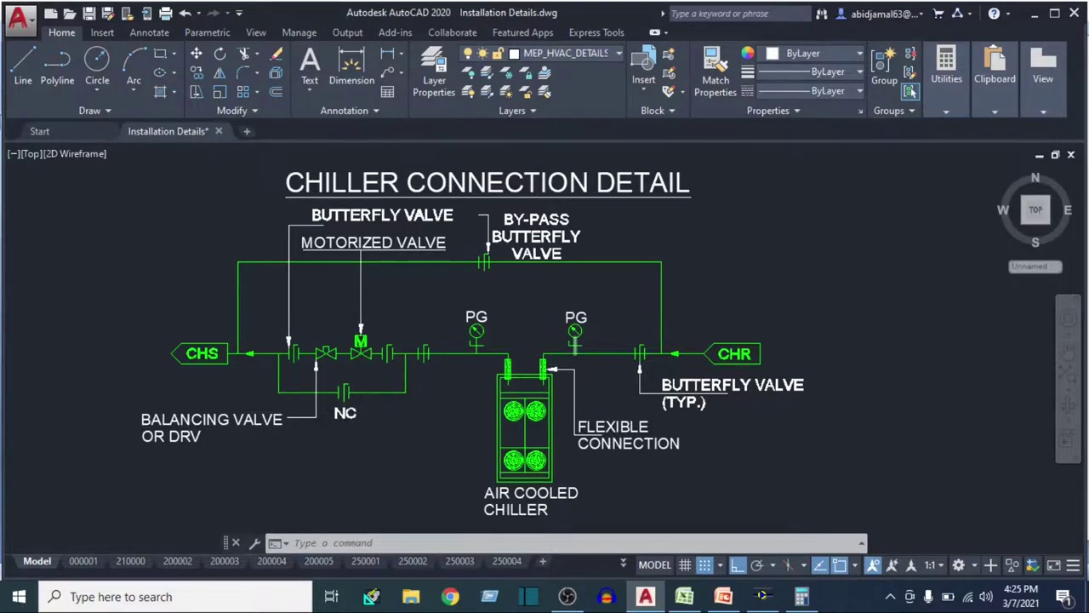
pyautogui.scroll(-2, 346, 412)
pyautogui.moveTo(392, 366)
pyautogui.mouseDown()
pyautogui.moveTo(618, 305)
pyautogui.moveTo(580, 247)
pyautogui.mouseUp()
pyautogui.scroll(4, 580, 246)
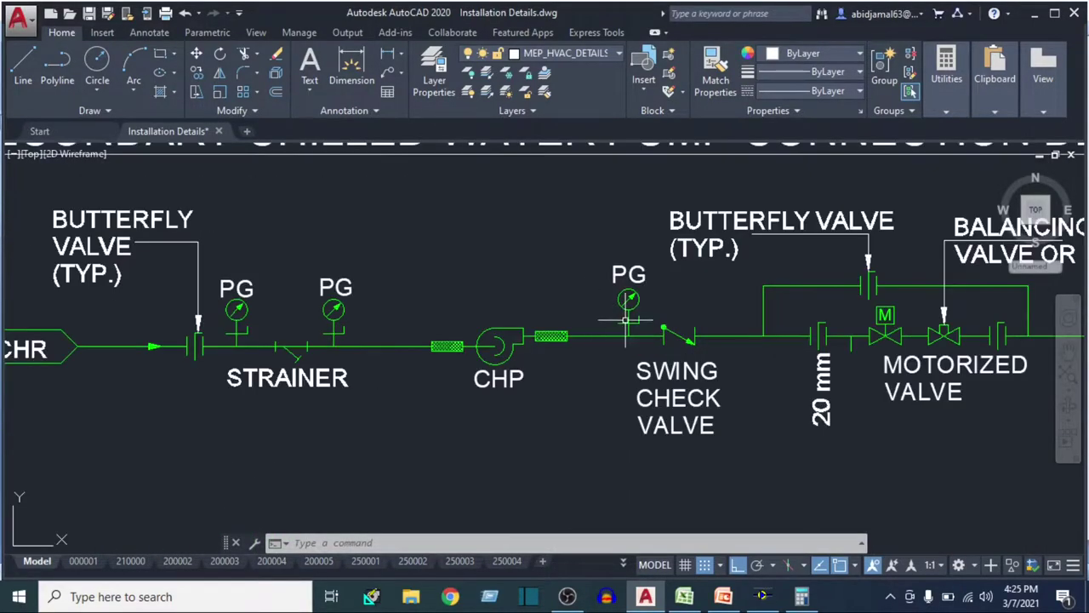
pyautogui.scroll(-2, 656, 323)
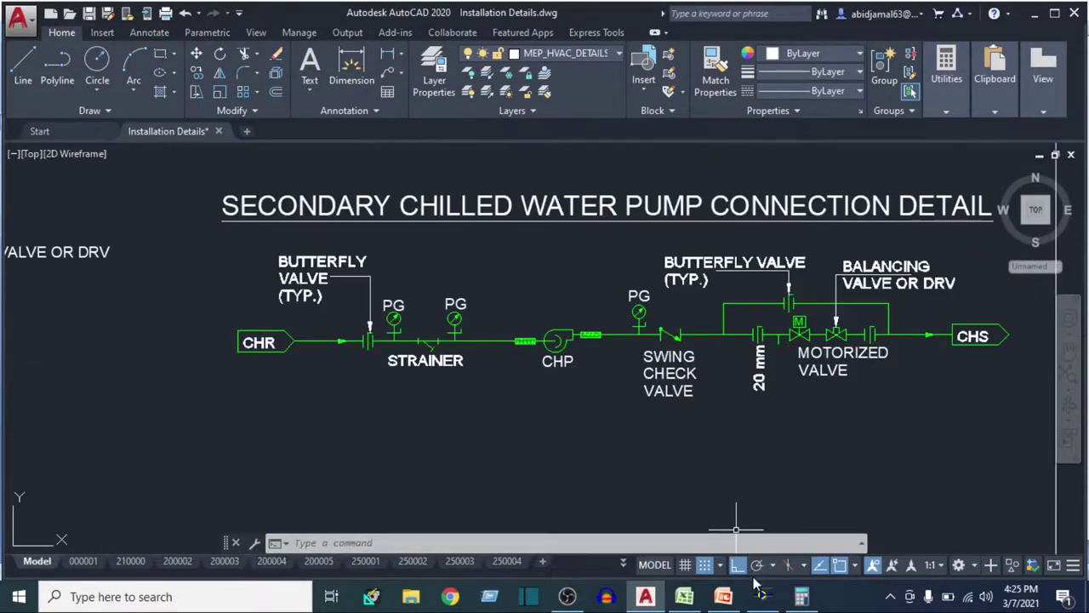
# Select the DRV (balancing valve) row in Excel, and locate the balancing valves in AutoCAD's chiller and secondary pump connection details
pyautogui.click(684, 597)
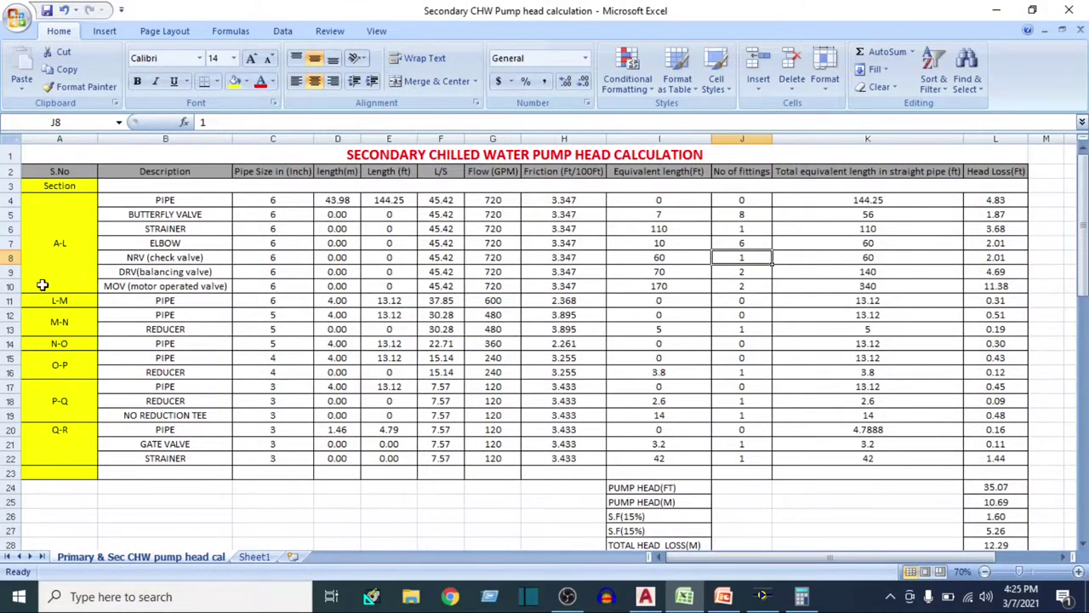
pyautogui.click(12, 272)
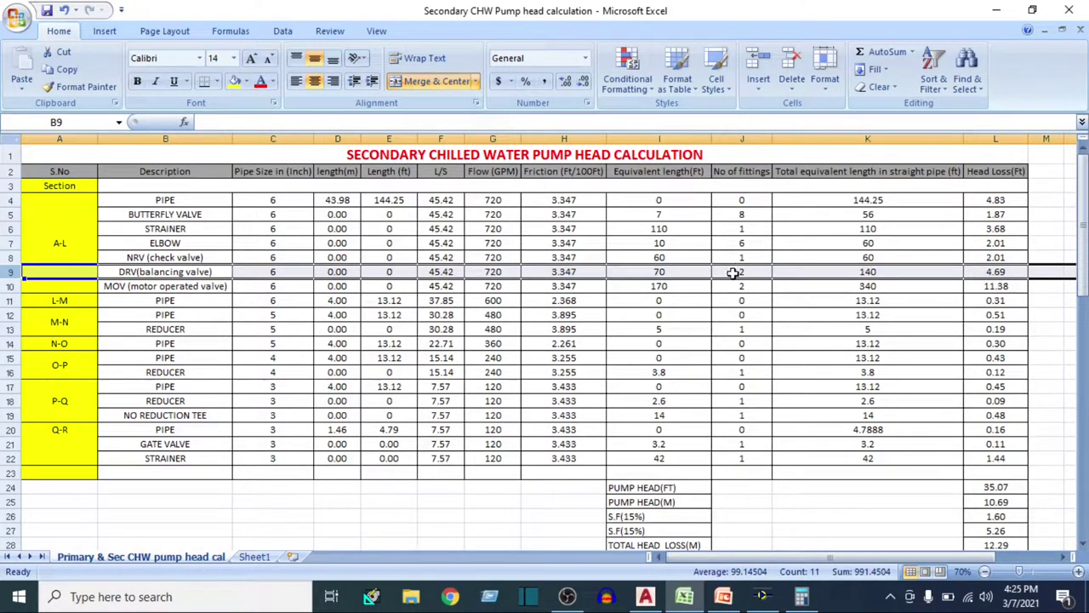
pyautogui.click(646, 597)
pyautogui.moveTo(689, 336)
pyautogui.mouseDown()
pyautogui.moveTo(738, 336)
pyautogui.moveTo(732, 136)
pyautogui.mouseUp()
pyautogui.scroll(-3, 738, 336)
pyautogui.moveTo(303, 444); pyautogui.dragTo(340, 317)
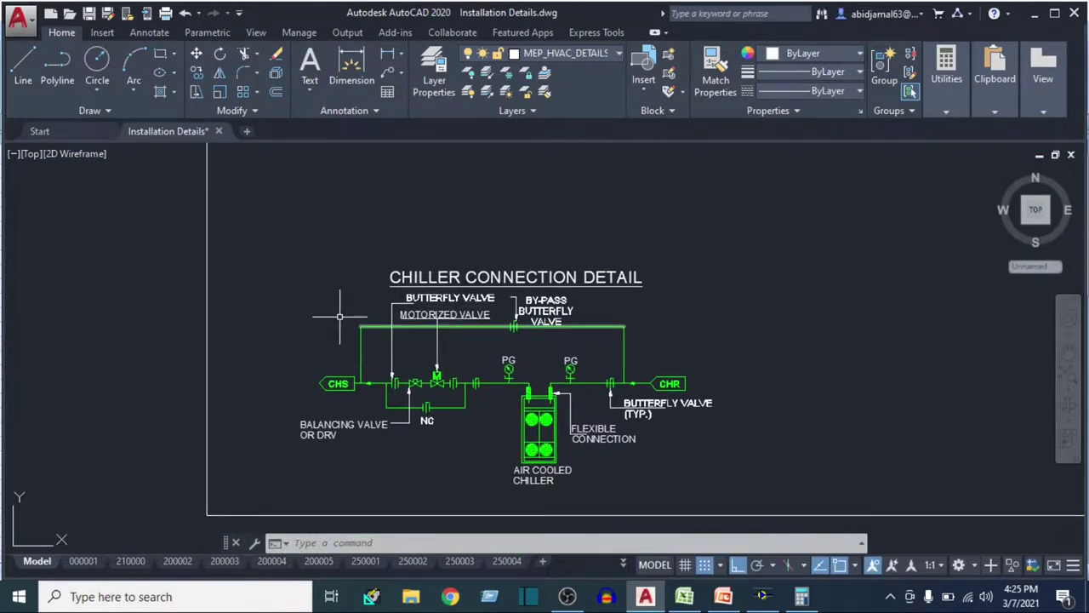
pyautogui.scroll(2, 428, 390)
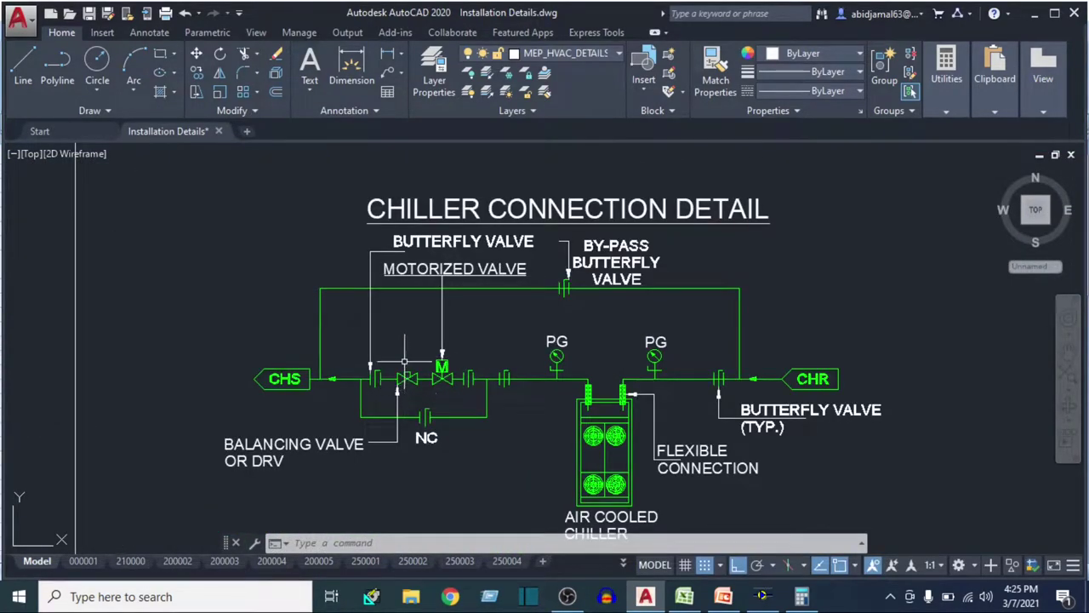
pyautogui.scroll(-5, 404, 362)
pyautogui.scroll(3, 590, 415)
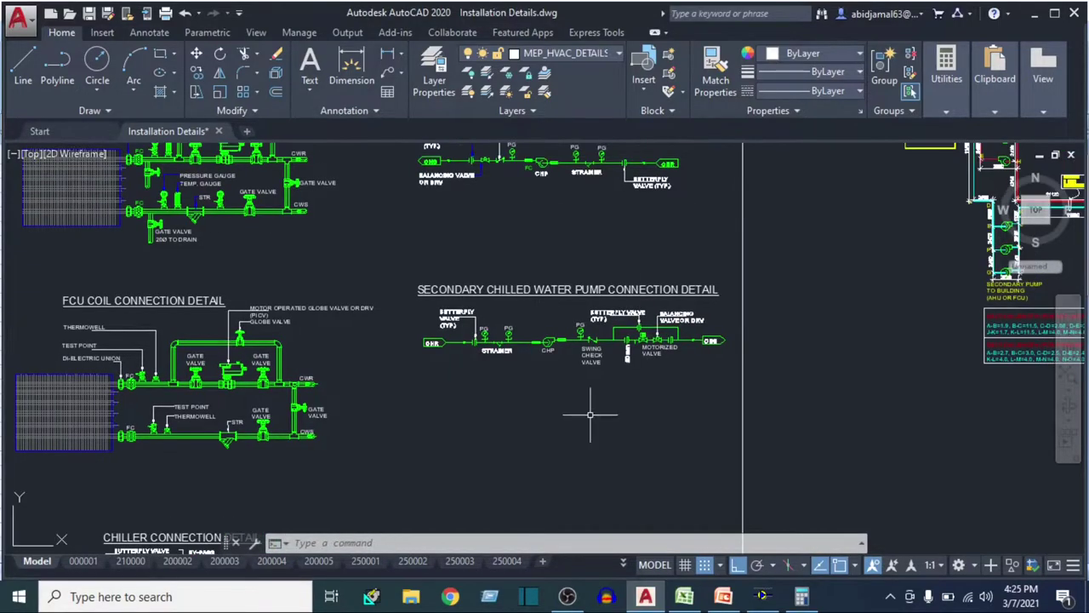
pyautogui.scroll(4, 561, 354)
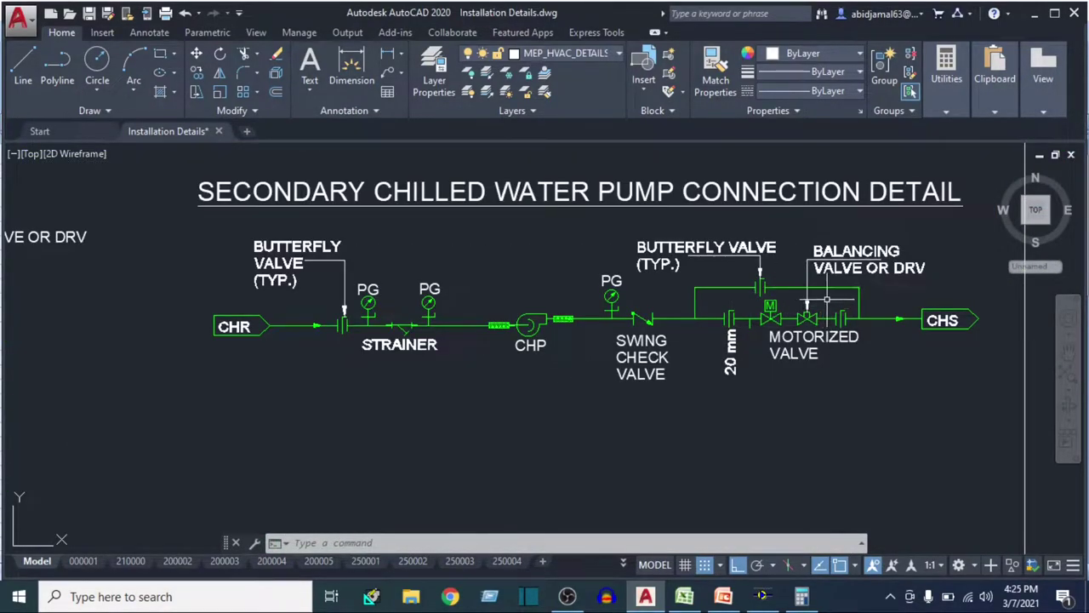
pyautogui.moveTo(826, 299)
pyautogui.mouseDown()
pyautogui.moveTo(714, 349)
pyautogui.moveTo(605, 338)
pyautogui.mouseUp()
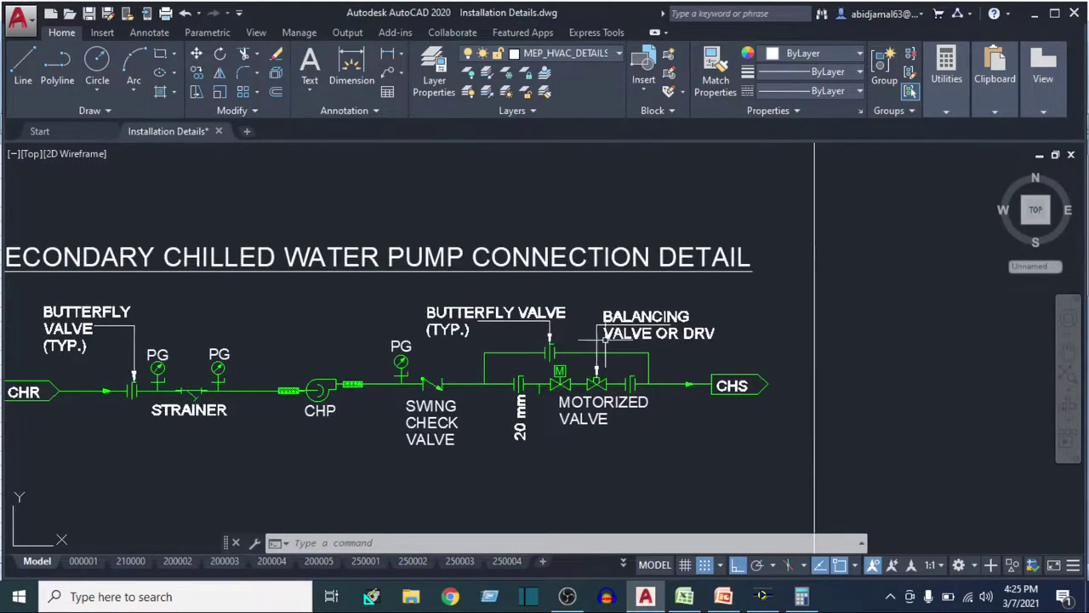
# Select the section A-L MOV count in Excel, and locate the motorized valves in AutoCAD's secondary pump and chiller connection details
pyautogui.scroll(-3, 605, 339)
pyautogui.click(685, 598)
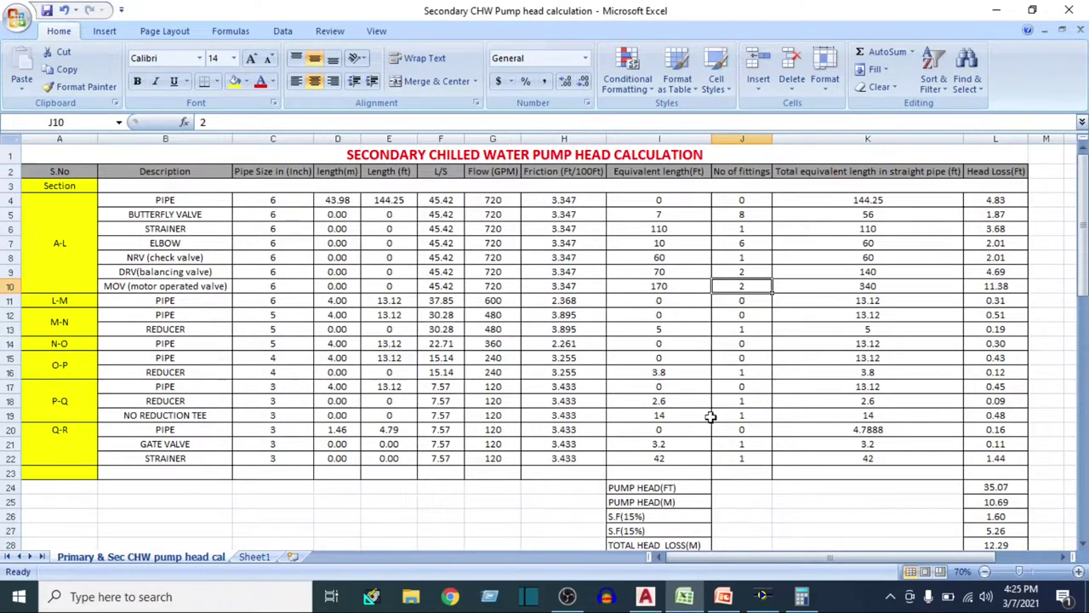
pyautogui.hotkey('alt', 'Tab')
pyautogui.scroll(-3, 644, 482)
pyautogui.scroll(6, 521, 388)
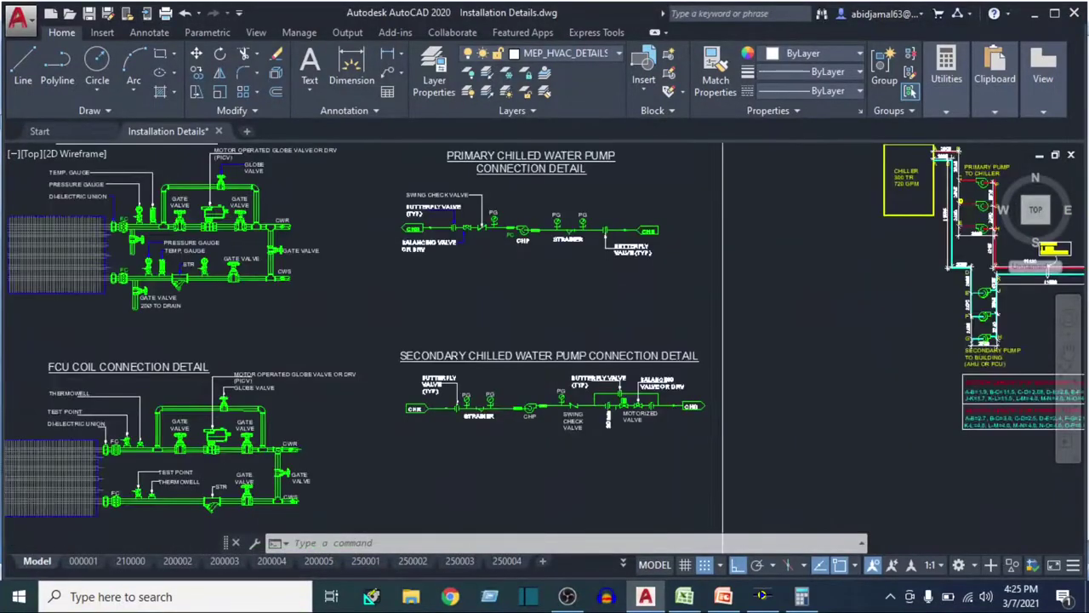
pyautogui.scroll(3, 657, 422)
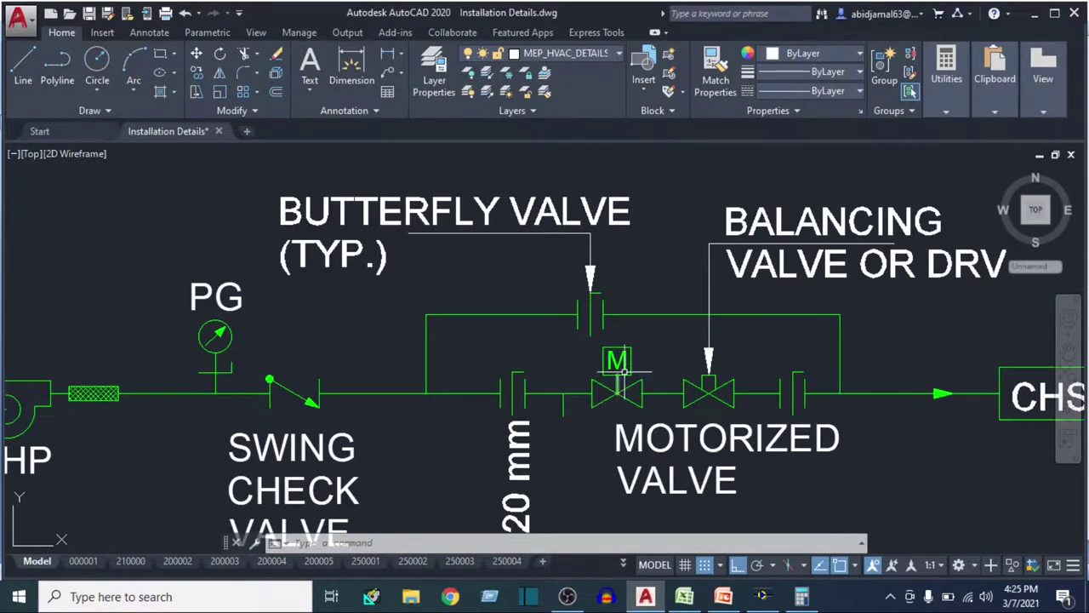
pyautogui.scroll(-3, 647, 417)
pyautogui.moveTo(410, 421); pyautogui.dragTo(876, 271)
pyautogui.moveTo(323, 510); pyautogui.dragTo(663, 315)
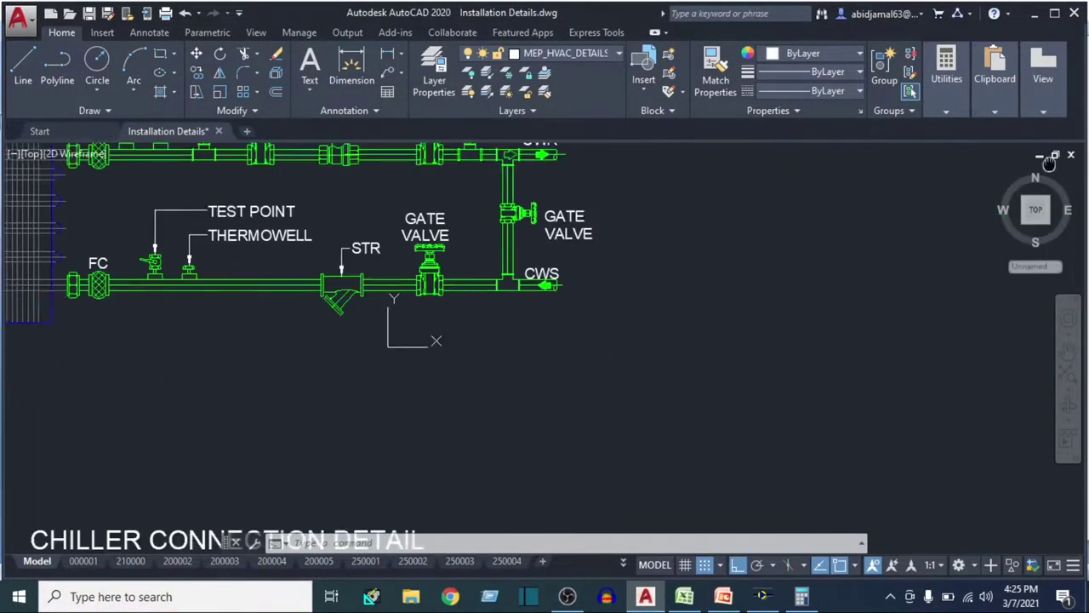
pyautogui.moveTo(517, 354); pyautogui.dragTo(687, 235)
pyautogui.moveTo(474, 507); pyautogui.dragTo(672, 251)
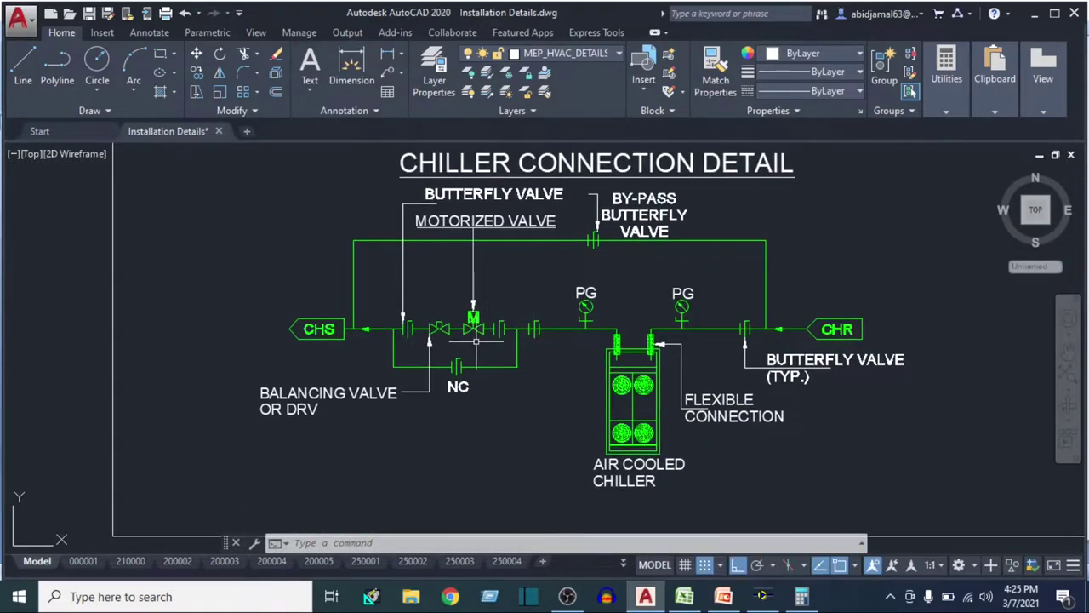
# Select the section A-L pipe description and size in Excel, and examine the route from the chiller to point L in AutoCAD
pyautogui.click(688, 598)
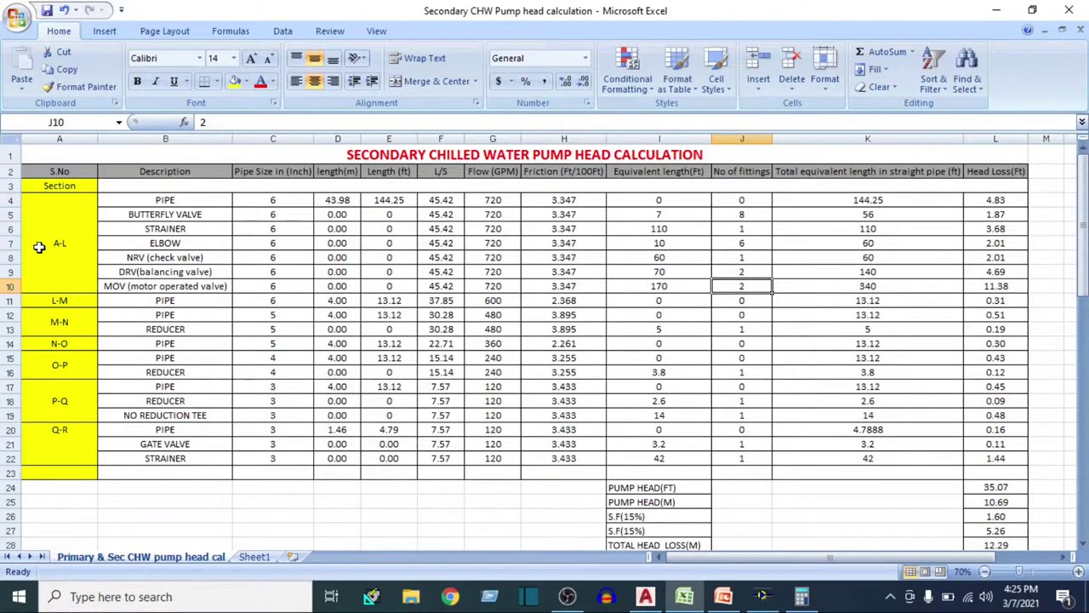
pyautogui.moveTo(44, 223); pyautogui.dragTo(984, 211)
pyautogui.click(164, 201)
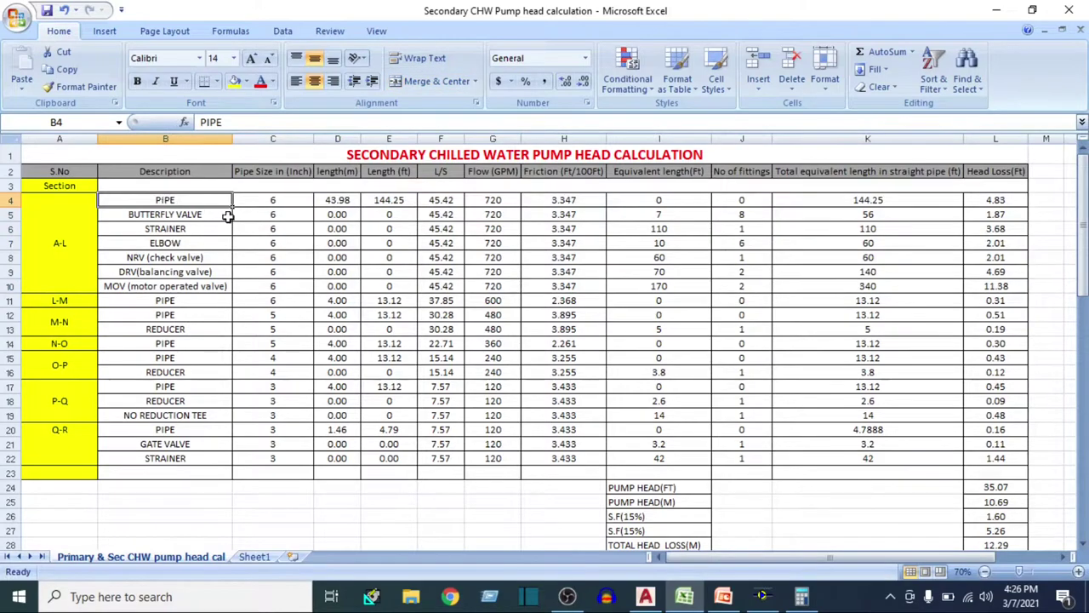
pyautogui.click(276, 202)
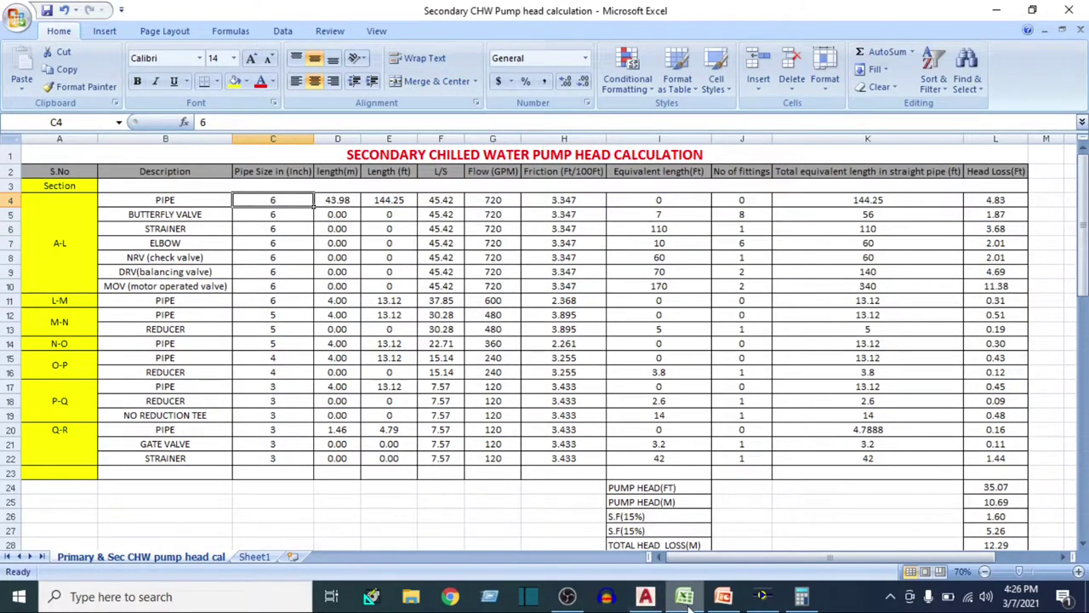
pyautogui.click(646, 596)
pyautogui.scroll(-3, 481, 383)
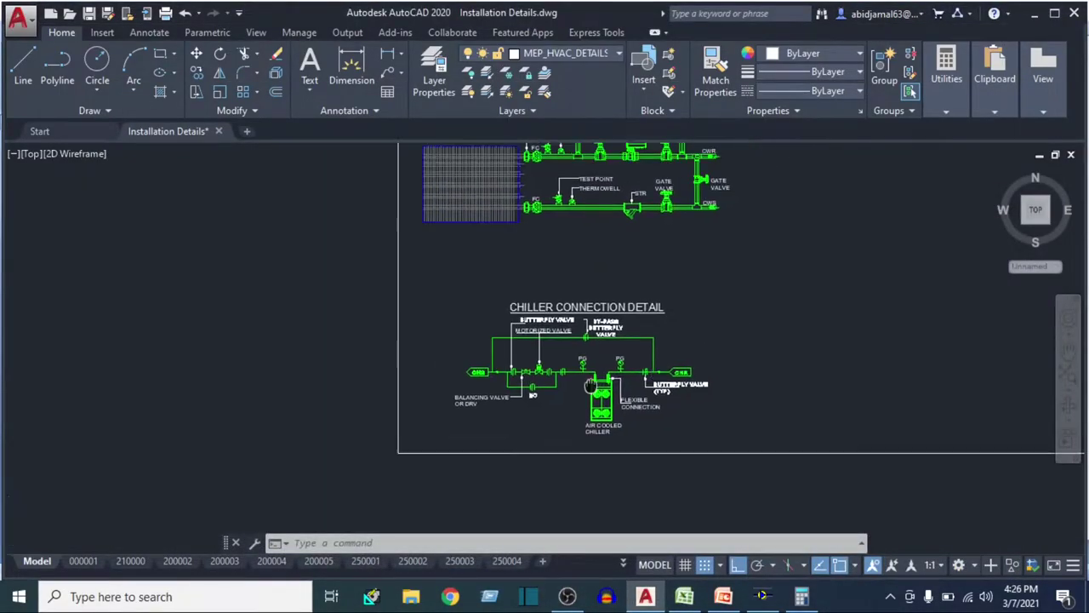
pyautogui.scroll(-1, 706, 291)
pyautogui.scroll(3, 315, 491)
pyautogui.scroll(2, 507, 277)
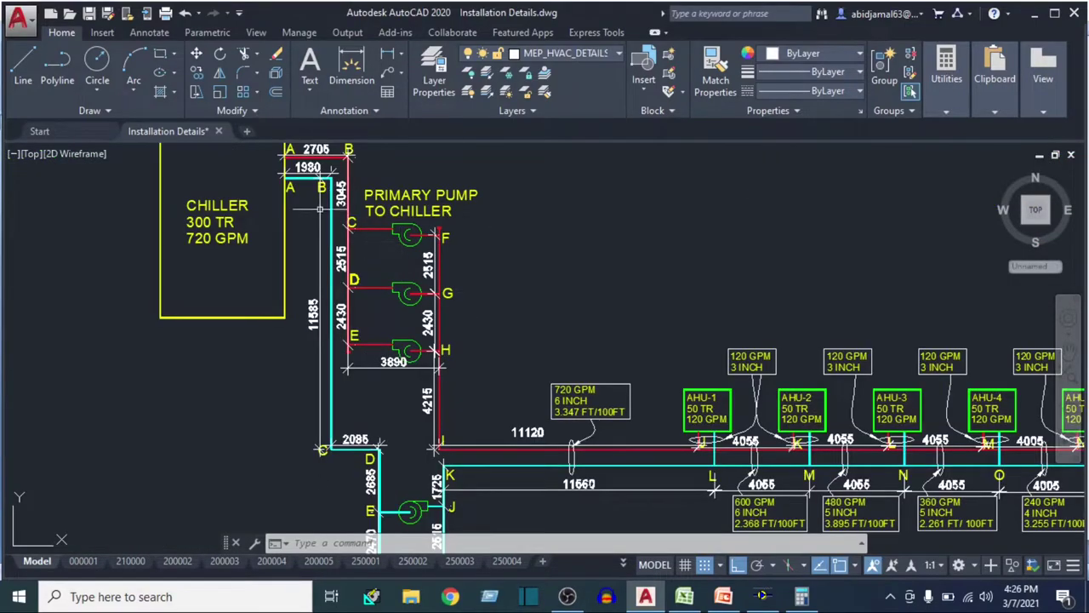
# Select the section A-L pipe length in metres in Excel, and review AutoCAD's section length table for the secondary pump
pyautogui.click(684, 595)
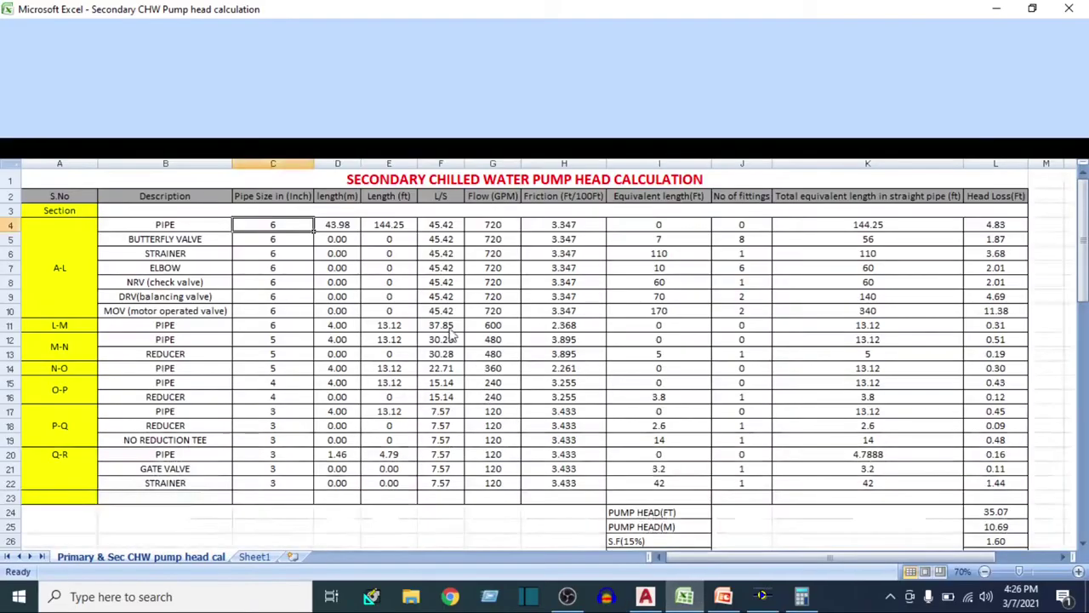
pyautogui.click(343, 200)
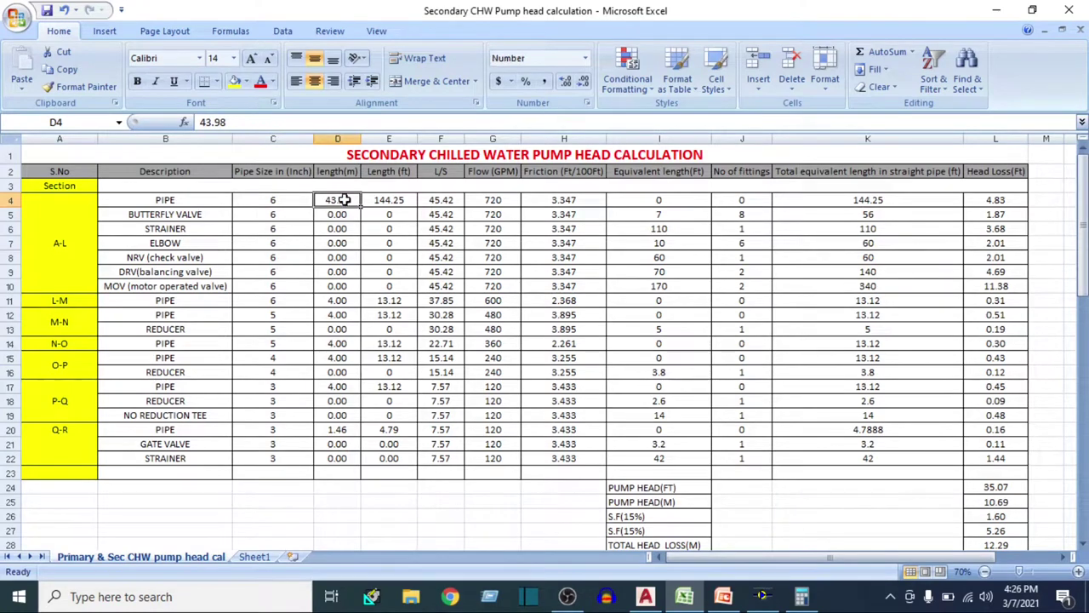
pyautogui.click(684, 595)
pyautogui.scroll(-3, 500, 319)
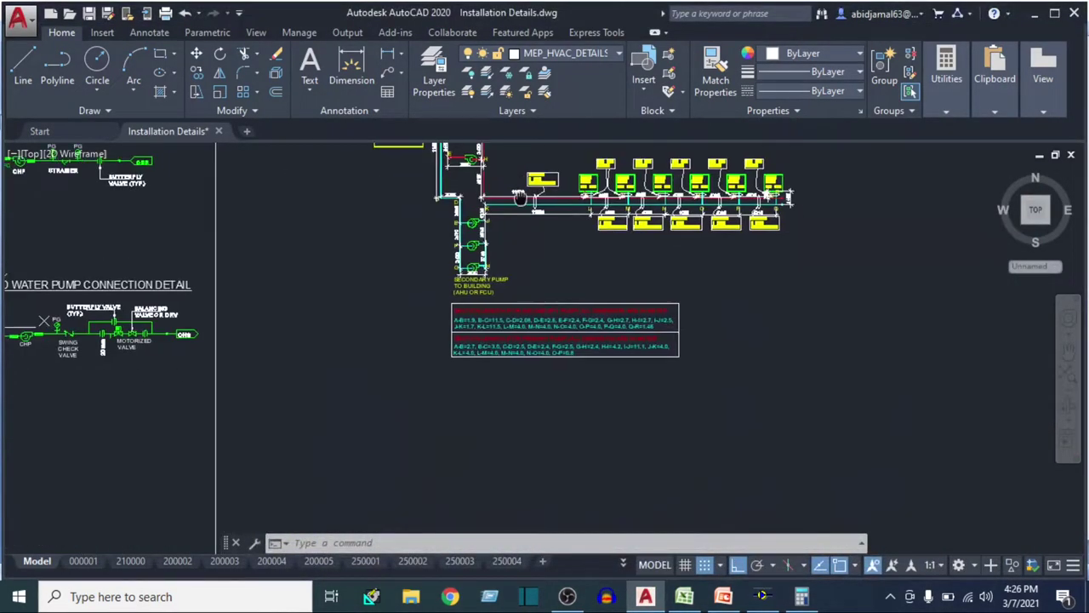
pyautogui.scroll(4, 499, 319)
pyautogui.moveTo(680, 312)
pyautogui.mouseDown()
pyautogui.moveTo(557, 374)
pyautogui.moveTo(343, 387)
pyautogui.mouseUp()
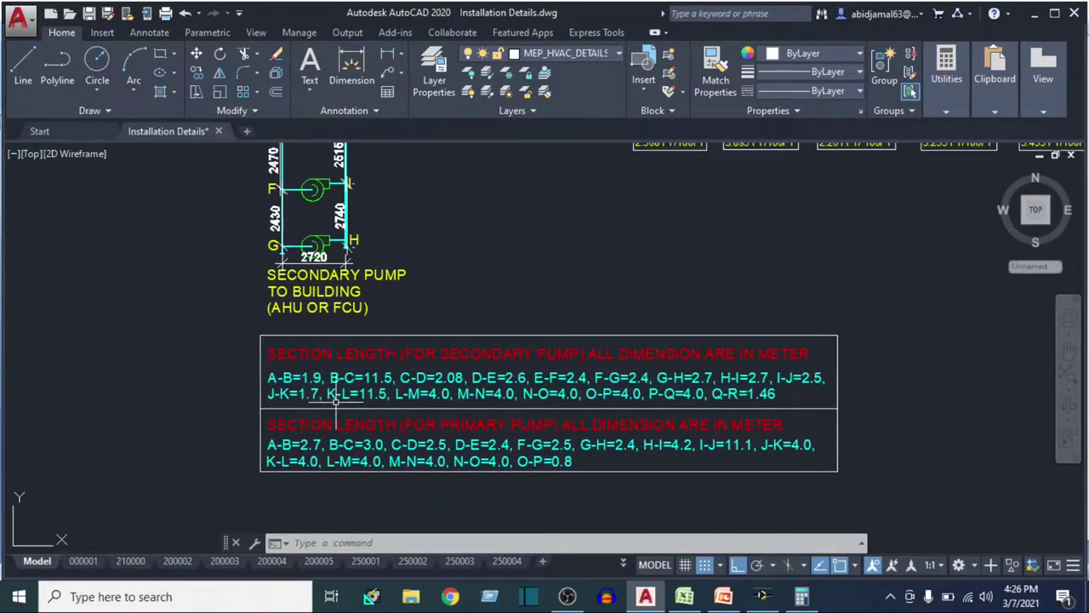
pyautogui.scroll(2, 345, 393)
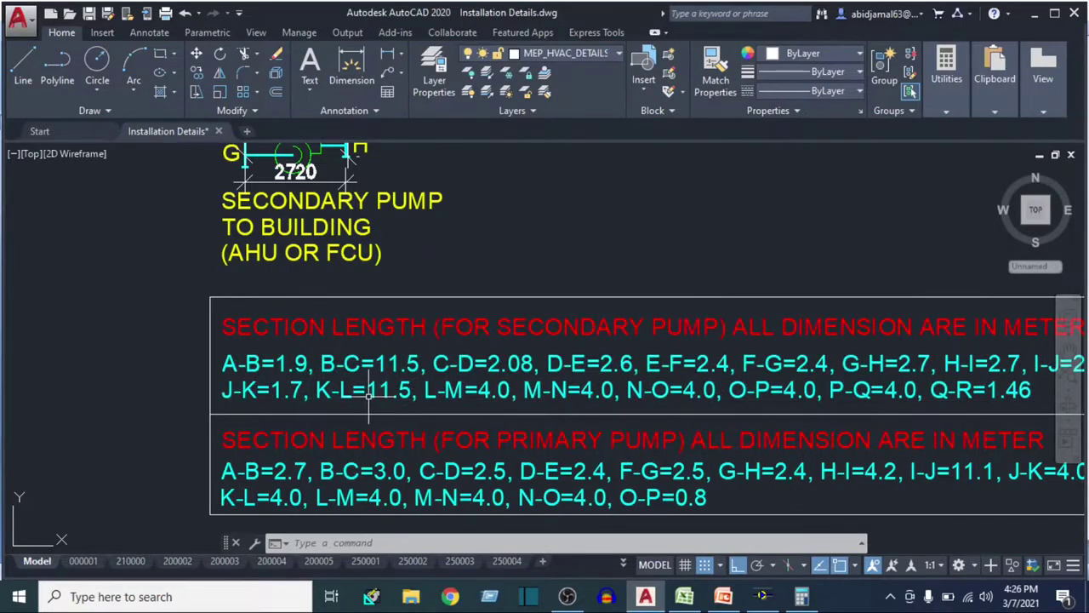
pyautogui.scroll(-5, 389, 353)
pyautogui.scroll(-2, 389, 353)
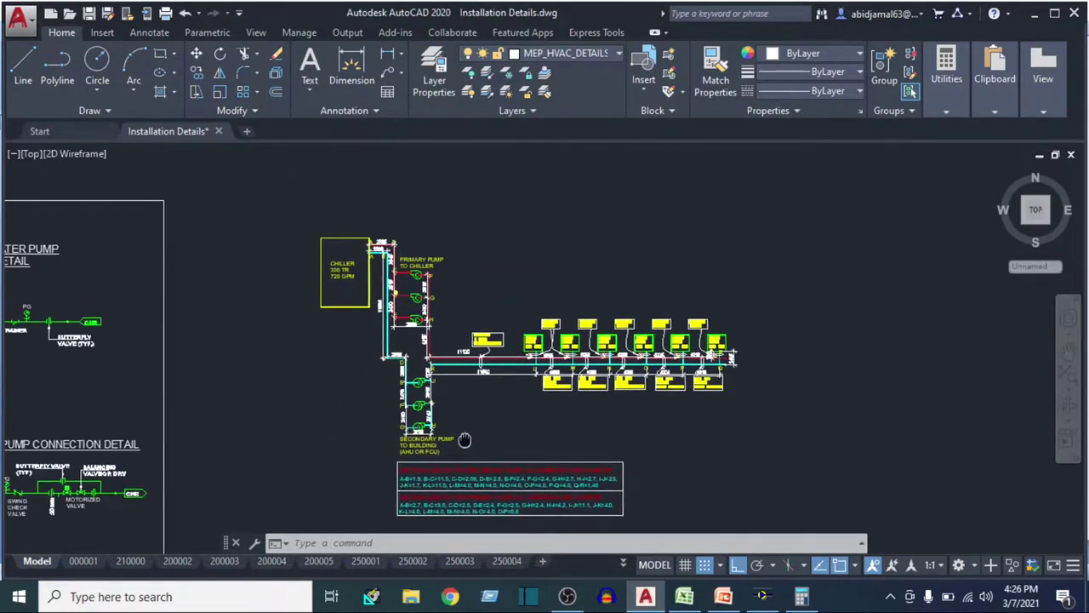
# Return to Excel and inspect the section A-L pipe's length in feet and its flow in L/S and GPM
pyautogui.click(684, 597)
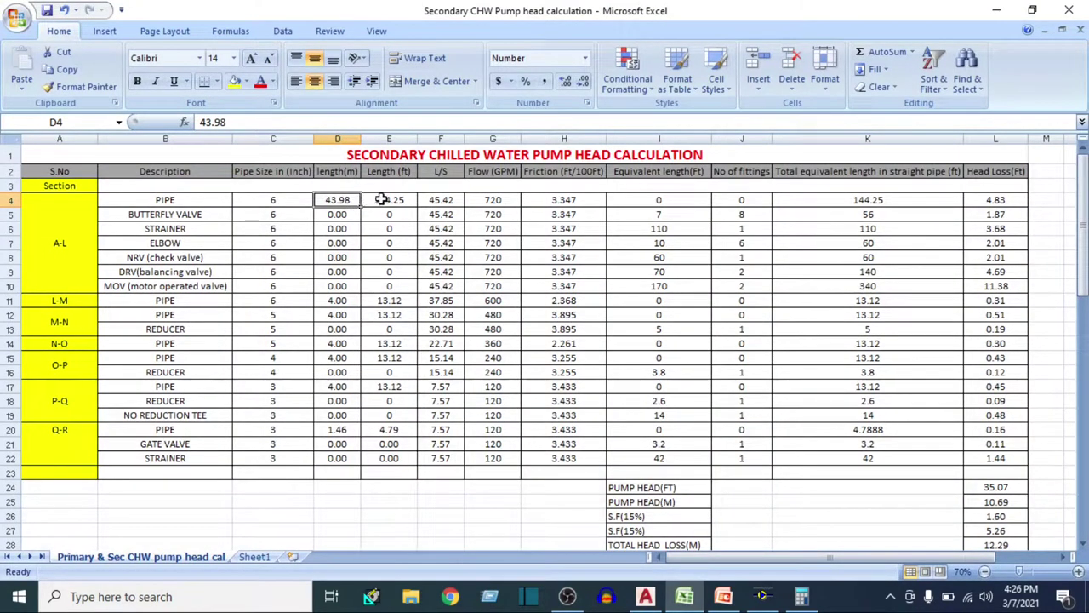
pyautogui.click(389, 197)
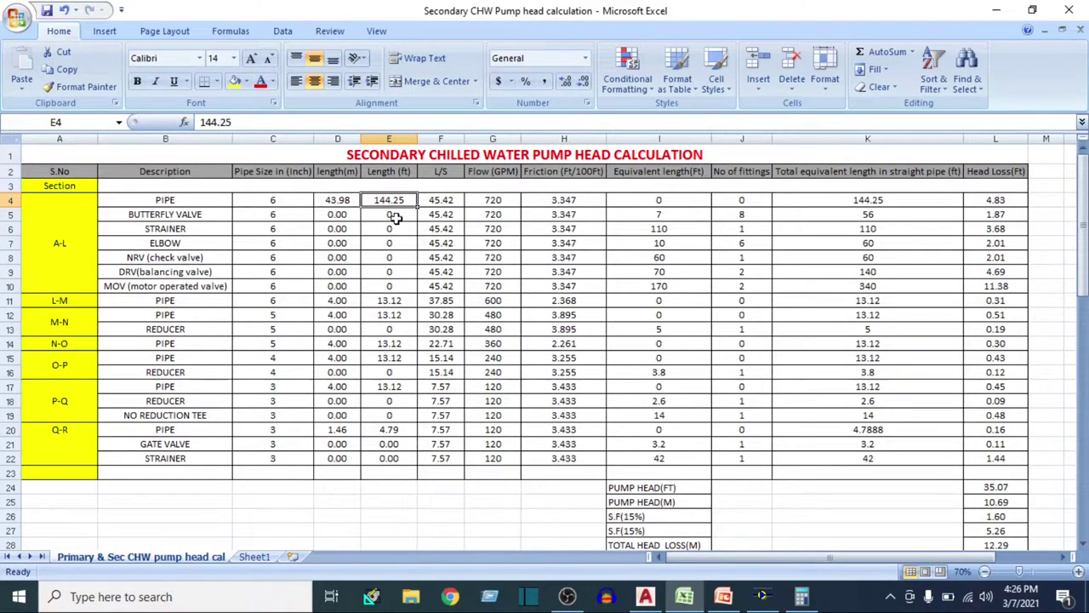
pyautogui.click(495, 199)
pyautogui.click(455, 199)
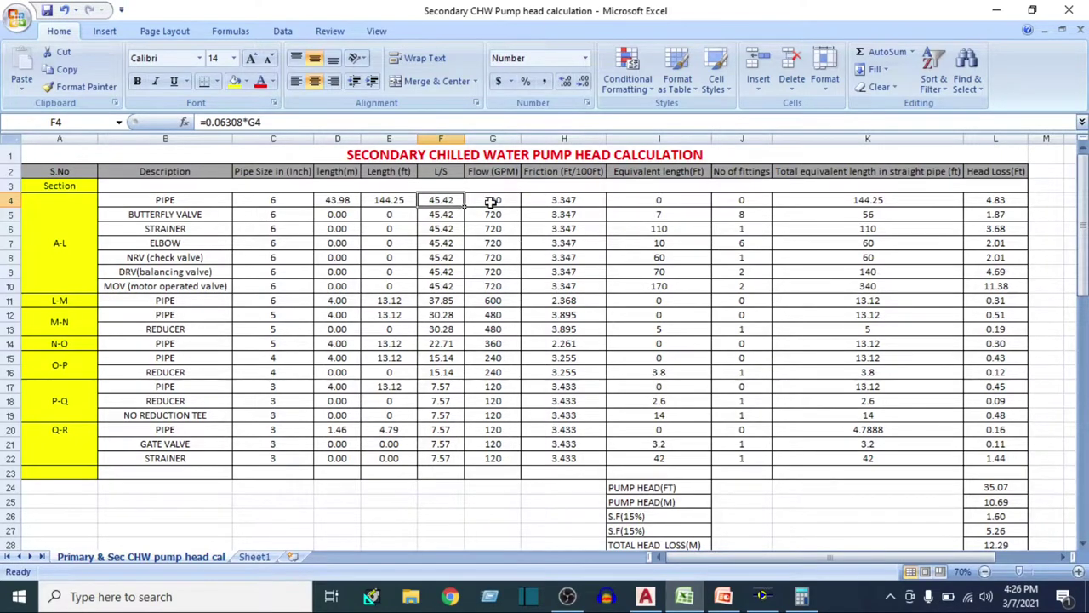
pyautogui.click(492, 200)
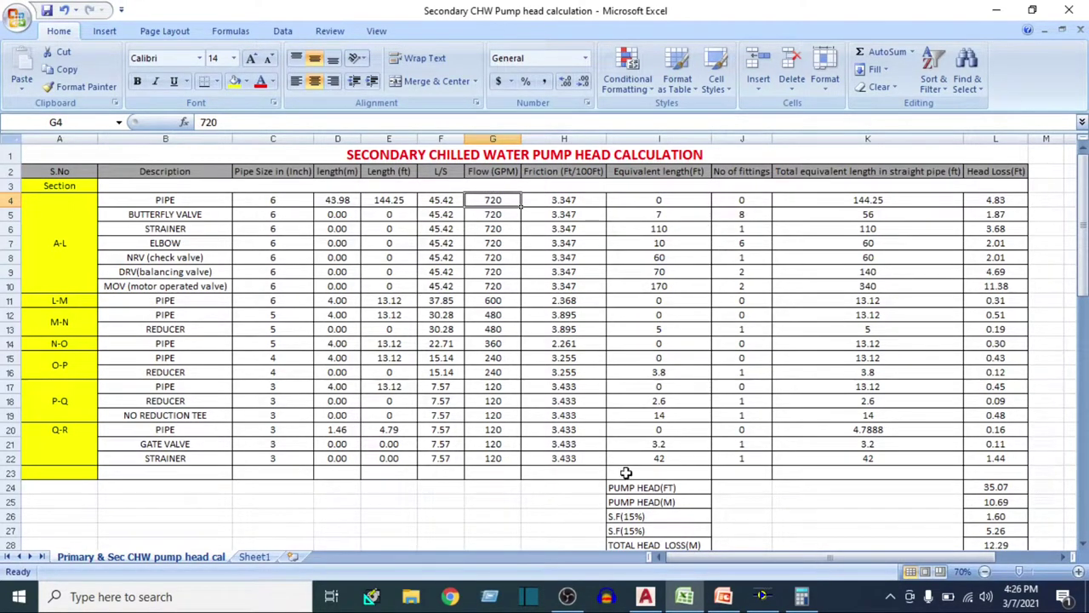
# Check the section A-L flow in AutoCAD's piping layout, and inspect the pipe's L/S conversion formula in Excel
pyautogui.click(646, 595)
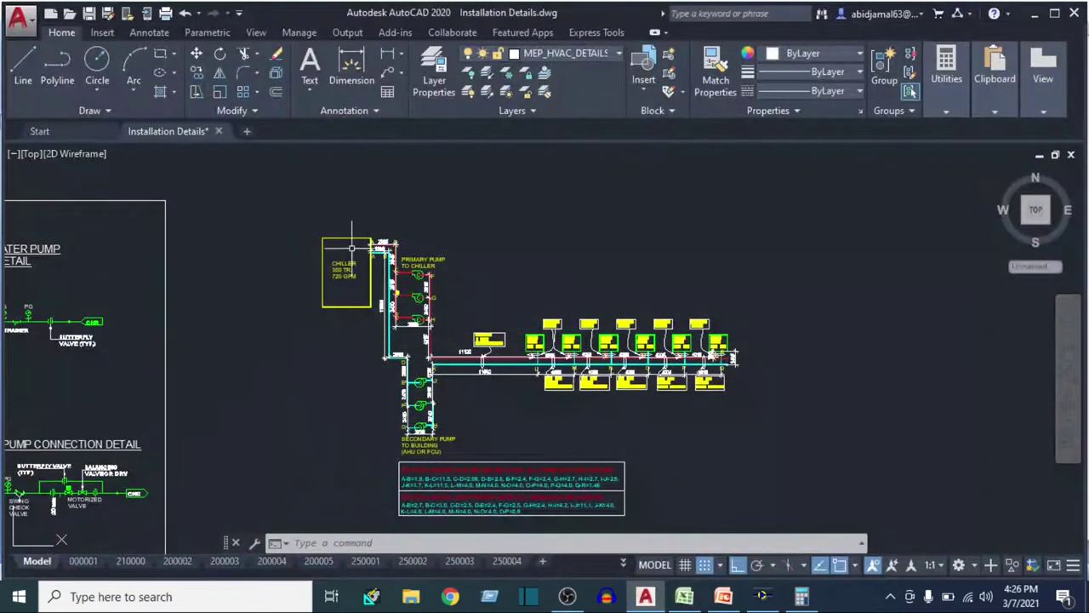
pyautogui.scroll(6, 535, 371)
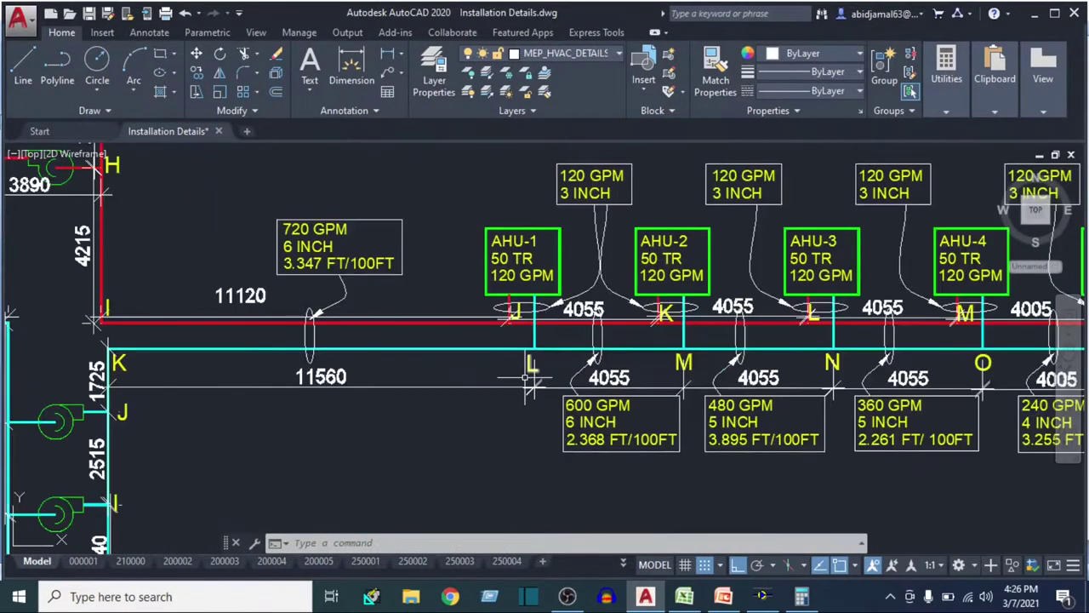
pyautogui.click(686, 596)
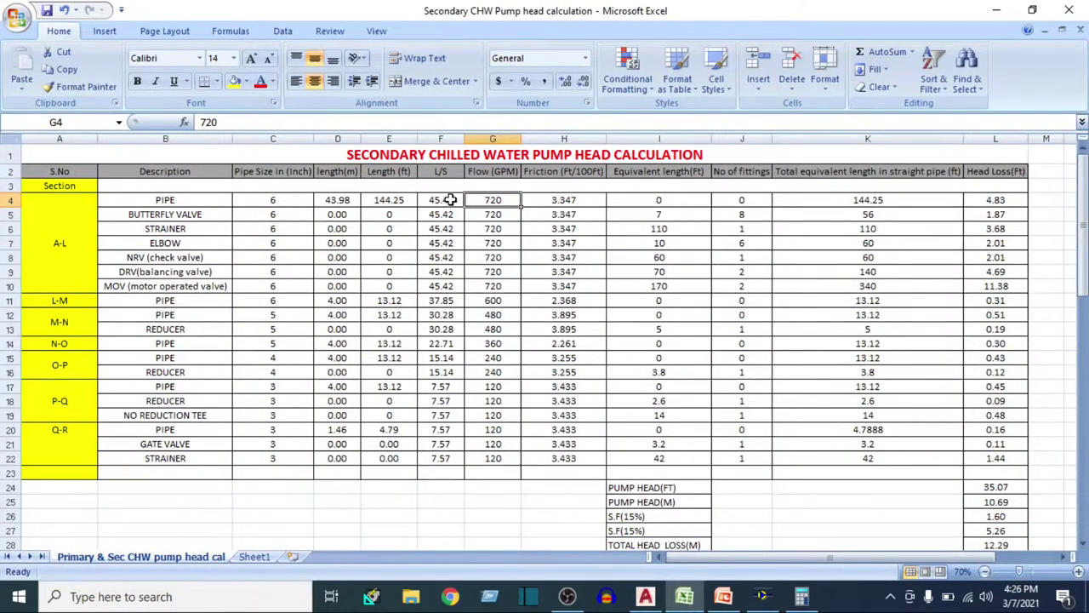
pyautogui.click(440, 199)
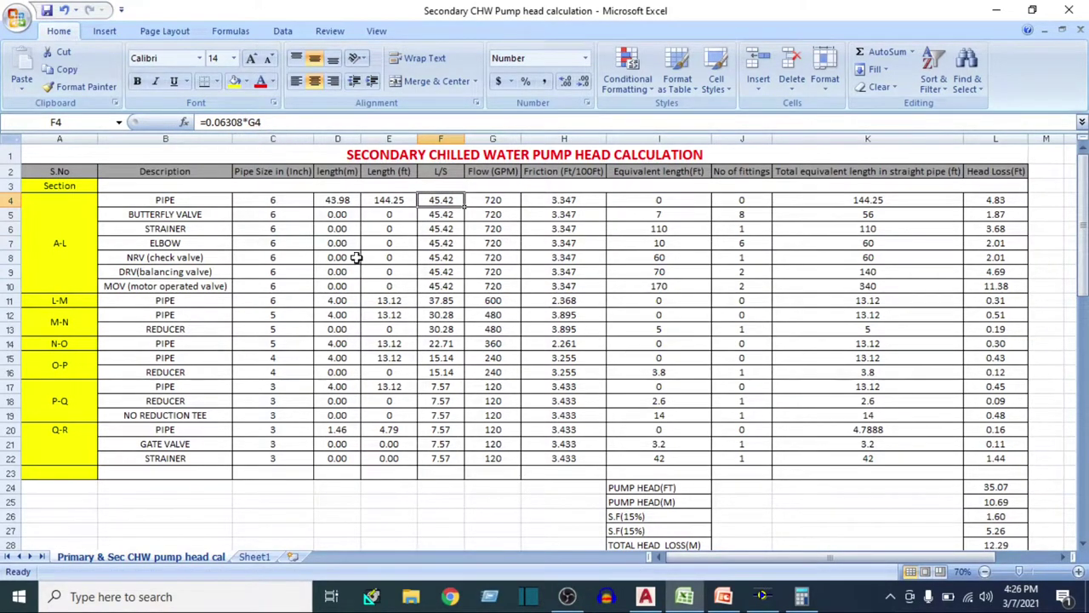
# Compare the pipe friction rate with AutoCAD's main pipe callout, and select the friction values of all section A-L rows in Excel
pyautogui.click(566, 200)
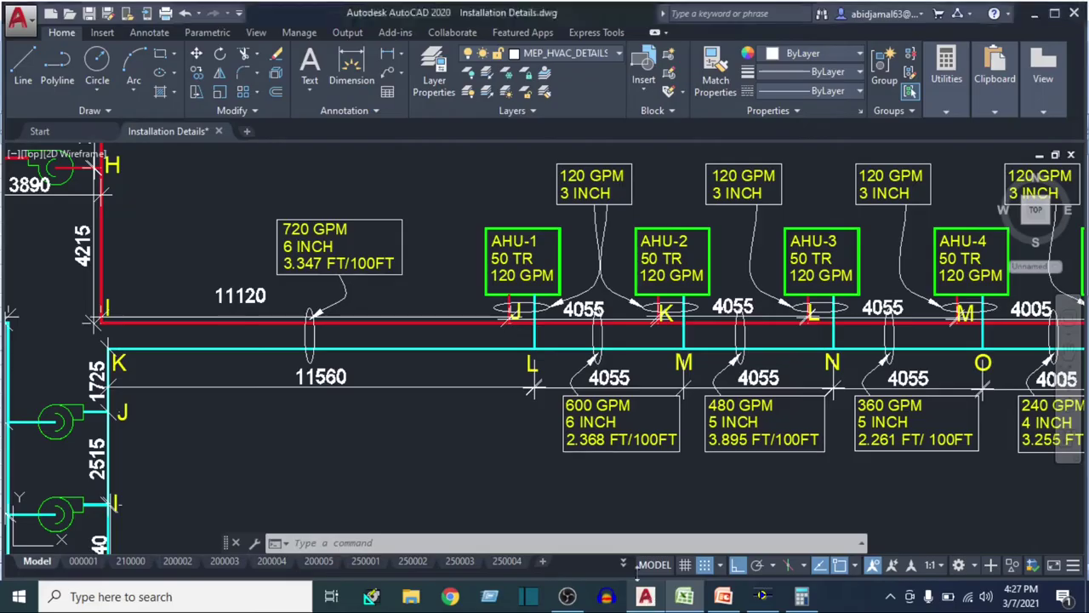
pyautogui.click(644, 595)
pyautogui.scroll(-8, 245, 264)
pyautogui.scroll(10, 267, 239)
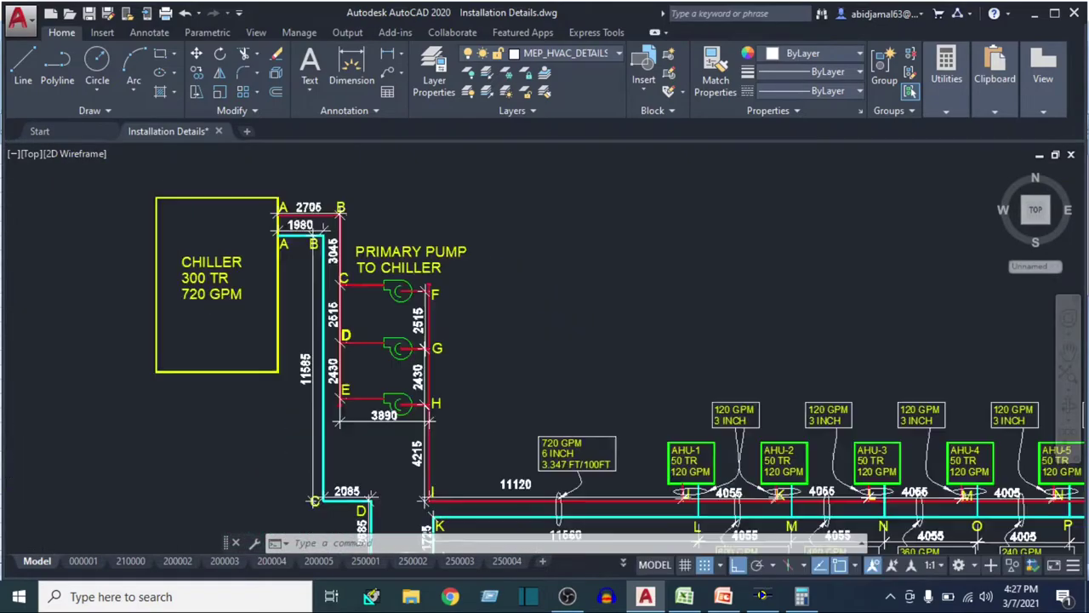
pyautogui.scroll(-6, 366, 253)
pyautogui.scroll(8, 460, 306)
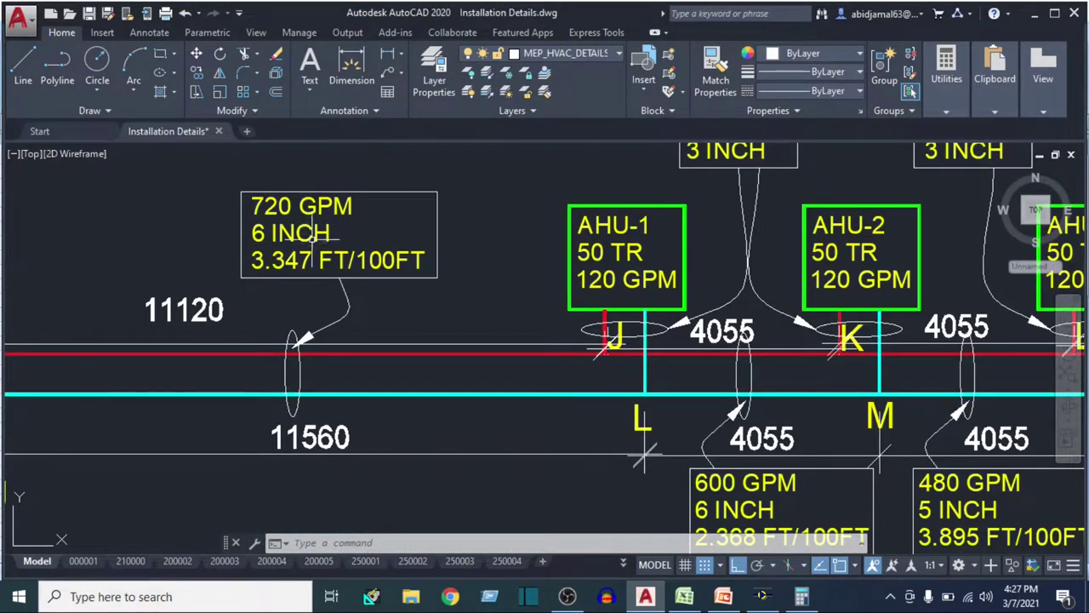
pyautogui.click(684, 595)
pyautogui.moveTo(543, 202); pyautogui.dragTo(539, 286)
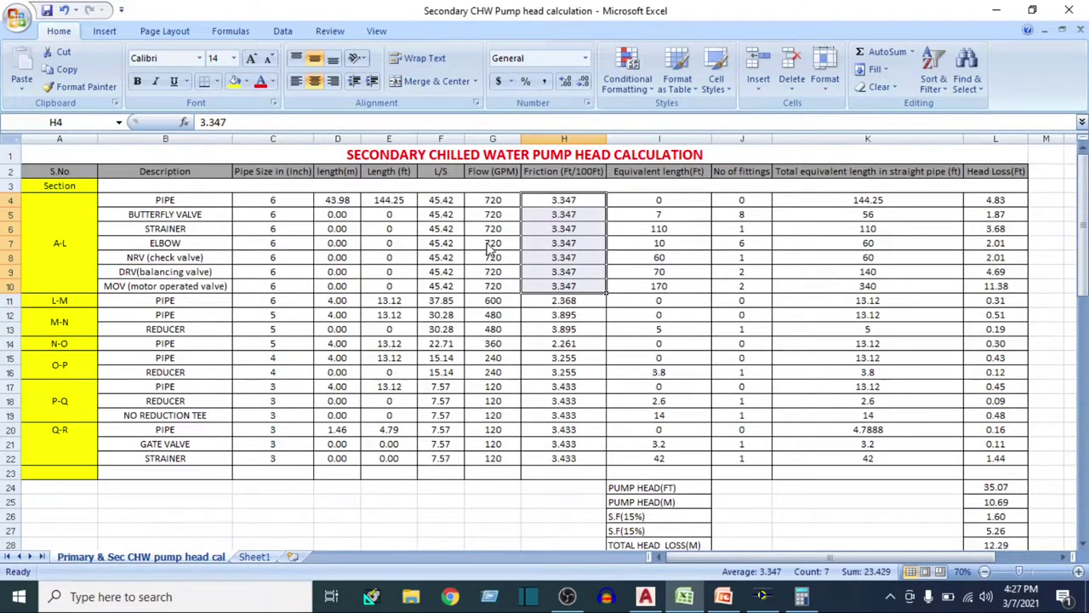
# Inspect the section A-L pipe's equivalent length and number of fittings, and select its row from description to fitting count
pyautogui.click(663, 200)
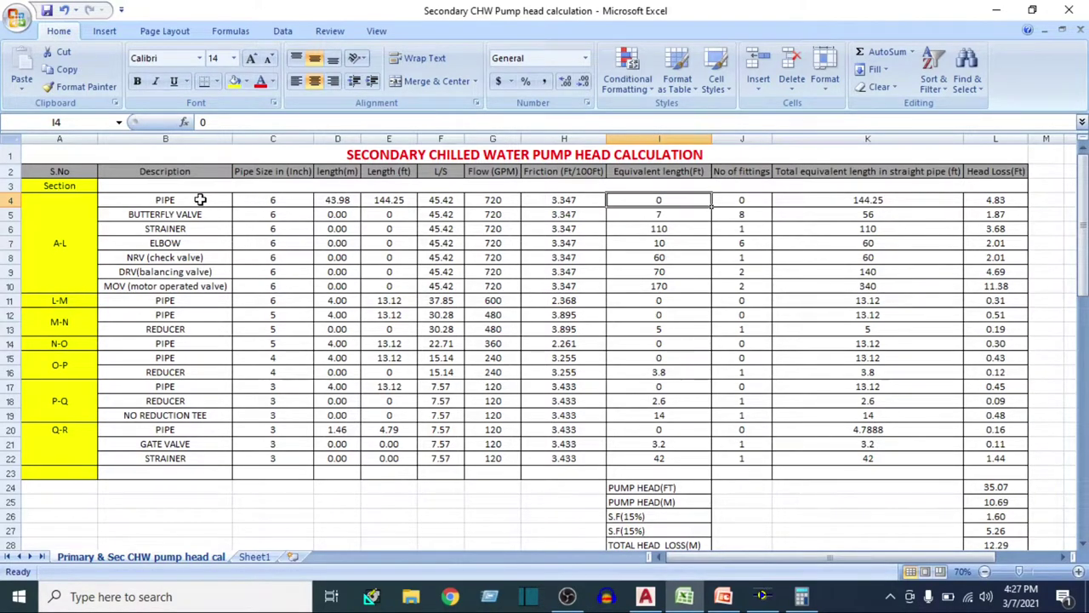
pyautogui.click(740, 200)
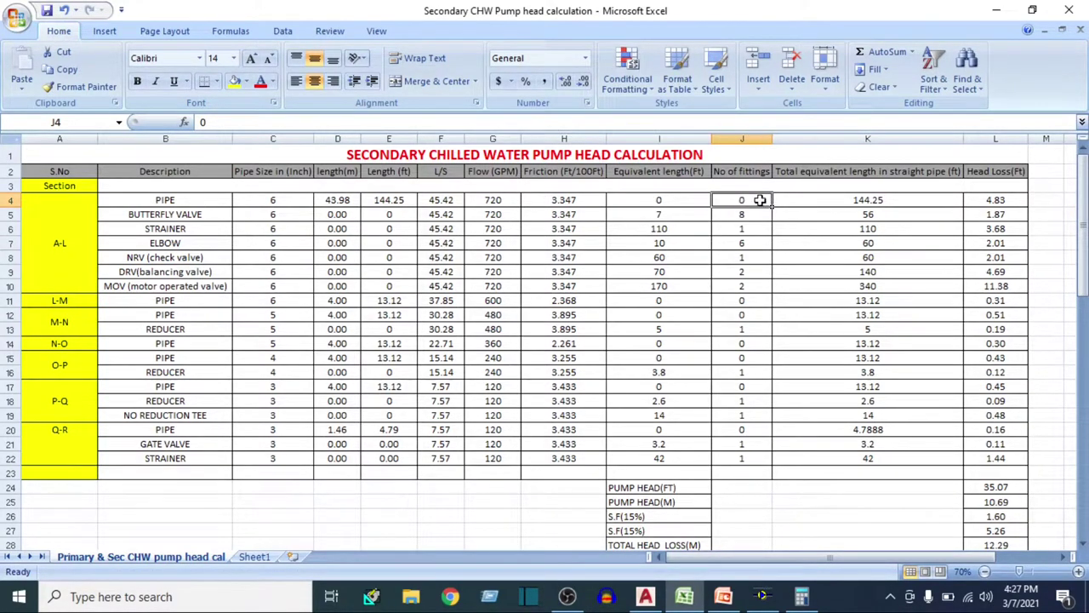
pyautogui.moveTo(149, 199); pyautogui.dragTo(771, 199)
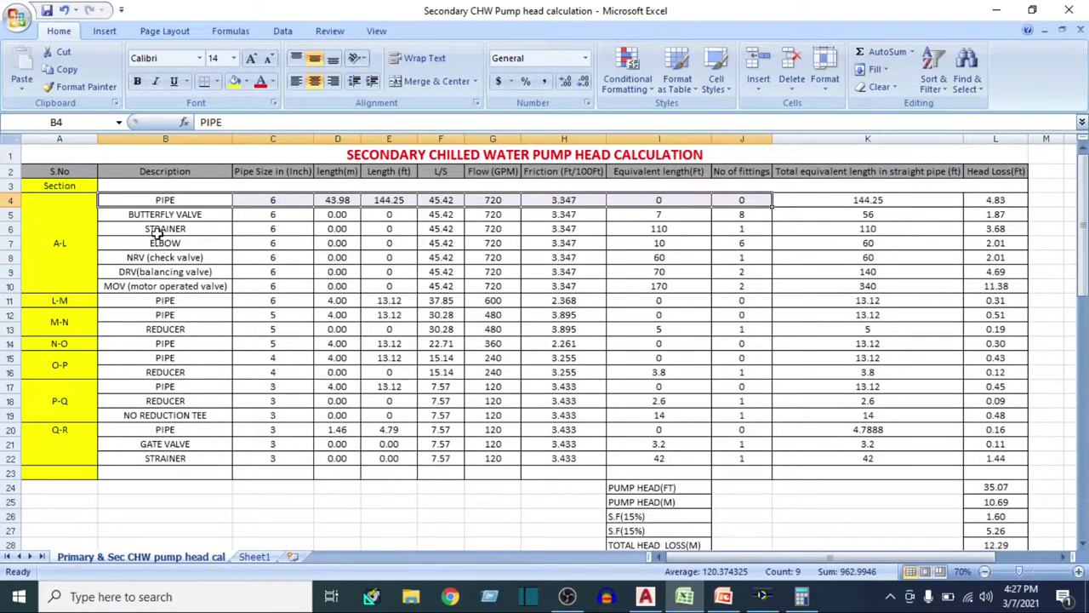
# Inspect the total equivalent length formula in K4 together with its equivalent length, fitting count and length in feet inputs
pyautogui.click(829, 199)
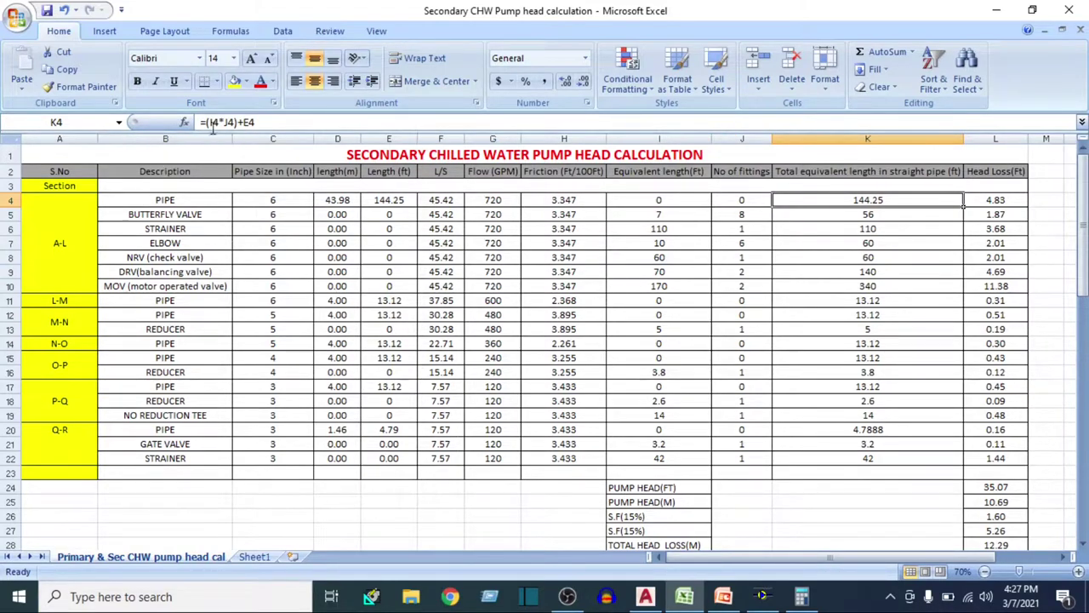
pyautogui.moveTo(741, 199)
pyautogui.mouseDown()
pyautogui.moveTo(683, 199)
pyautogui.moveTo(738, 199)
pyautogui.mouseUp()
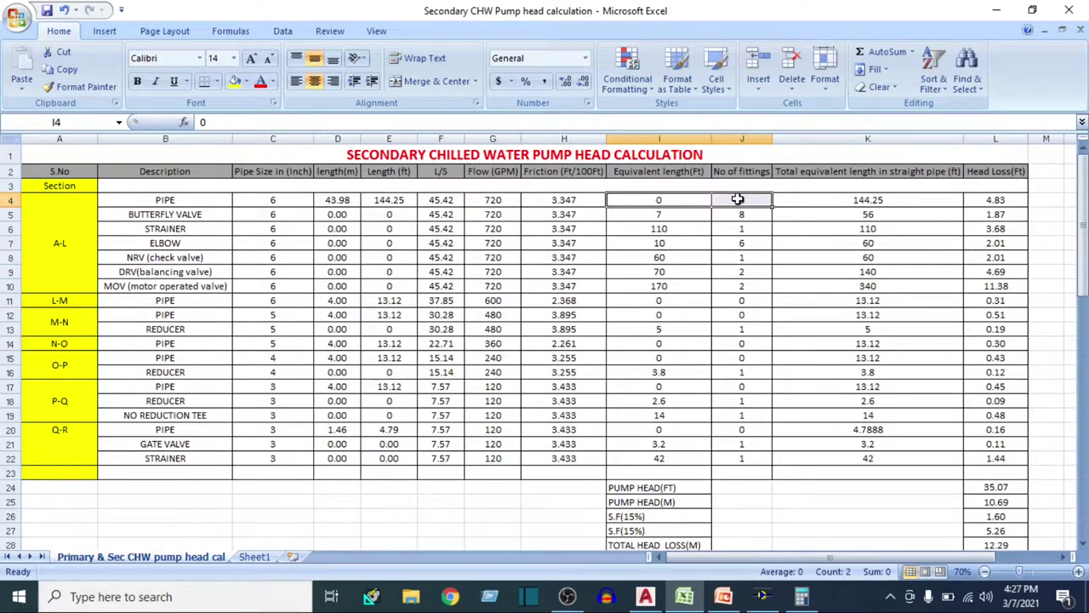
pyautogui.click(375, 201)
pyautogui.click(911, 200)
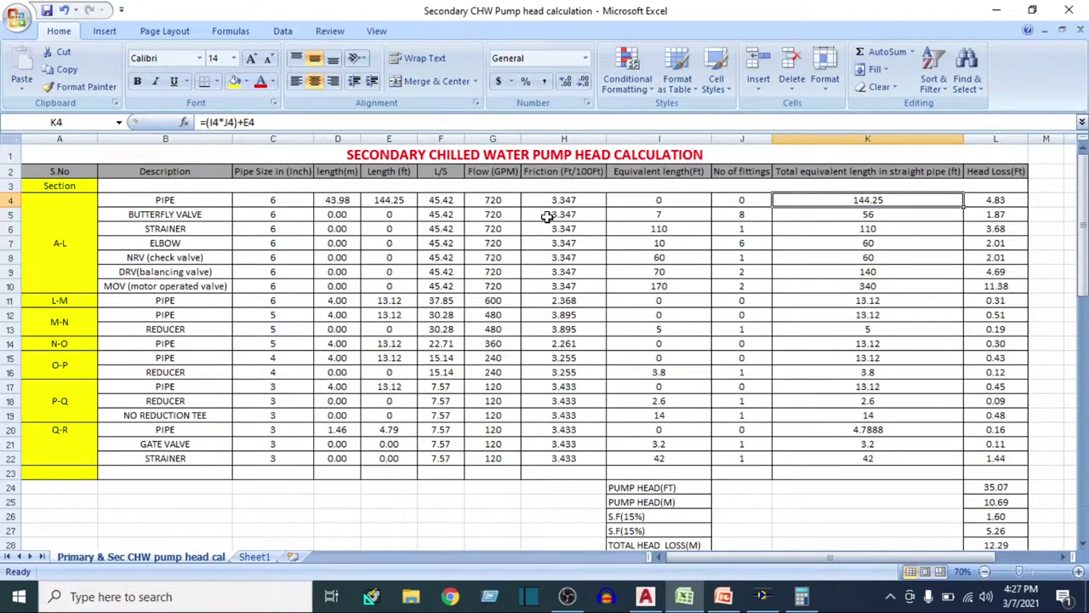
# Compare the section A-L butterfly valve's pipe size in Excel with the main pipe callout in AutoCAD's piping layout
pyautogui.click(132, 217)
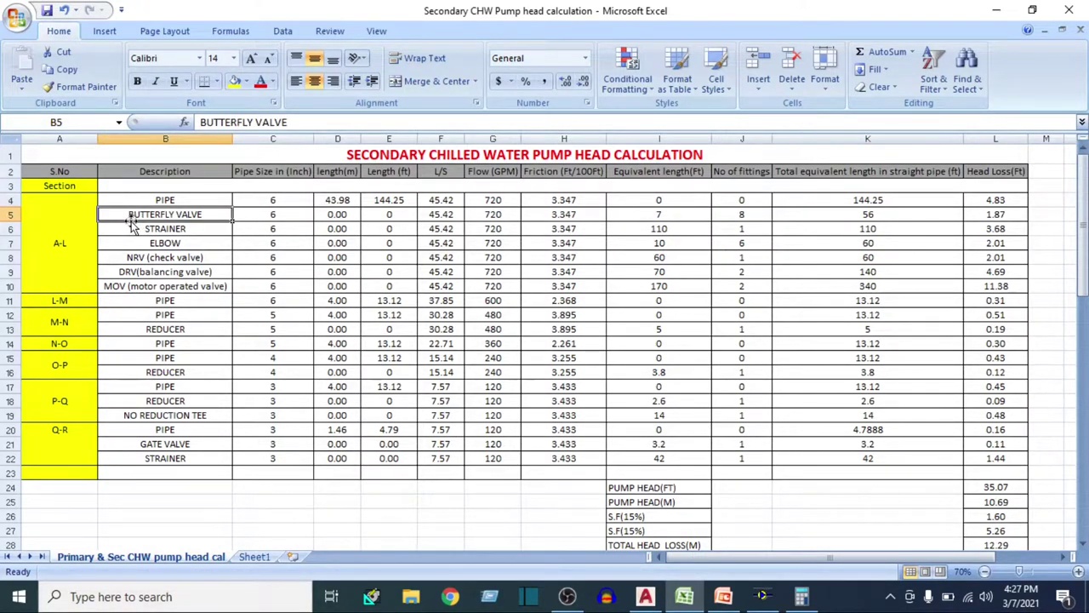
pyautogui.click(253, 215)
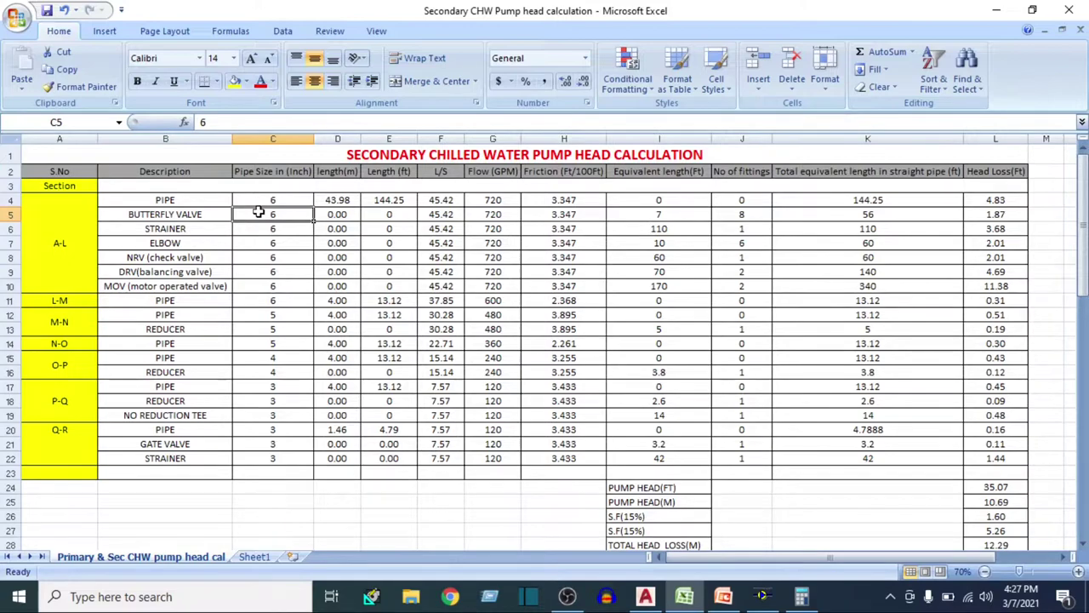
pyautogui.click(646, 596)
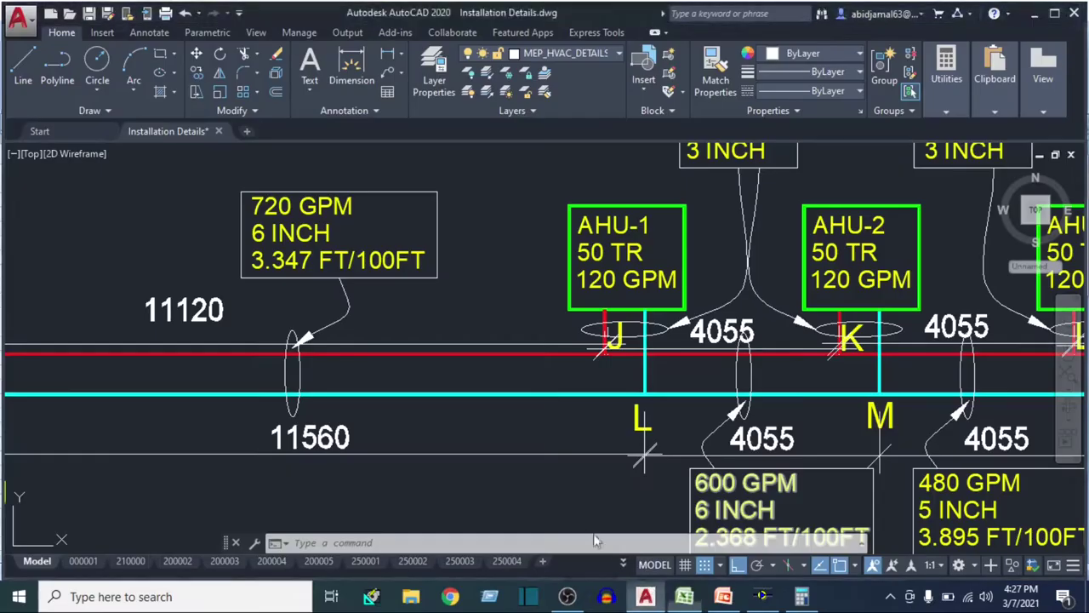
pyautogui.scroll(-4, 615, 318)
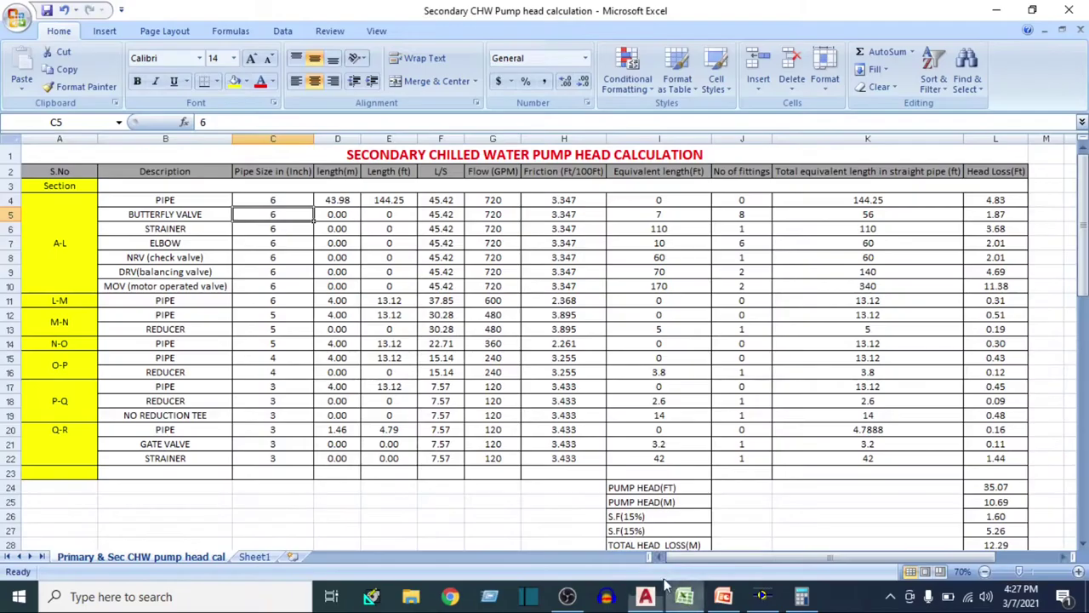
pyautogui.click(684, 595)
# Inspect the butterfly valve's length formula in D5, along with its L/S, GPM flow and friction values
pyautogui.click(336, 214)
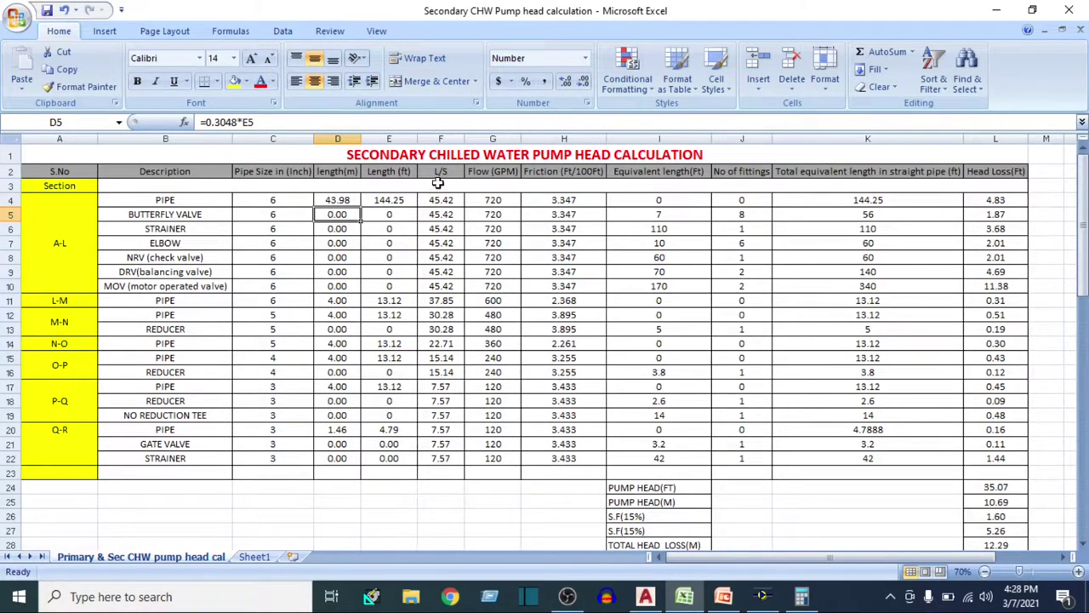
pyautogui.click(436, 215)
pyautogui.click(507, 216)
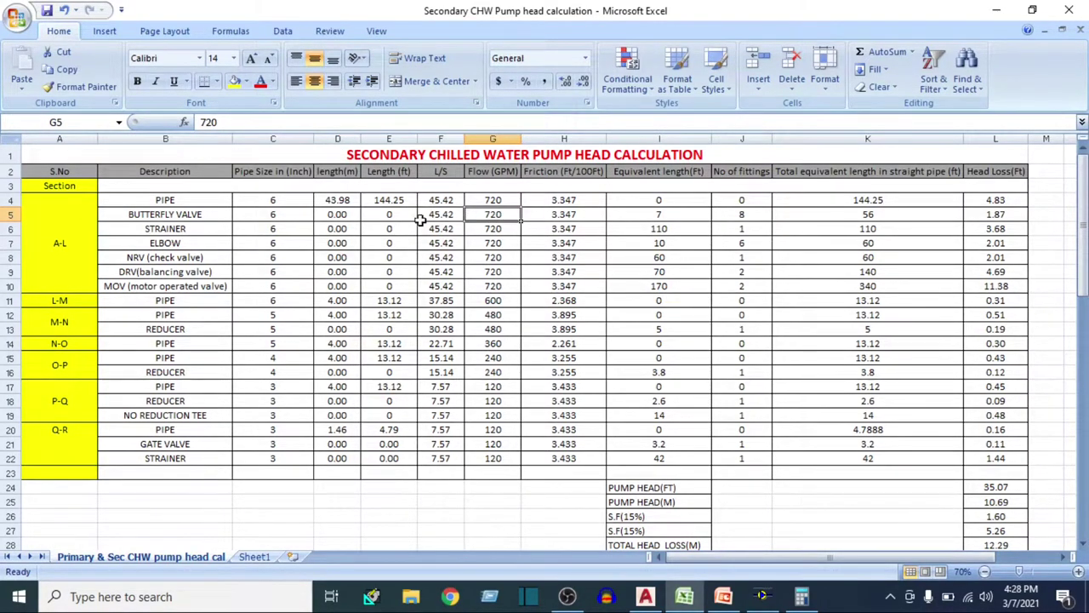
pyautogui.click(558, 216)
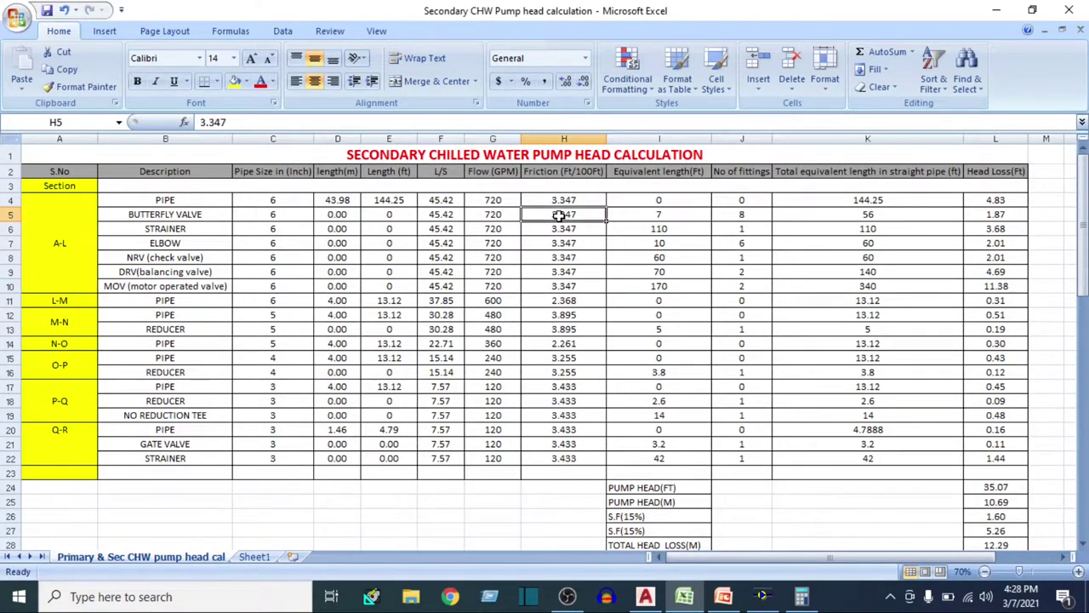
# Open Table 10 of the Carrier piping PDF for the butterfly valve's equivalent length, and recheck the valve's description and pipe size in Excel
pyautogui.click(660, 214)
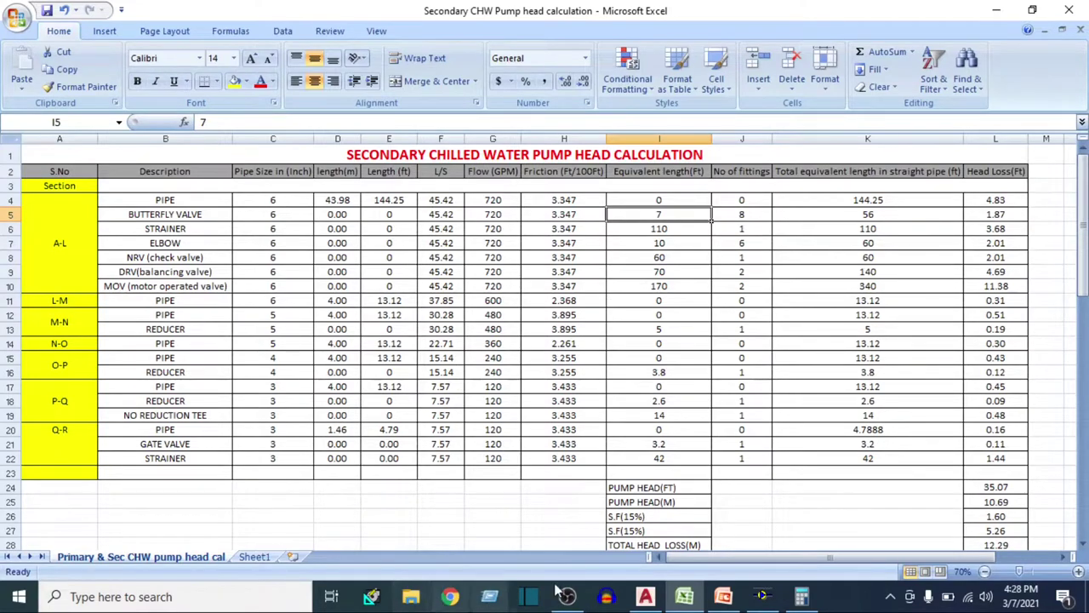
pyautogui.click(410, 595)
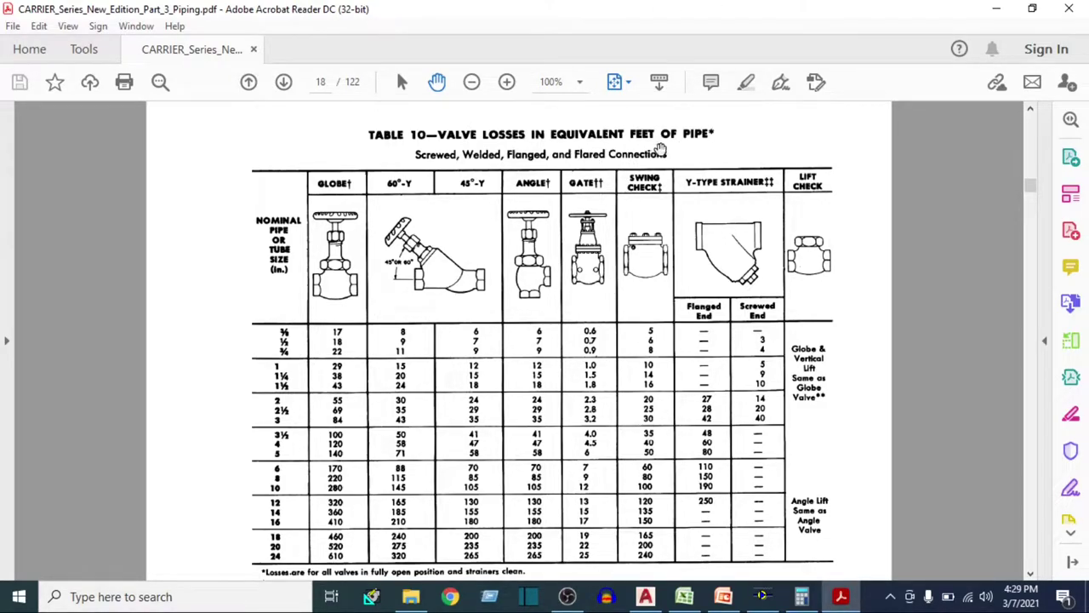
pyautogui.click(684, 596)
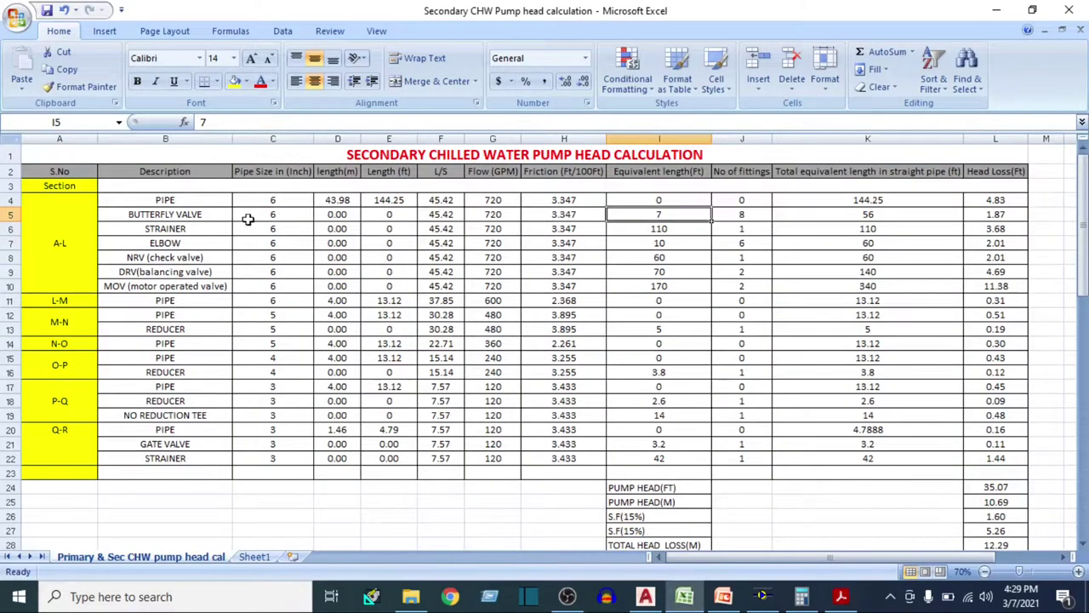
pyautogui.click(136, 214)
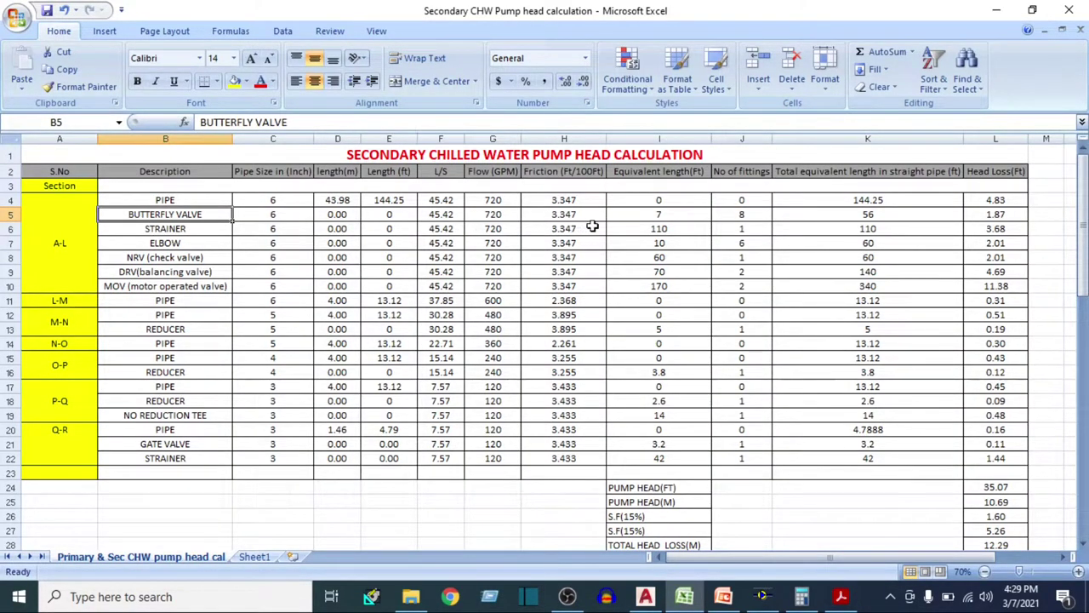
pyautogui.click(280, 217)
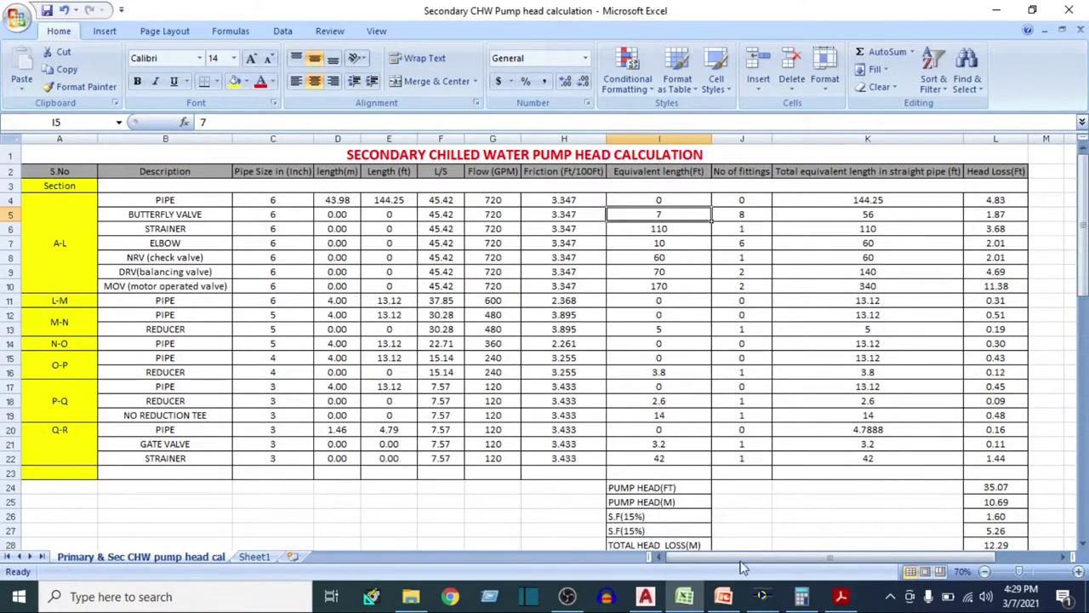
# Look up the 6-inch gate valve loss in Table 10 of the Carrier PDF in Acrobat Reader, dismissing the assistive reading dialog
pyautogui.click(841, 596)
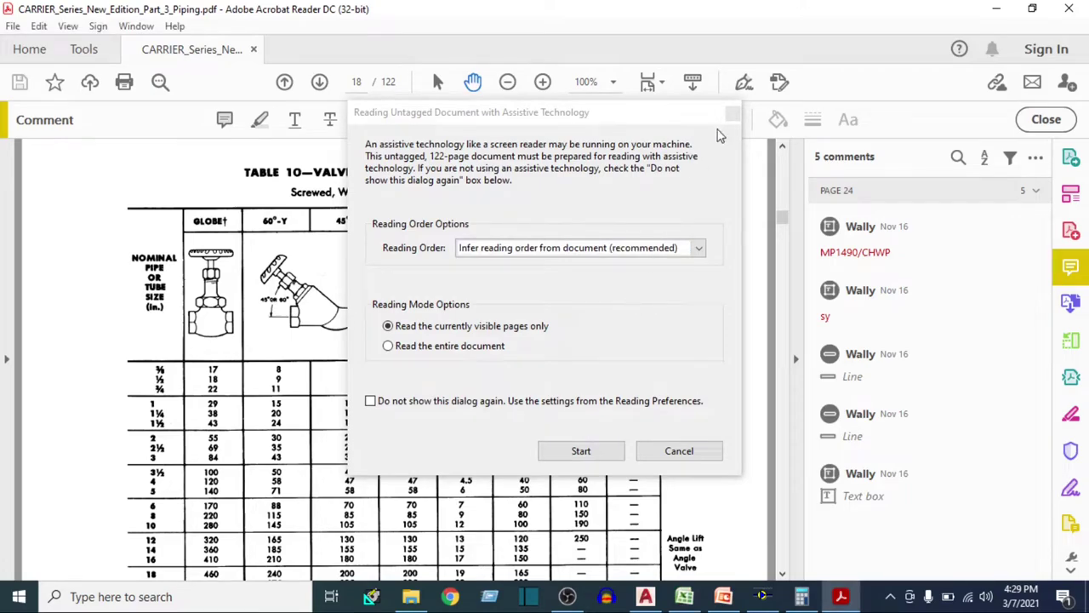
pyautogui.click(732, 113)
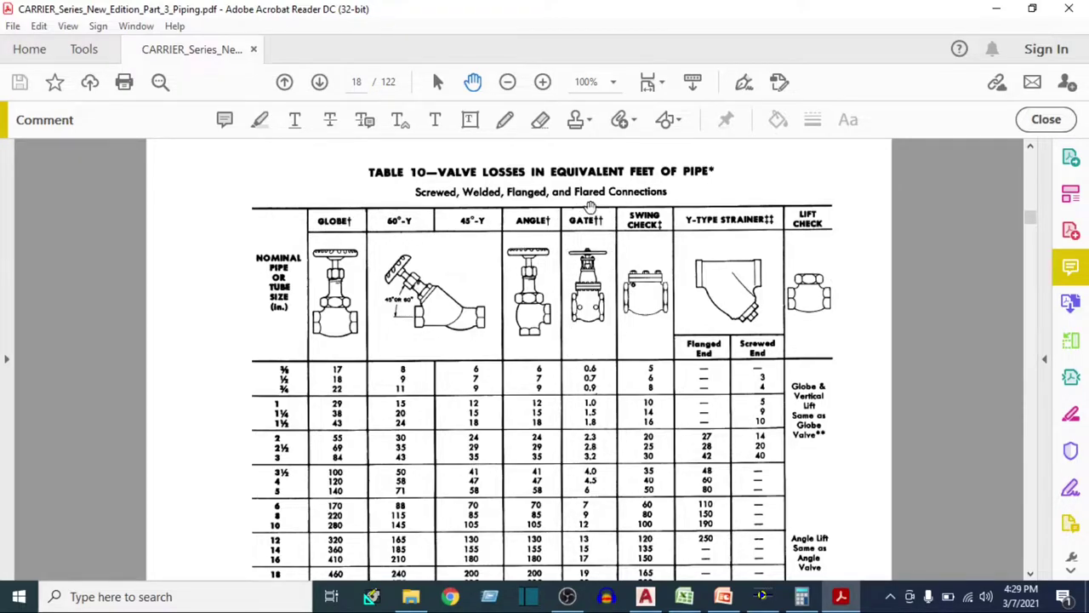
pyautogui.scroll(-1, 595, 337)
pyautogui.scroll(-3, 595, 336)
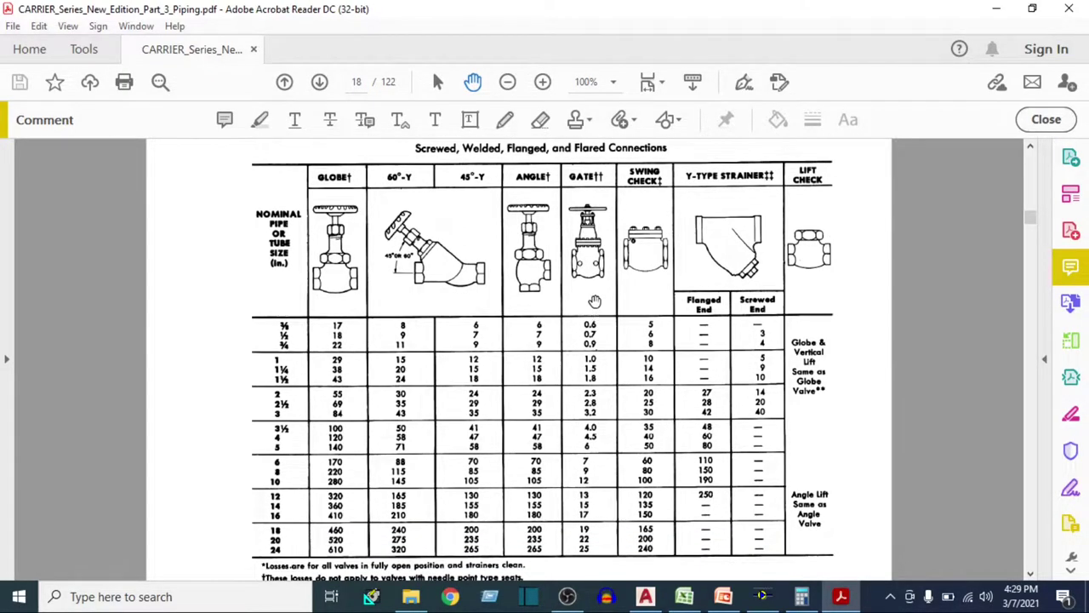
pyautogui.scroll(-1, 592, 302)
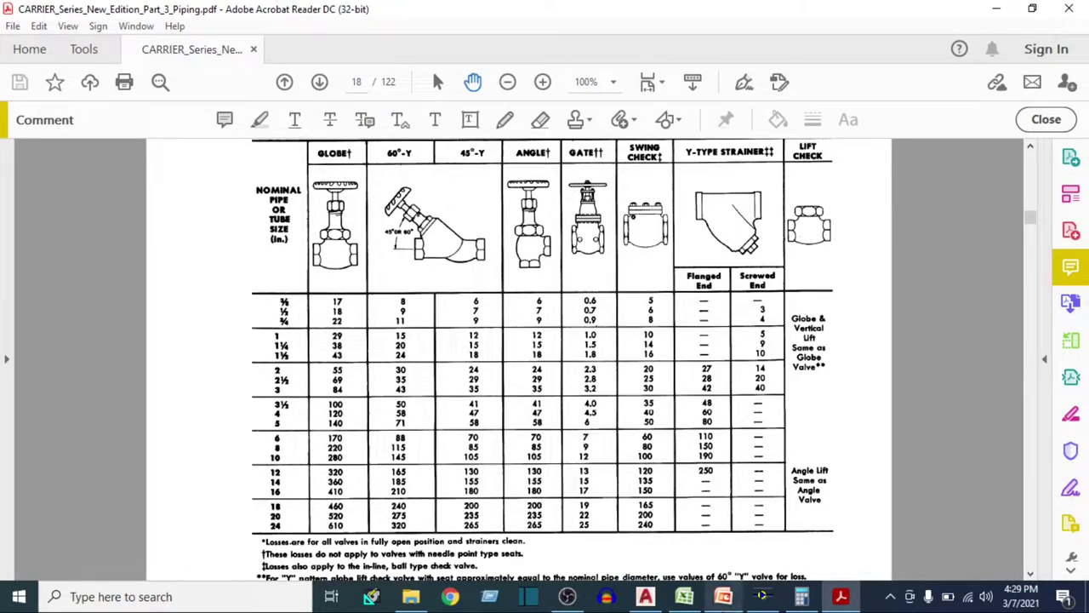
# Return to Excel and inspect the total equivalent length formula in K5 with its equivalent length and fitting count inputs
pyautogui.click(684, 596)
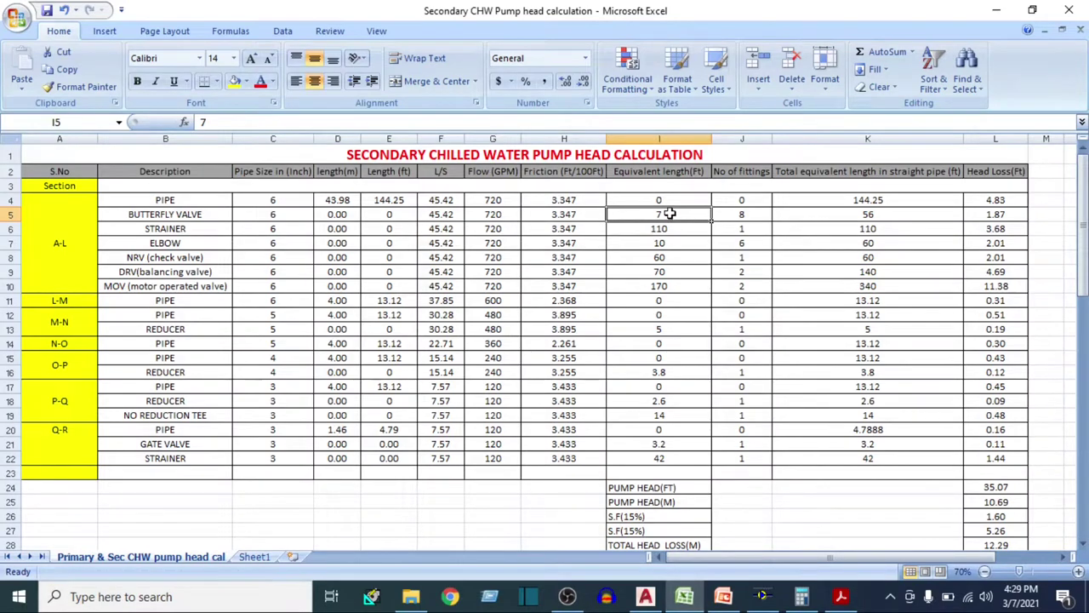
pyautogui.click(735, 218)
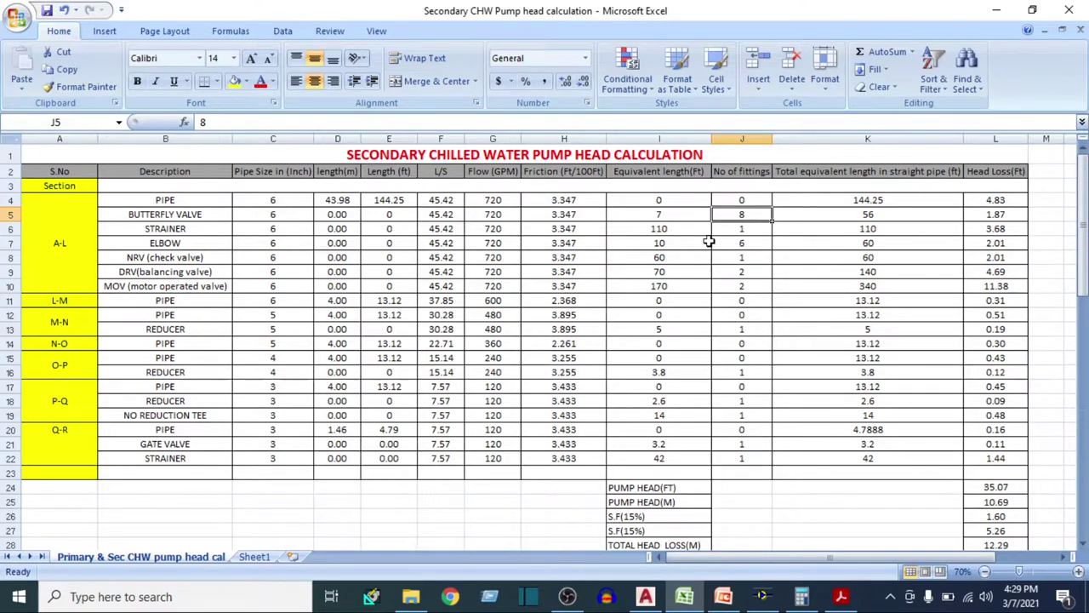
pyautogui.moveTo(735, 215); pyautogui.dragTo(704, 215)
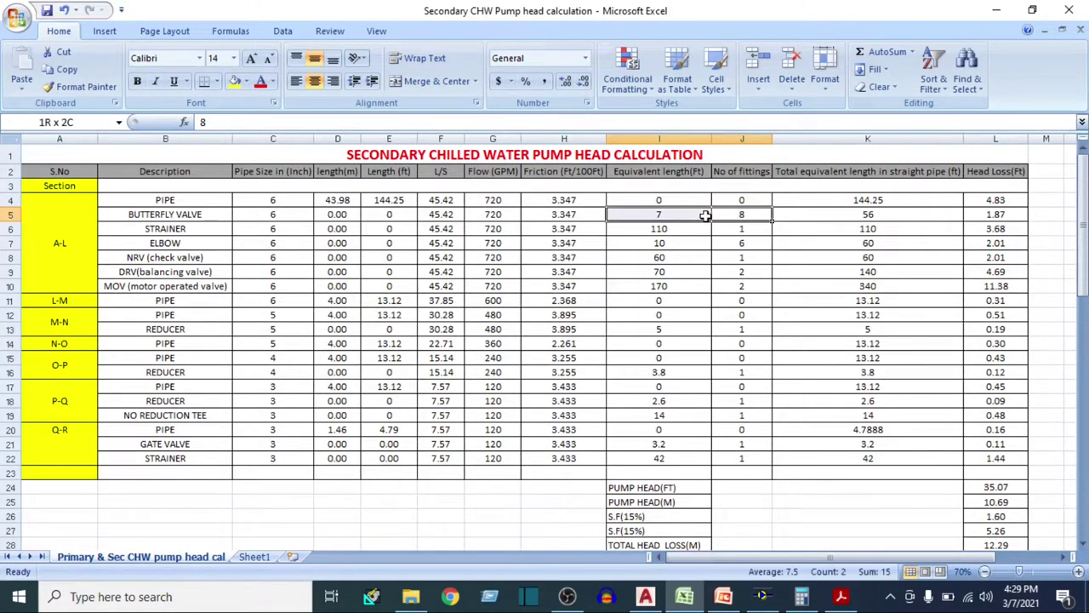
pyautogui.click(857, 218)
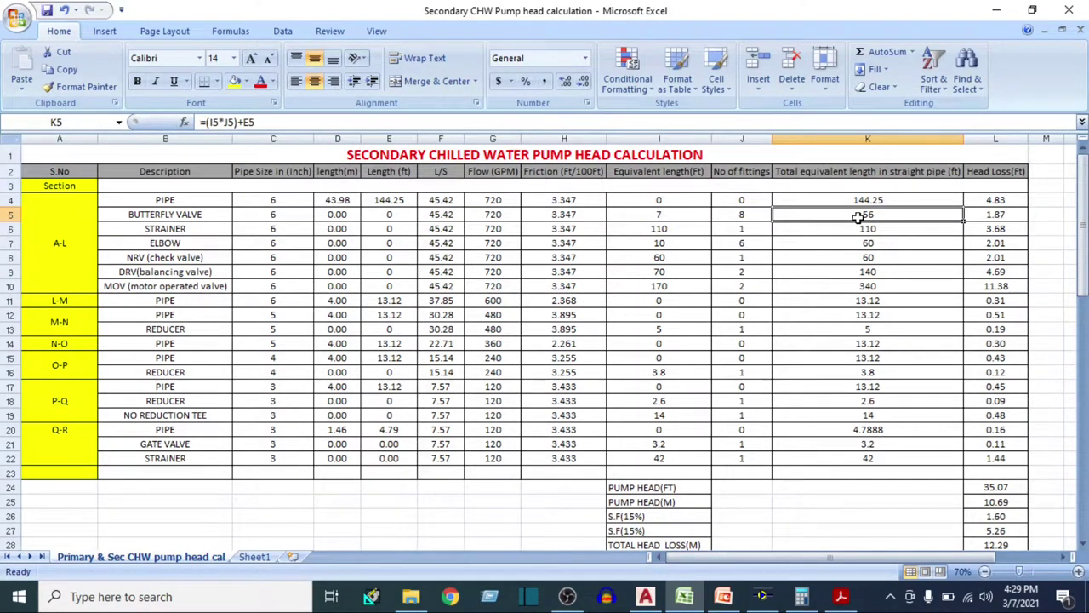
pyautogui.moveTo(730, 215); pyautogui.dragTo(705, 215)
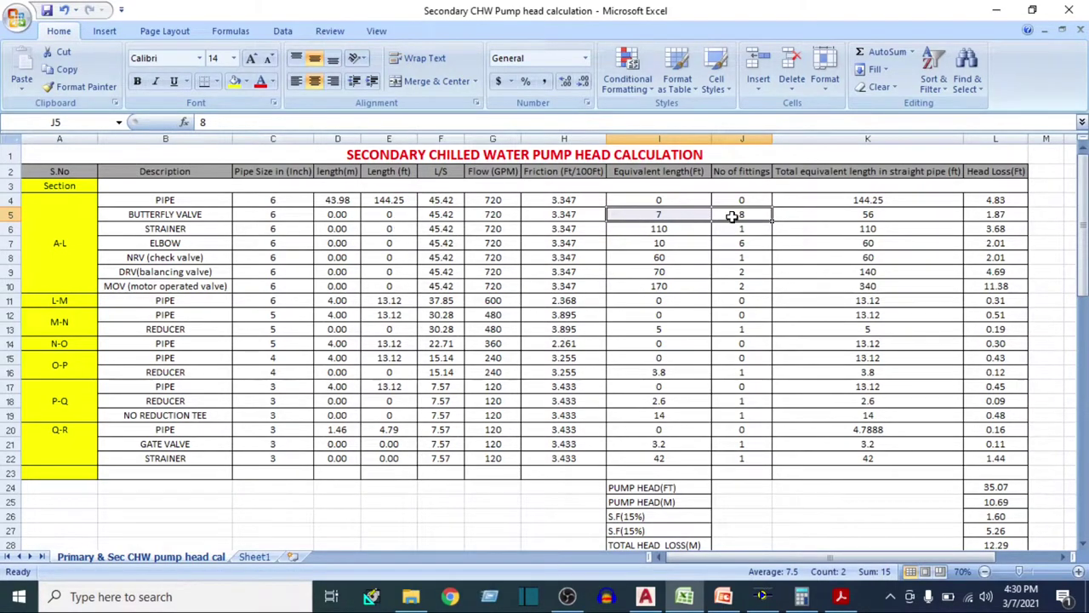
pyautogui.click(884, 216)
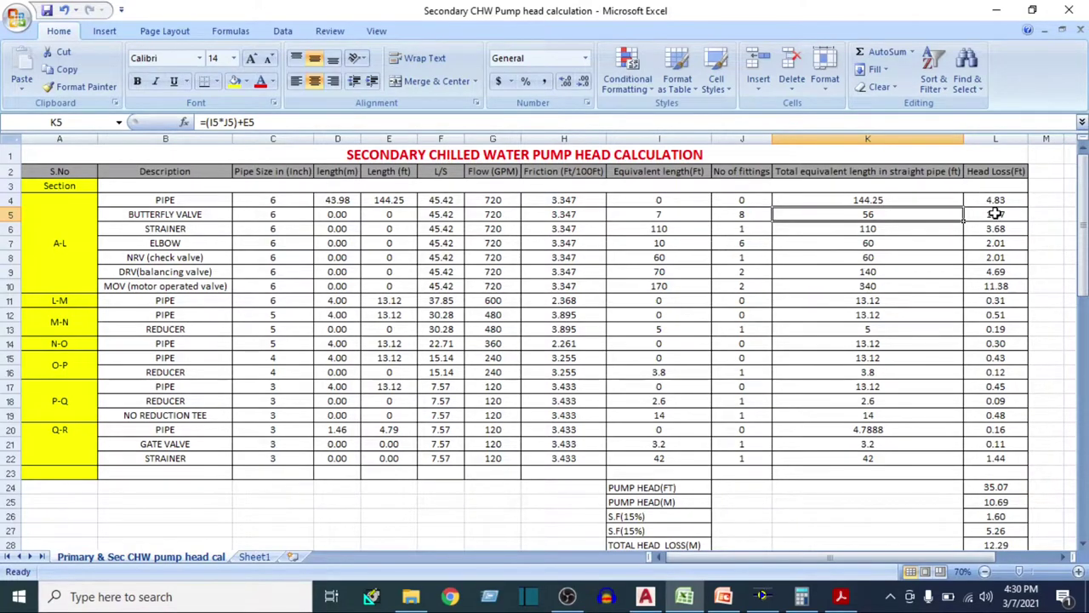
# Inspect the butterfly valve's head loss formula in L5 together with its friction and total equivalent length inputs
pyautogui.click(996, 214)
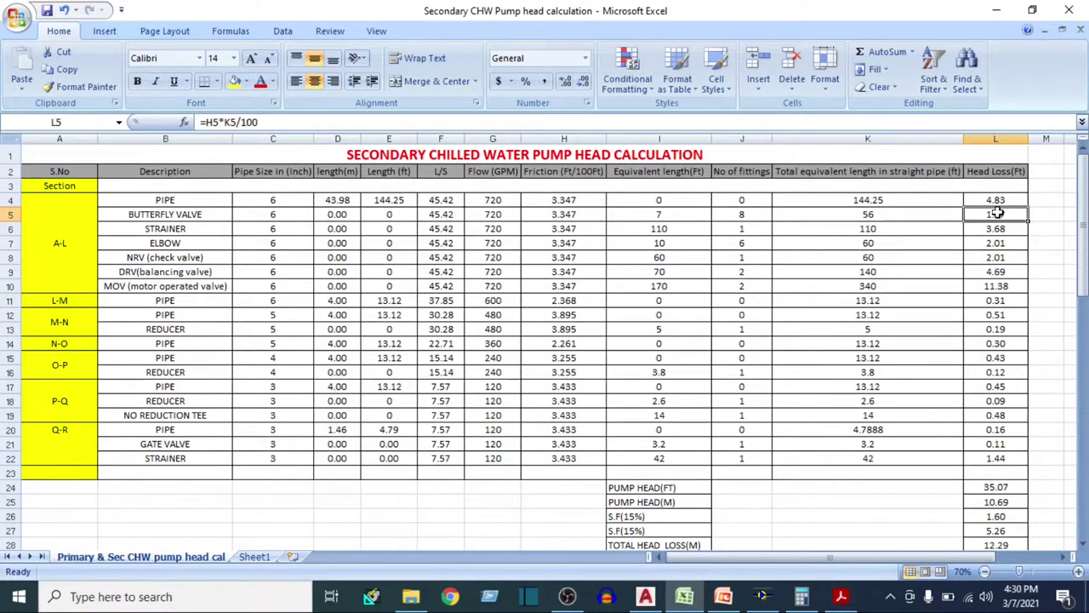
pyautogui.click(568, 212)
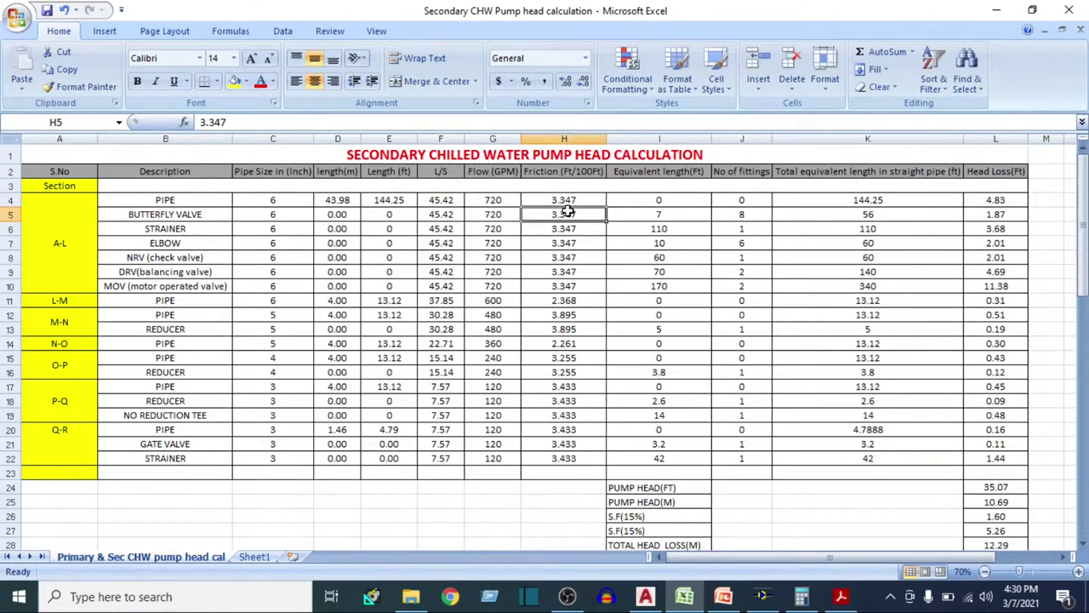
pyautogui.click(855, 215)
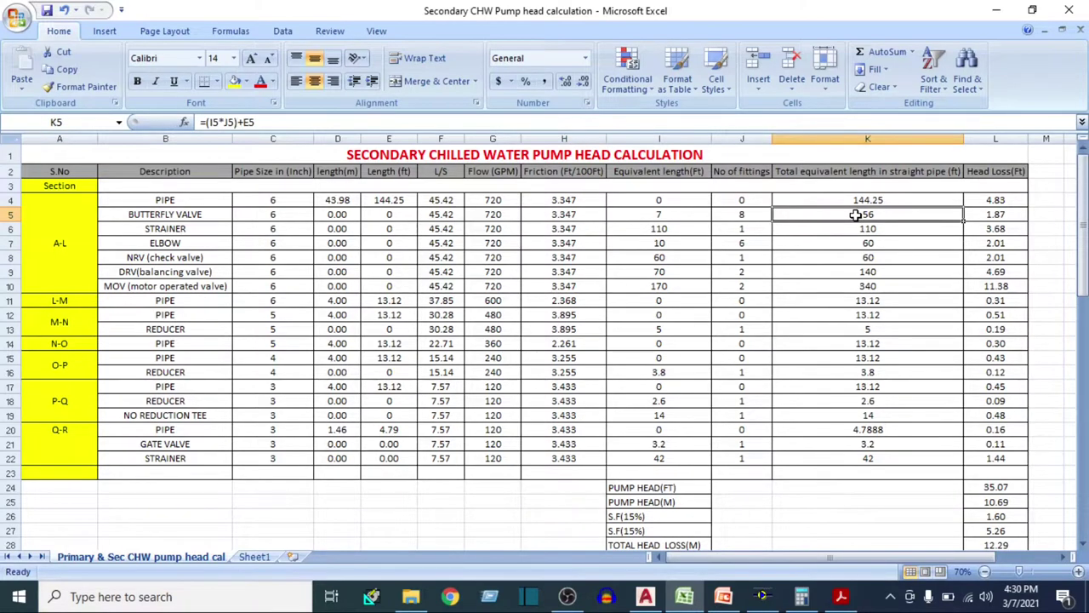
pyautogui.click(1001, 214)
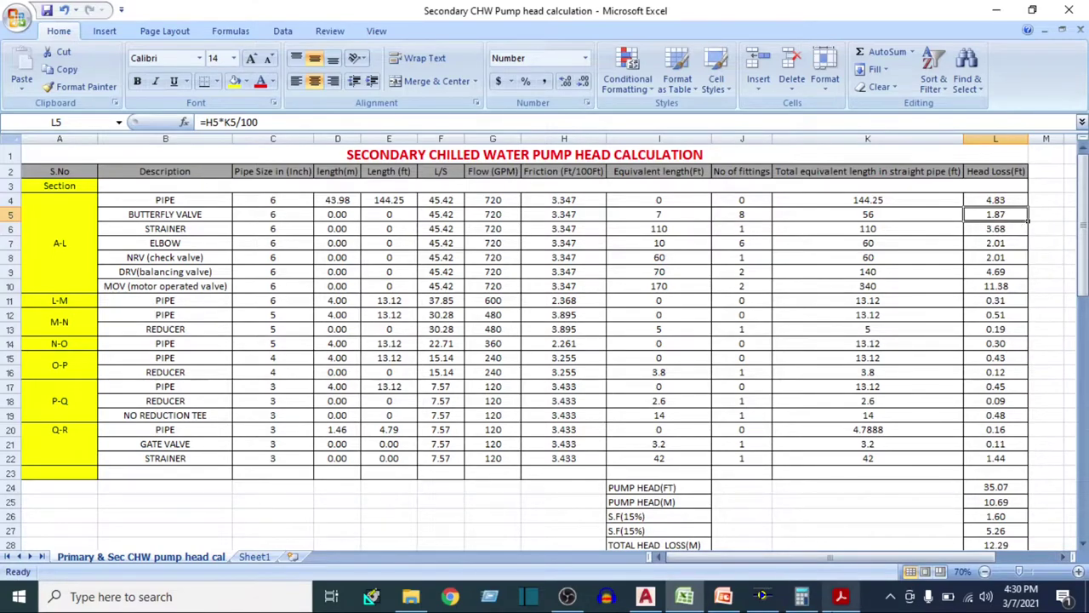
# Verify the butterfly valve's head loss in Calculator by multiplying 3.347 by 56 and dividing by 100, and return to Excel
pyautogui.click(802, 596)
pyautogui.write('3')
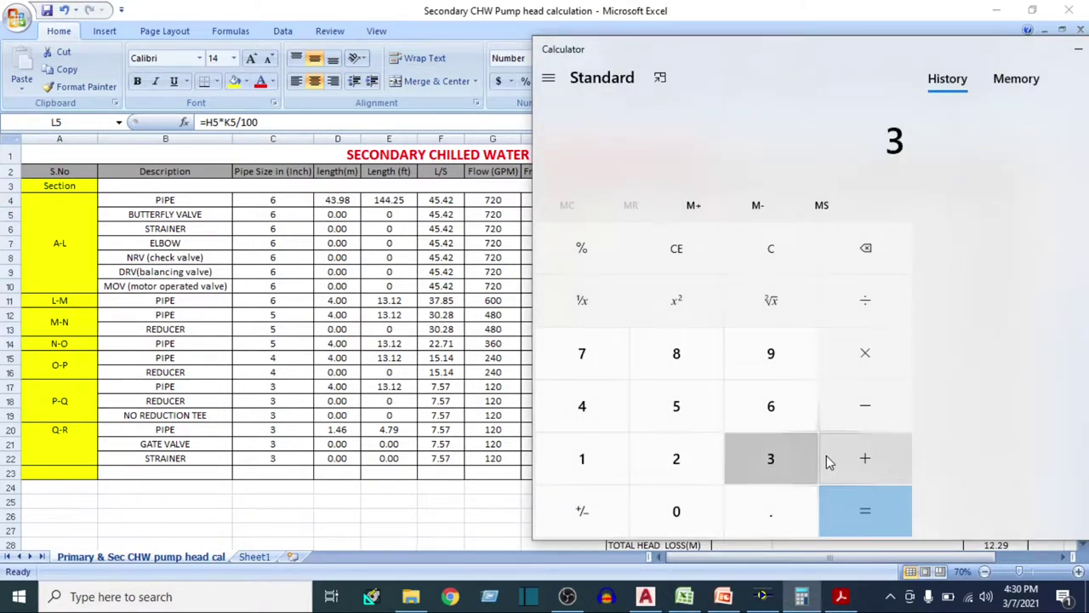
pyautogui.write('.347 × ')
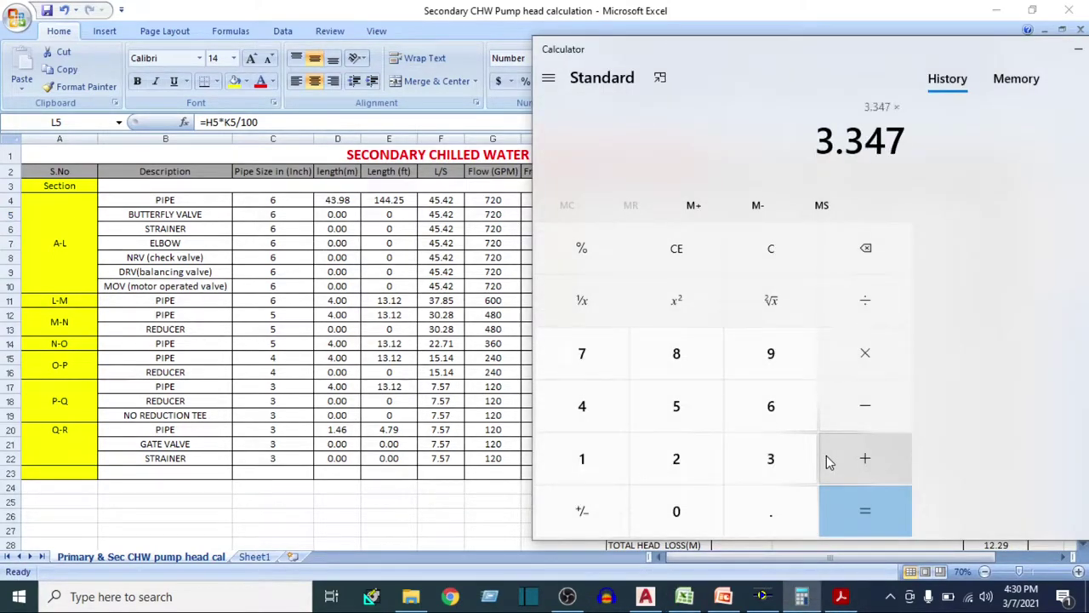
pyautogui.write('56')
pyautogui.press('Return')
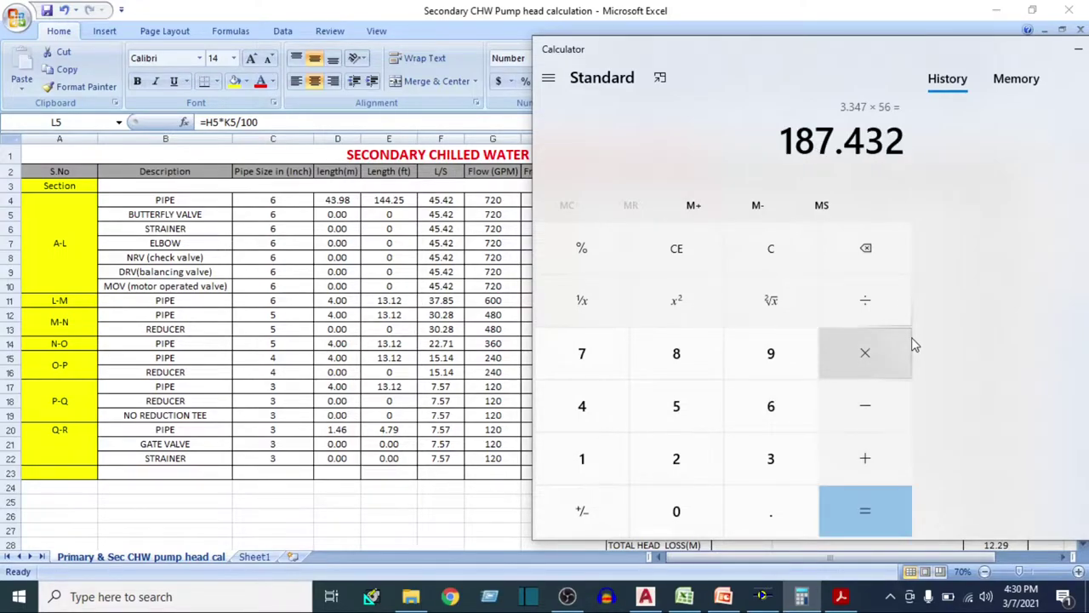
pyautogui.press('/')
pyautogui.write('100')
pyautogui.press('Return')
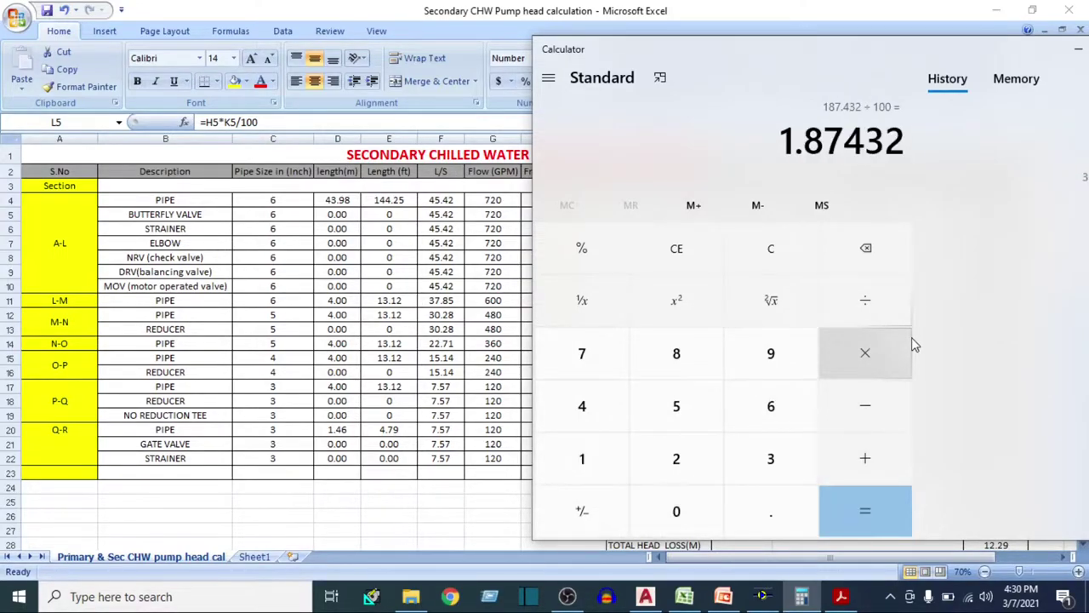
pyautogui.click(1078, 49)
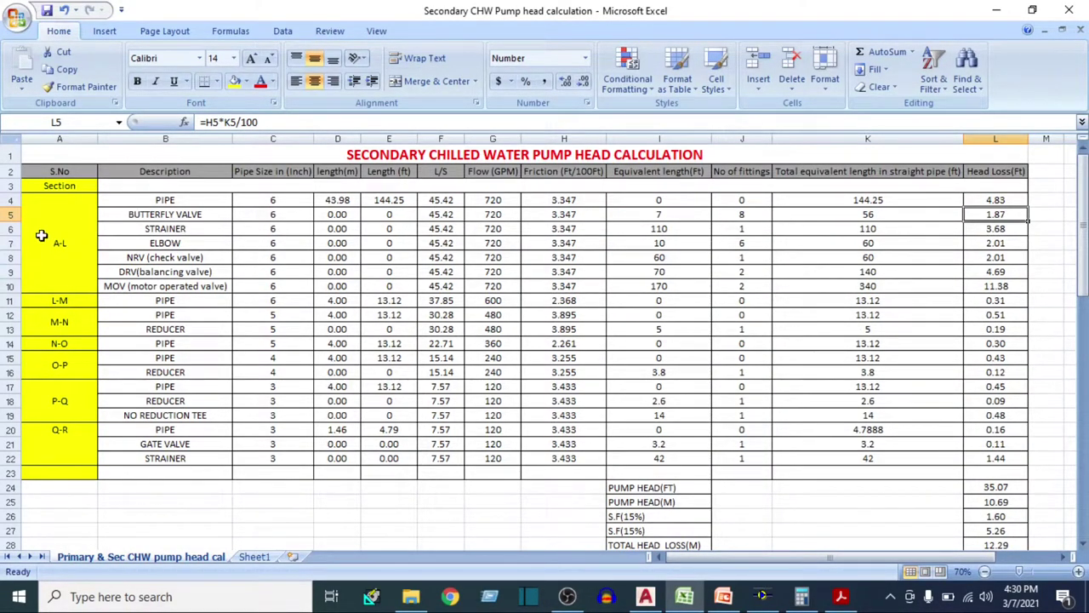
# Select the section A-L strainer row, and inspect its pipe size, L/S and GPM flow, and friction rate
pyautogui.click(11, 228)
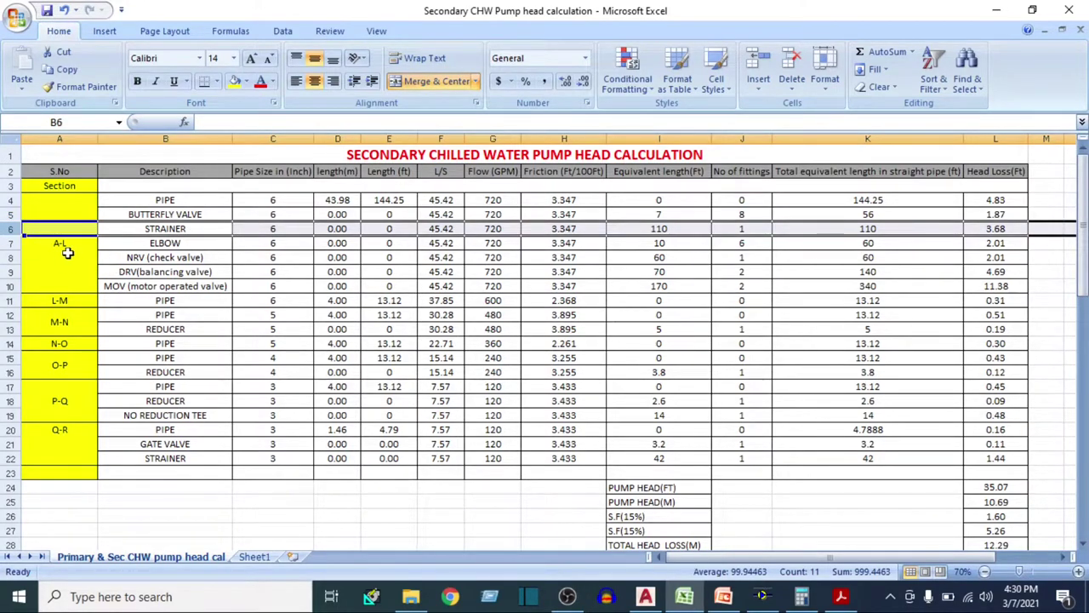
pyautogui.click(282, 231)
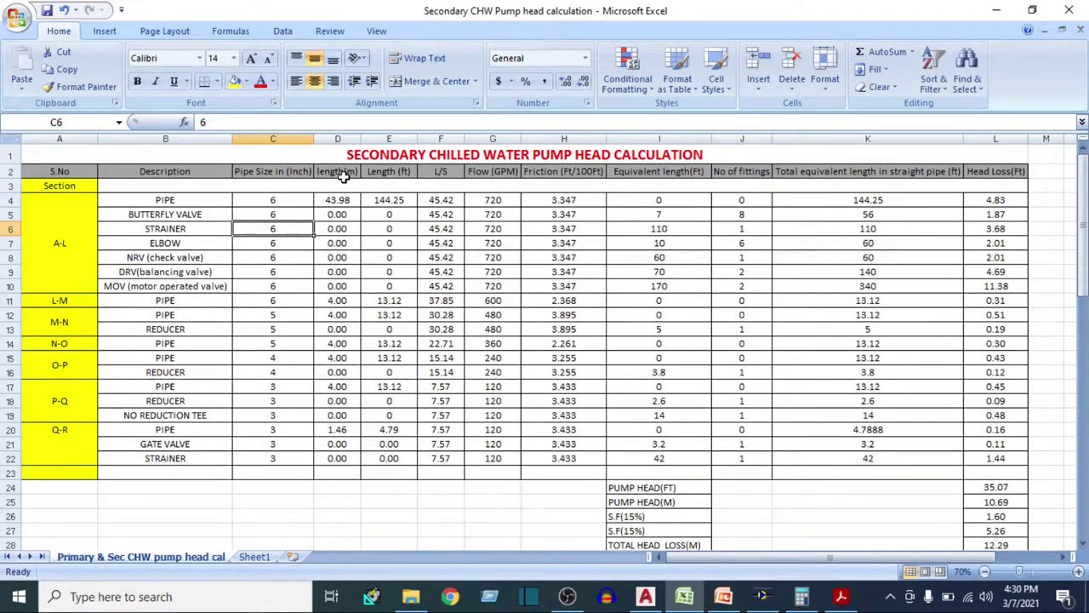
pyautogui.moveTo(442, 230); pyautogui.dragTo(493, 229)
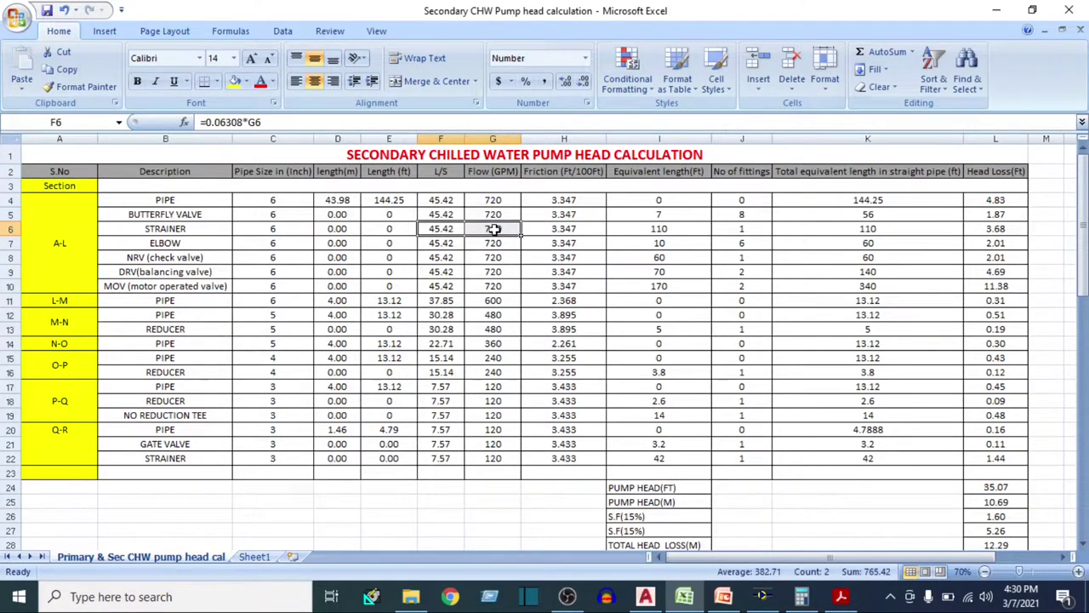
pyautogui.click(555, 229)
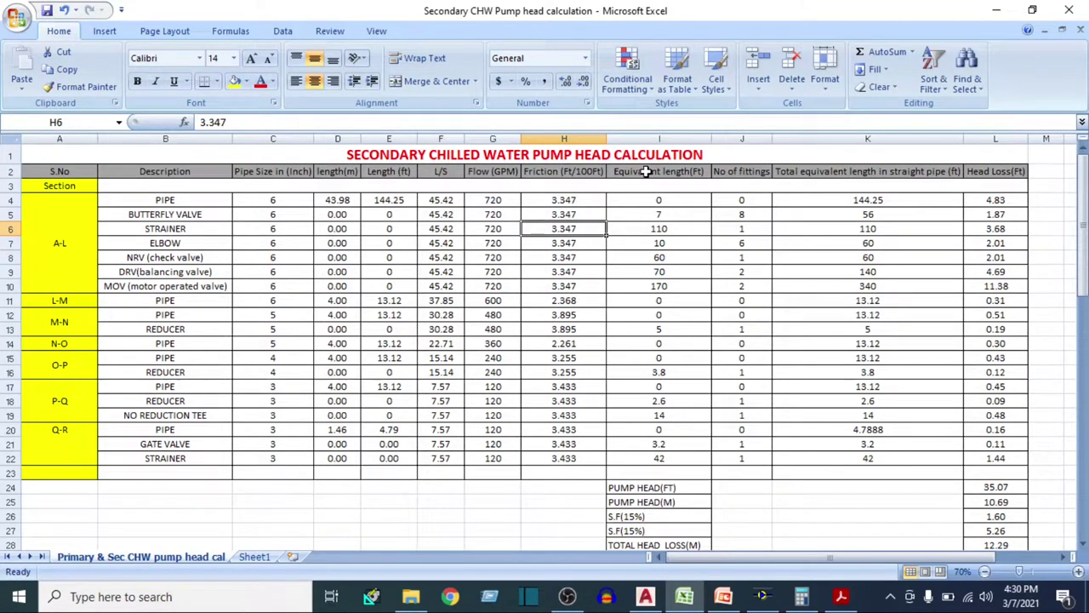
# Check the section A-L strainer's equivalent length against the Carrier valve loss table in Acrobat Reader, and return to Excel
pyautogui.click(654, 230)
pyautogui.hotkey('alt', 'Tab')
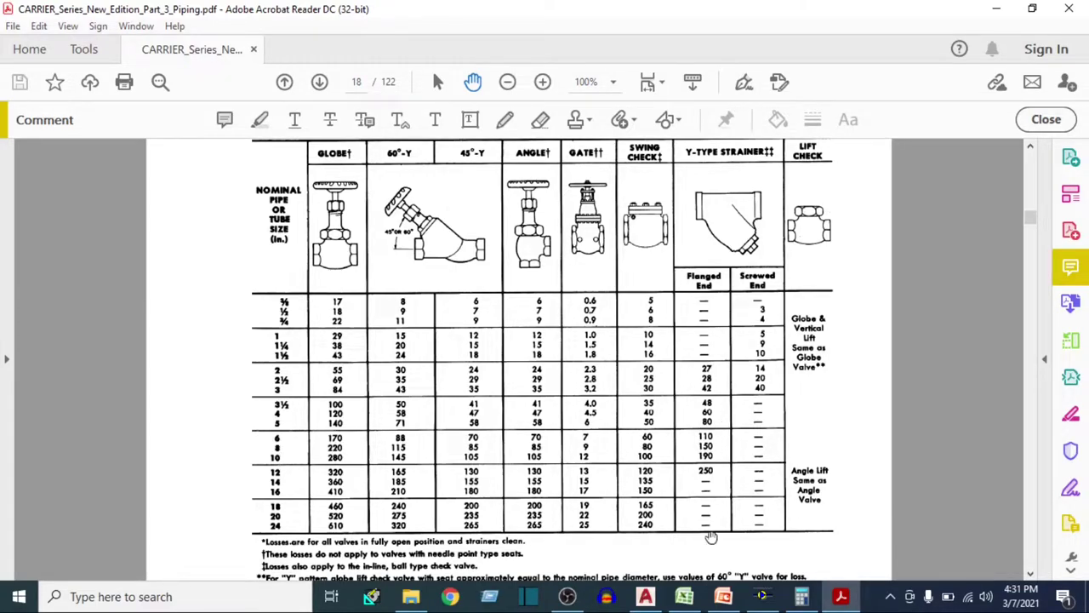
pyautogui.click(684, 596)
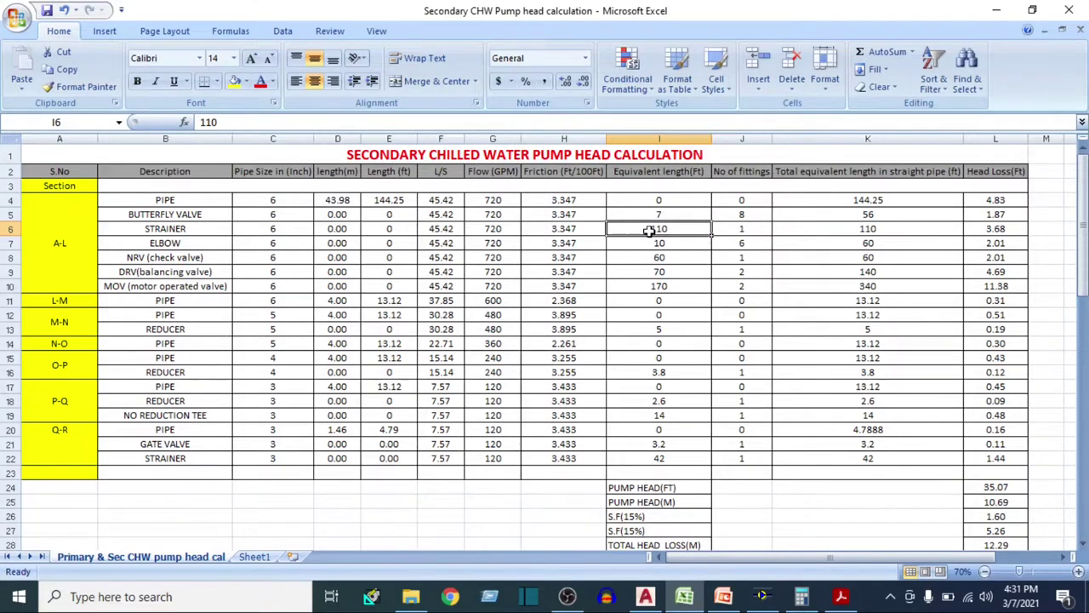
# Inspect the strainer's fitting count, total equivalent length and head loss formula in row 6
pyautogui.press('Tab')
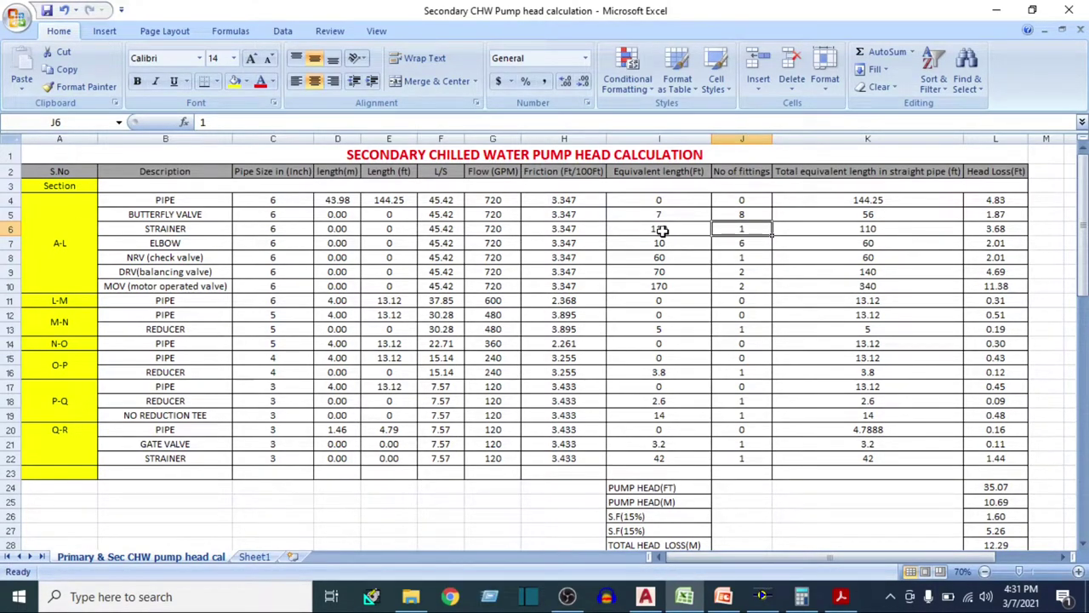
pyautogui.press('Tab')
pyautogui.press('Tab')
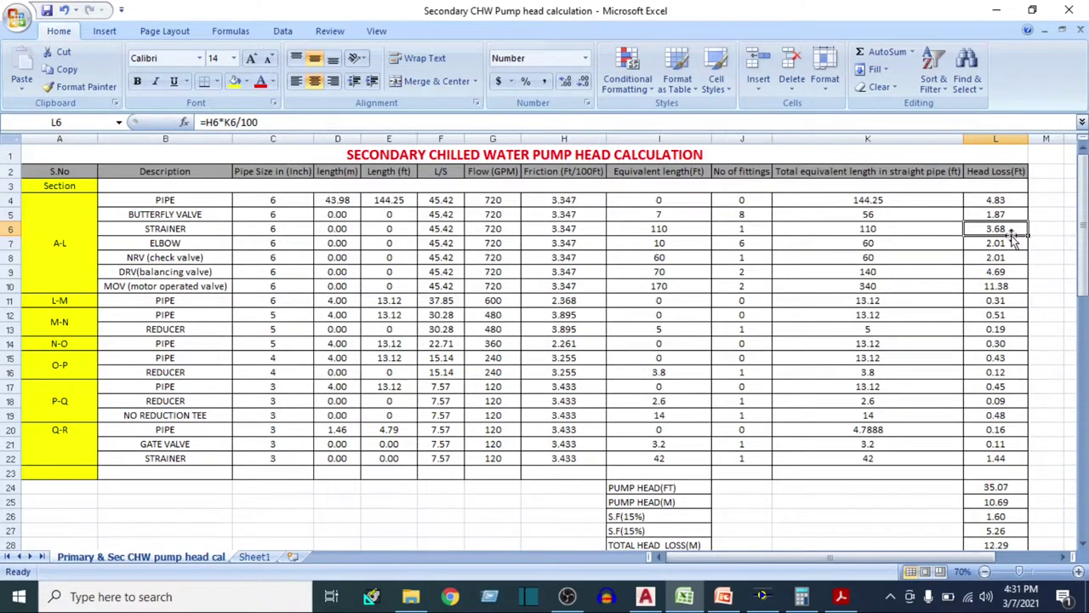
# Select the section A-L elbow entry, look over the piping layout in AutoCAD for its elbows, and return to Excel
pyautogui.click(129, 247)
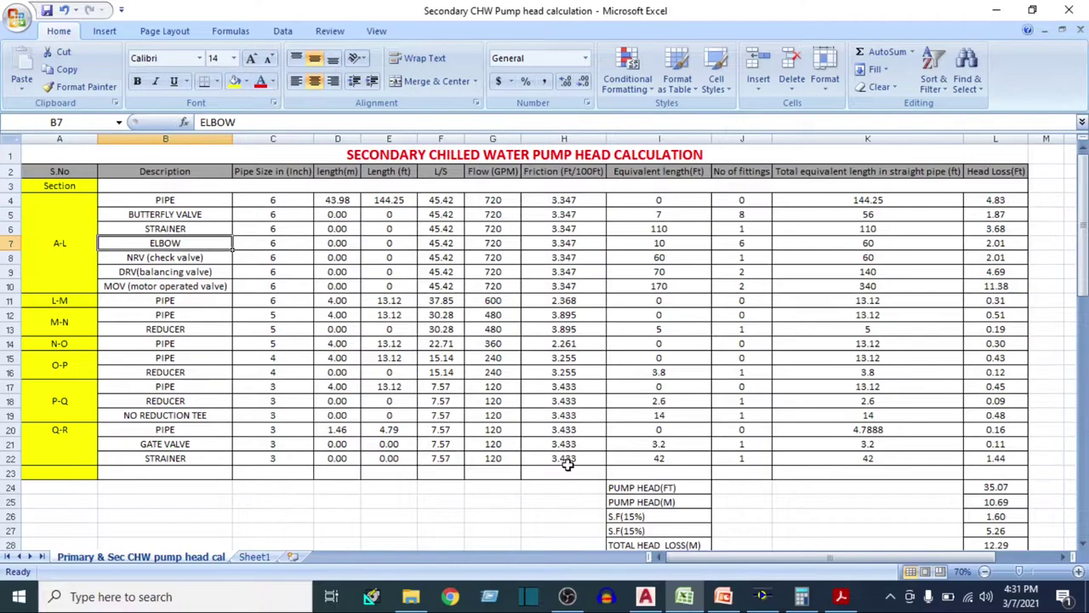
pyautogui.click(645, 594)
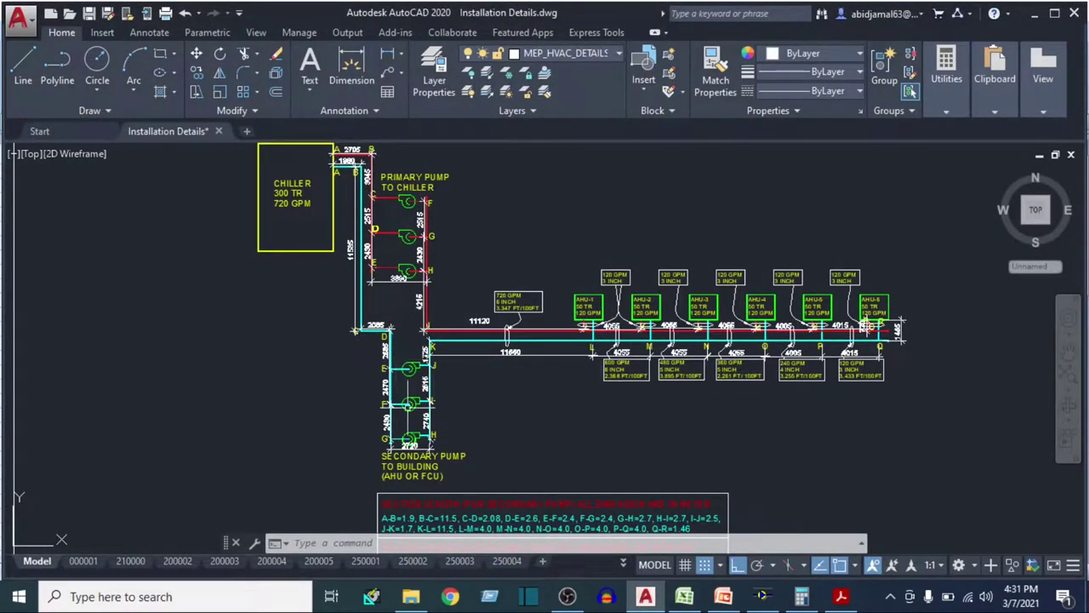
pyautogui.click(684, 596)
# Inspect the elbow's pipe size, lengths in metres and feet, GPM flow and friction rate in row 7
pyautogui.click(284, 244)
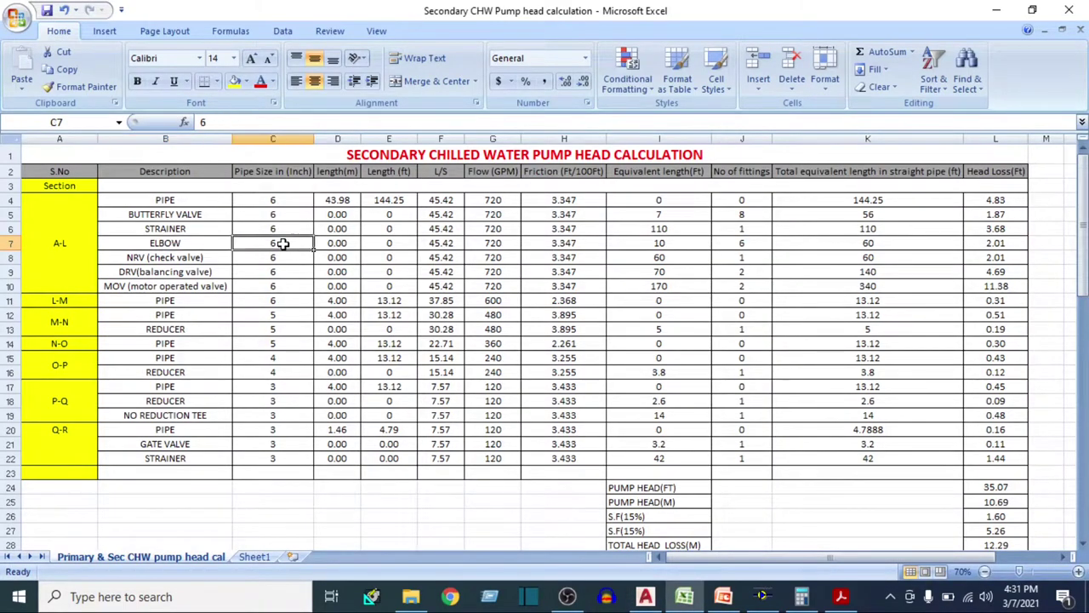
pyautogui.click(337, 244)
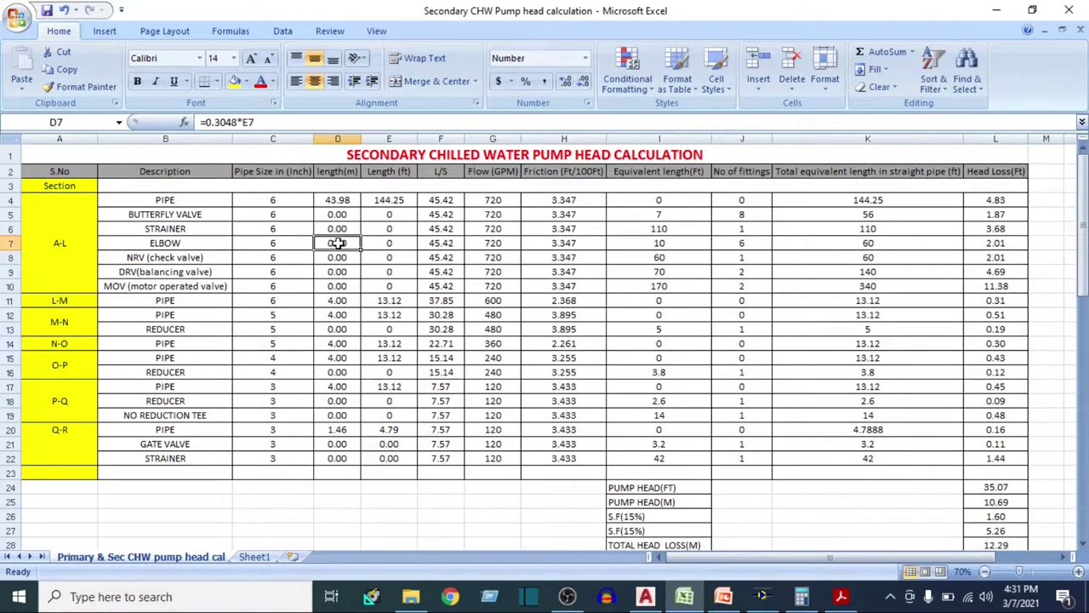
pyautogui.moveTo(382, 244); pyautogui.dragTo(352, 243)
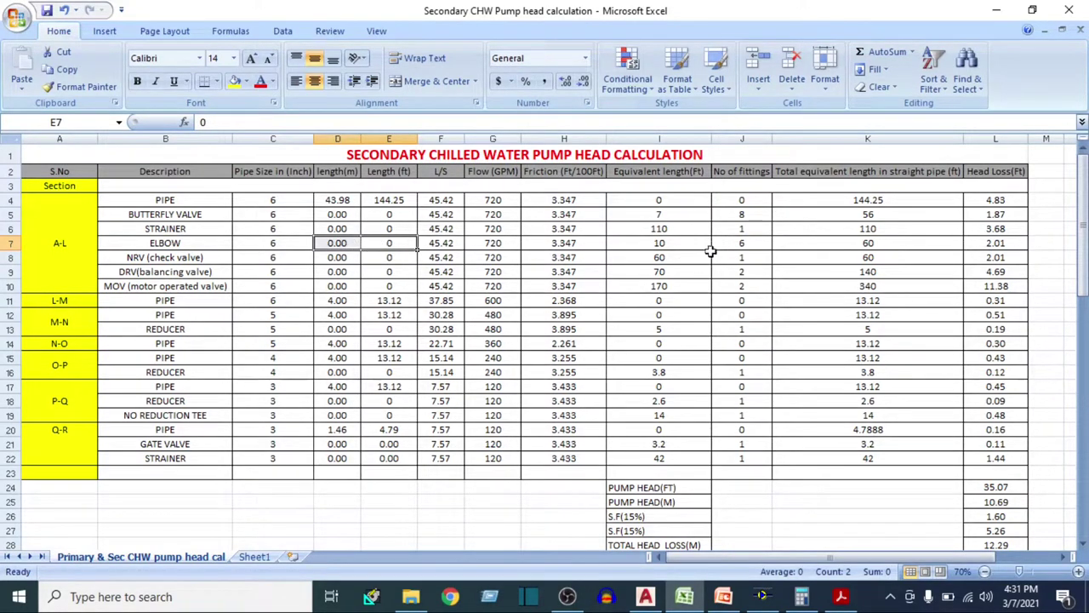
pyautogui.click(497, 243)
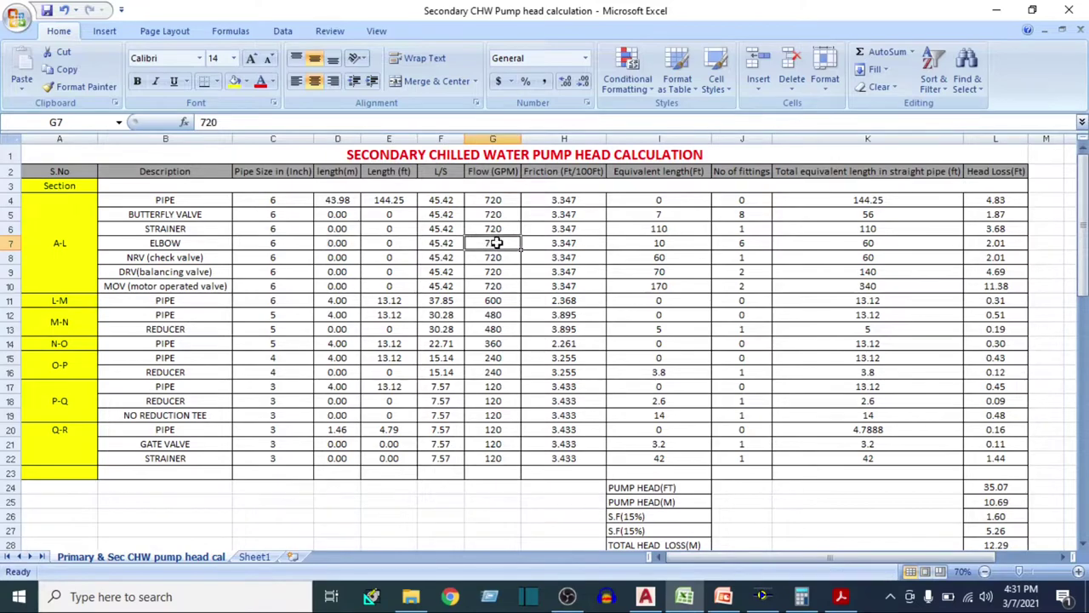
pyautogui.click(568, 244)
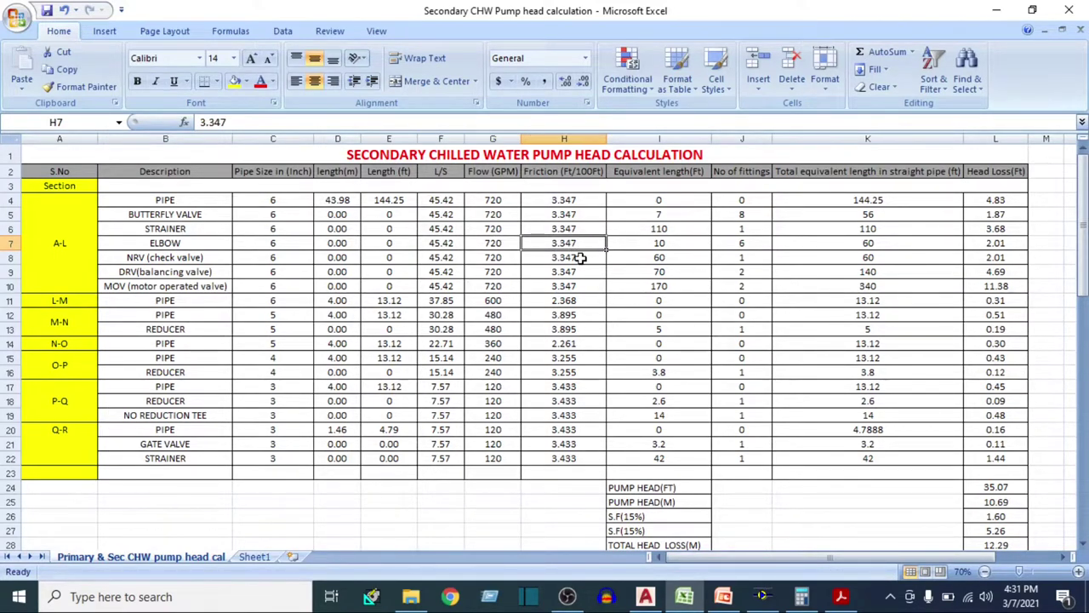
# Check the elbow's equivalent length against the 6-inch 90° long radius entry in Carrier Table 11, and return to Excel
pyautogui.click(669, 244)
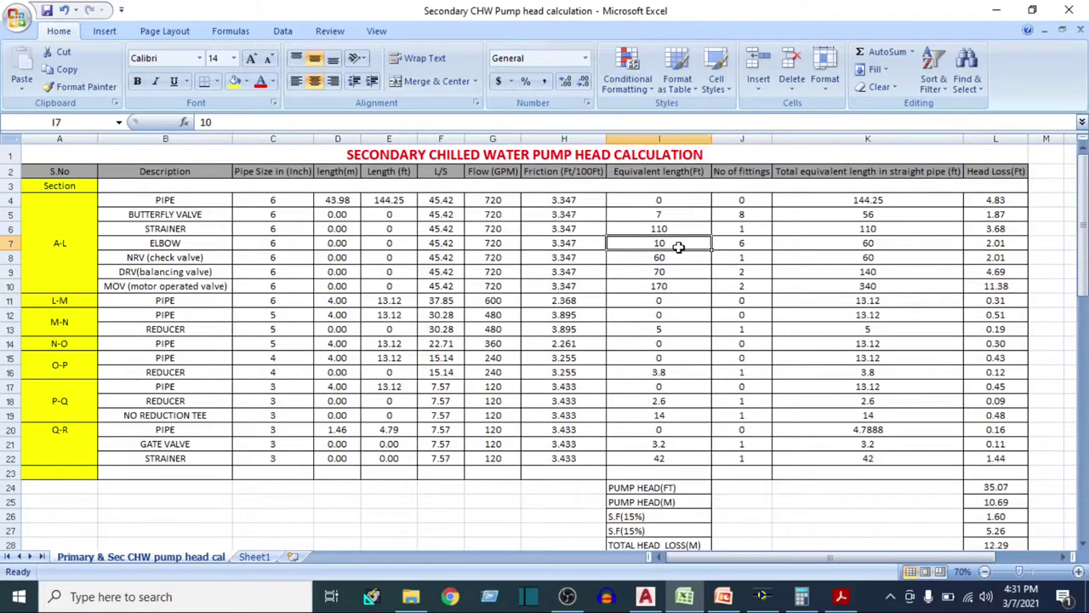
pyautogui.click(843, 597)
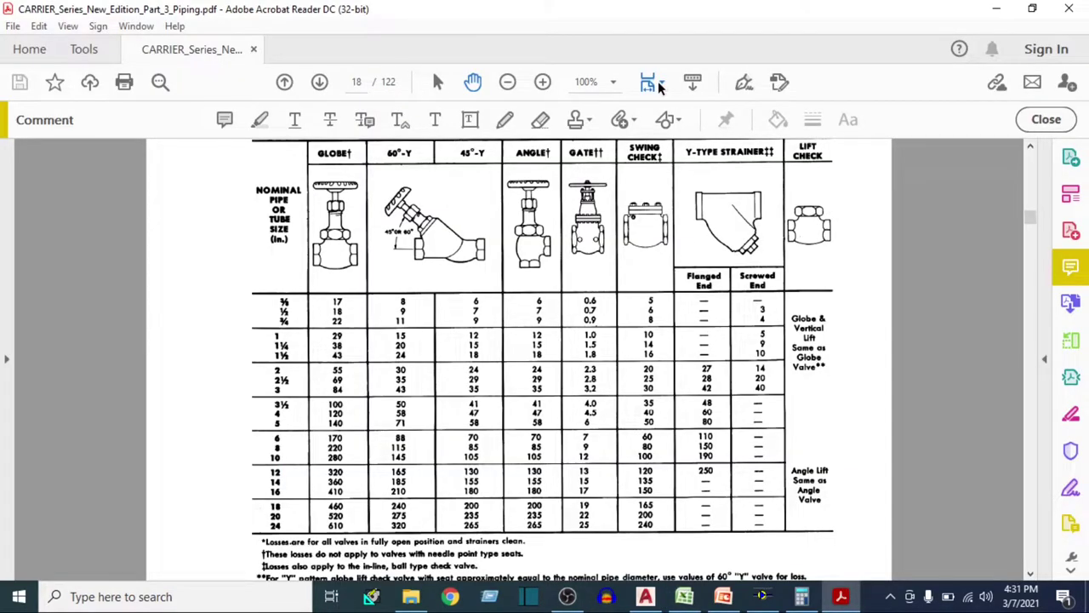
pyautogui.click(660, 82)
pyautogui.click(723, 126)
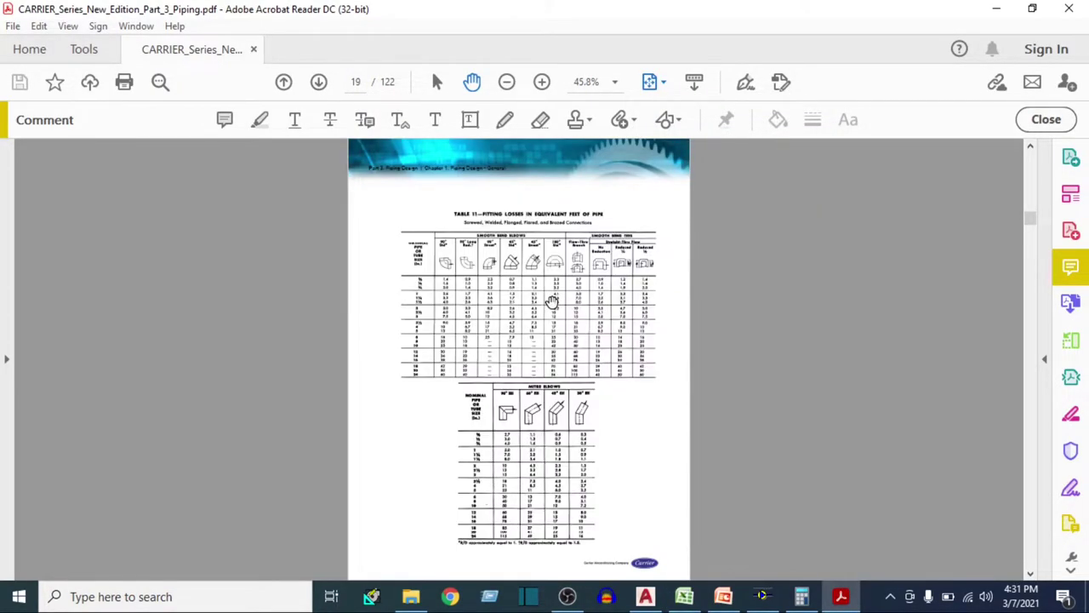
pyautogui.scroll(3, 452, 309)
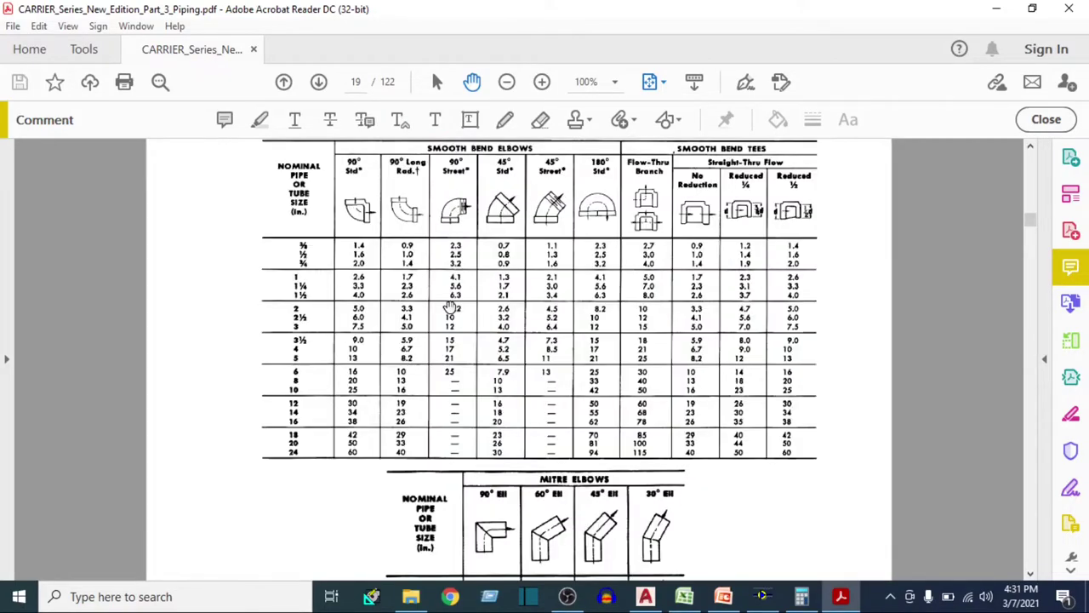
pyautogui.scroll(-1, 428, 312)
pyautogui.scroll(1, 428, 312)
pyautogui.scroll(1, 427, 312)
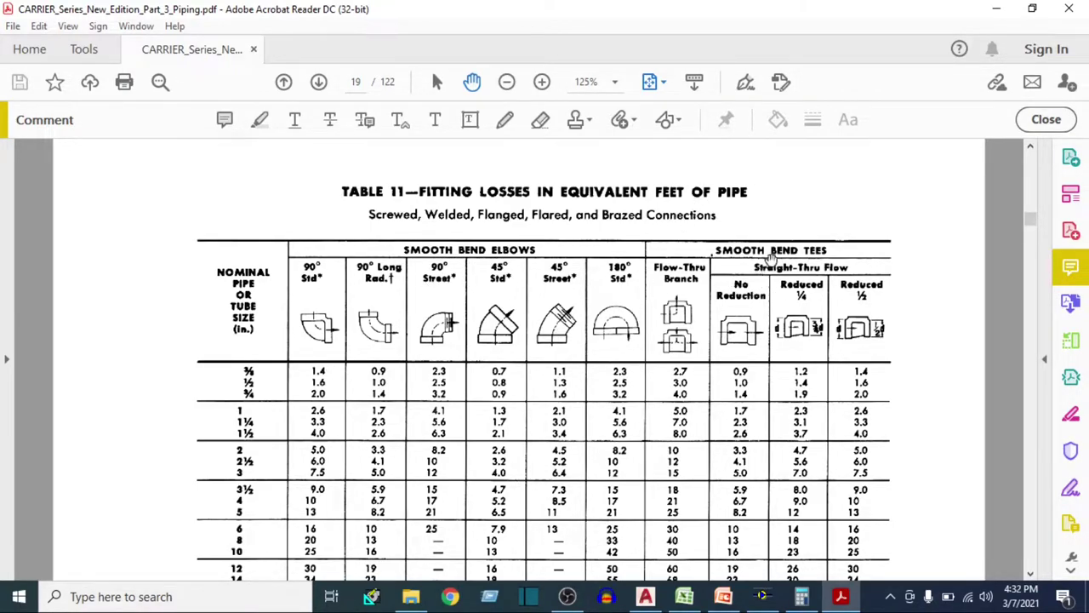
pyautogui.scroll(-1, 814, 254)
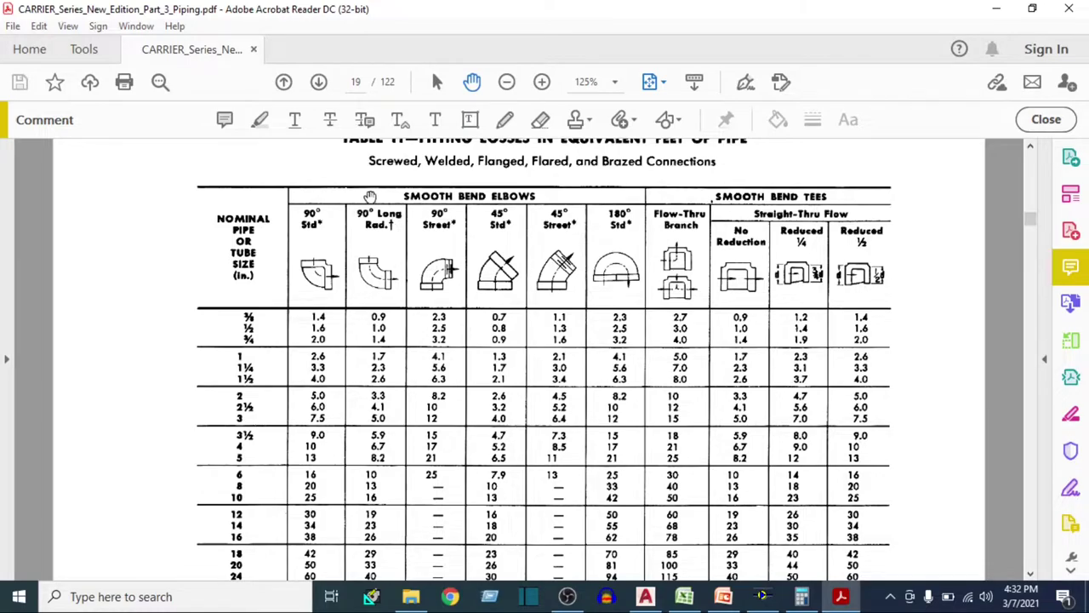
pyautogui.scroll(-1, 376, 292)
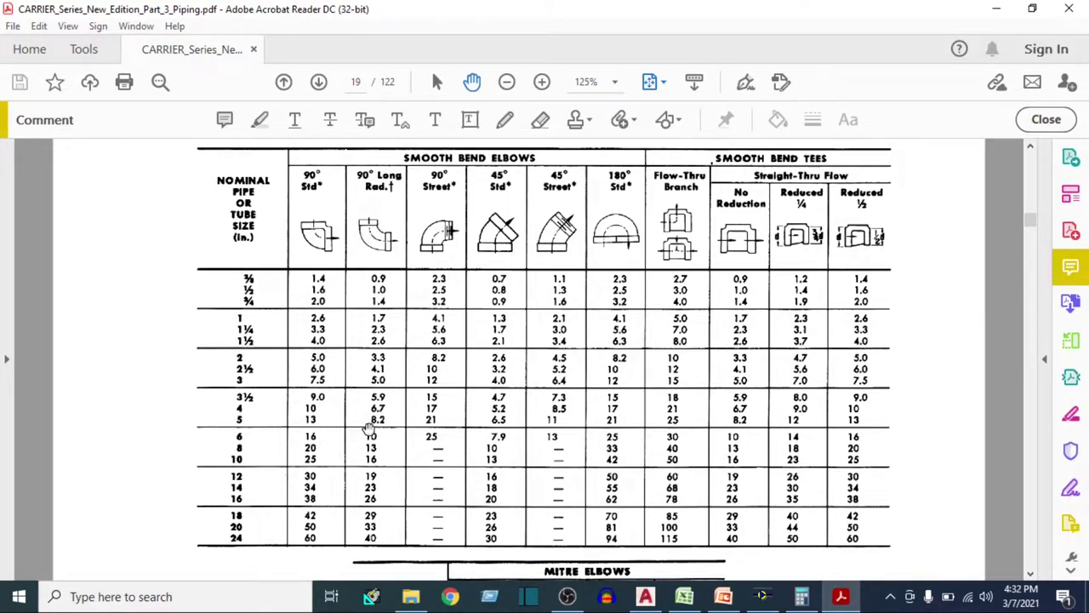
pyautogui.click(709, 598)
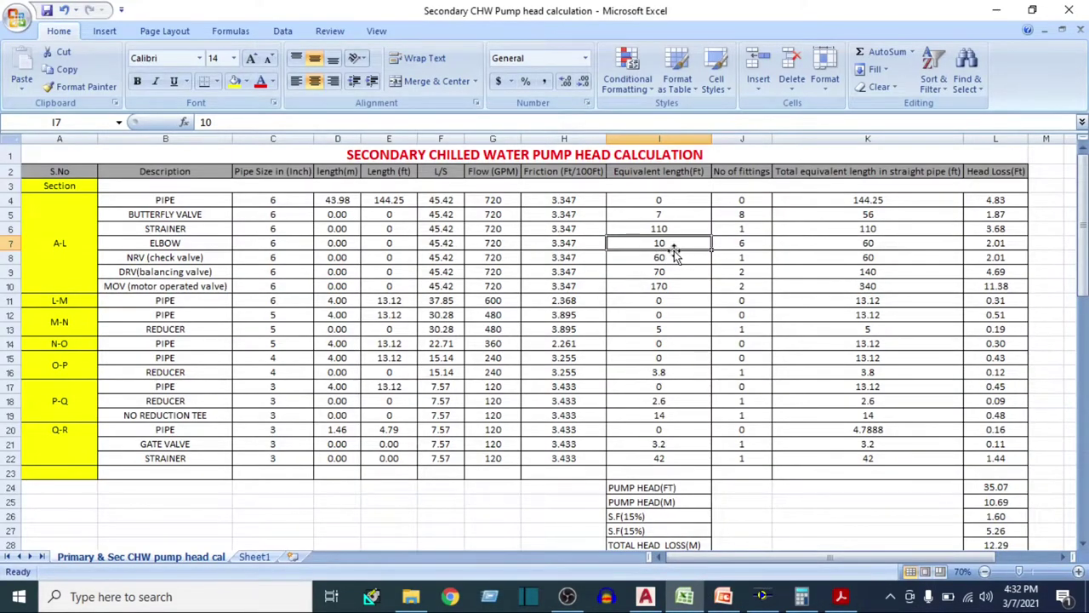
# Inspect the elbow's fitting count together with its total equivalent length and head loss formulas in K7 and L7
pyautogui.press('Right')
pyautogui.press('Right')
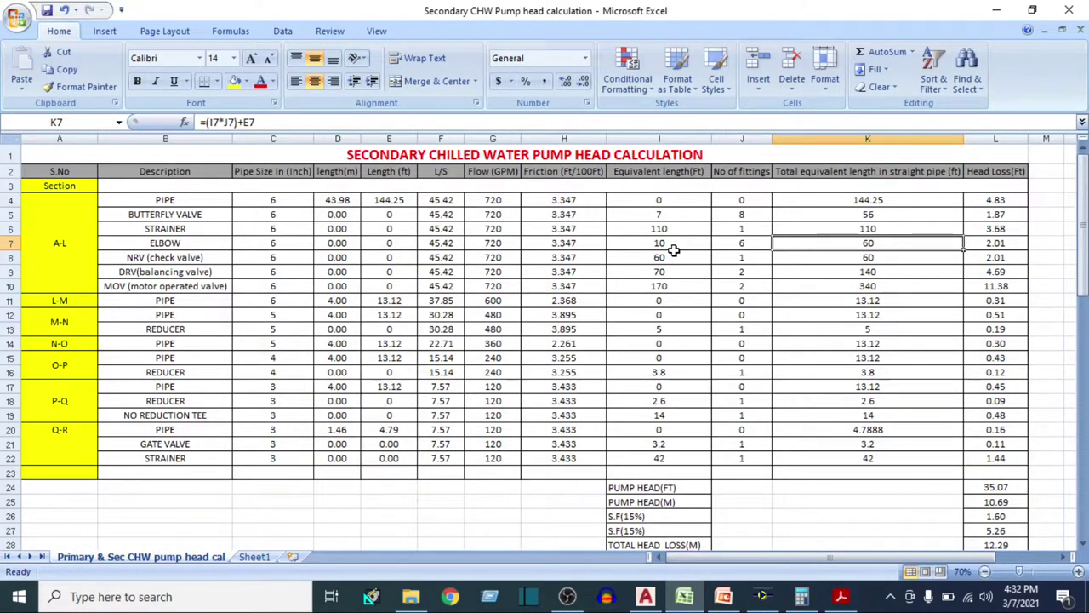
pyautogui.click(997, 243)
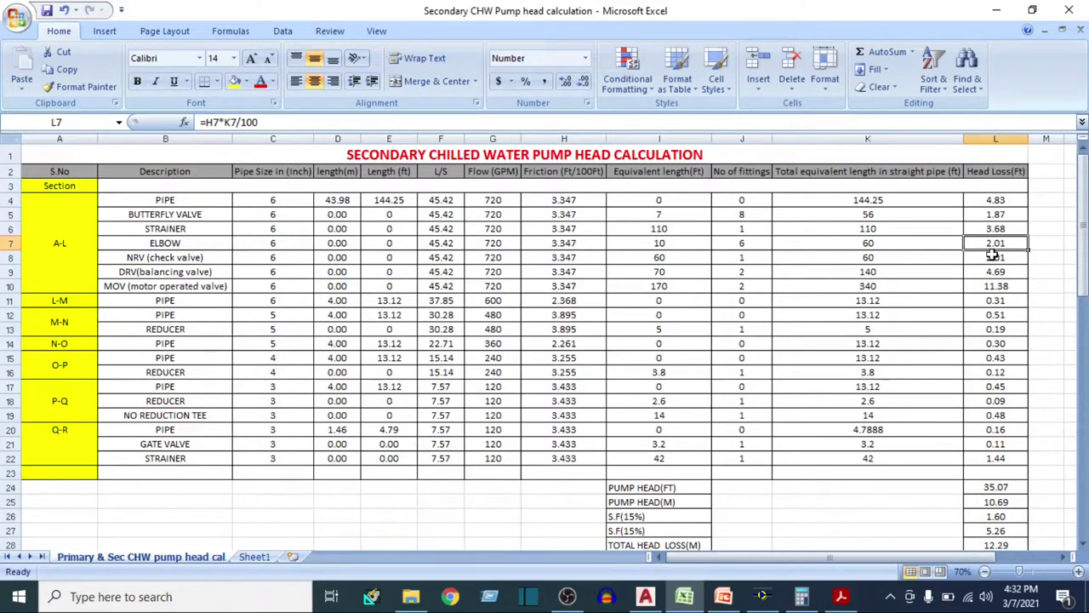
# Inspect the NRV (check valve) entry and its pipe size, and review the section A-L route in AutoCAD
pyautogui.click(152, 257)
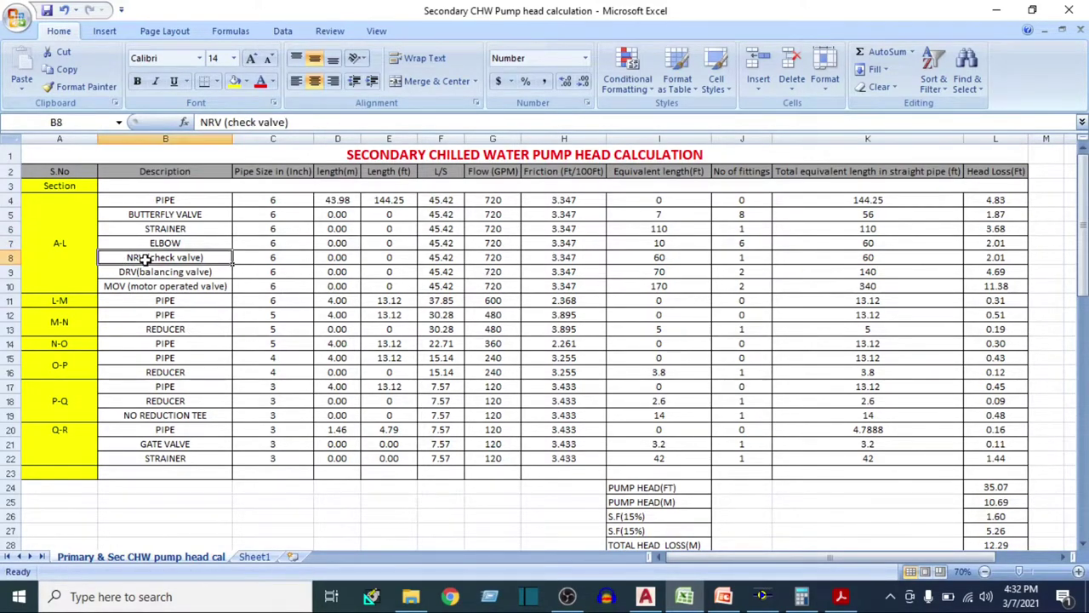
pyautogui.click(272, 257)
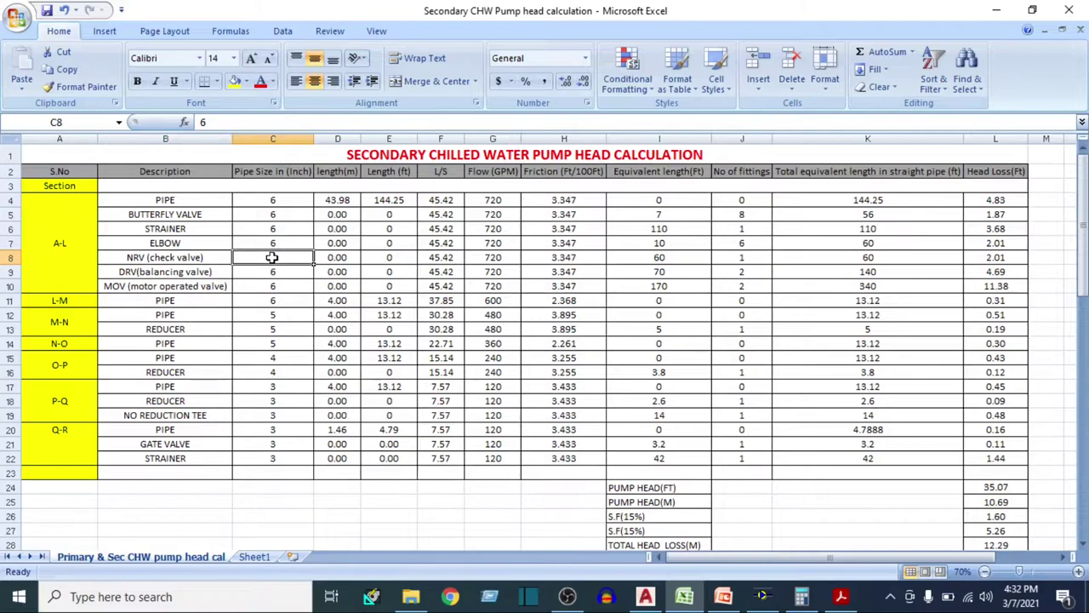
pyautogui.click(44, 240)
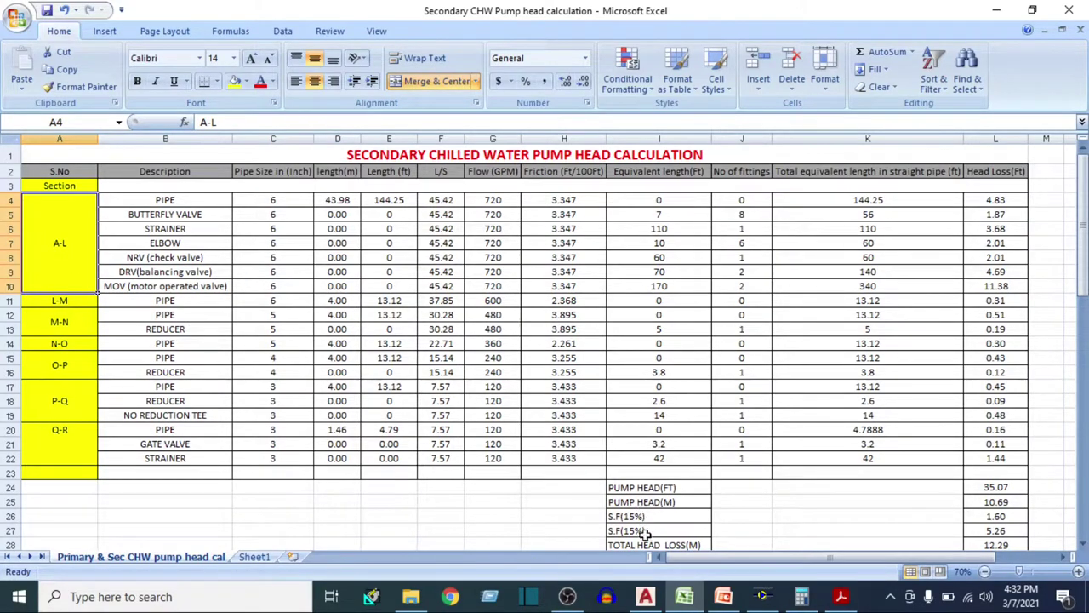
pyautogui.click(646, 596)
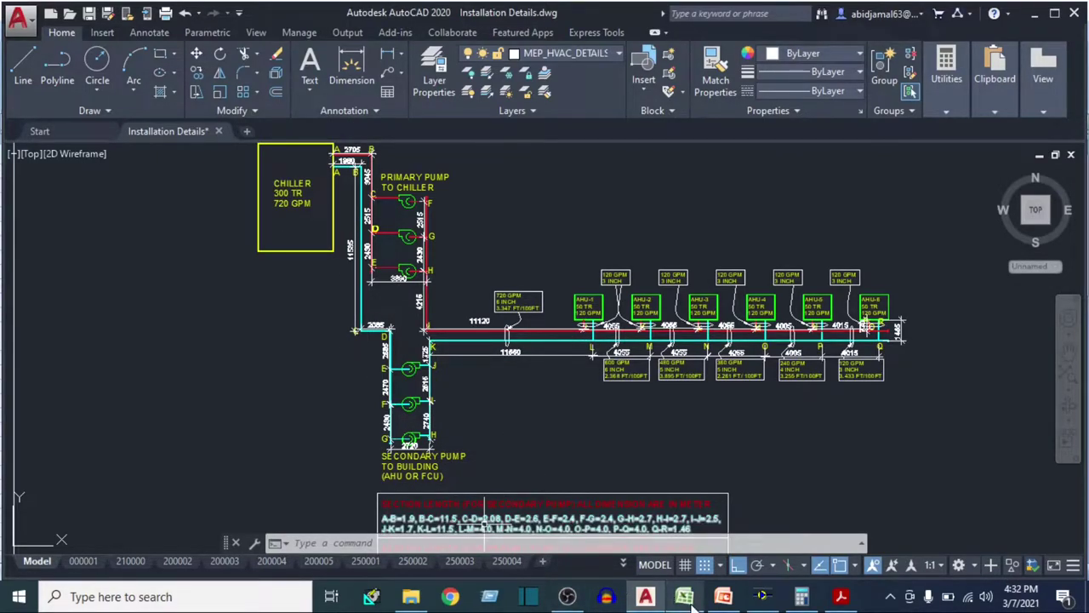
pyautogui.moveTo(691, 602)
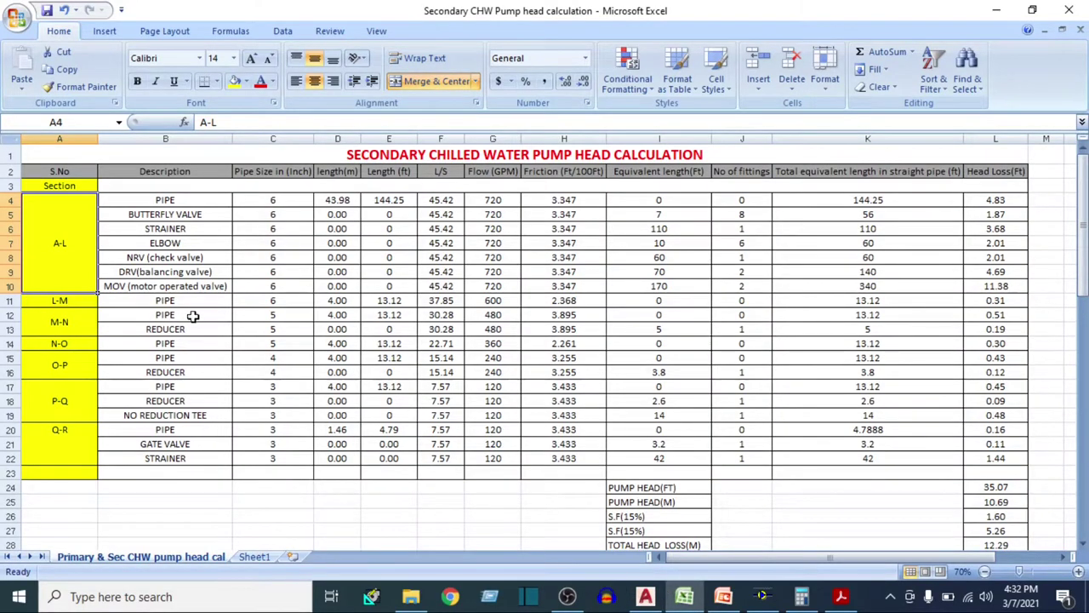
# Inspect the NRV (check valve) row's fitting count, GPM flow and friction rate in Excel
pyautogui.moveTo(209, 257); pyautogui.dragTo(745, 257)
pyautogui.click(745, 257)
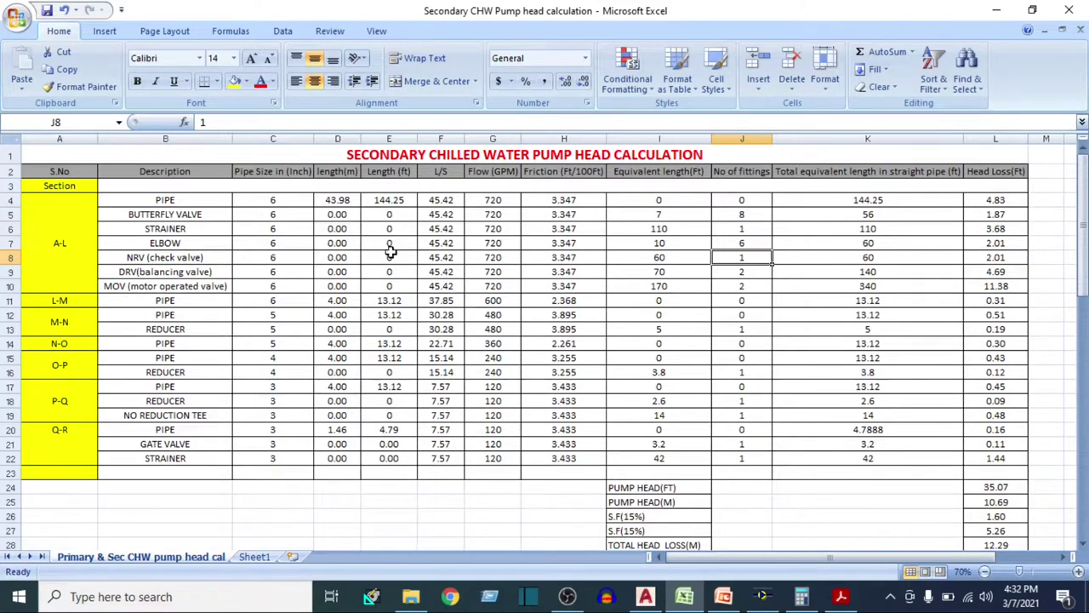
pyautogui.click(496, 257)
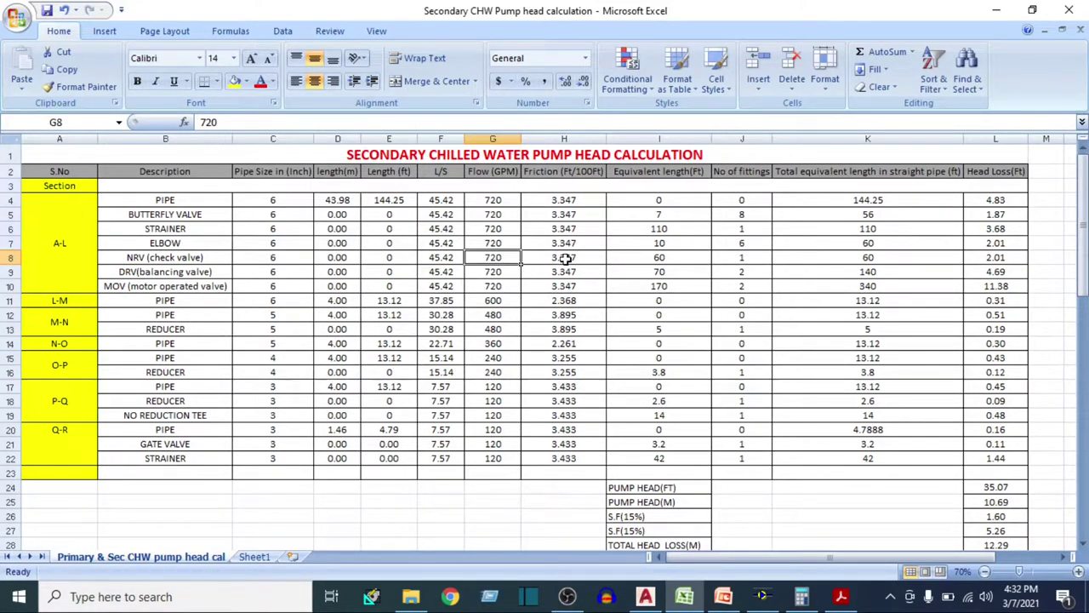
pyautogui.click(565, 259)
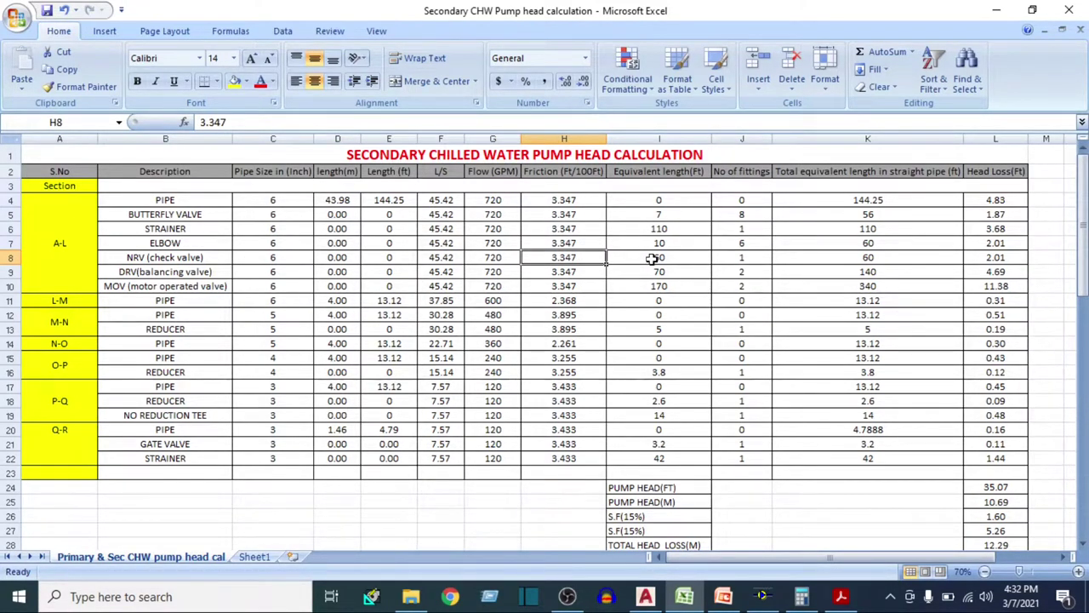
# Look up the 6-inch swing check valve's equivalent length in the Carrier valve loss table in Acrobat Reader for the NRV
pyautogui.click(175, 260)
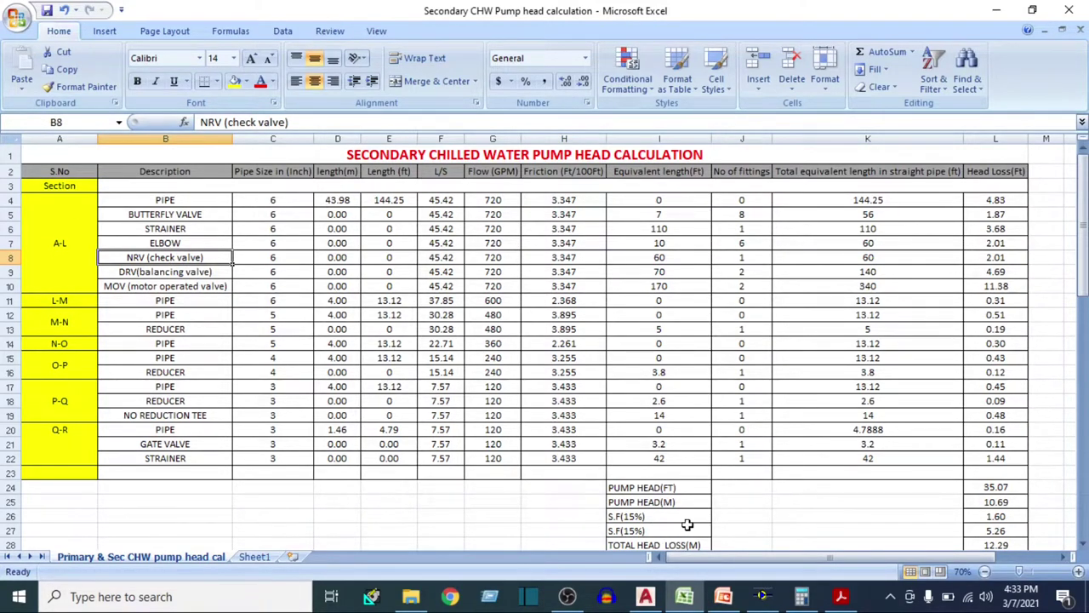
pyautogui.click(840, 595)
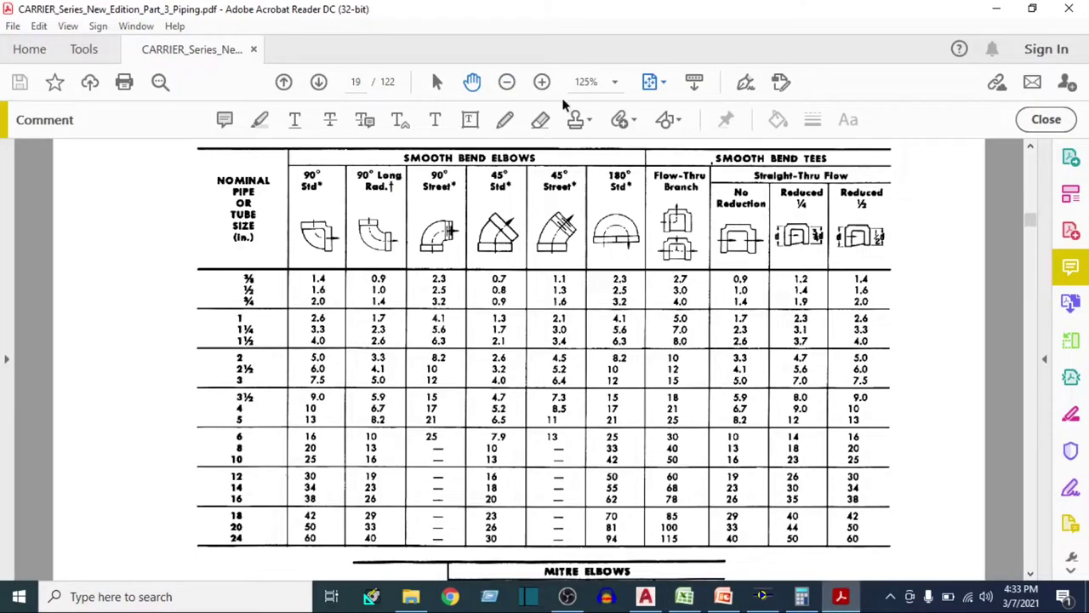
pyautogui.scroll(10, 590, 225)
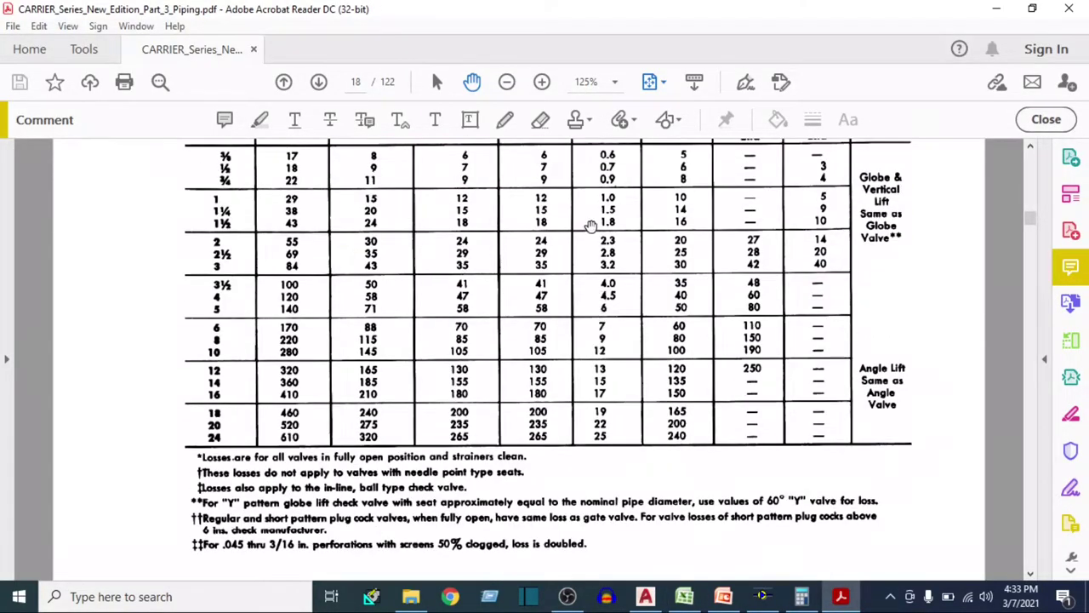
pyautogui.scroll(5, 590, 226)
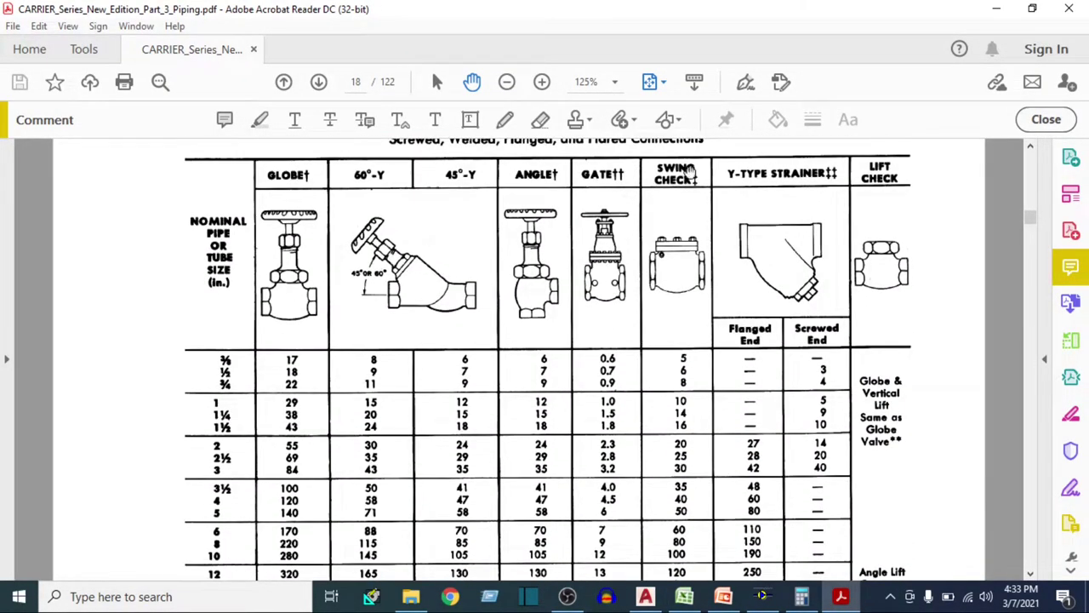
pyautogui.scroll(-1, 686, 234)
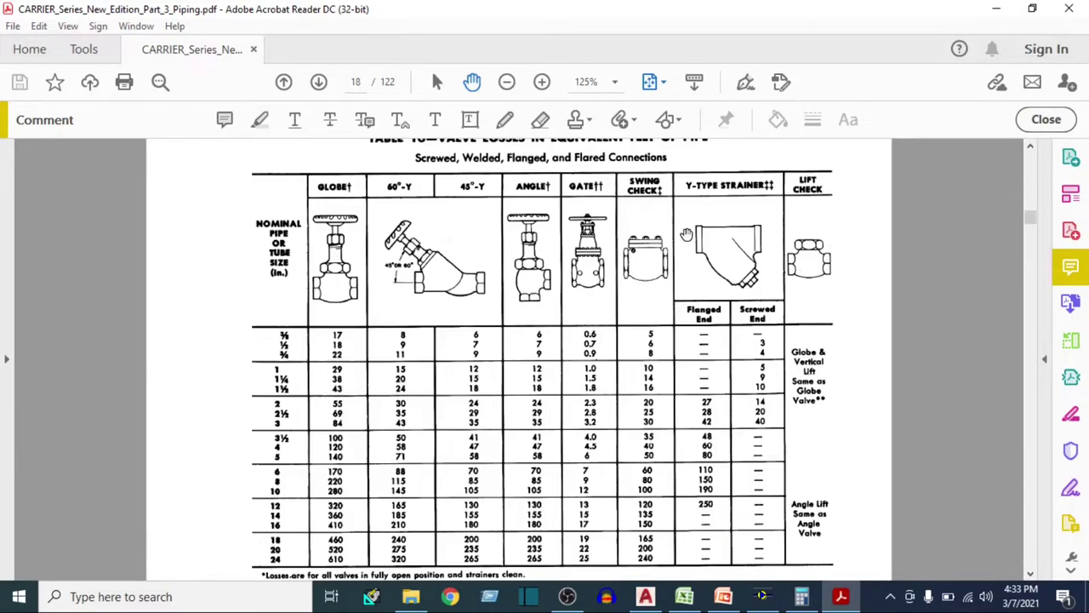
pyautogui.scroll(-1, 665, 249)
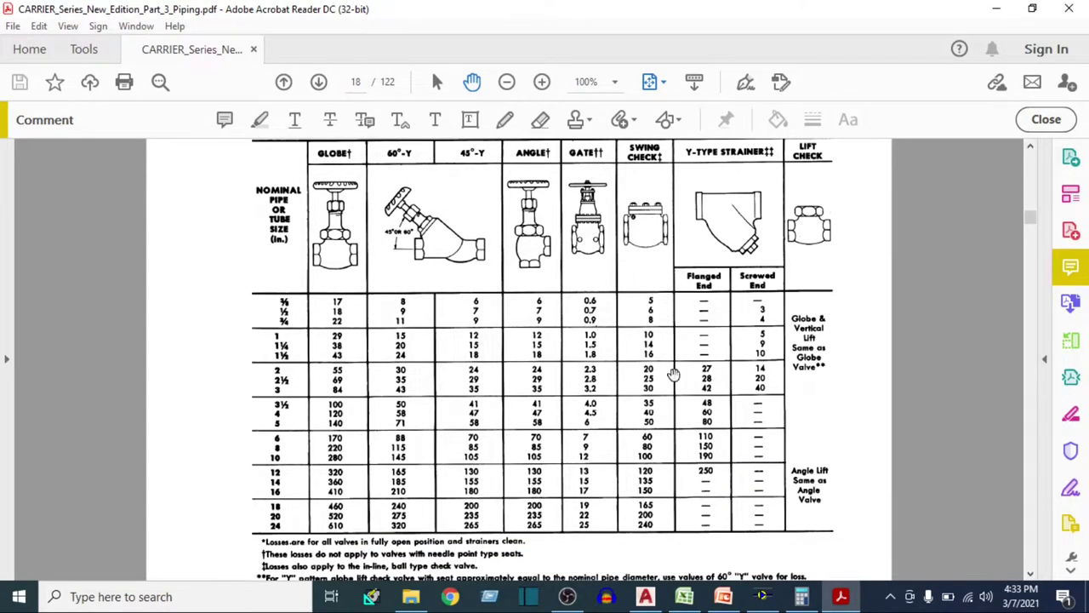
# Switch to AutoCAD and examine the swing check valve in the chilled water pump connection details, then return to the piping layout
pyautogui.click(645, 598)
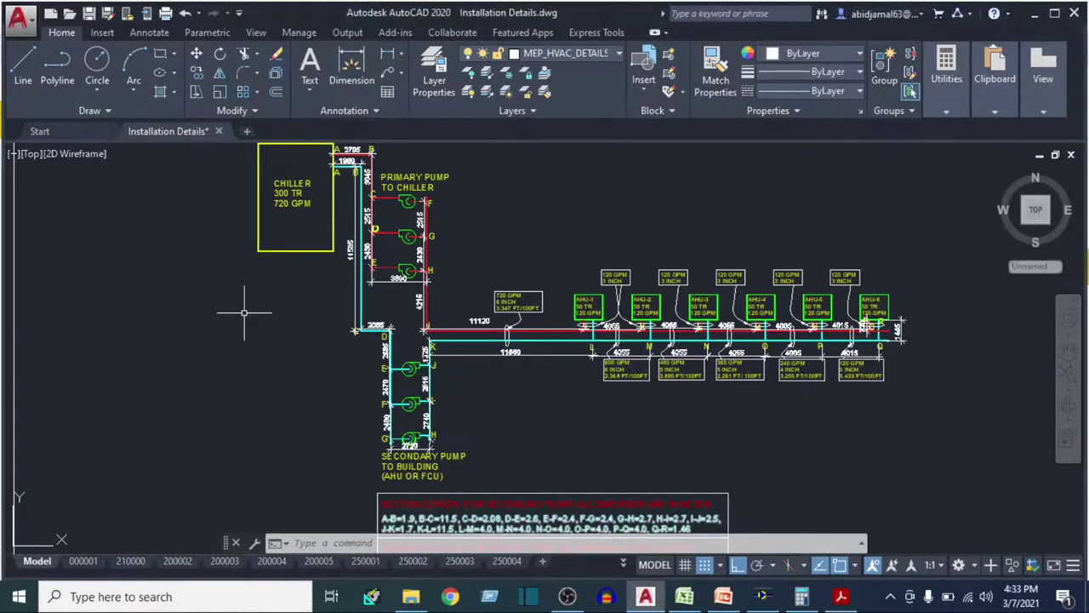
pyautogui.moveTo(243, 304); pyautogui.dragTo(741, 312)
pyautogui.scroll(3, 409, 255)
pyautogui.moveTo(315, 303); pyautogui.dragTo(783, 350)
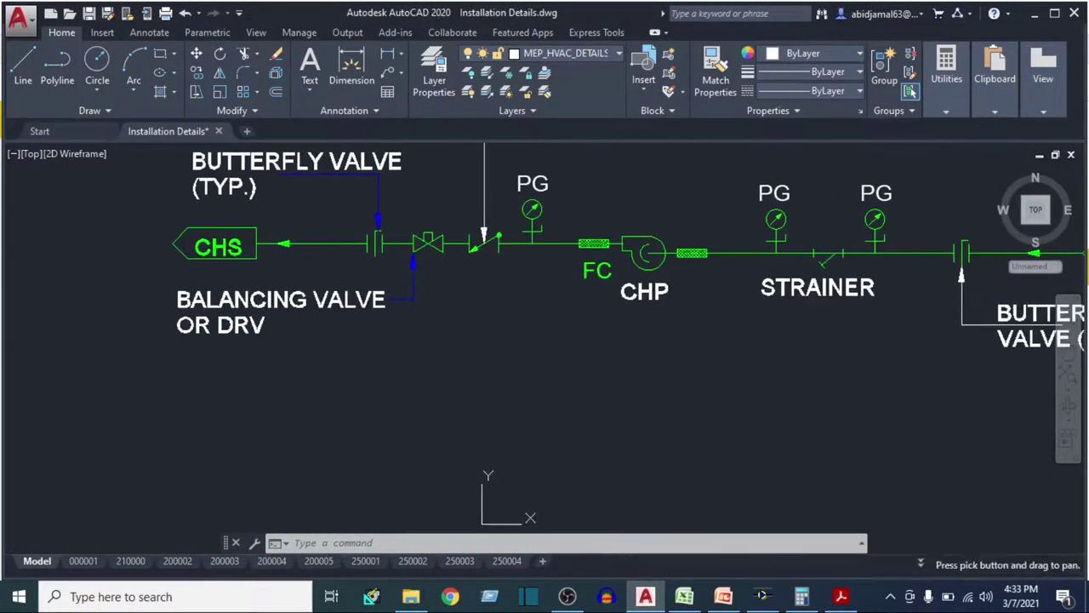
pyautogui.scroll(-3, 417, 299)
pyautogui.moveTo(474, 389); pyautogui.dragTo(436, 291)
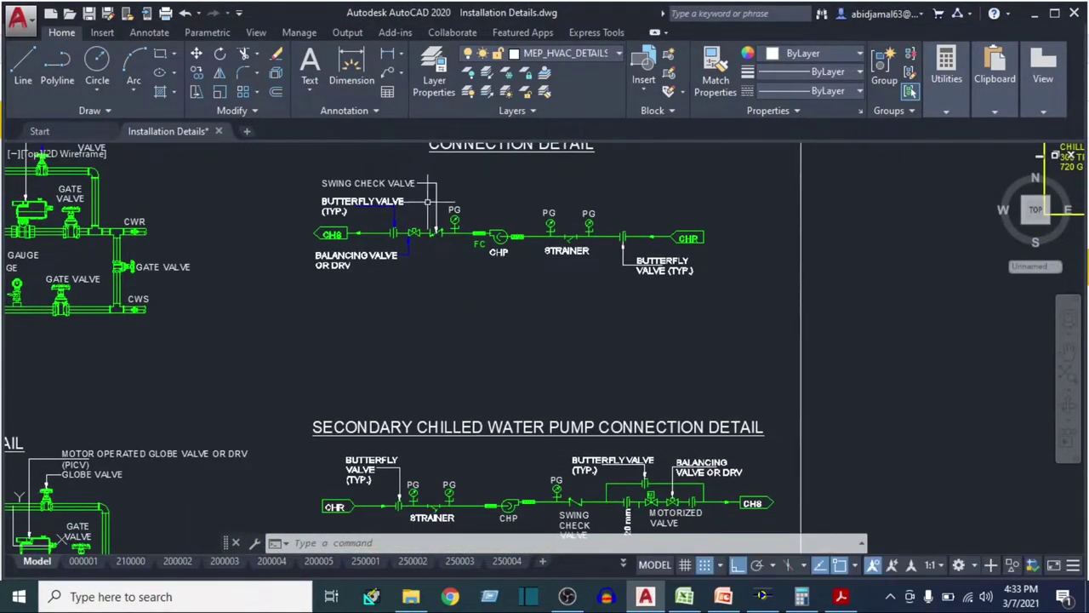
pyautogui.scroll(6, 368, 224)
pyautogui.scroll(-4, 489, 255)
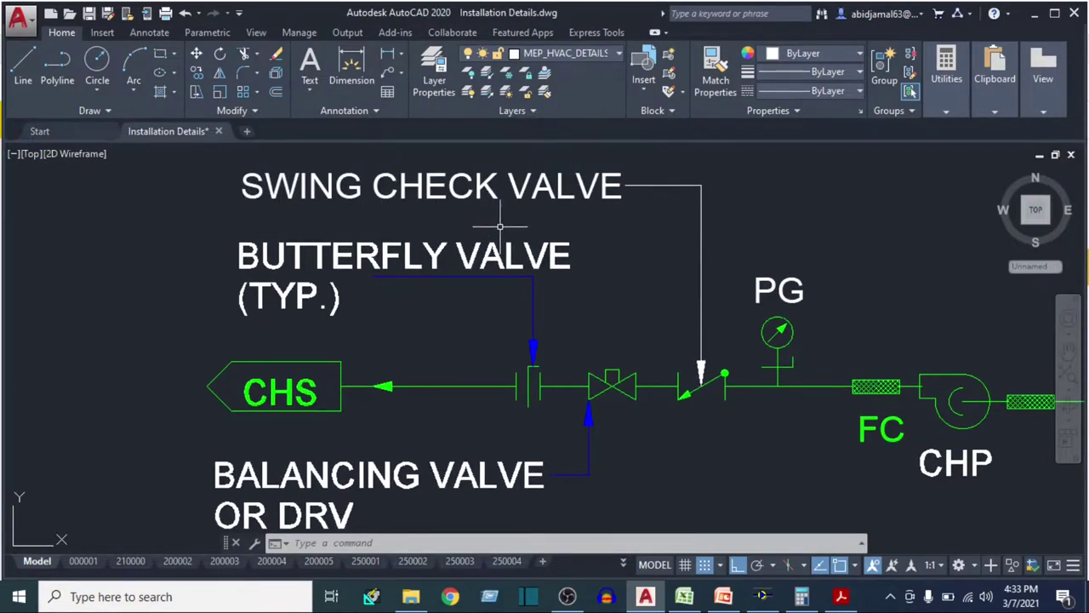
pyautogui.moveTo(1080, 378); pyautogui.dragTo(637, 275)
pyautogui.moveTo(1033, 247); pyautogui.dragTo(678, 286)
pyautogui.moveTo(745, 550); pyautogui.dragTo(566, 498)
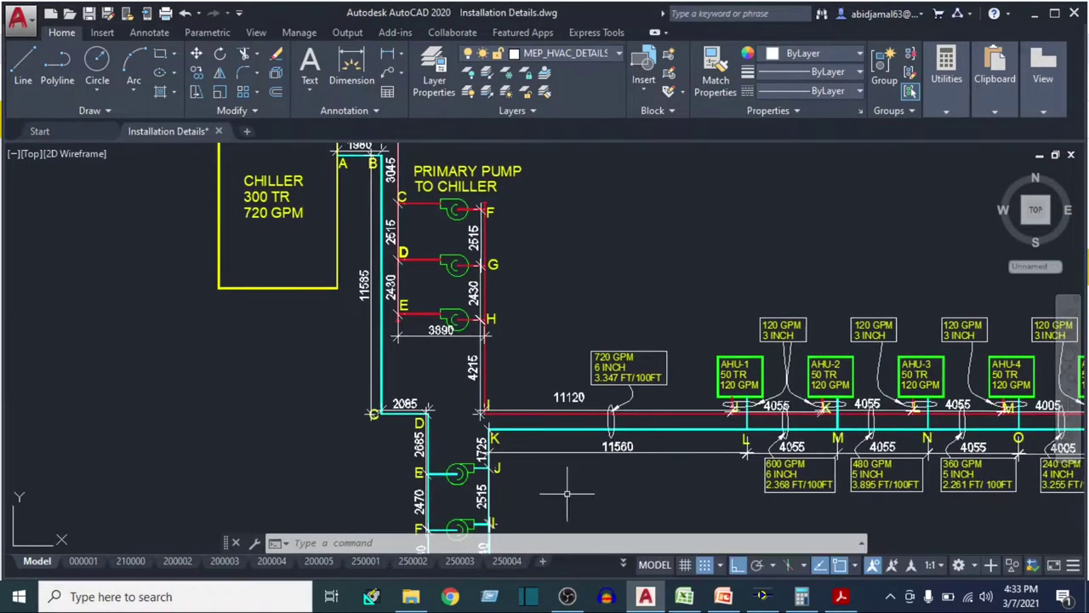
# Recheck the swing check column in the Carrier table in Acrobat Reader and inspect the NRV's equivalent length and fitting count in Excel
pyautogui.click(840, 596)
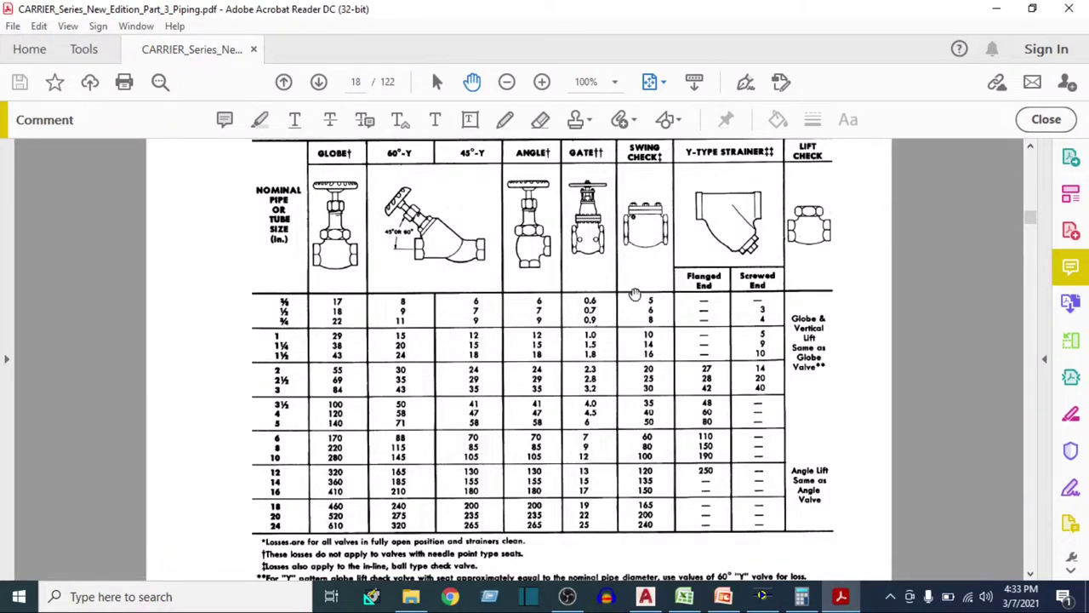
pyautogui.scroll(1, 647, 434)
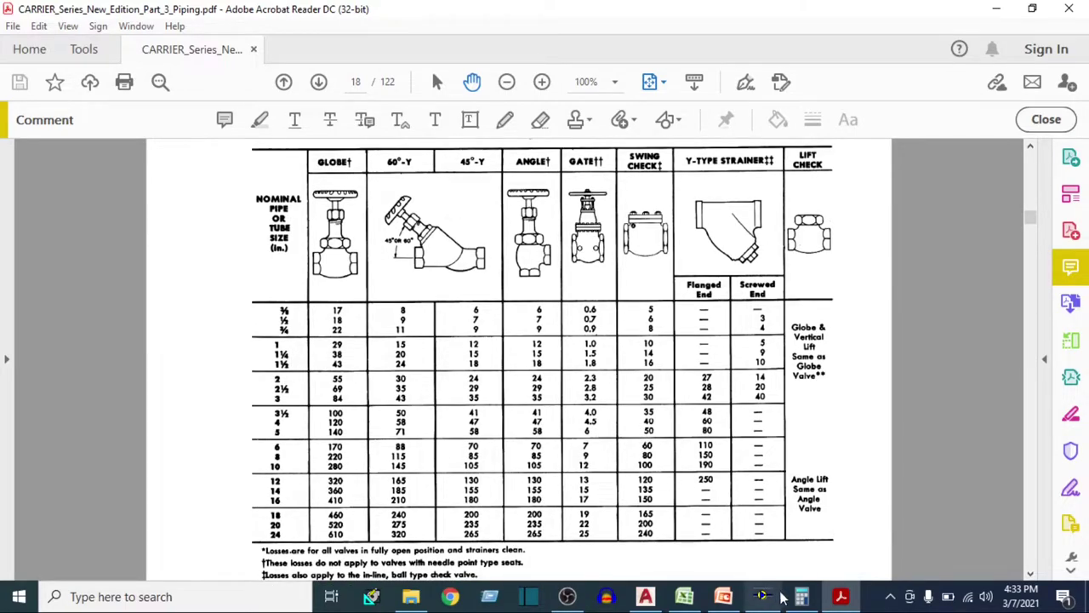
pyautogui.click(722, 596)
pyautogui.click(691, 597)
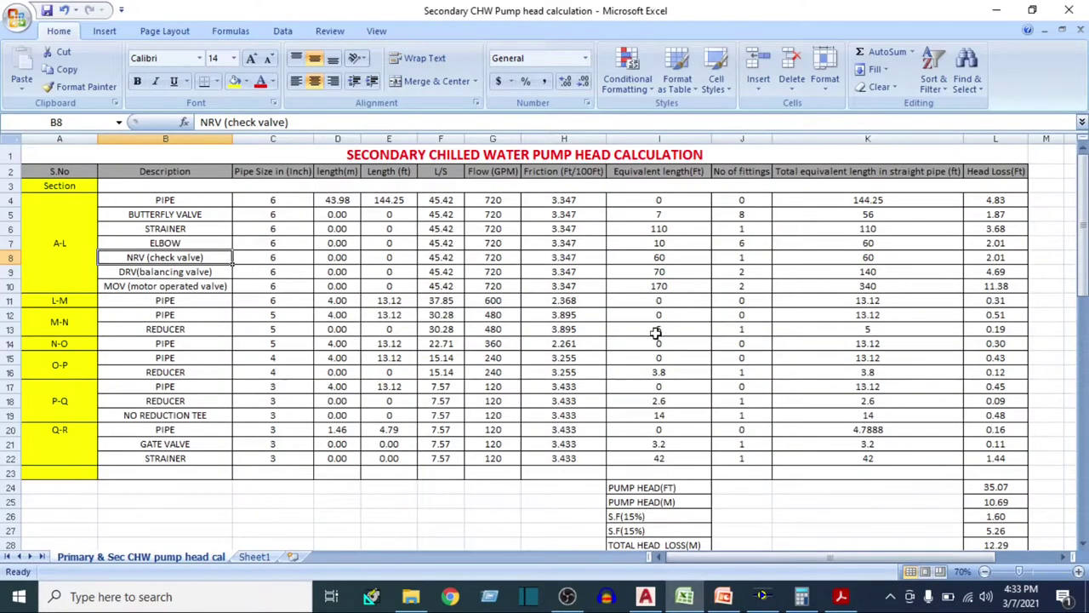
pyautogui.click(678, 257)
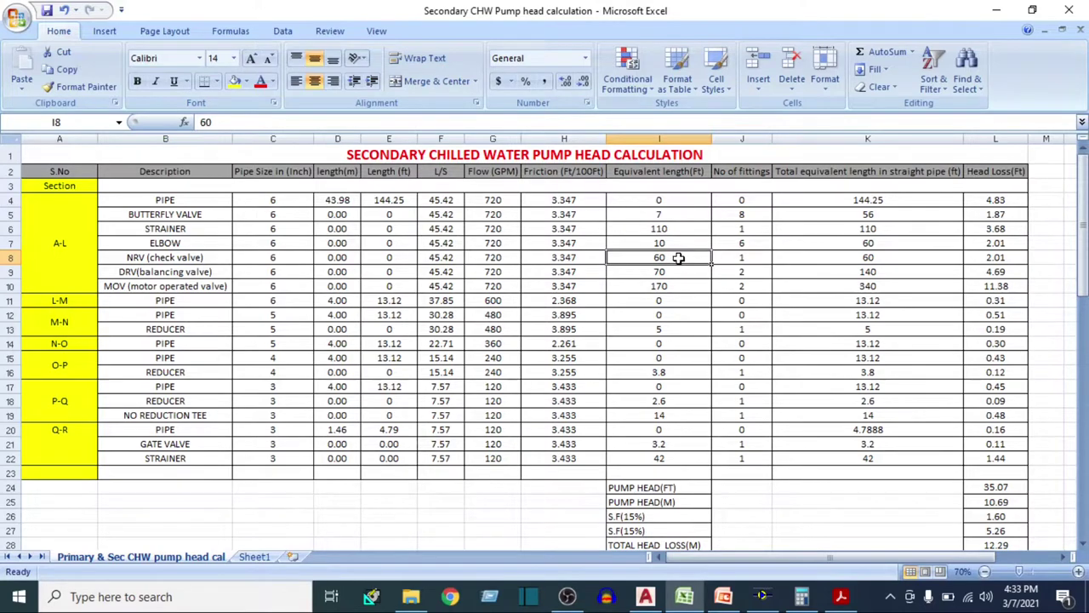
pyautogui.moveTo(737, 259); pyautogui.dragTo(705, 258)
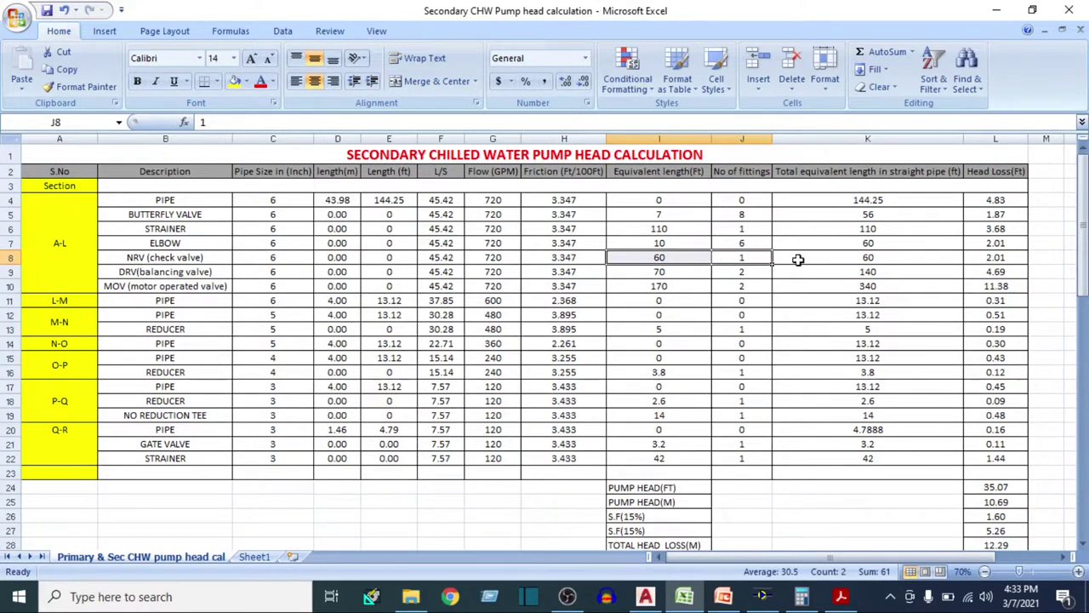
# Review the check valve's head loss formula and the DRV balancing valve row, checking its equivalent length against the Carrier valve losses table in Acrobat Reader
pyautogui.click(998, 256)
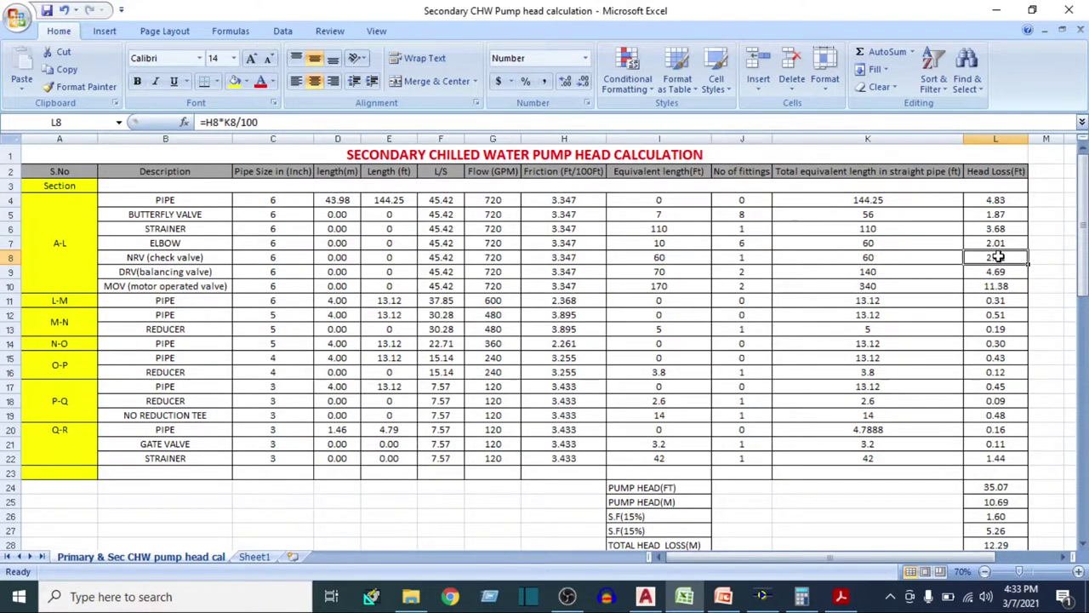
pyautogui.click(131, 268)
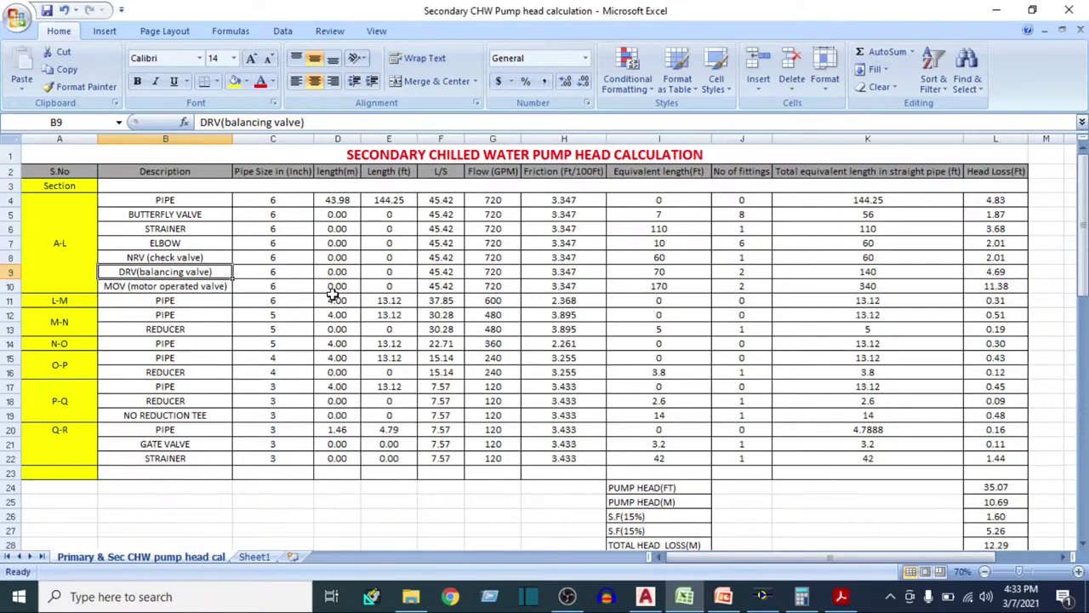
pyautogui.moveTo(271, 273); pyautogui.dragTo(678, 271)
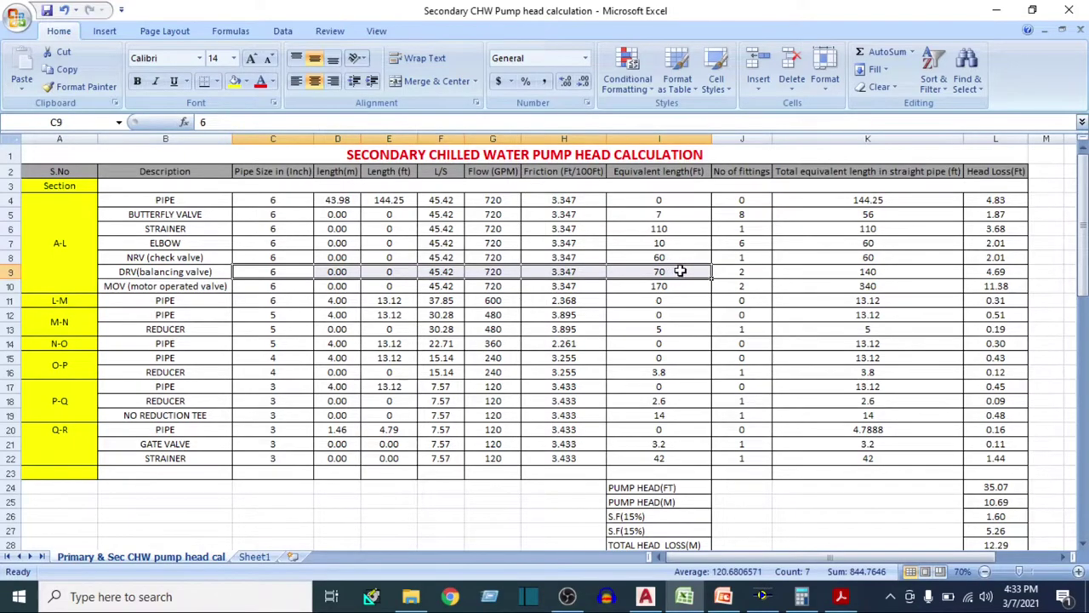
pyautogui.click(683, 270)
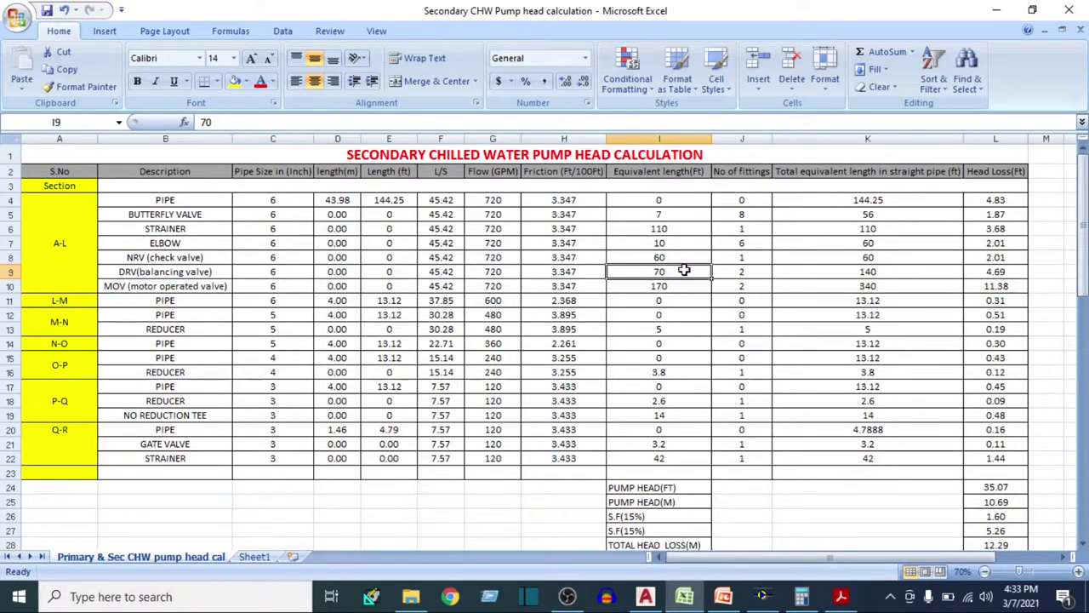
pyautogui.click(840, 596)
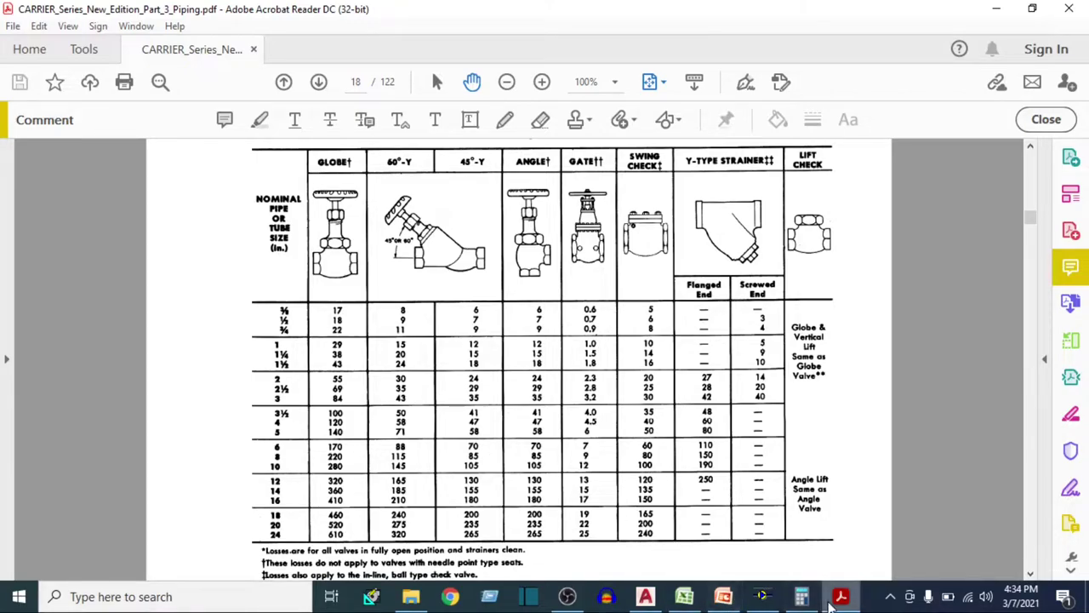
pyautogui.click(684, 596)
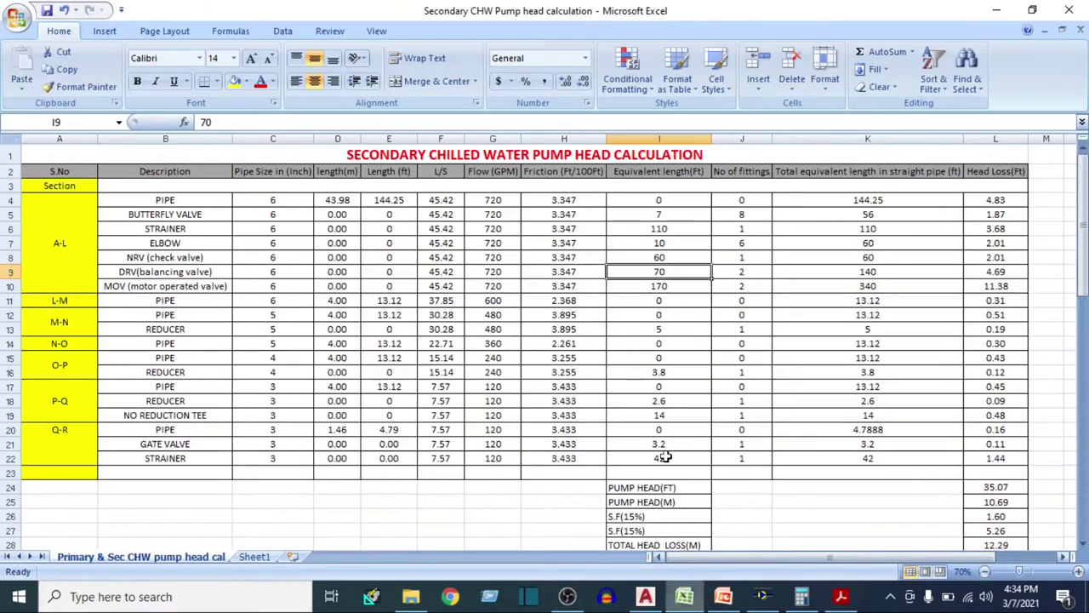
pyautogui.click(740, 273)
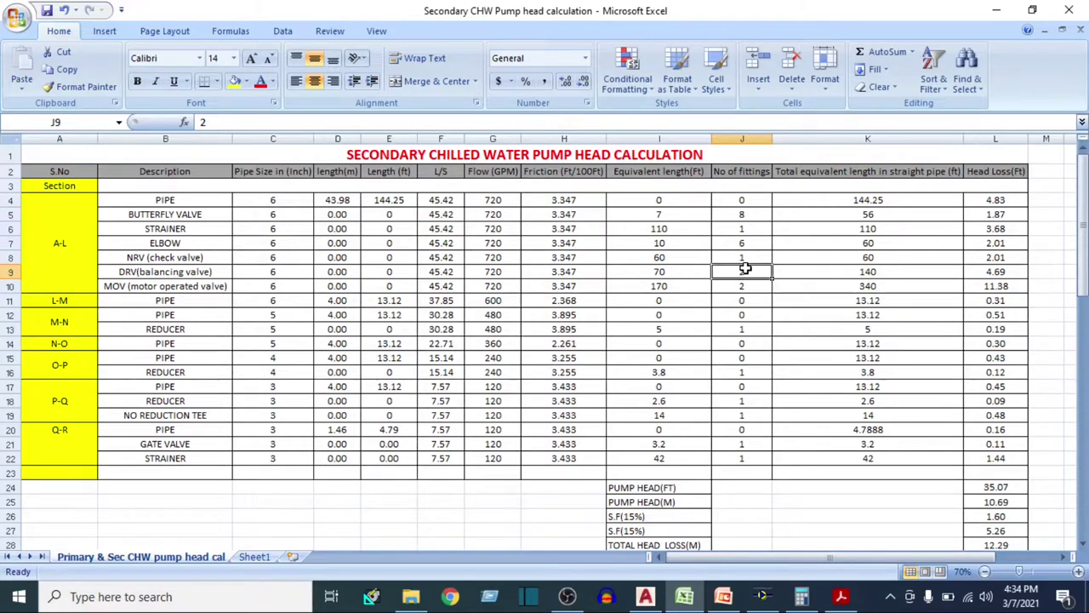
pyautogui.click(861, 274)
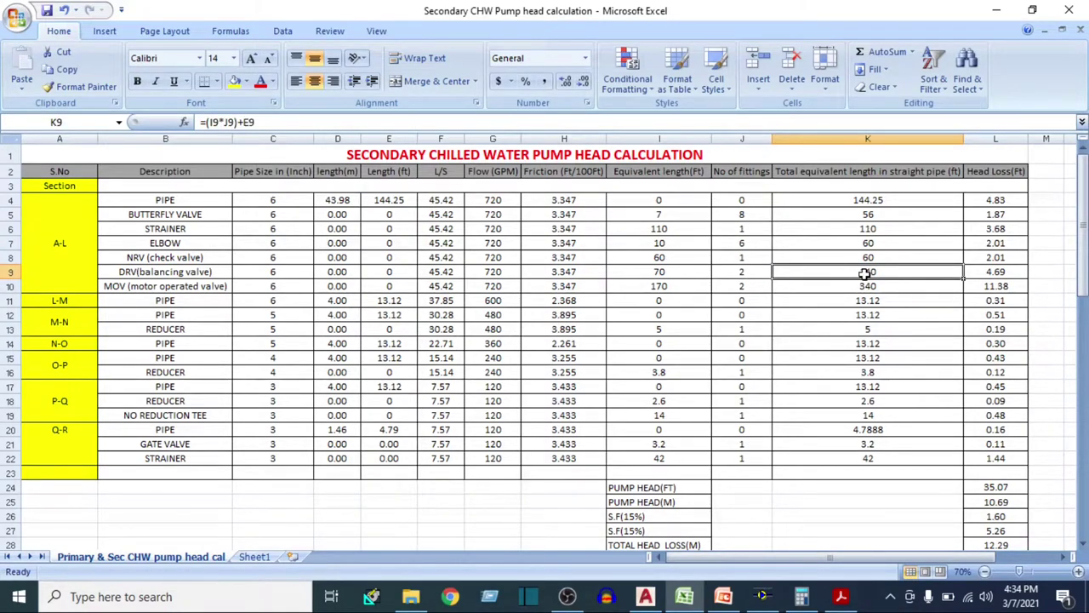
pyautogui.click(981, 270)
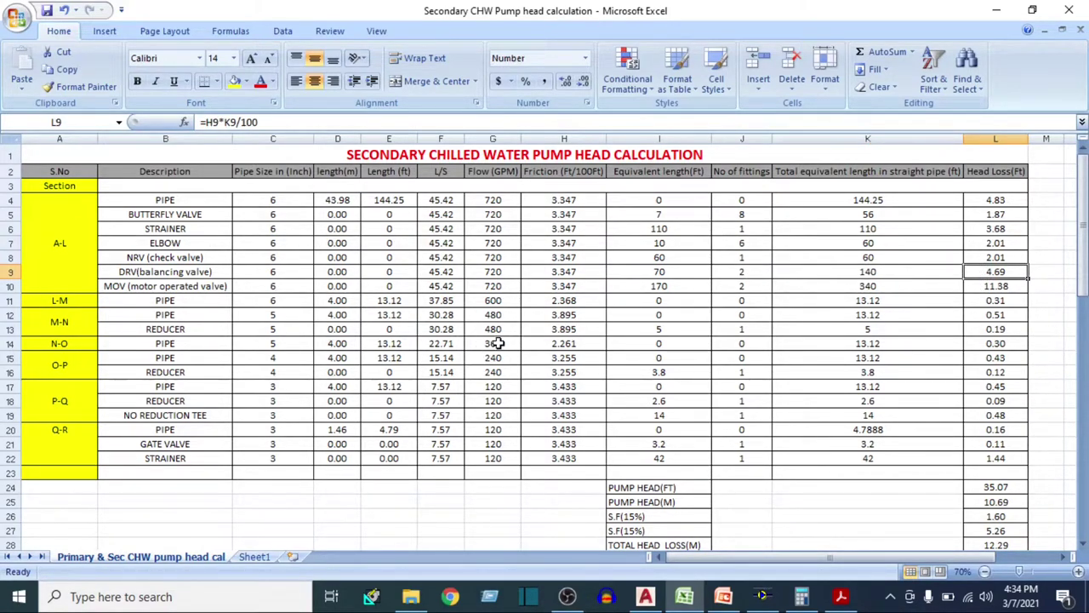
# Check the motor operated valve's equivalent length against Table 10 in the Carrier PDF and review its row through to the head loss formula in Excel
pyautogui.click(150, 288)
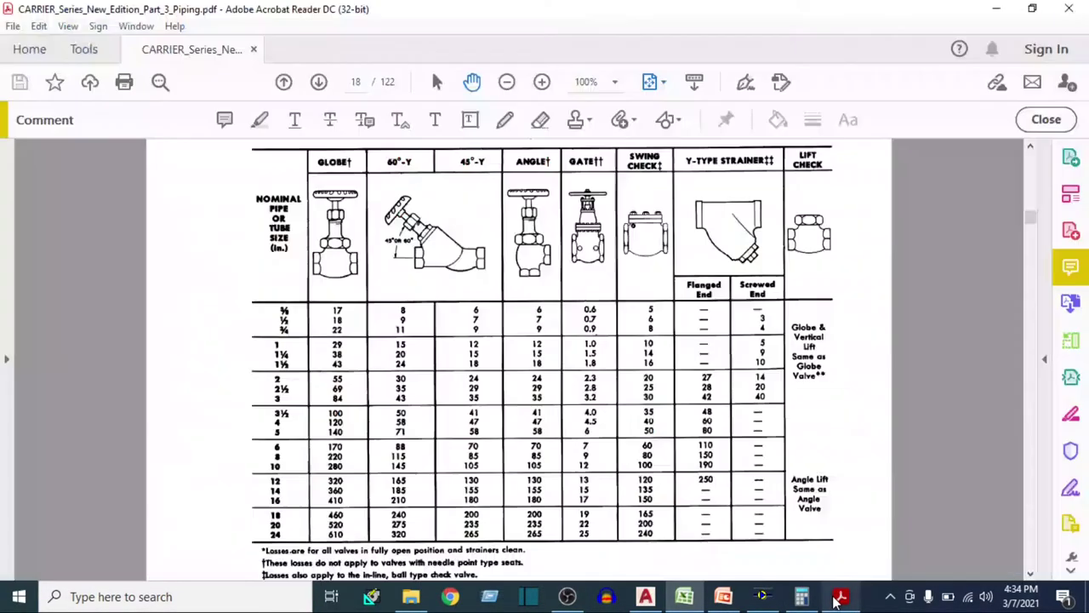
pyautogui.click(840, 595)
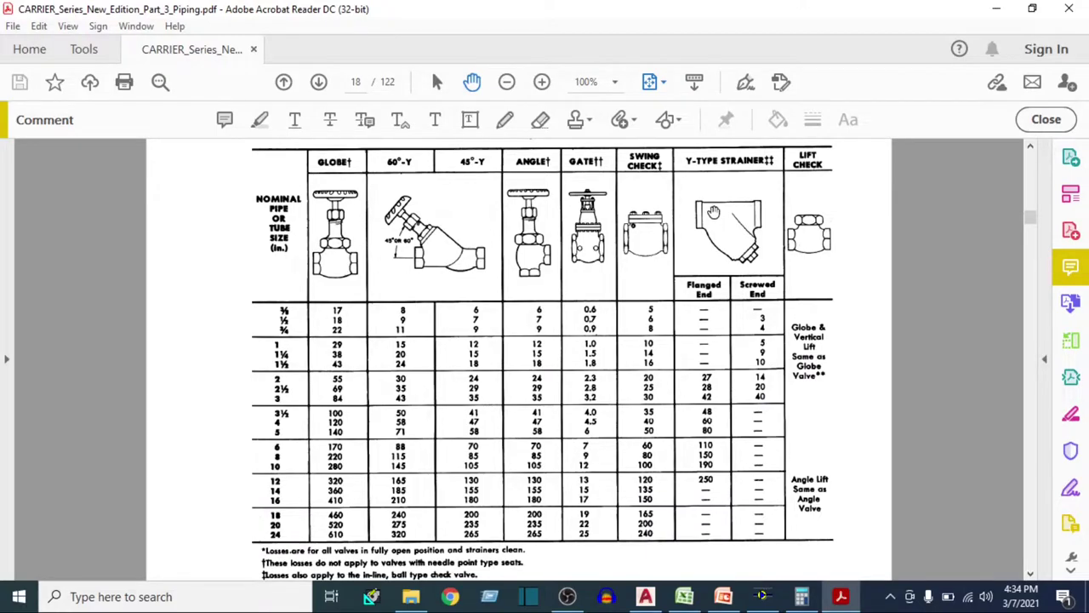
pyautogui.moveTo(713, 212); pyautogui.dragTo(706, 247)
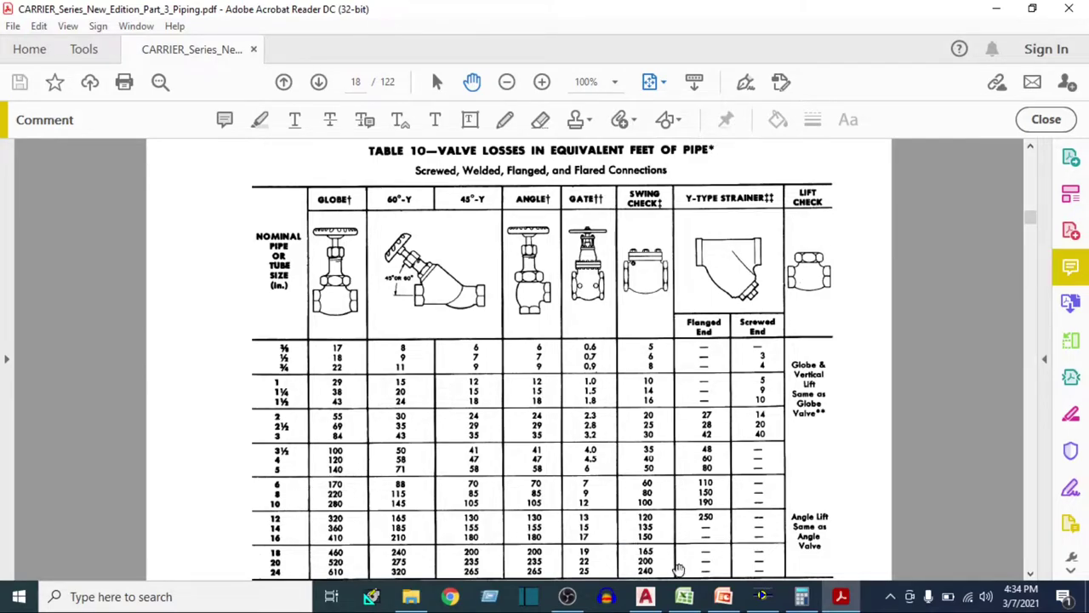
pyautogui.click(684, 595)
pyautogui.click(660, 285)
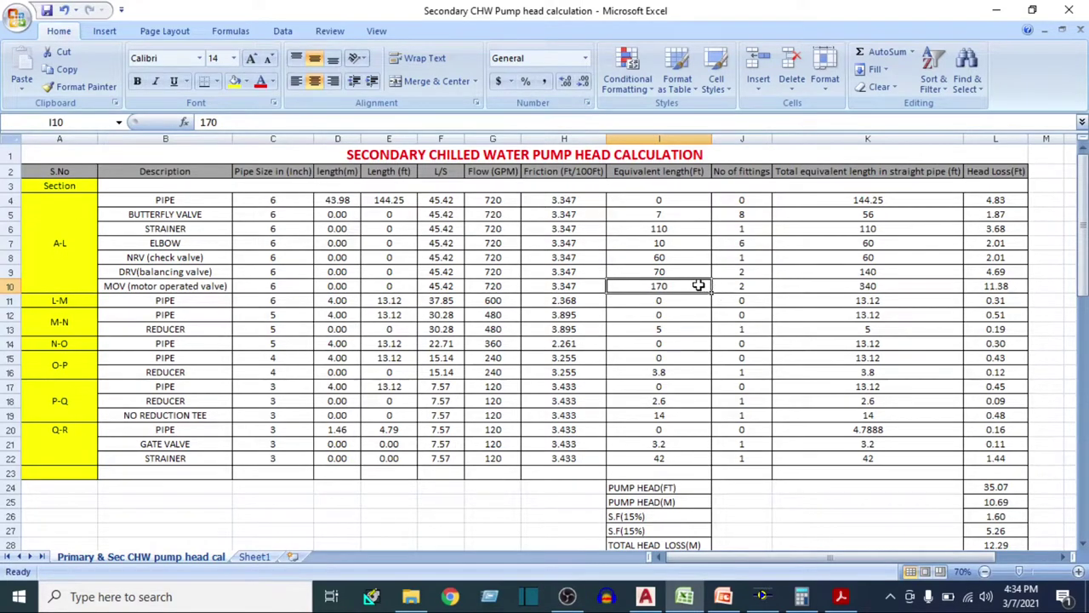
pyautogui.moveTo(698, 285); pyautogui.dragTo(992, 286)
pyautogui.click(994, 286)
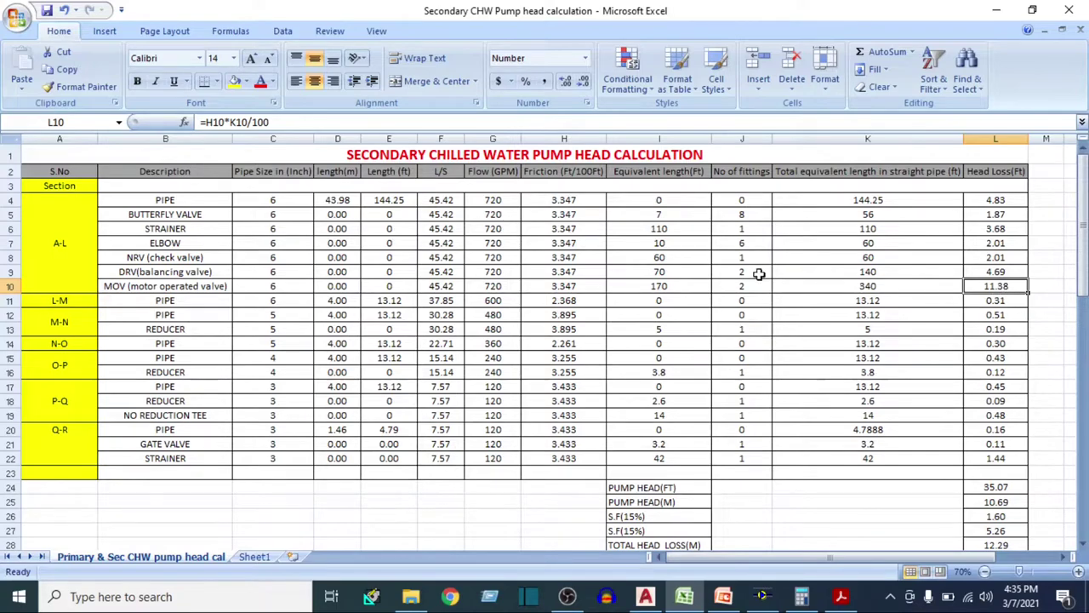
# Locate section L-M on the chilled water piping schematic in AutoCAD and examine its flow, size and friction labels
pyautogui.click(51, 301)
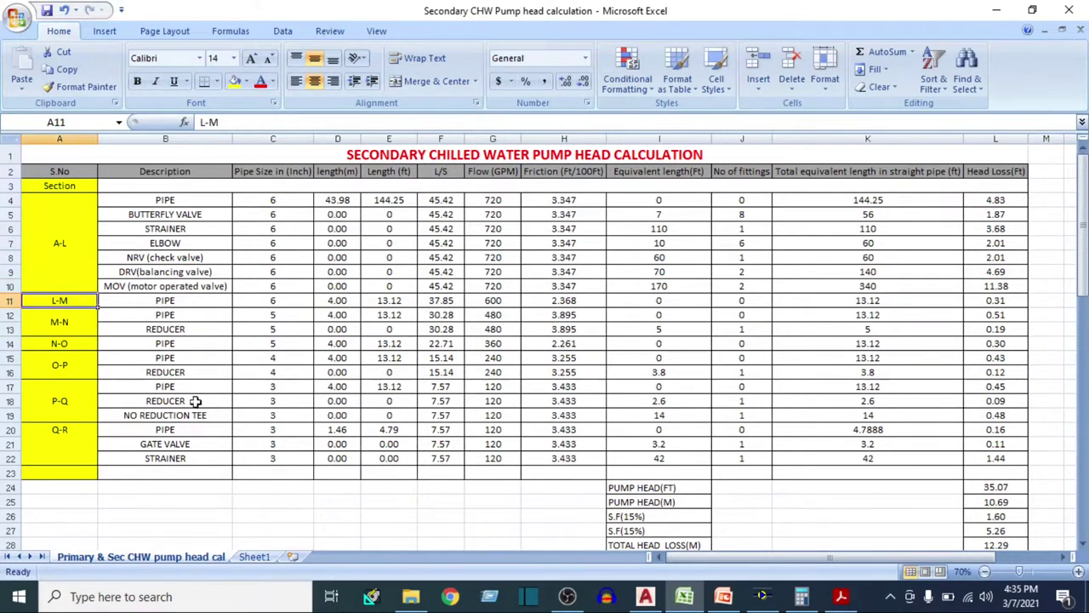
pyautogui.click(645, 595)
pyautogui.moveTo(783, 326); pyautogui.dragTo(379, 284)
pyautogui.scroll(5, 418, 415)
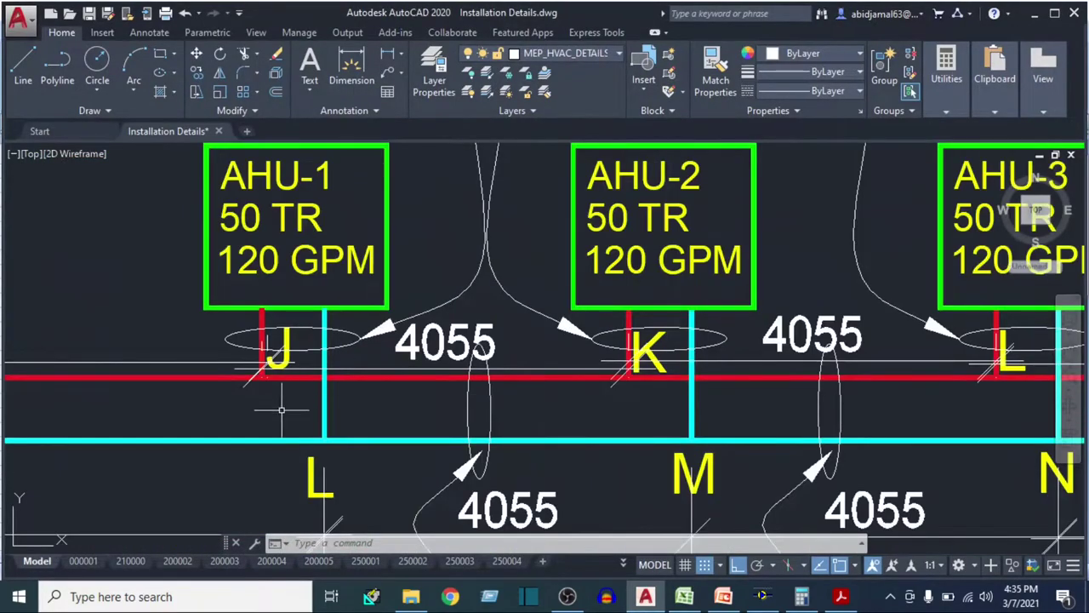
pyautogui.moveTo(418, 416); pyautogui.dragTo(373, 372)
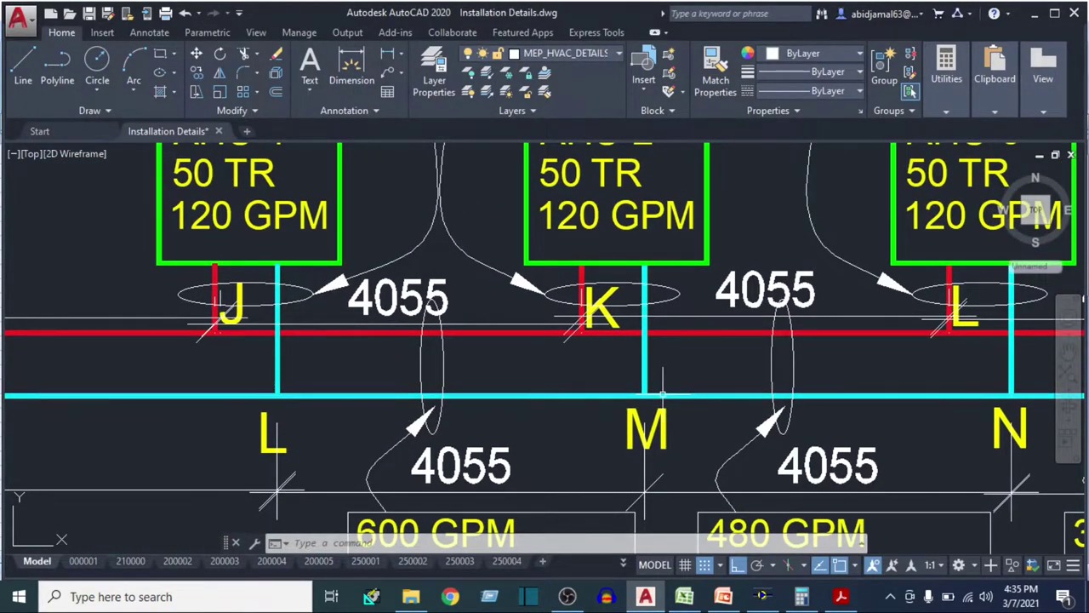
pyautogui.scroll(-2, 648, 379)
pyautogui.moveTo(640, 377); pyautogui.dragTo(763, 349)
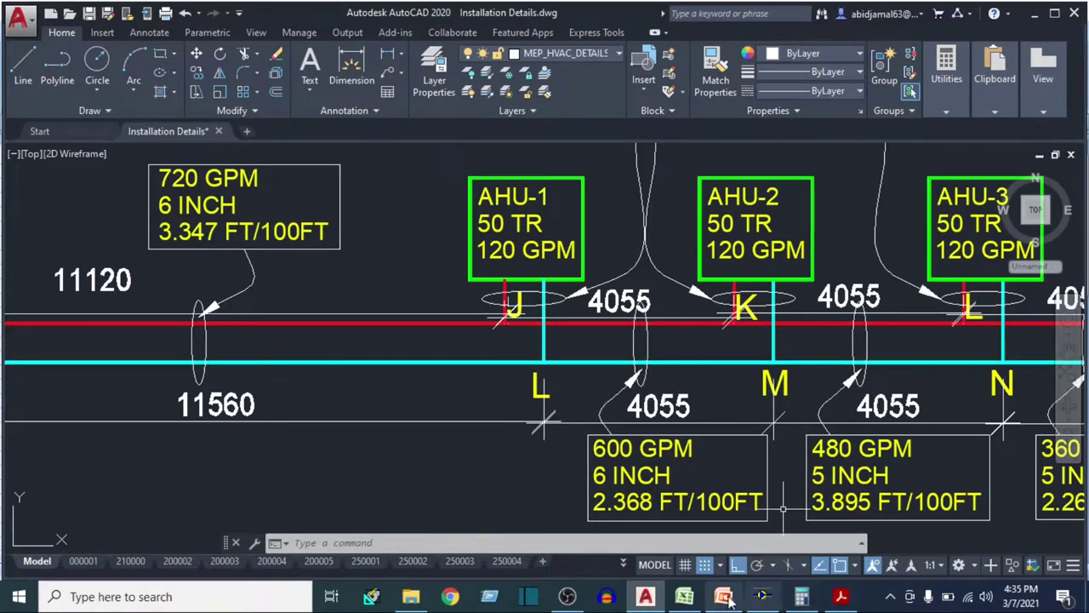
# Compare the L-M pipe size and length in the Excel sheet with the section's dimension in the AutoCAD drawing
pyautogui.click(684, 595)
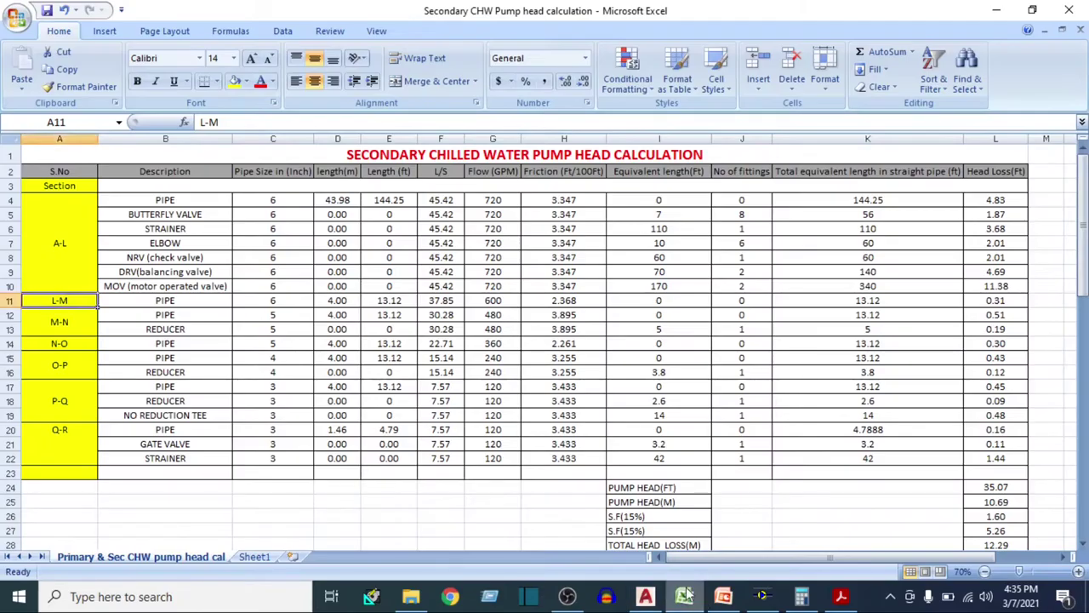
pyautogui.click(10, 300)
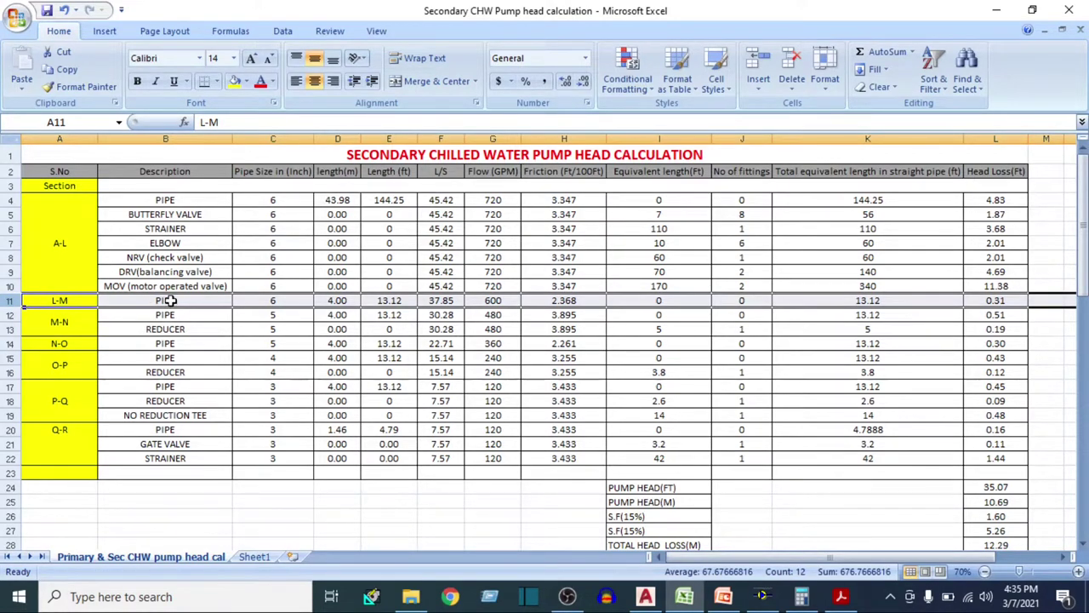
pyautogui.click(259, 301)
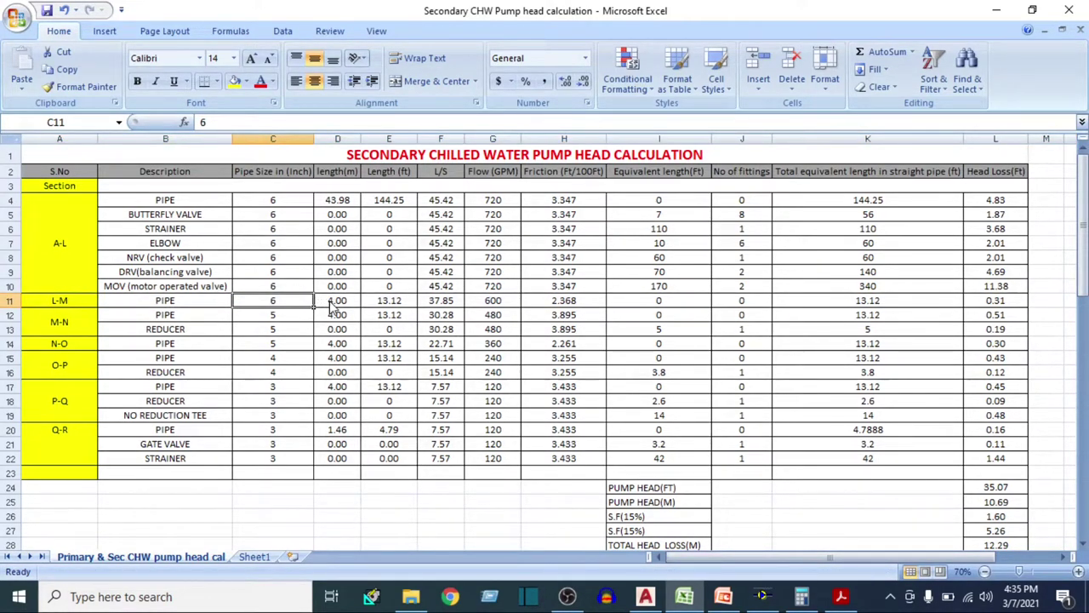
pyautogui.click(646, 596)
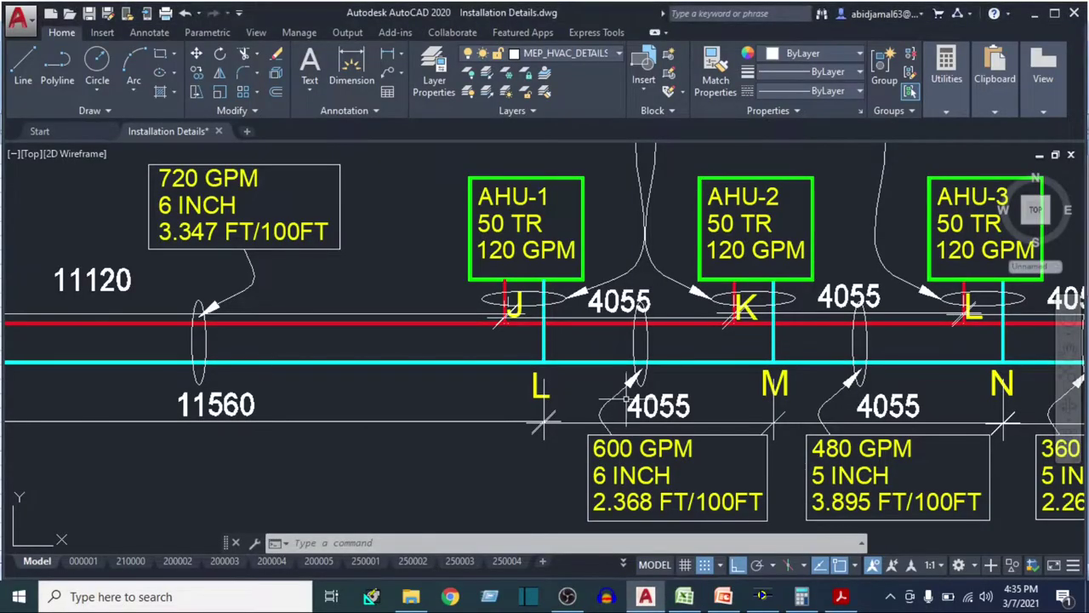
pyautogui.click(685, 595)
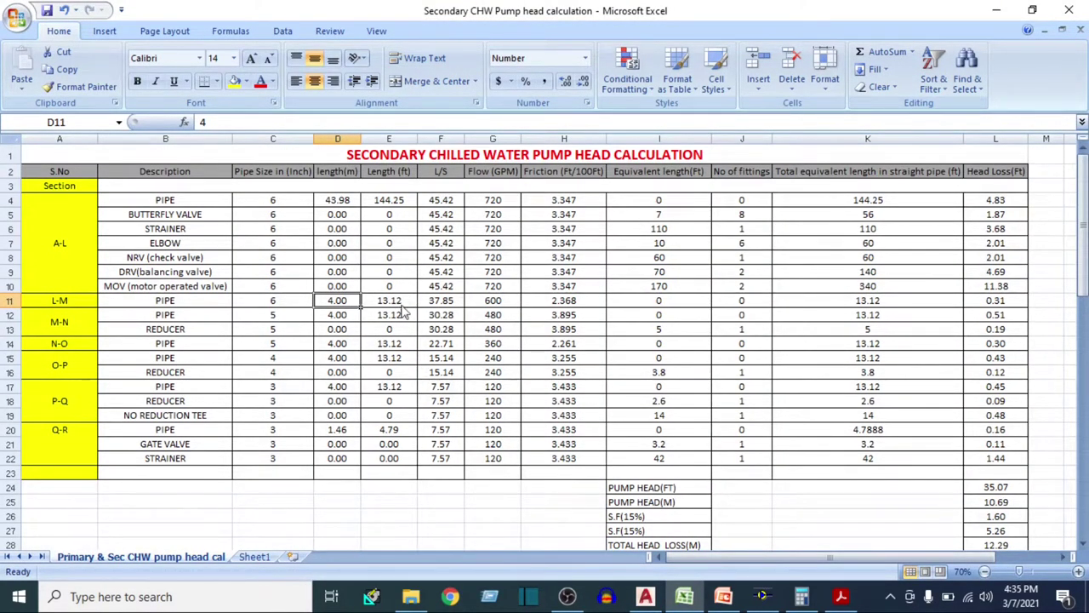
pyautogui.click(391, 302)
# Check the L-M row's L/S formula and GPM flow against the flow label in the AutoCAD drawing
pyautogui.click(442, 303)
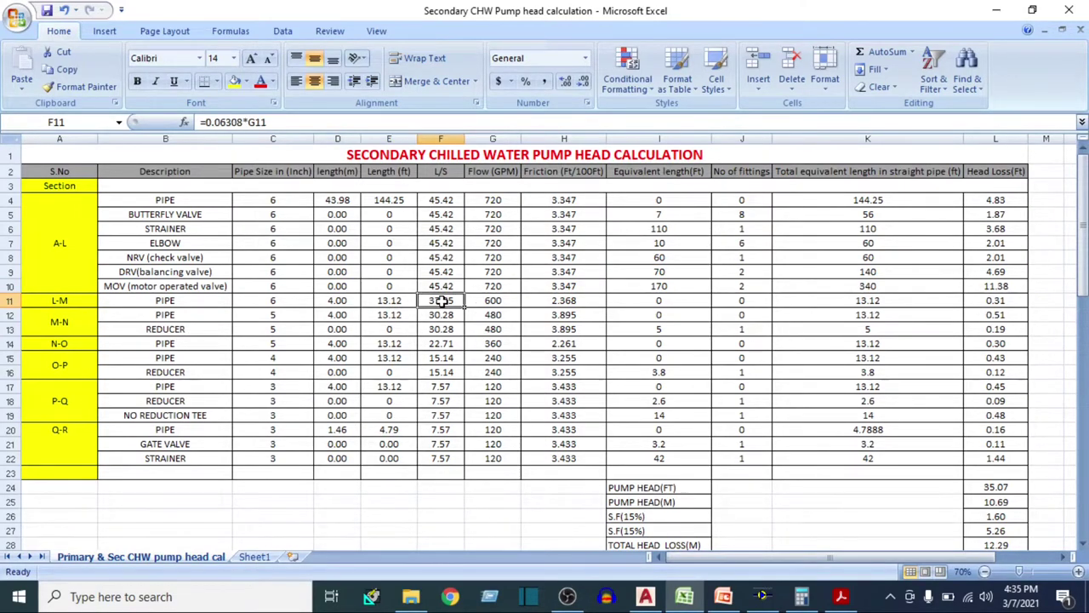
pyautogui.click(485, 303)
pyautogui.click(646, 596)
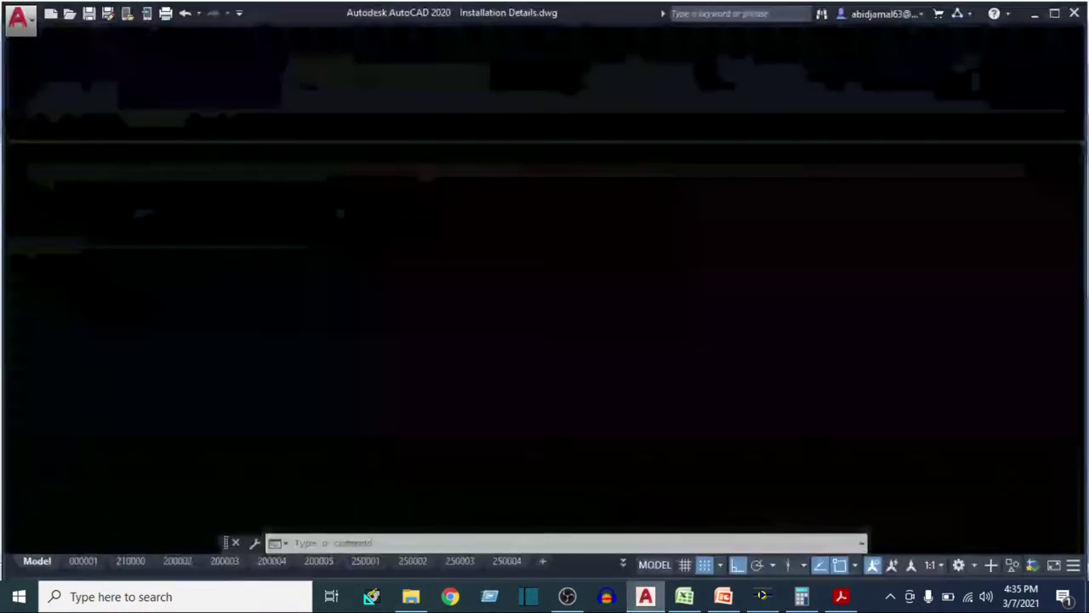
pyautogui.click(684, 596)
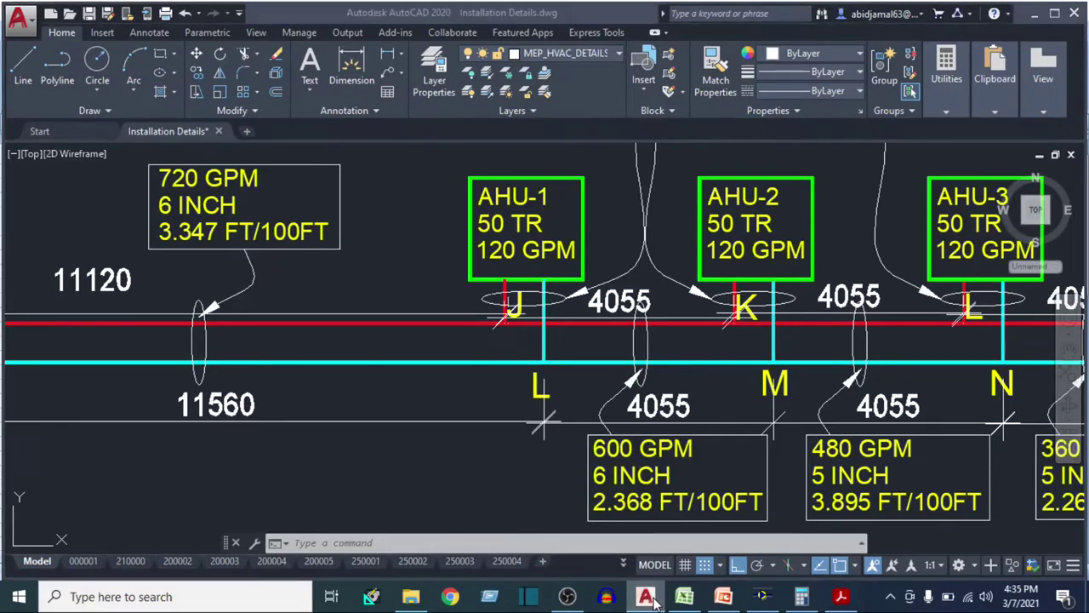
pyautogui.click(442, 301)
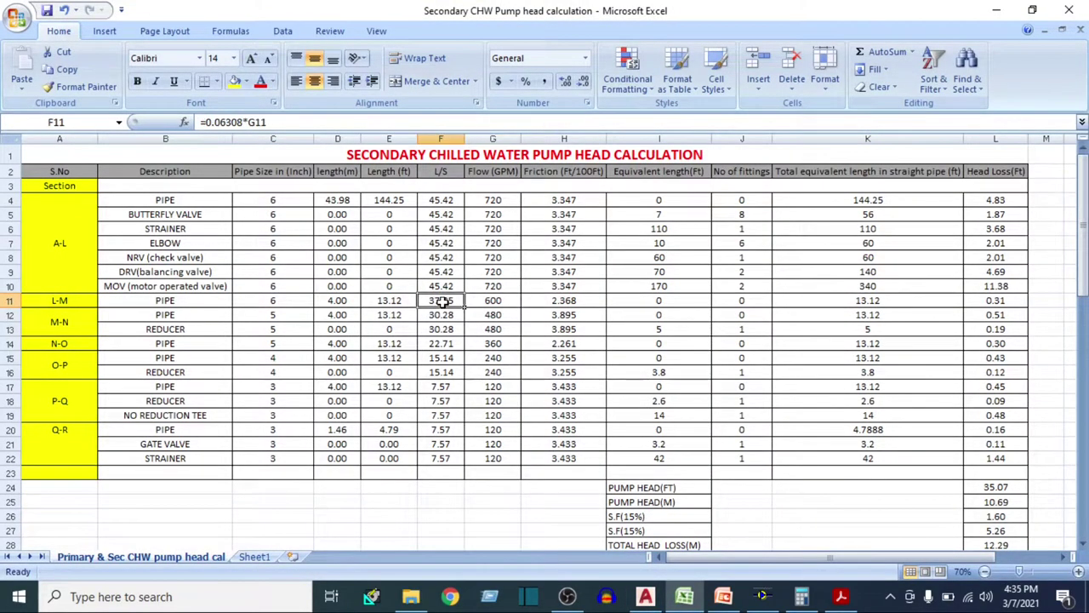
# Compare the L-M friction rate in the sheet with the section's FT/100FT label in AutoCAD, and return to Excel
pyautogui.click(573, 300)
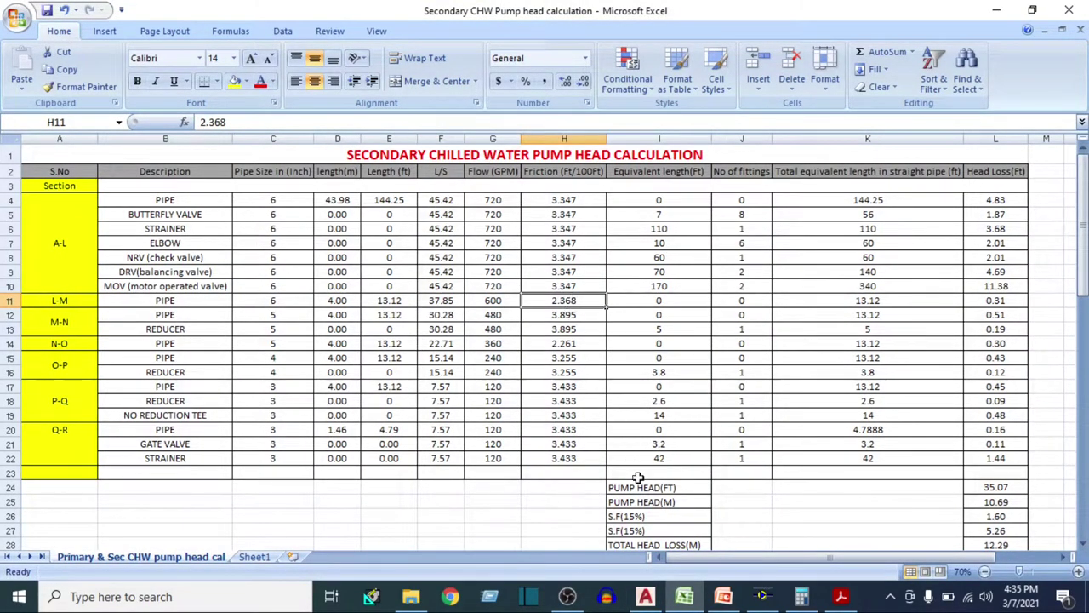
pyautogui.click(649, 596)
pyautogui.moveTo(621, 477); pyautogui.dragTo(604, 450)
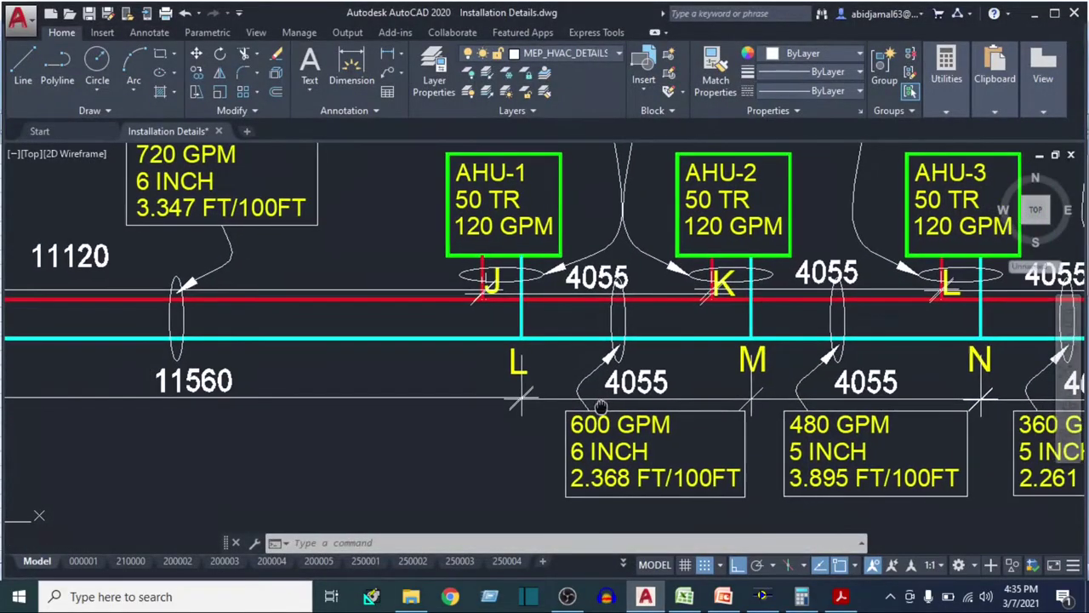
pyautogui.moveTo(626, 486); pyautogui.dragTo(547, 475)
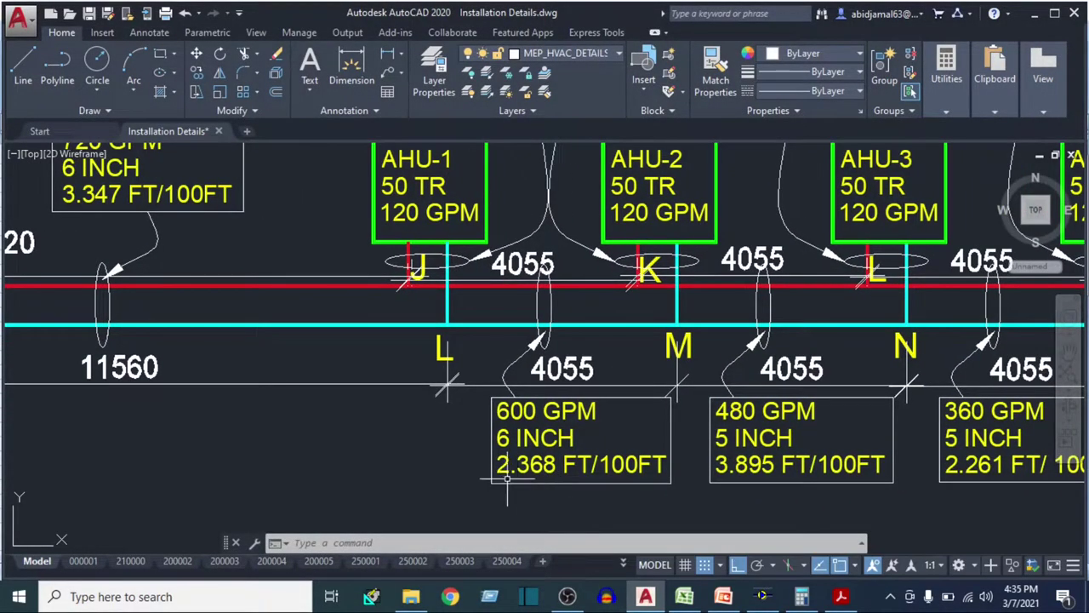
pyautogui.click(684, 596)
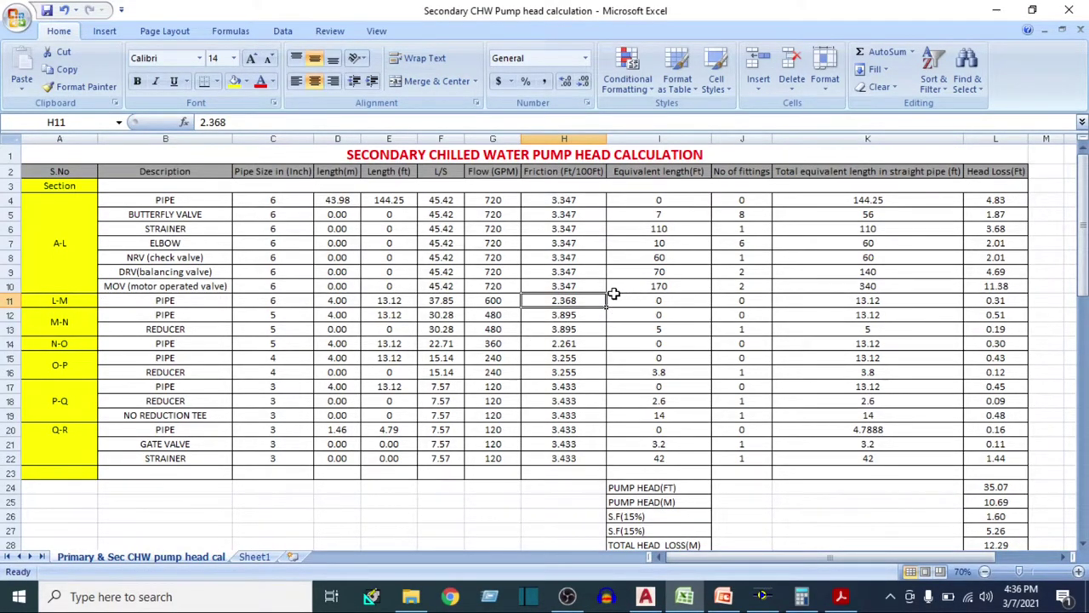
# Inspect the L-M row's formulas for length in feet, total equivalent length and head loss, and select the M-N section cell
pyautogui.click(384, 301)
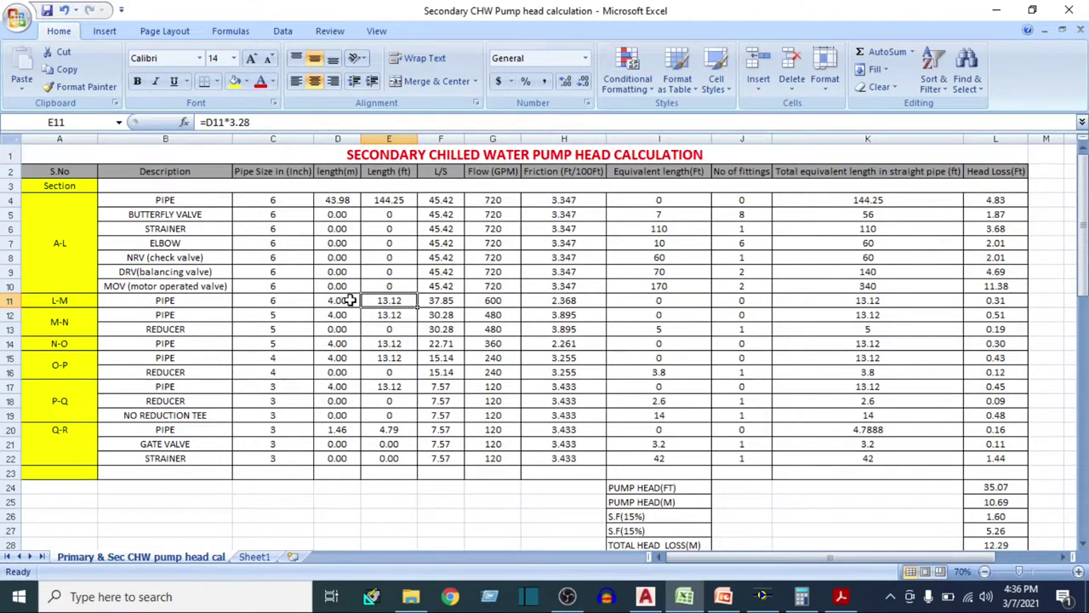
pyautogui.click(856, 300)
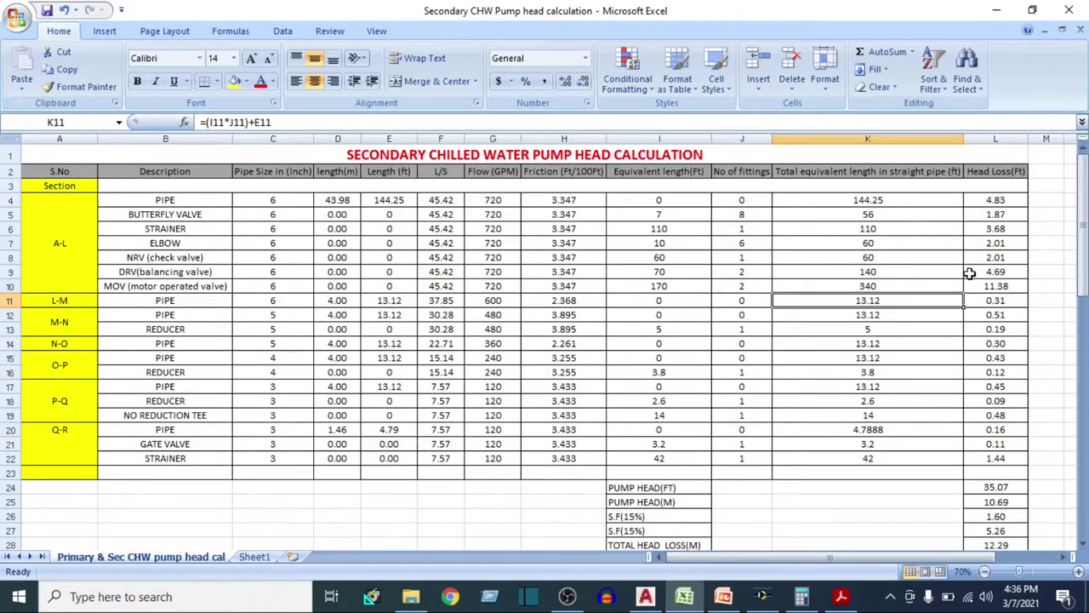
pyautogui.click(1001, 301)
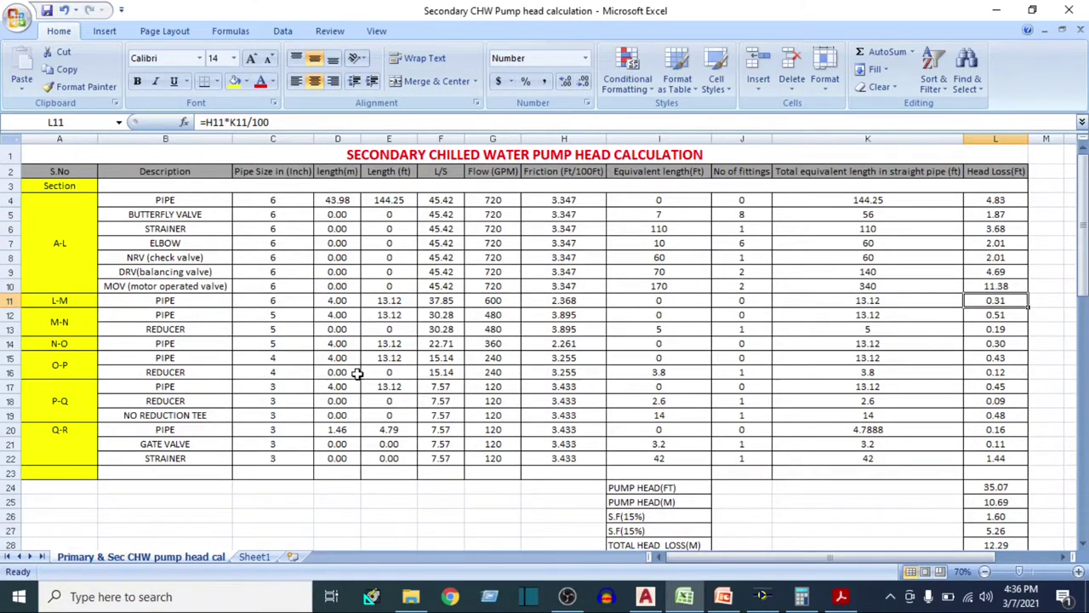
pyautogui.click(38, 321)
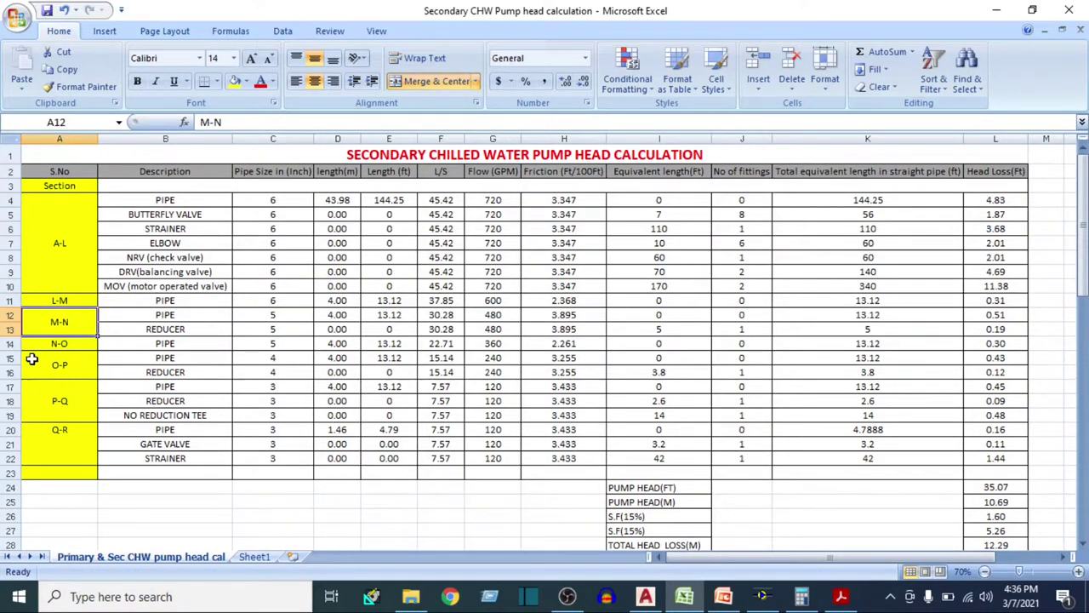
# Compare the M-N pipe and reducer sizes and lengths in the Excel sheet with the M-N section in the AutoCAD drawing
pyautogui.click(646, 596)
pyautogui.scroll(2, 507, 347)
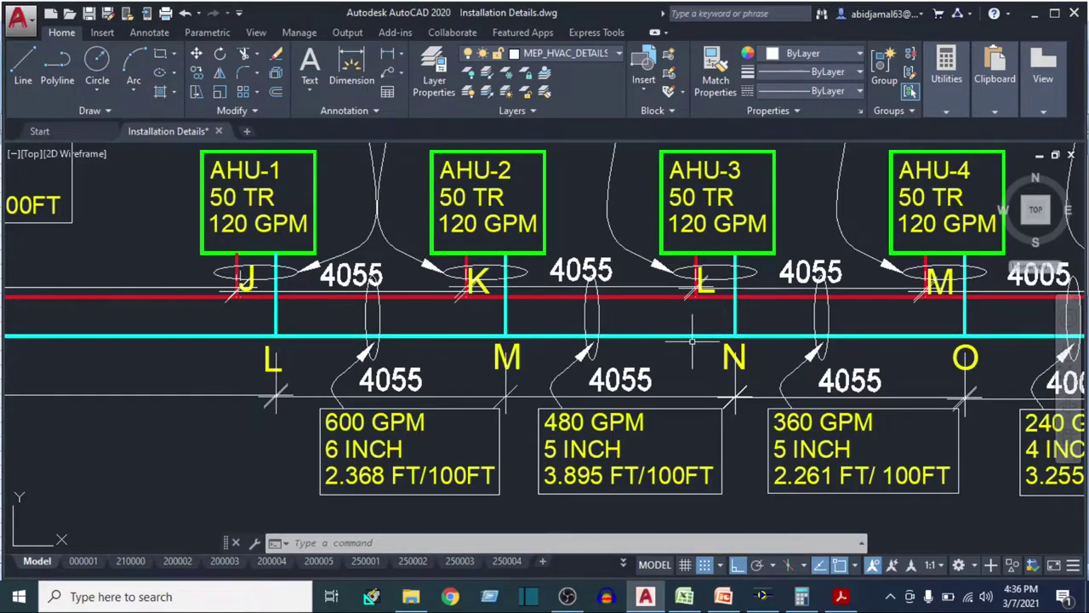
pyautogui.click(684, 596)
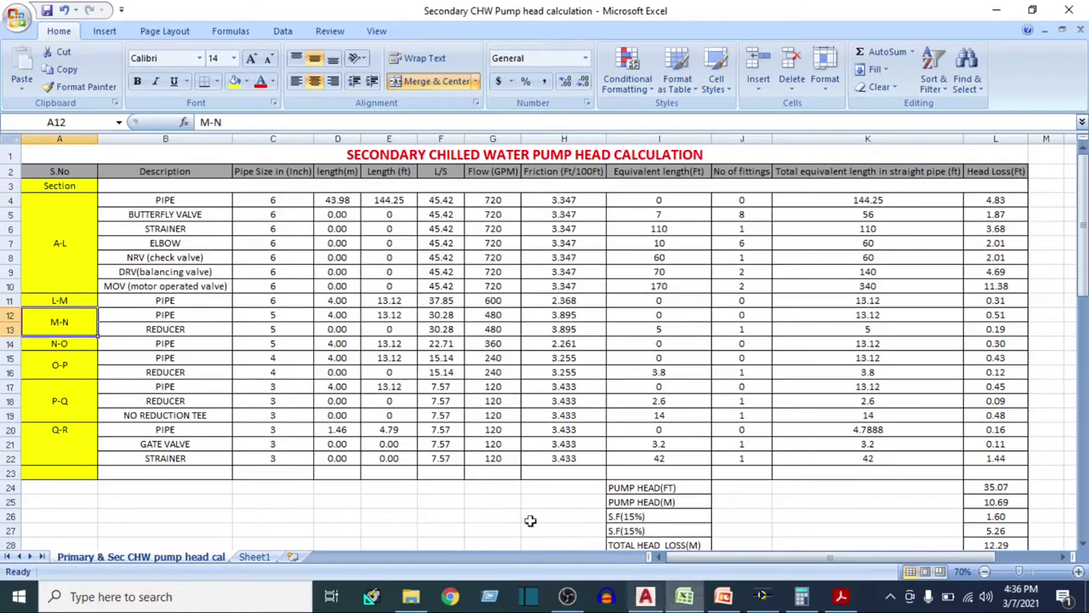
pyautogui.moveTo(170, 314); pyautogui.dragTo(255, 323)
pyautogui.click(648, 596)
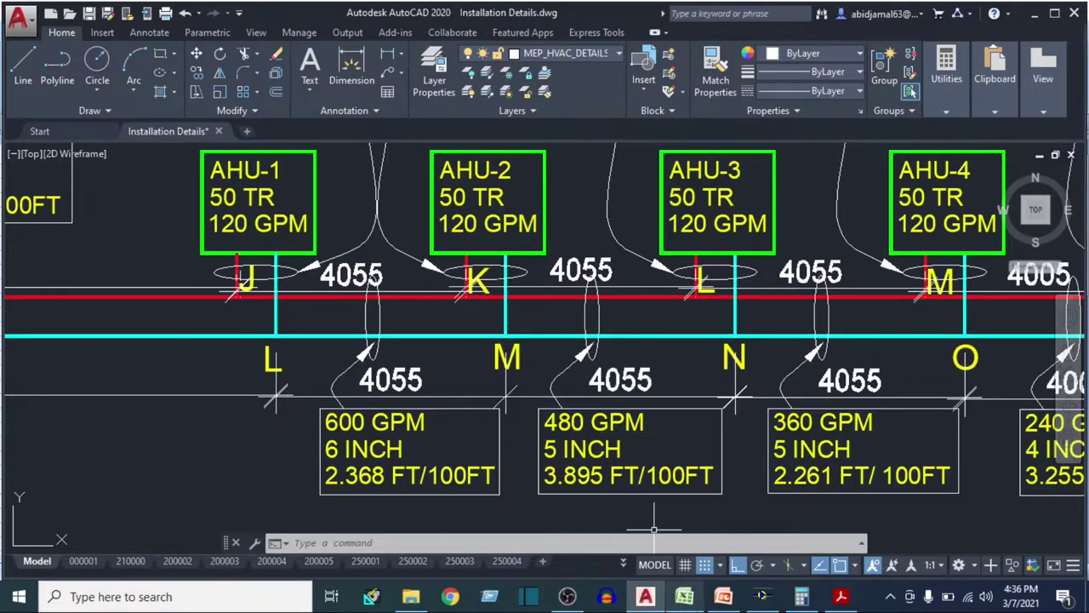
pyautogui.click(684, 596)
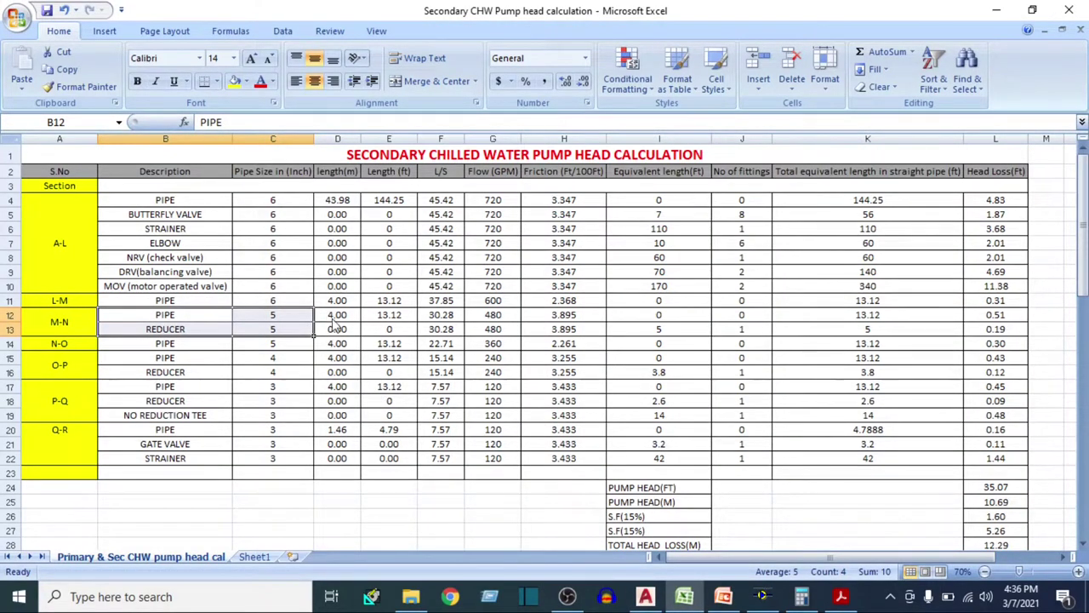
pyautogui.moveTo(331, 313); pyautogui.dragTo(335, 330)
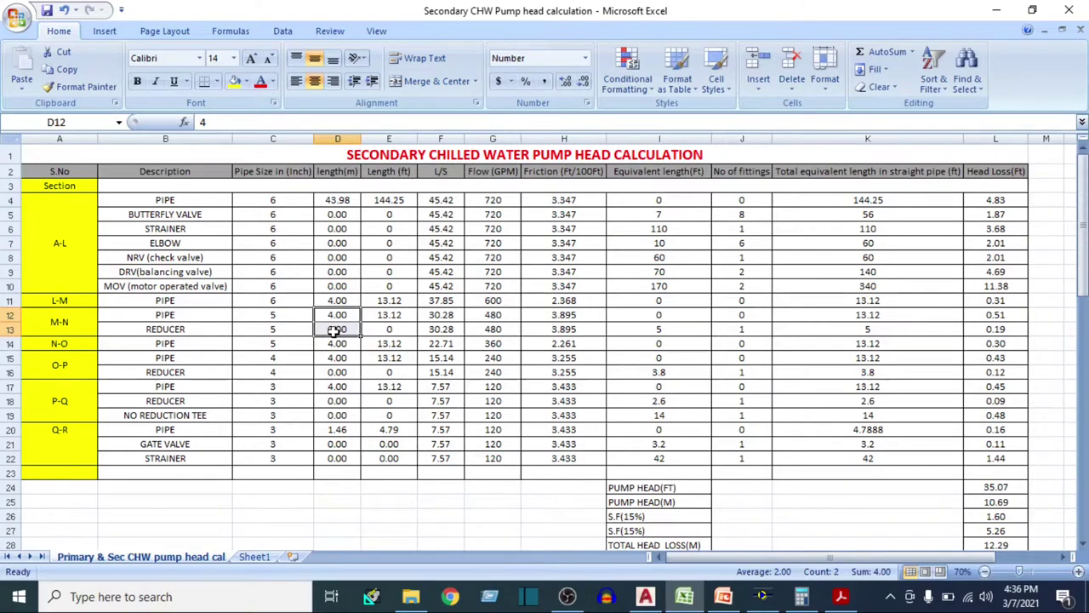
pyautogui.click(335, 331)
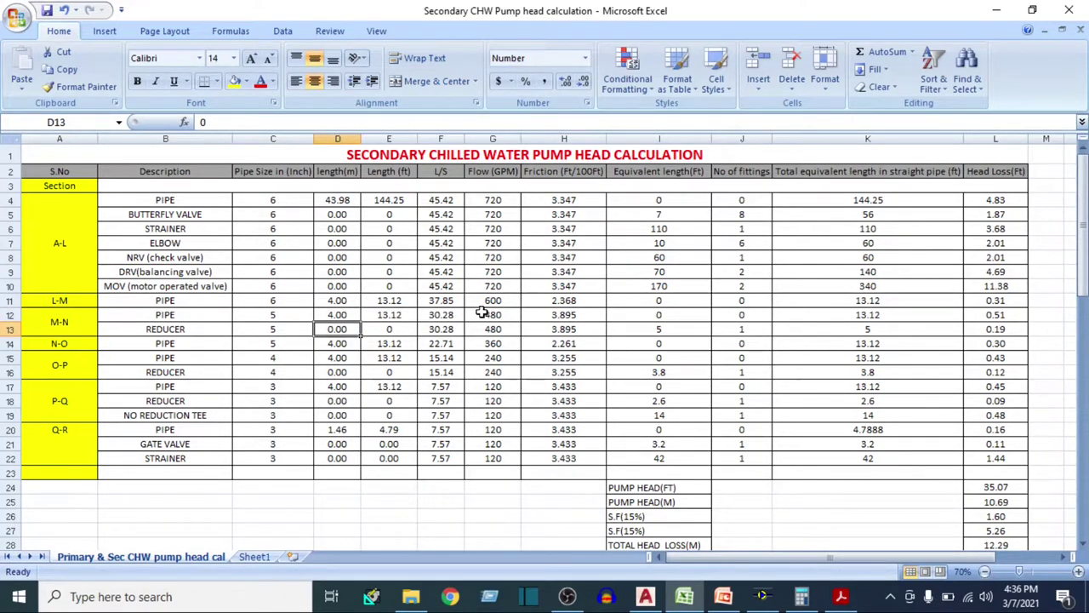
# Compare the M-N rows' GPM flow and friction rate with the section's label in AutoCAD, and return to Excel
pyautogui.moveTo(482, 313); pyautogui.dragTo(491, 330)
pyautogui.click(645, 595)
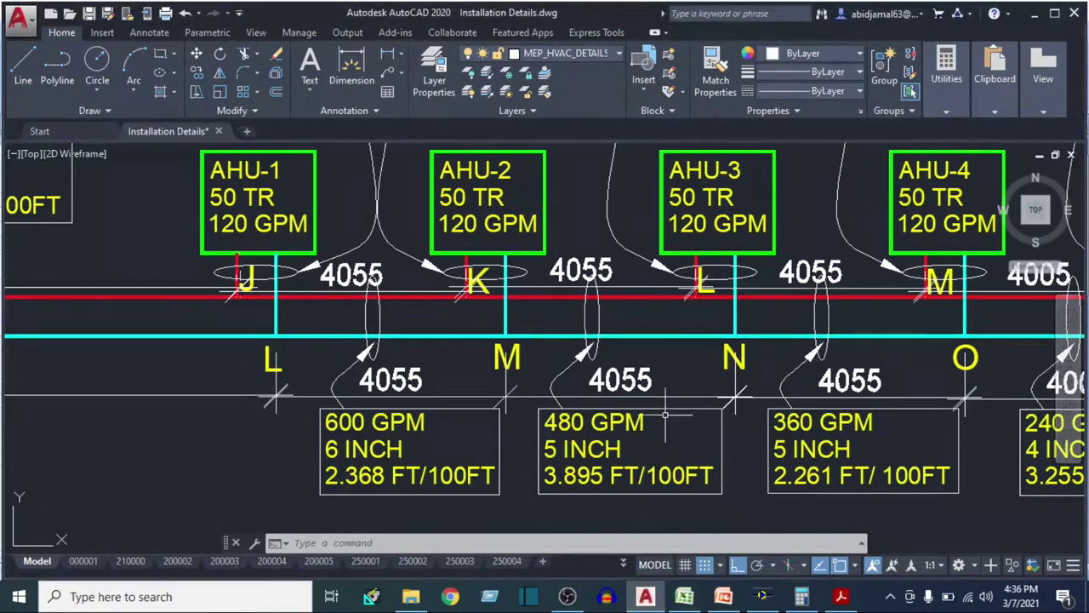
pyautogui.hotkey('alt', 'Tab')
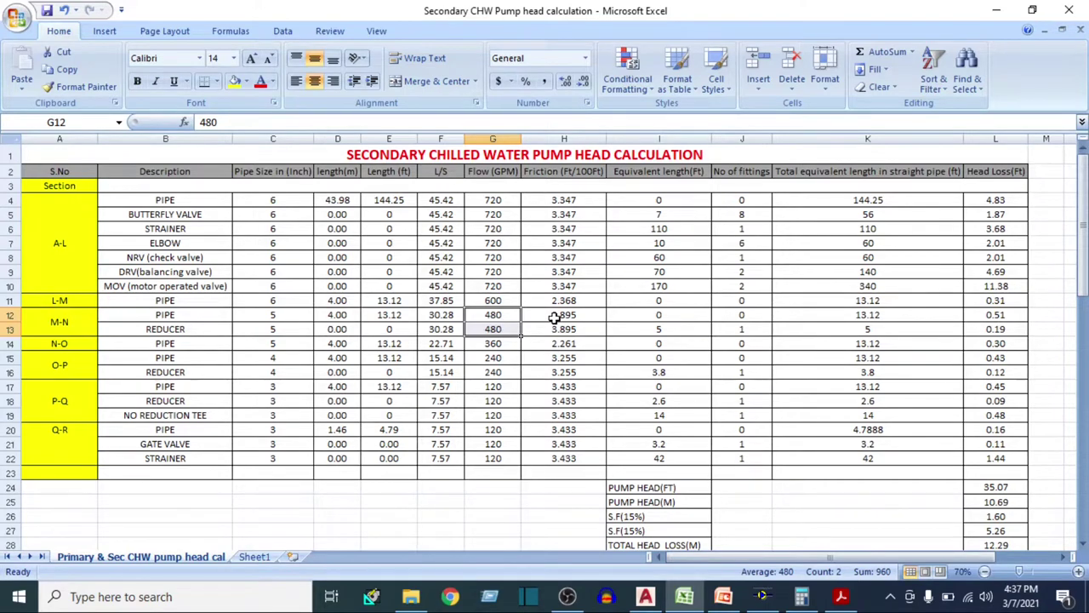
pyautogui.moveTo(553, 317); pyautogui.dragTo(554, 327)
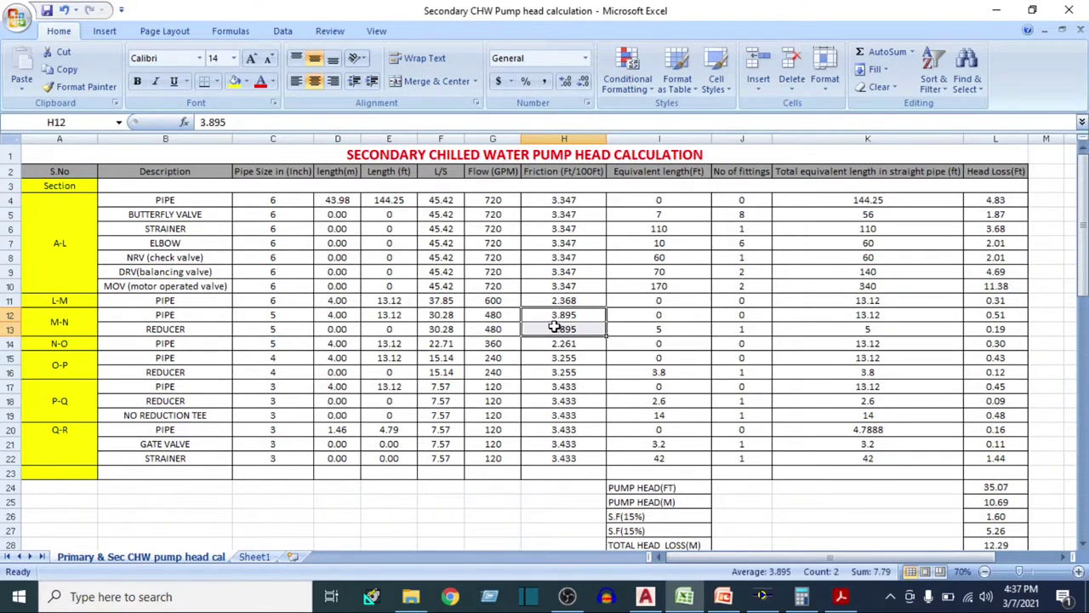
pyautogui.click(645, 595)
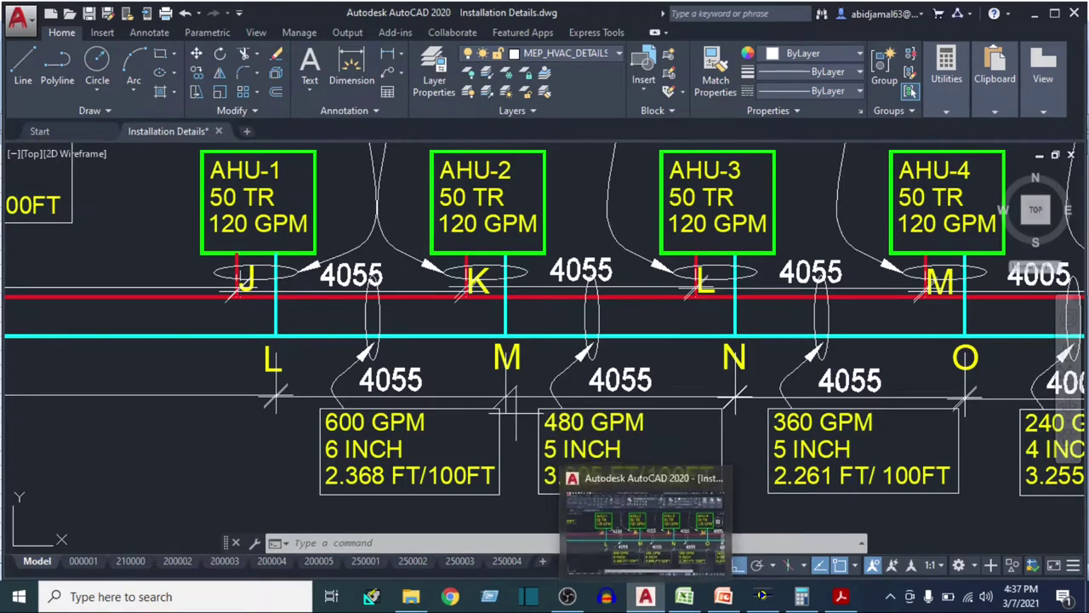
pyautogui.click(648, 526)
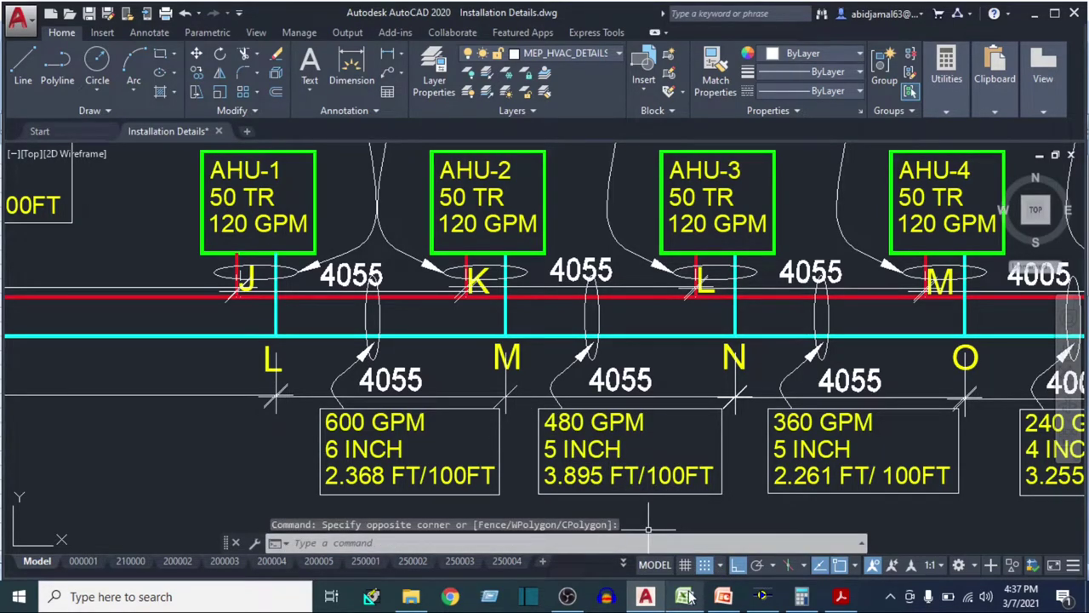
pyautogui.moveTo(684, 596)
pyautogui.click(681, 519)
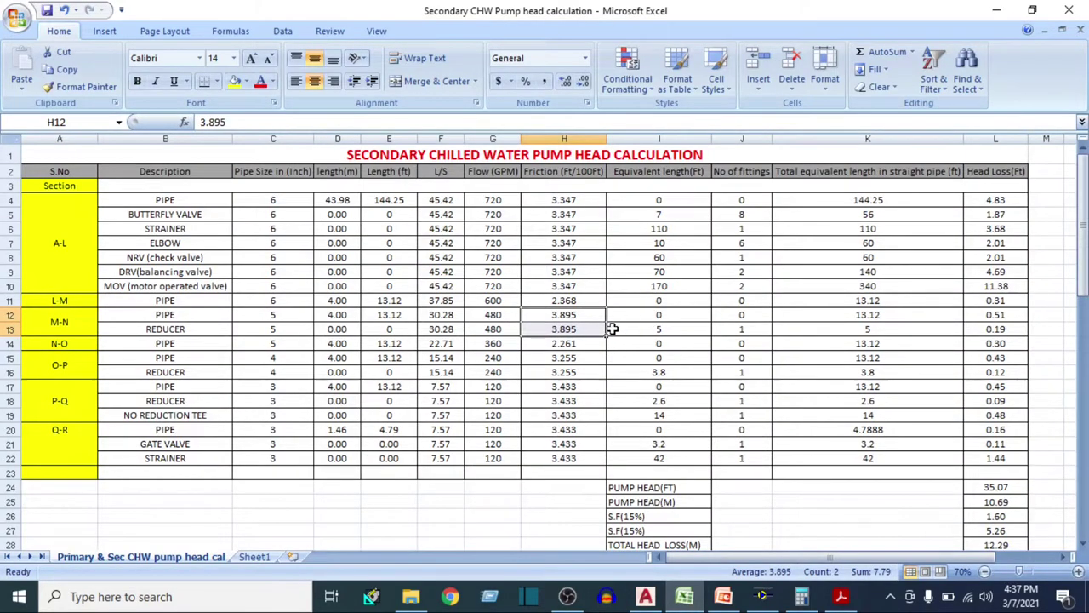
# Review the M-N pipe and reducer rows, and select the reducer's equivalent length cell
pyautogui.click(10, 315)
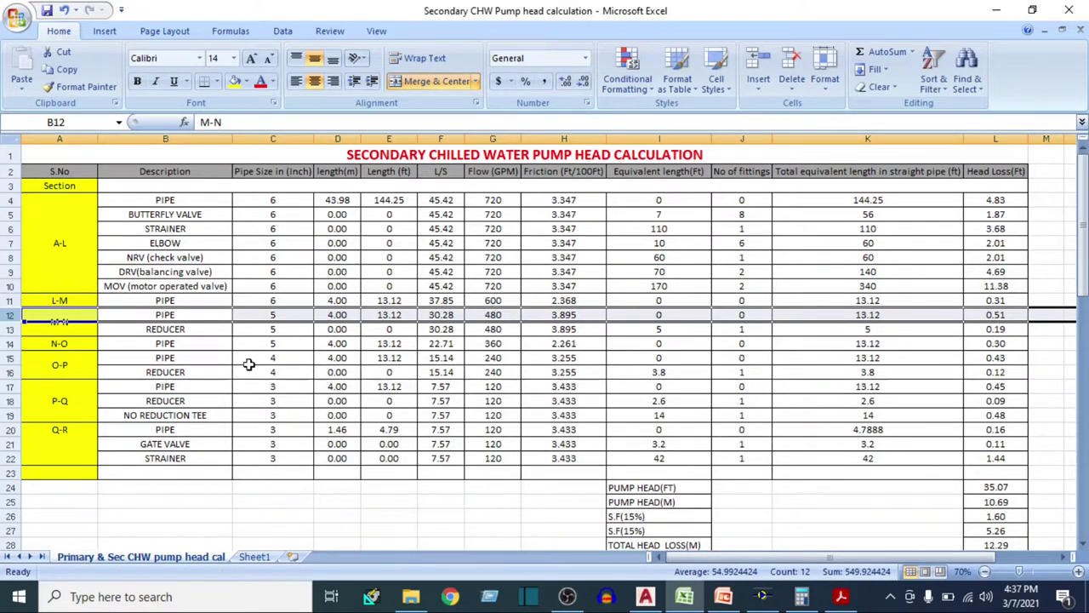
pyautogui.click(10, 329)
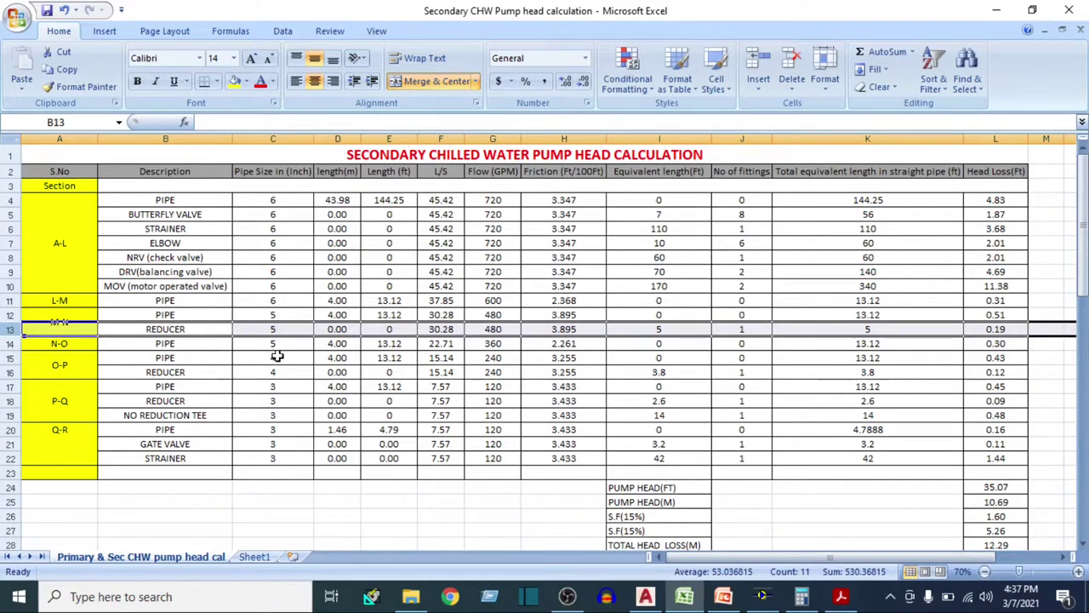
pyautogui.click(652, 326)
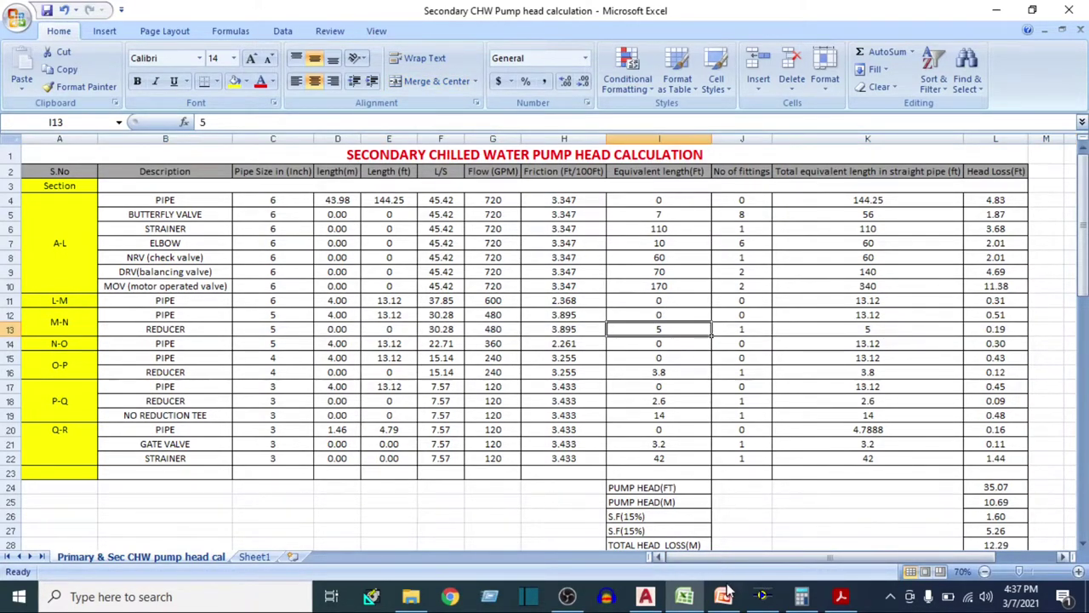
# Switch to the Carrier piping PDF and find Table 12, Special Fitting Losses in Equivalent Feet of Pipe, on page 20
pyautogui.click(840, 598)
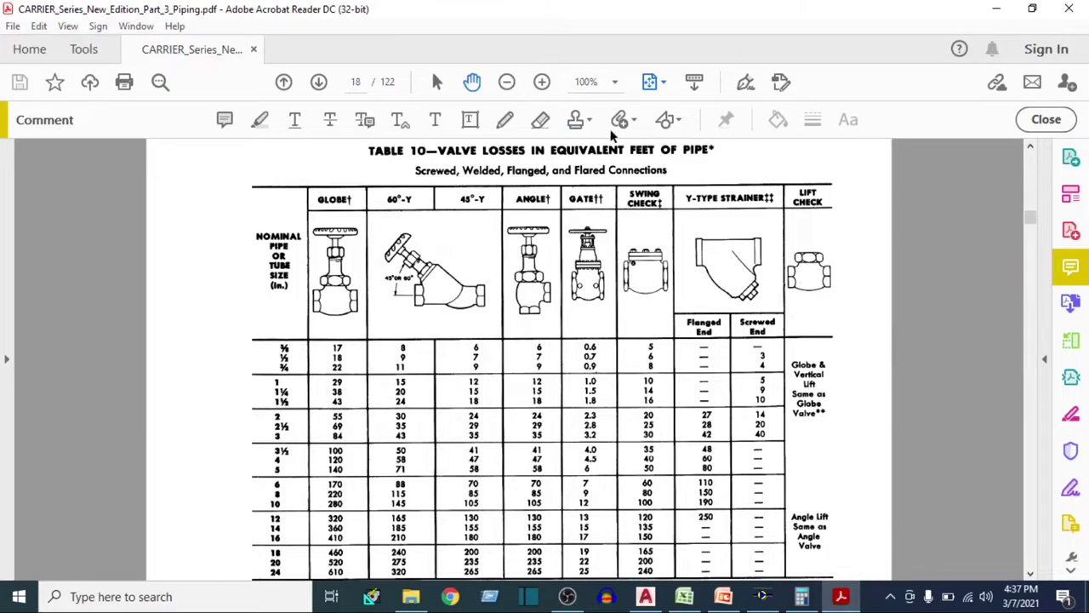
pyautogui.click(661, 85)
pyautogui.click(676, 129)
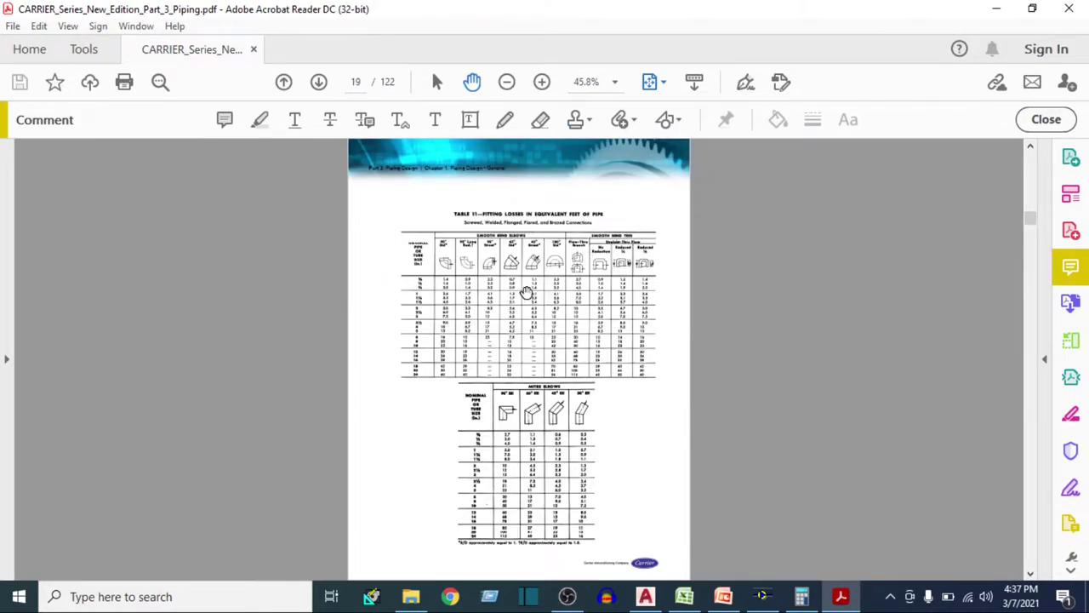
pyautogui.scroll(-1, 527, 289)
pyautogui.scroll(2, 431, 279)
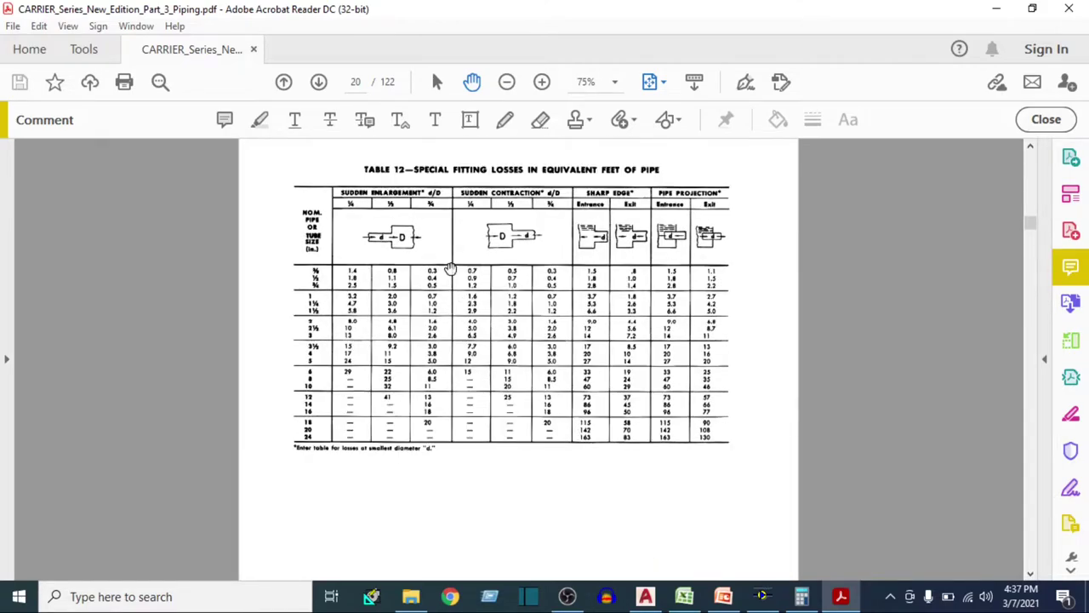
pyautogui.scroll(1, 433, 287)
pyautogui.scroll(1, 435, 357)
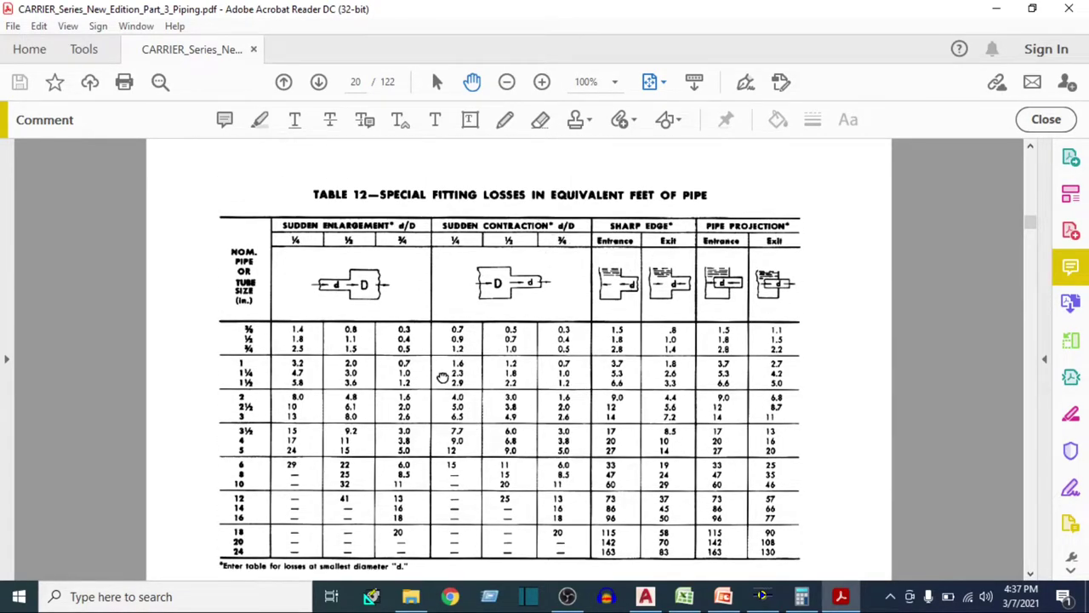
pyautogui.scroll(-1, 451, 399)
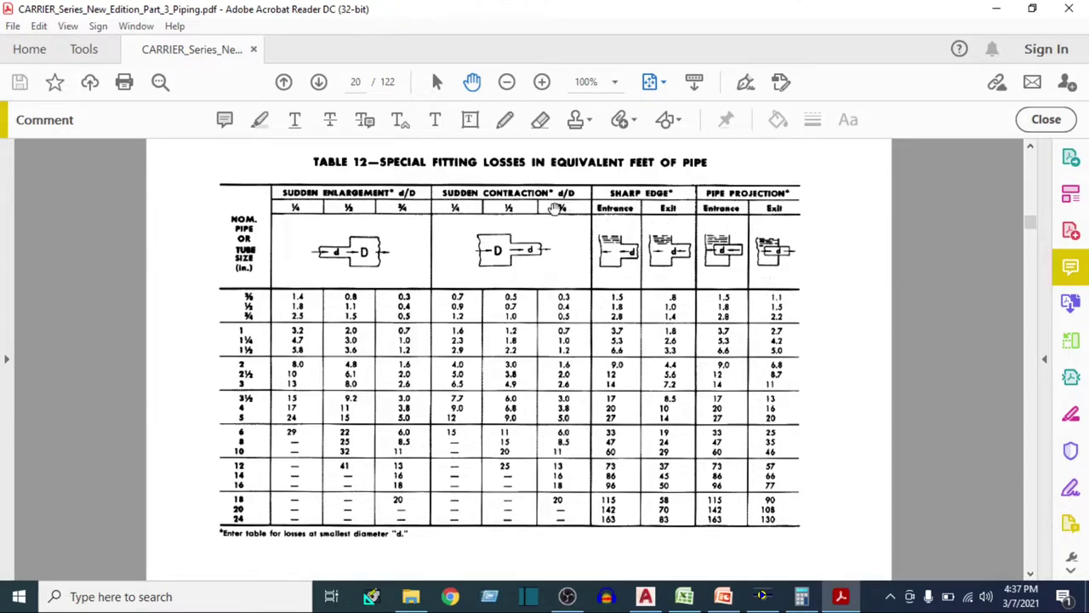
# Check the M-N reducer's pipe sizes in Excel and AutoCAD, and calculate the diameter ratio 5 ÷ 6 in Calculator
pyautogui.click(684, 596)
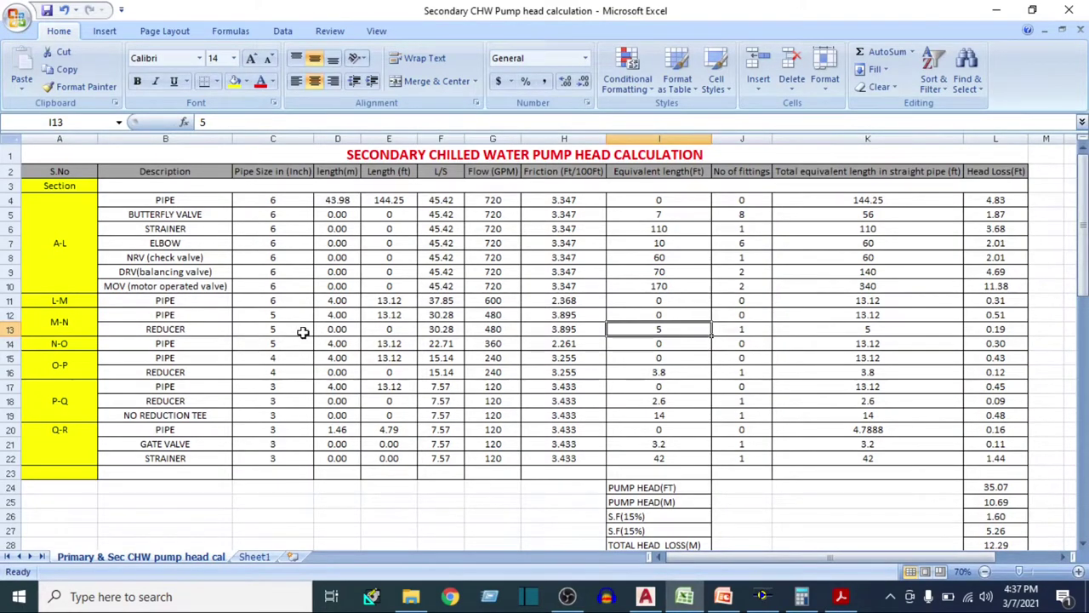
pyautogui.click(647, 598)
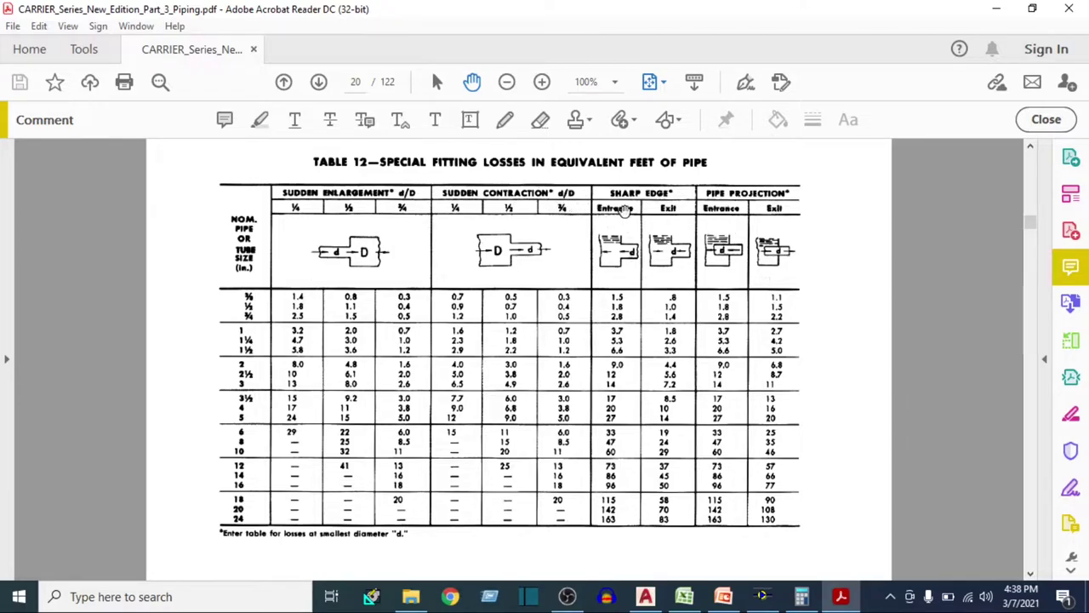
pyautogui.click(804, 598)
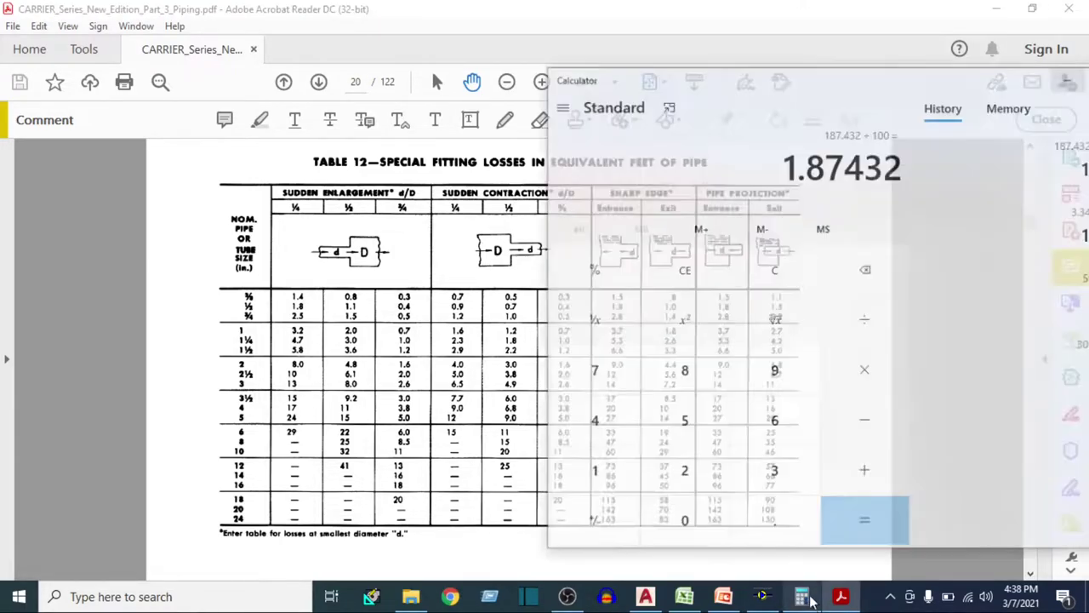
pyautogui.click(645, 596)
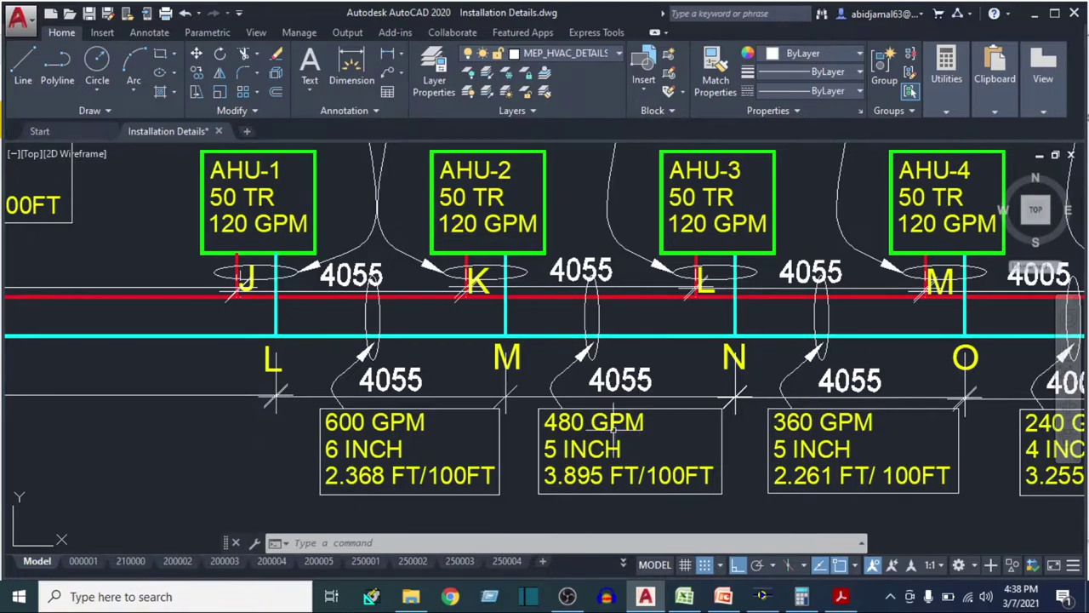
pyautogui.click(801, 595)
pyautogui.write('5 ÷')
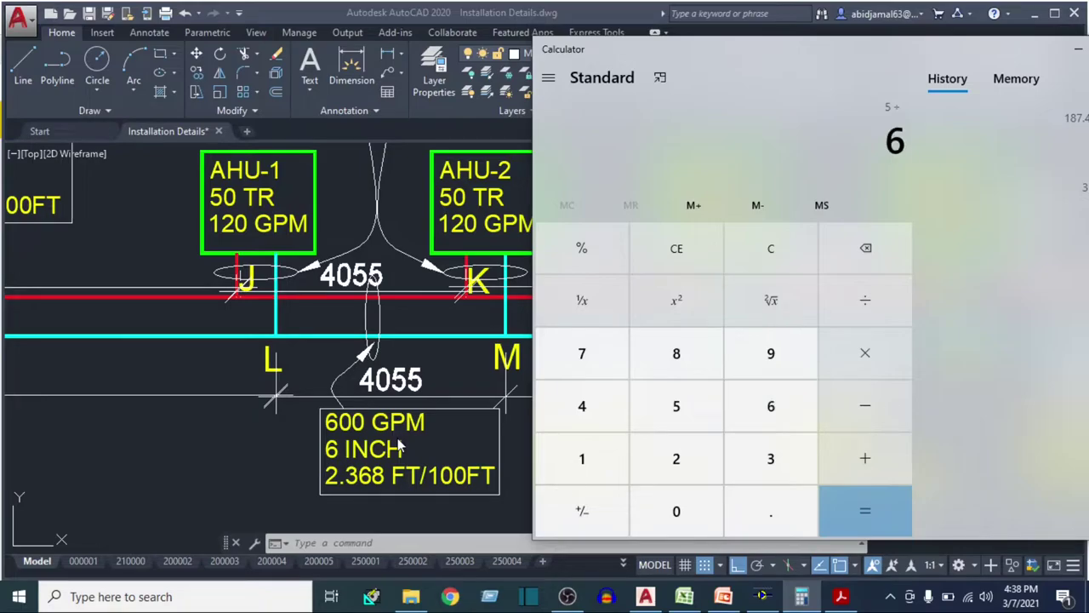
pyautogui.press('Return')
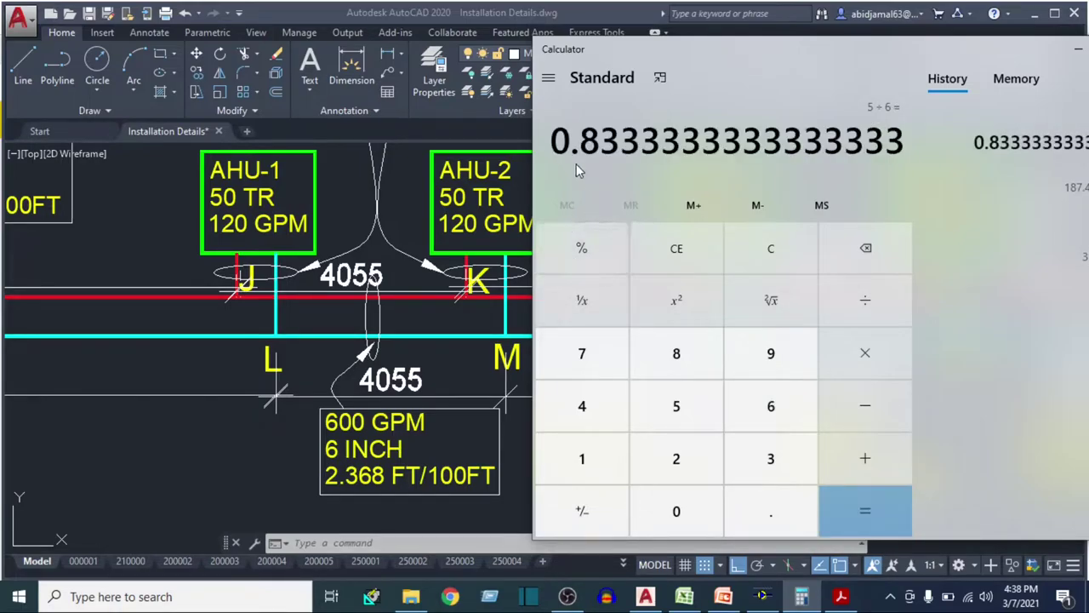
# Calculate 3 ÷ 4 in Calculator to compare the reducer's ratio with the 3/4 sudden contraction column of Table 12
pyautogui.click(686, 598)
pyautogui.click(841, 596)
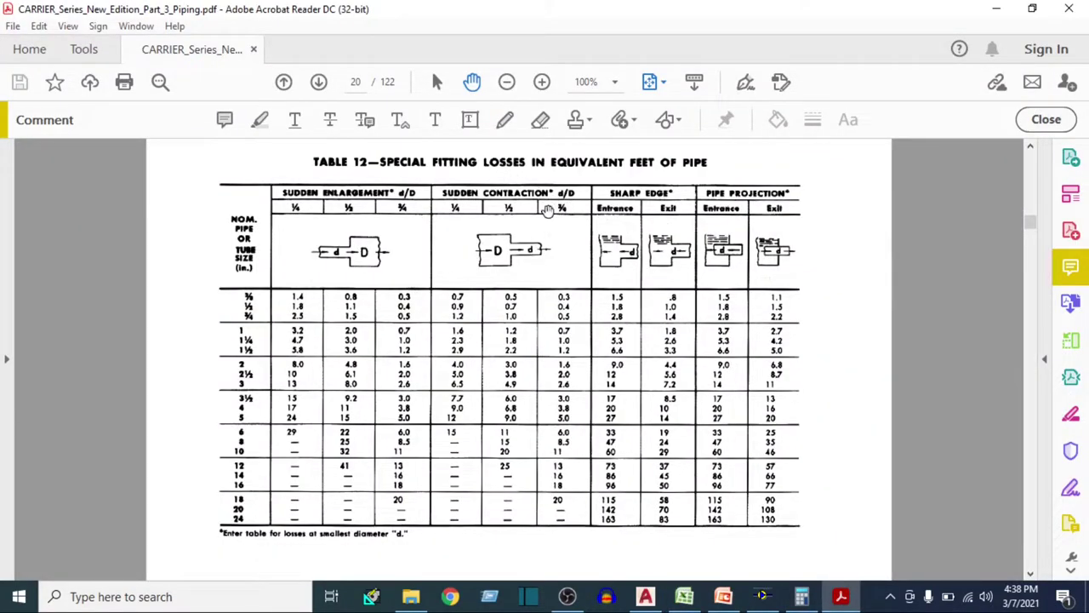
pyautogui.click(801, 597)
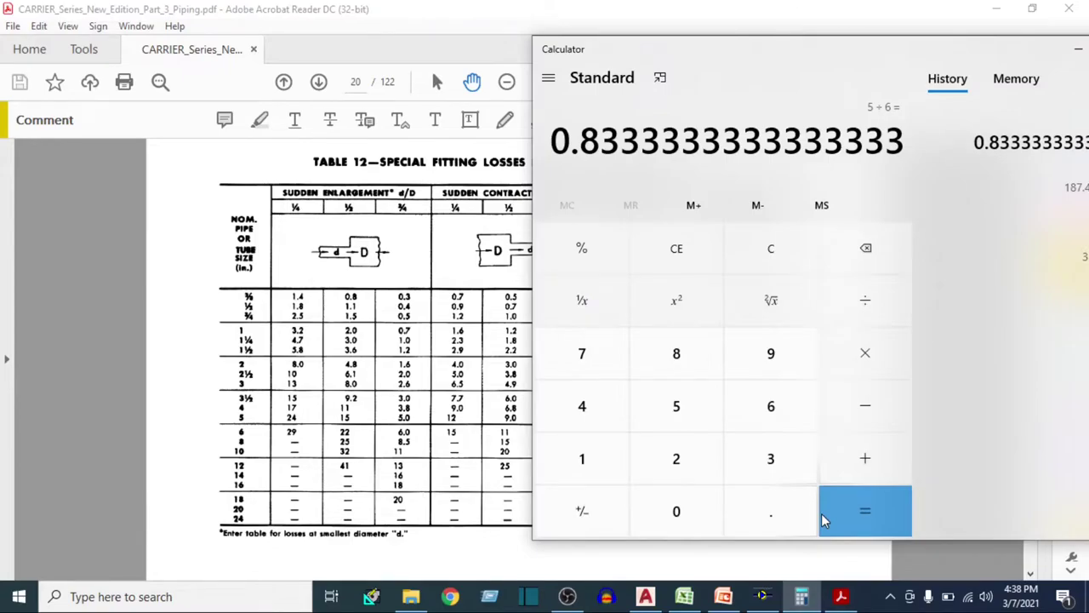
pyautogui.press('3')
pyautogui.press('/')
pyautogui.press('4')
pyautogui.press('Return')
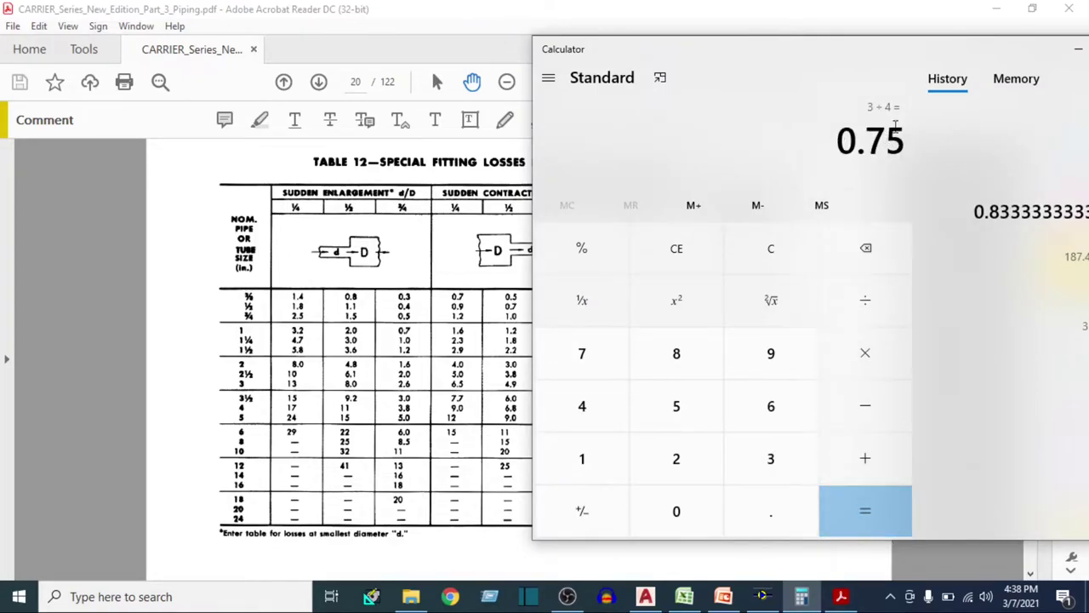
pyautogui.moveTo(960, 62); pyautogui.dragTo(927, 67)
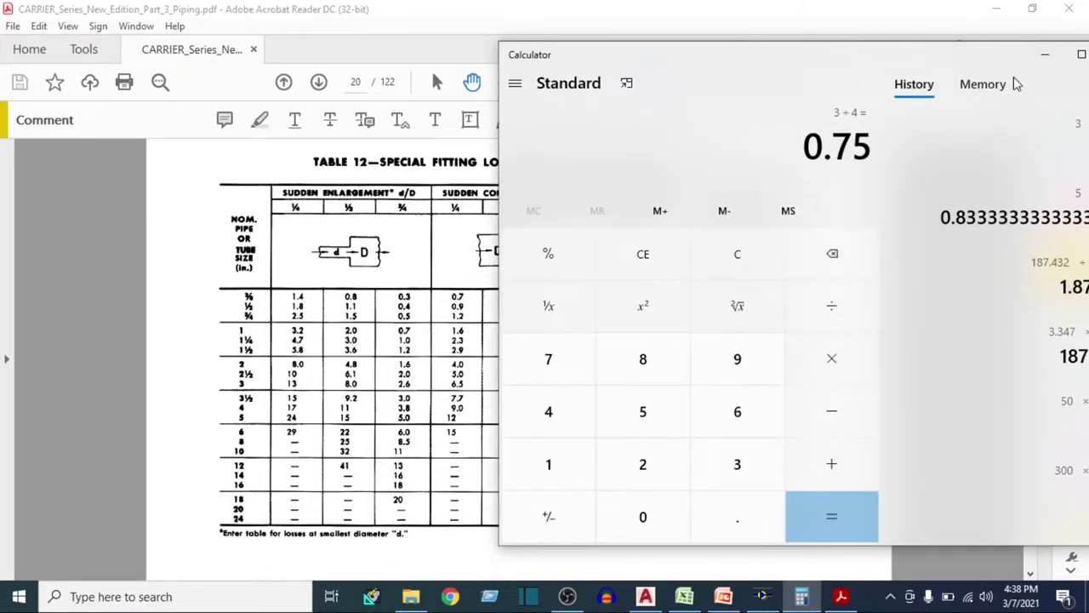
pyautogui.click(1045, 59)
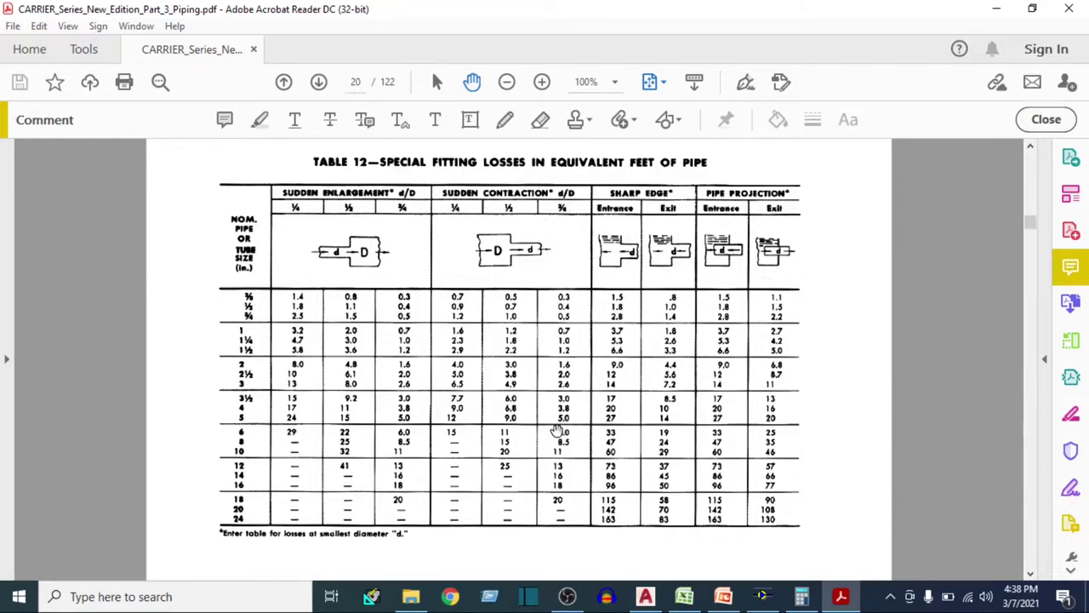
# Look up the 5-inch equivalent length in Table 12's 3/4 sudden contraction column, and return to the Excel sheet
pyautogui.scroll(3, 564, 425)
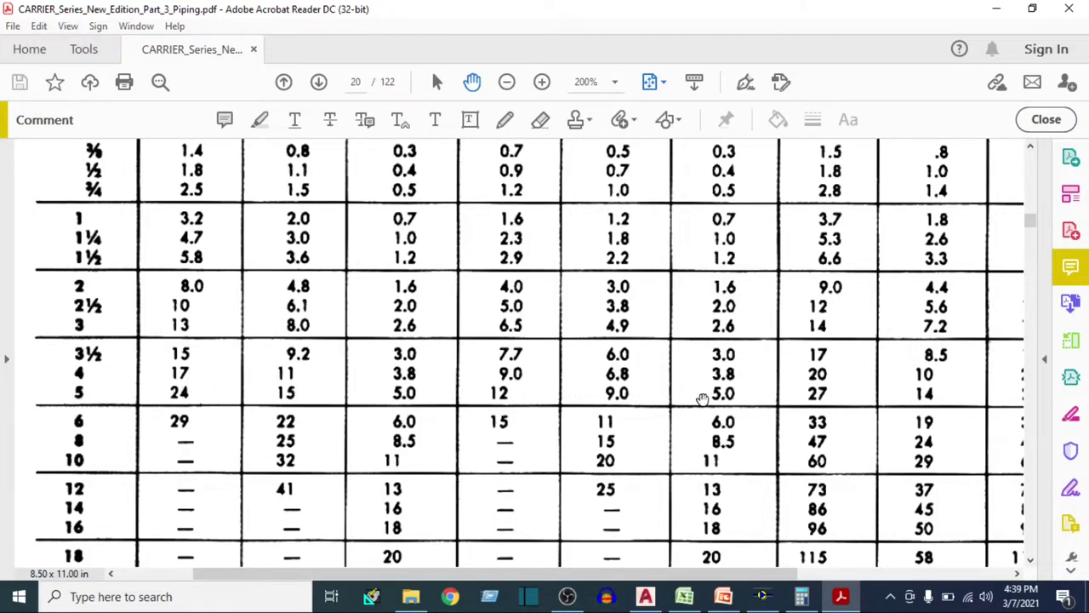
pyautogui.moveTo(702, 400); pyautogui.dragTo(715, 549)
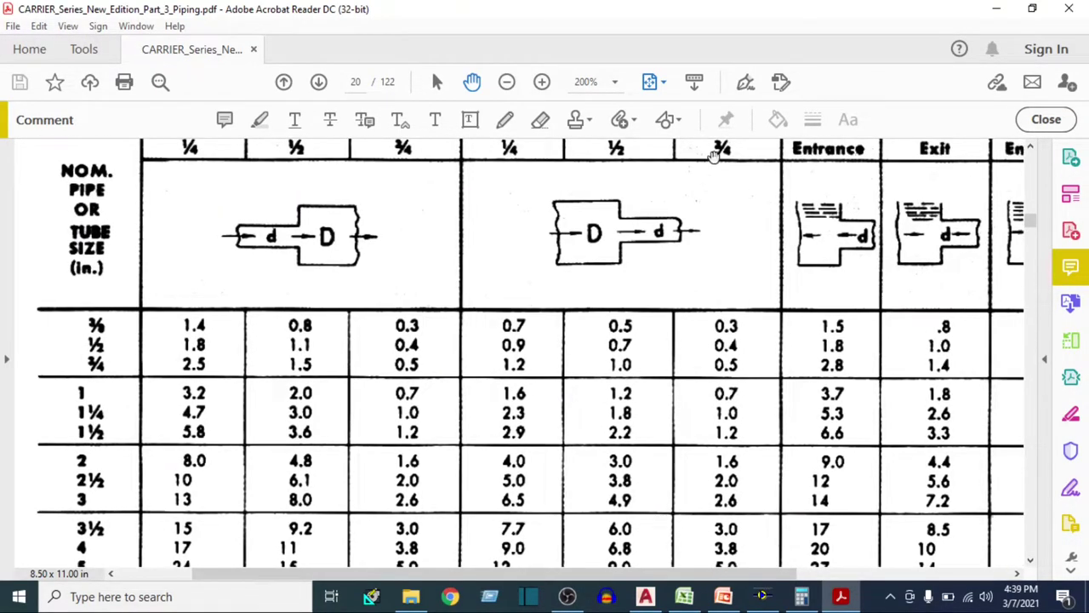
pyautogui.moveTo(726, 508); pyautogui.dragTo(698, 403)
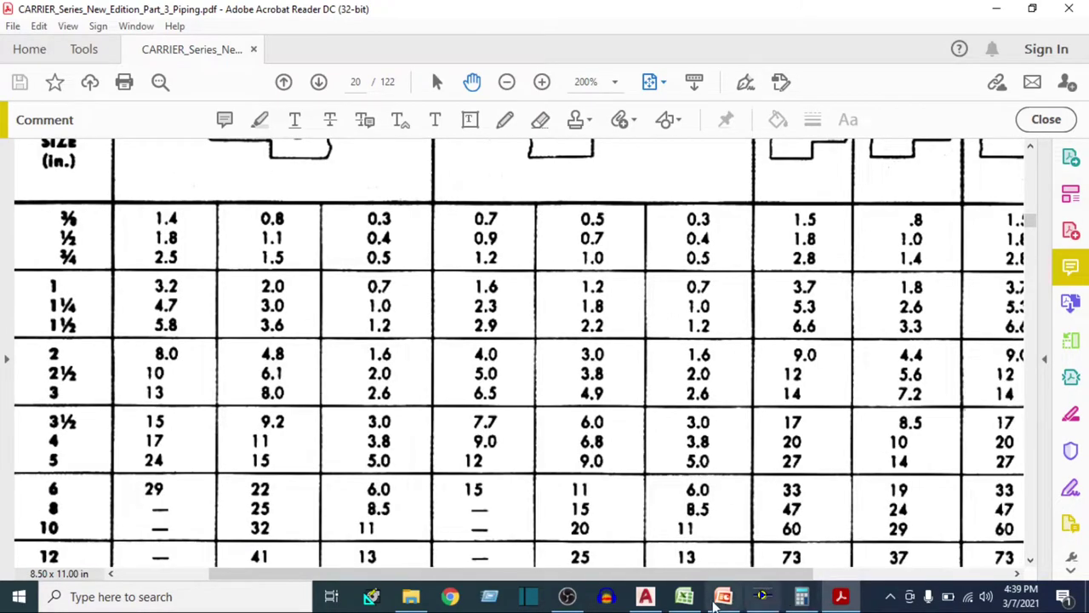
pyautogui.click(688, 600)
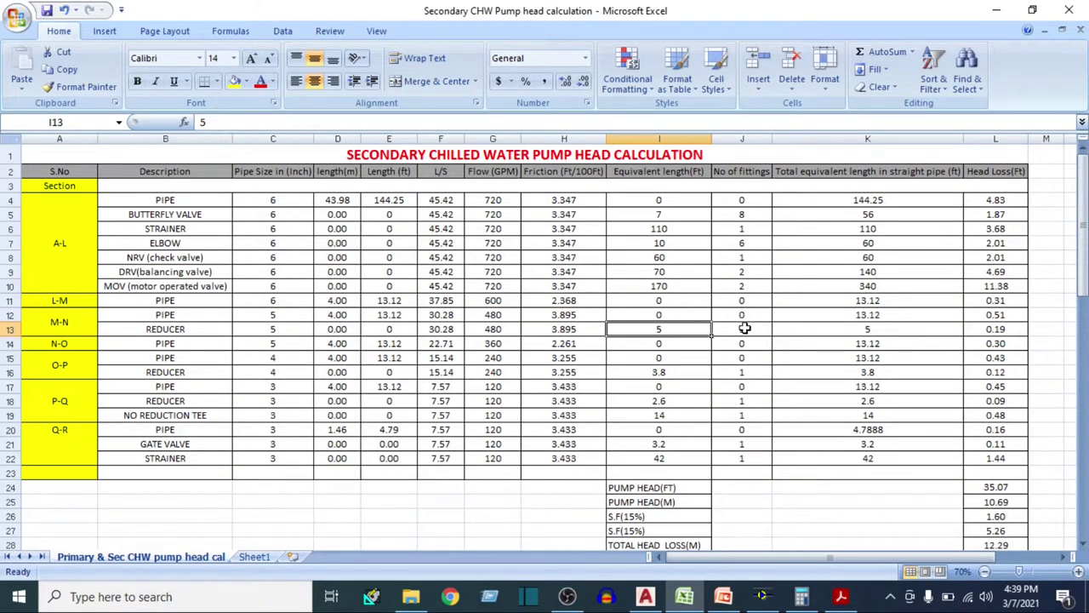
# Review the number of fittings, total equivalent length formula and head loss formula for the M-N reducer in row 13
pyautogui.click(744, 328)
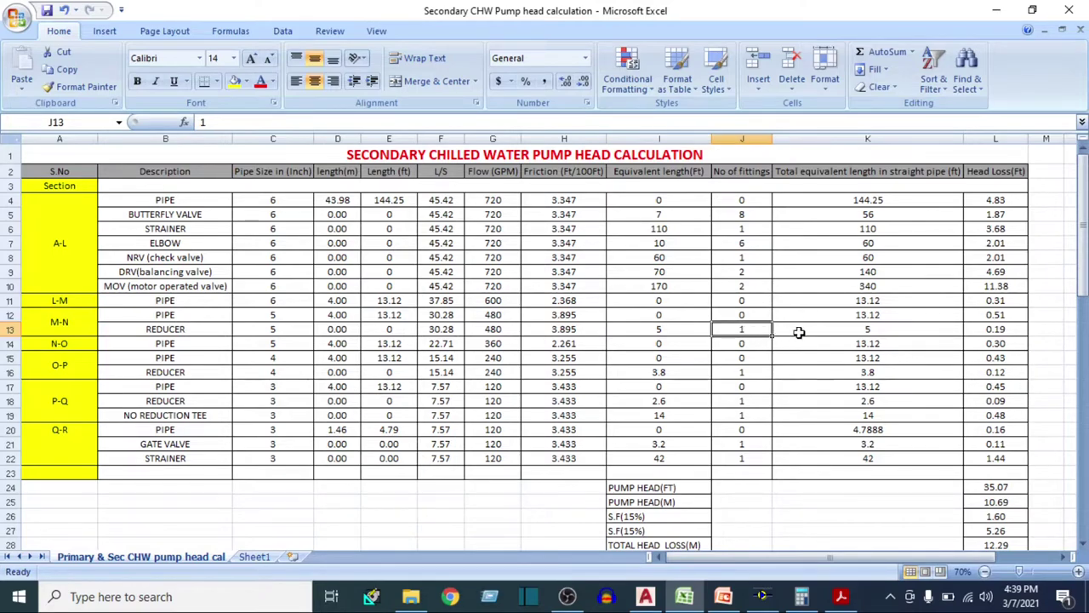
pyautogui.click(849, 333)
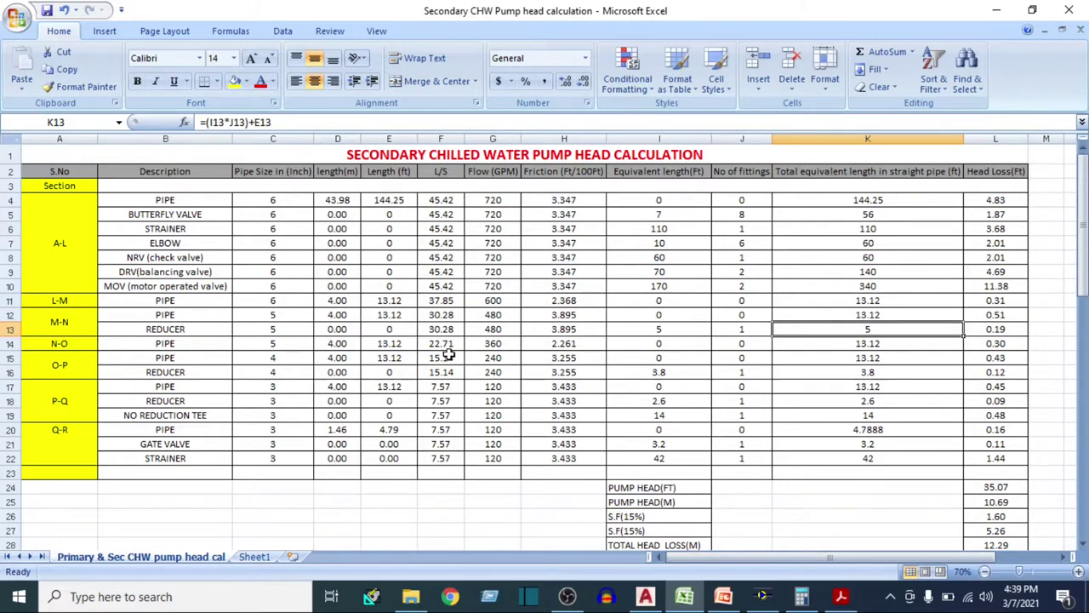
pyautogui.click(992, 325)
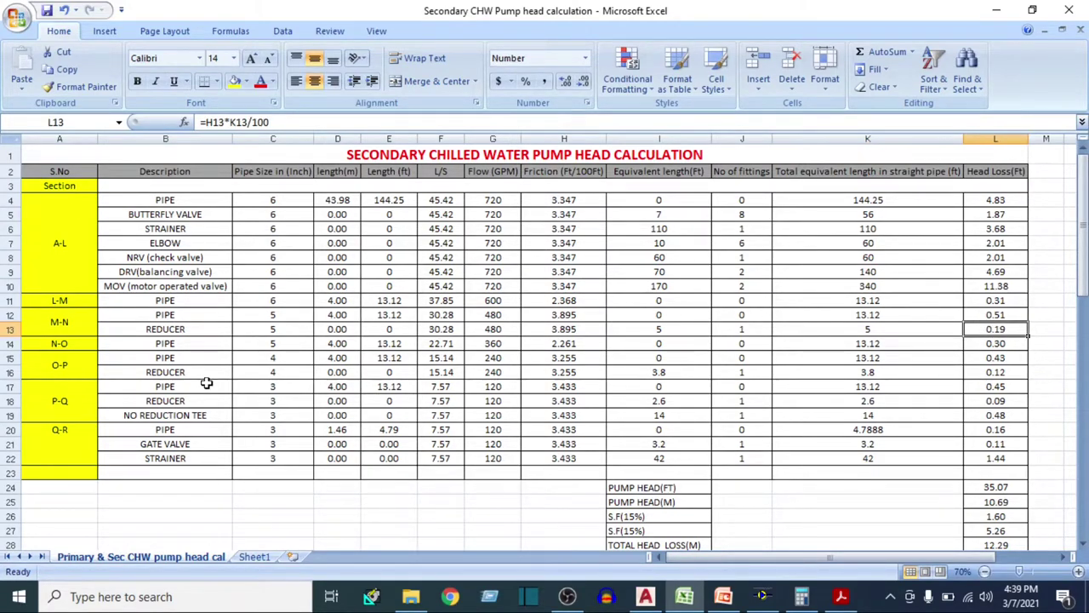
# Highlight the N-O row in Excel, locate section N-O on the AutoCAD schematic, and return to the sheet
pyautogui.click(12, 344)
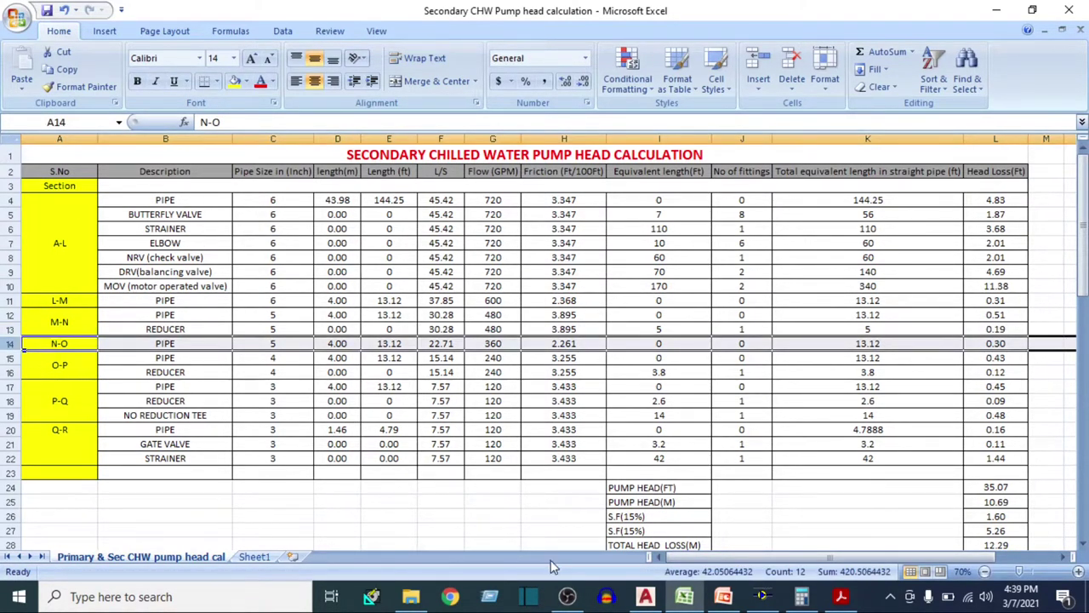
pyautogui.click(645, 595)
pyautogui.scroll(2, 612, 340)
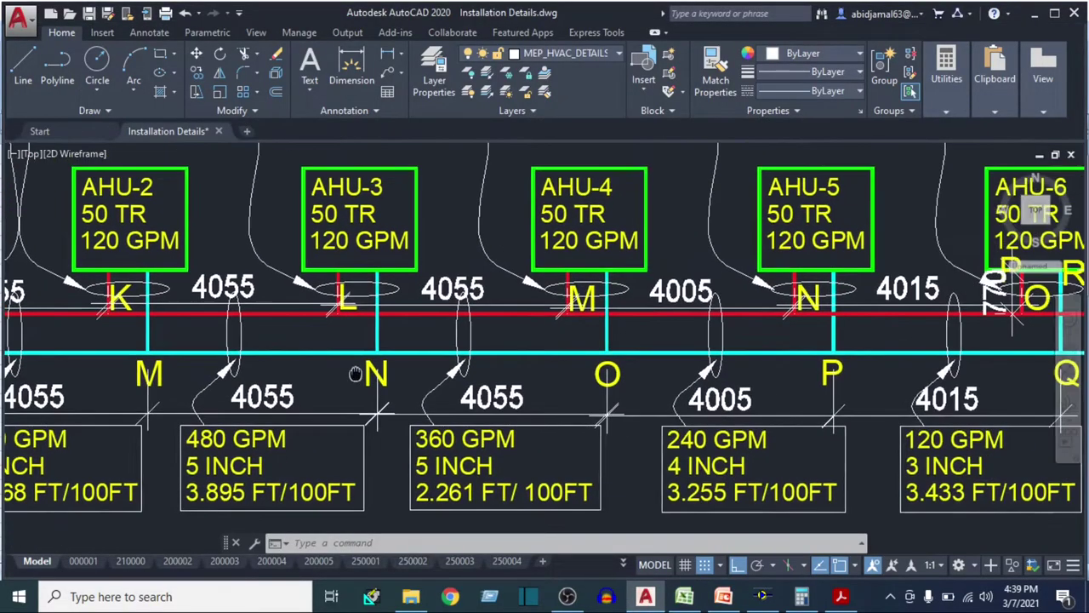
pyautogui.scroll(-2, 476, 357)
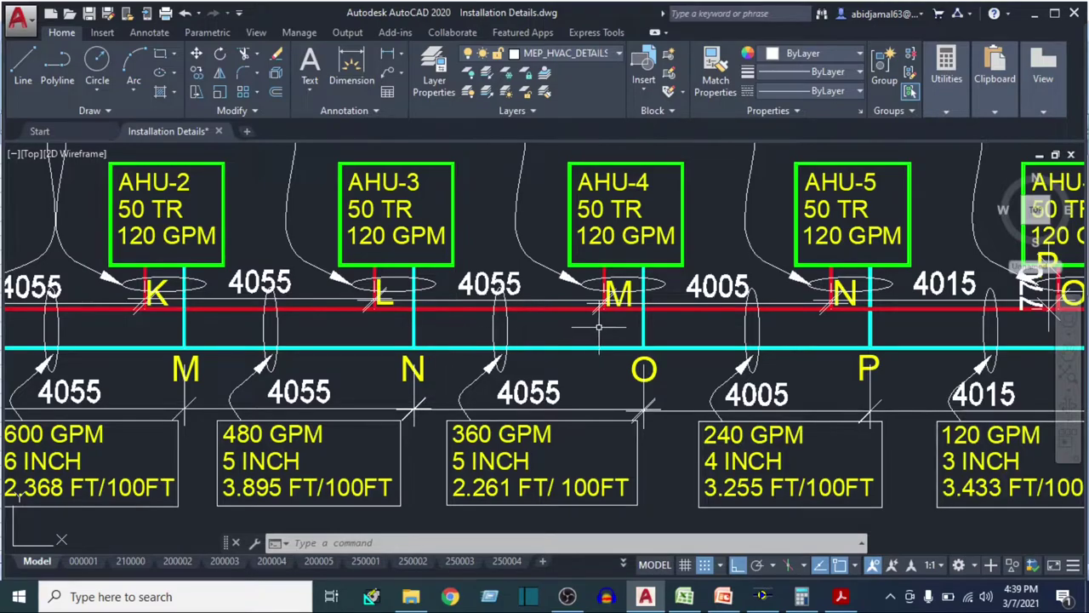
pyautogui.click(684, 595)
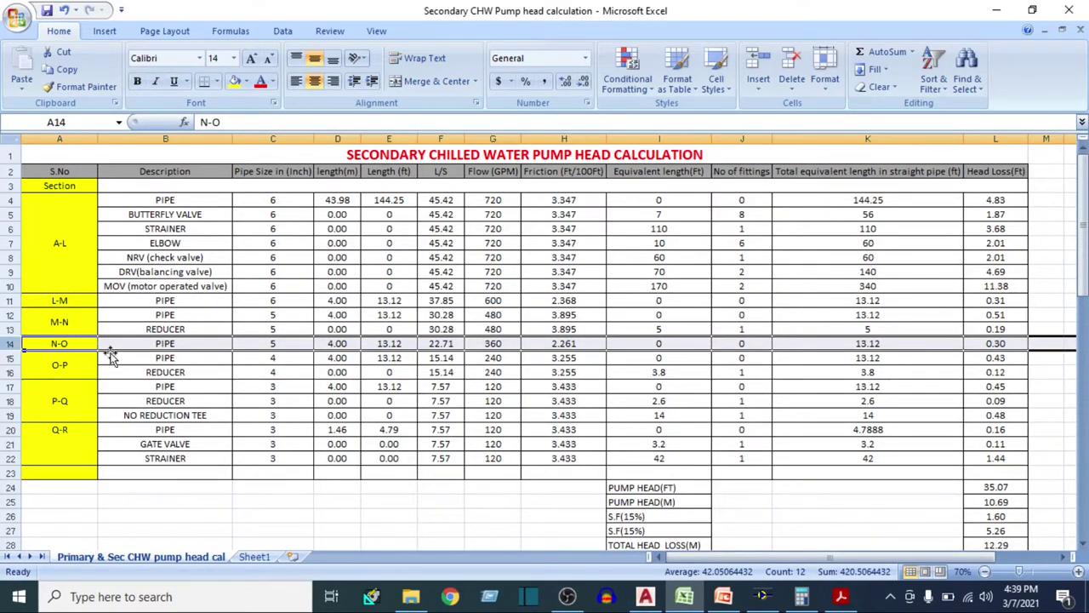
# Check the N-O pipe size and length in metres in row 14 against the AutoCAD schematic
pyautogui.click(271, 344)
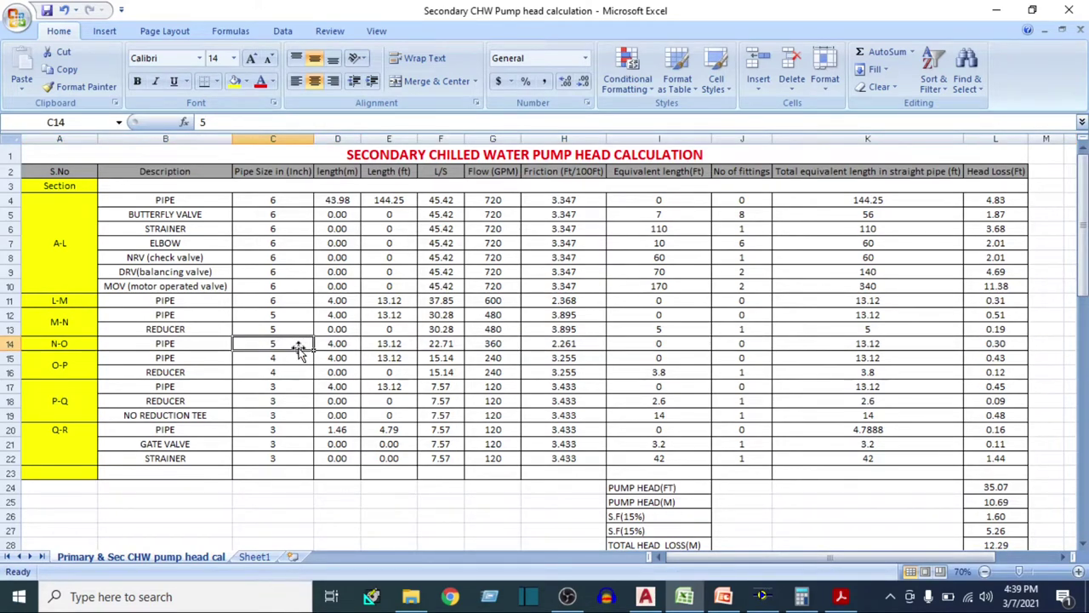
pyautogui.press('Right')
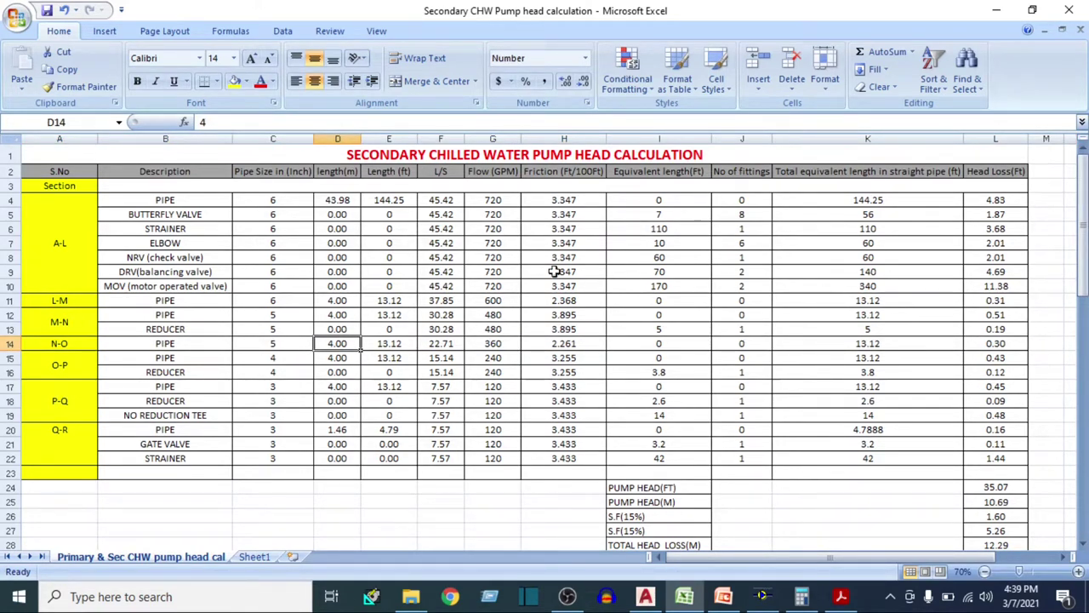
pyautogui.click(645, 596)
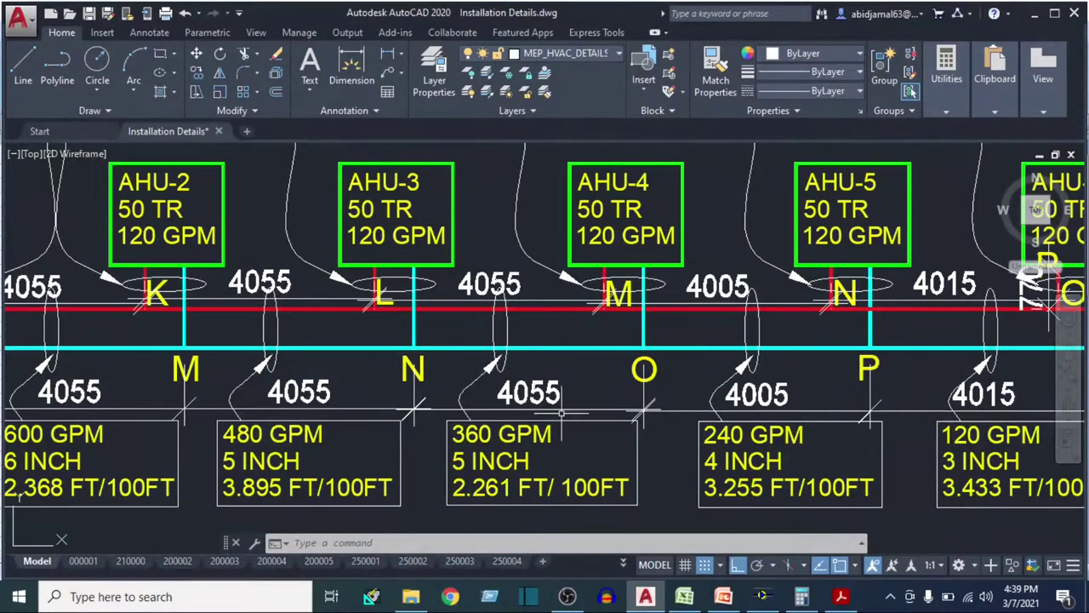
pyautogui.hotkey('alt', 'Tab')
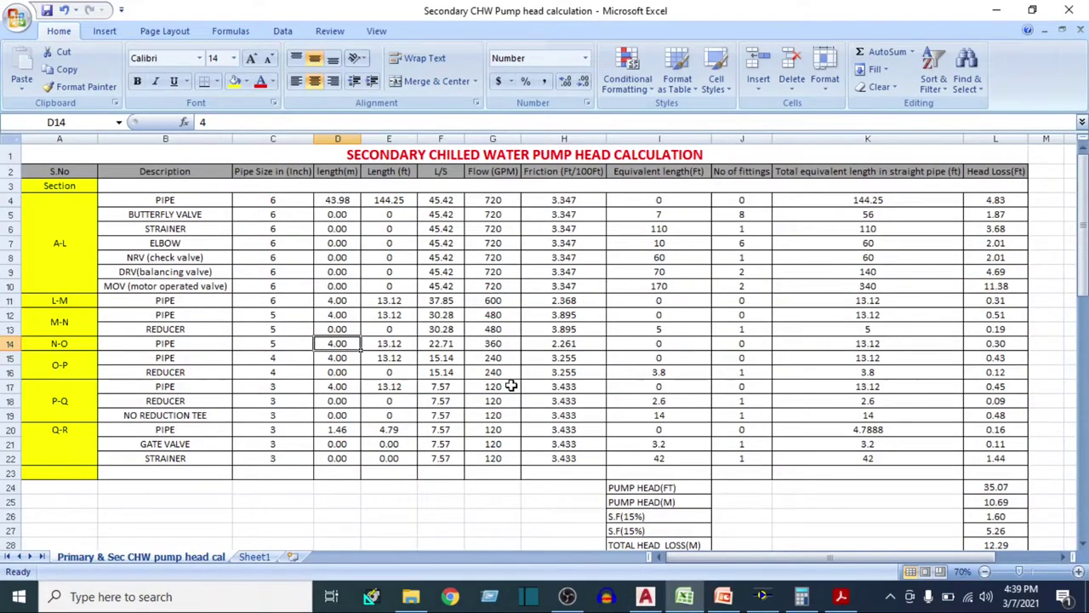
# Review the N-O pipe's length in feet and L/S formulas, and compare its GPM flow with the AutoCAD schematic
pyautogui.press('Right')
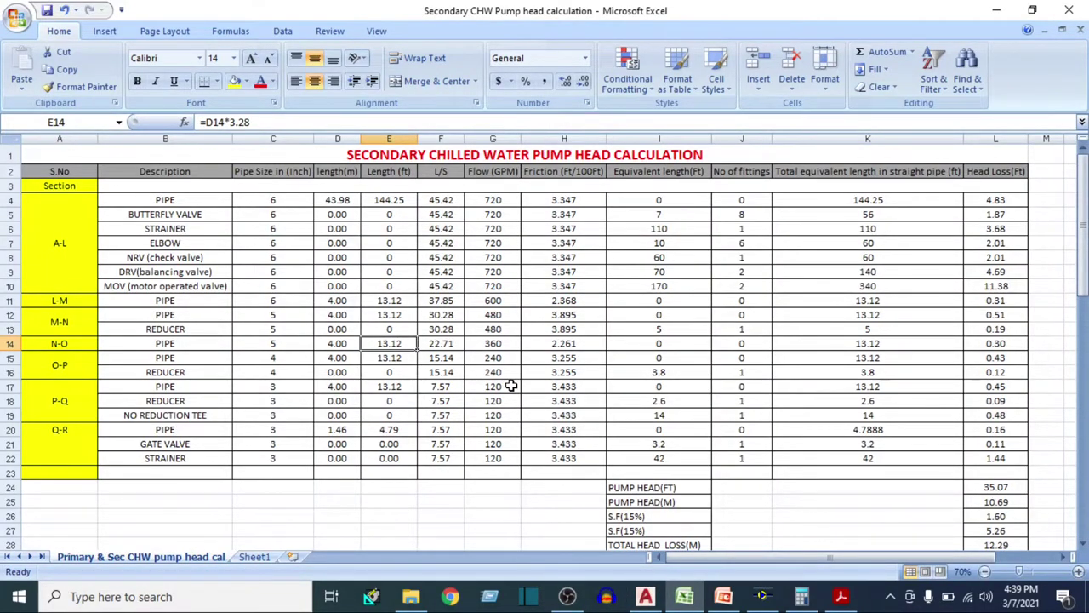
pyautogui.press('Right')
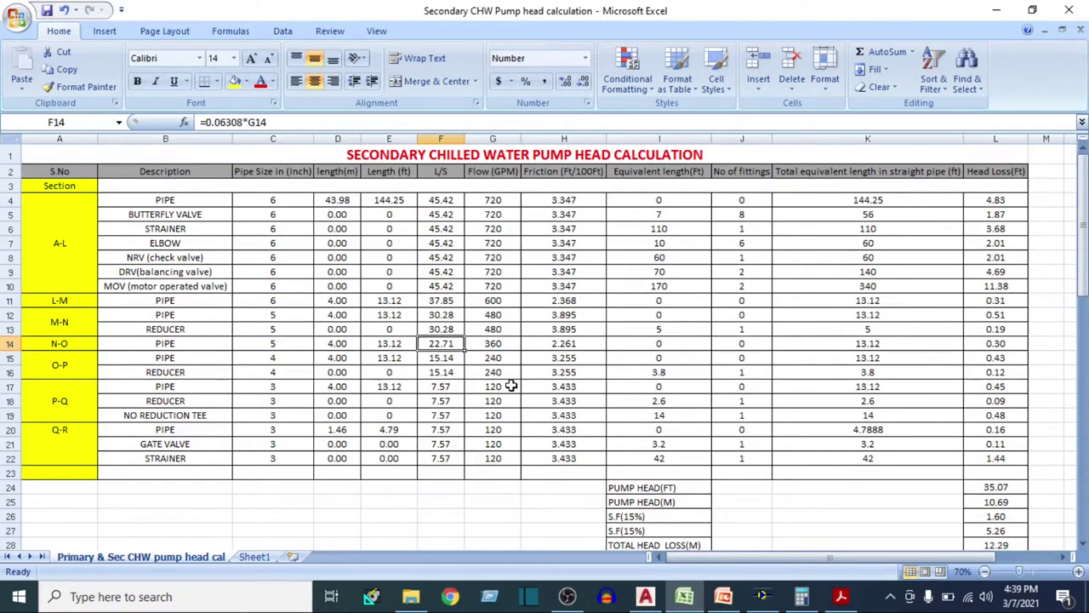
pyautogui.press('Right')
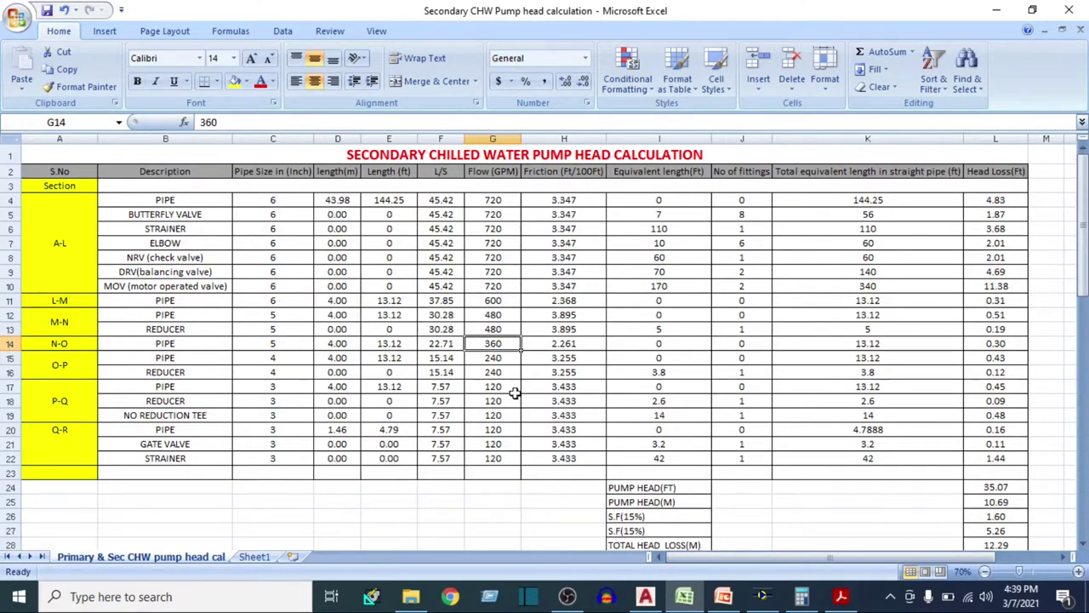
pyautogui.hotkey('alt', 'Tab')
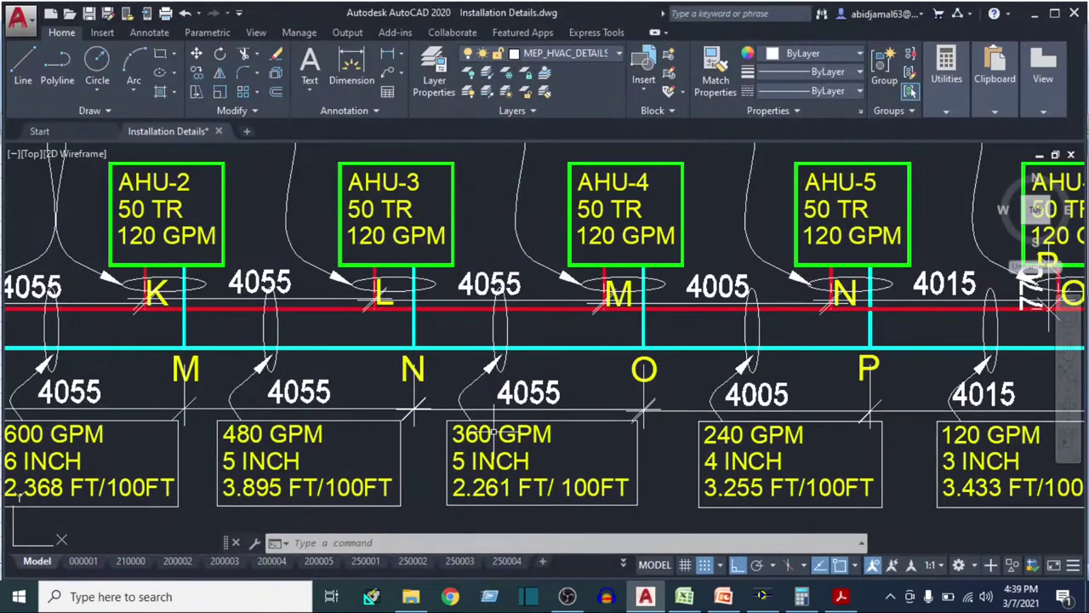
pyautogui.hotkey('alt', 'Tab')
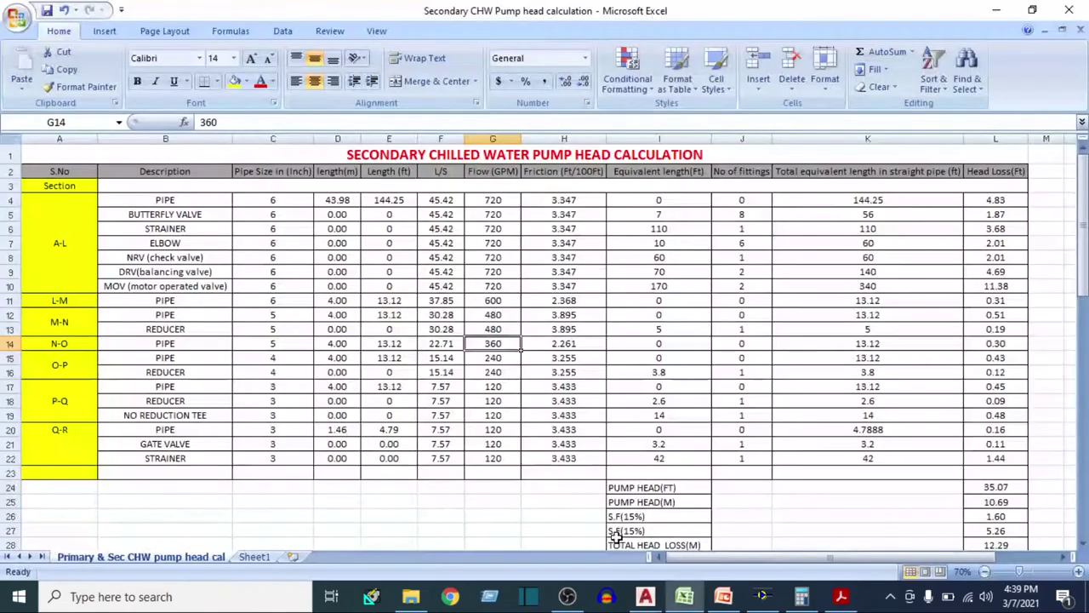
# Compare the N-O friction rate with the AutoCAD schematic, and inspect the head loss formula in L14
pyautogui.click(554, 338)
pyautogui.hotkey('alt', 'Tab')
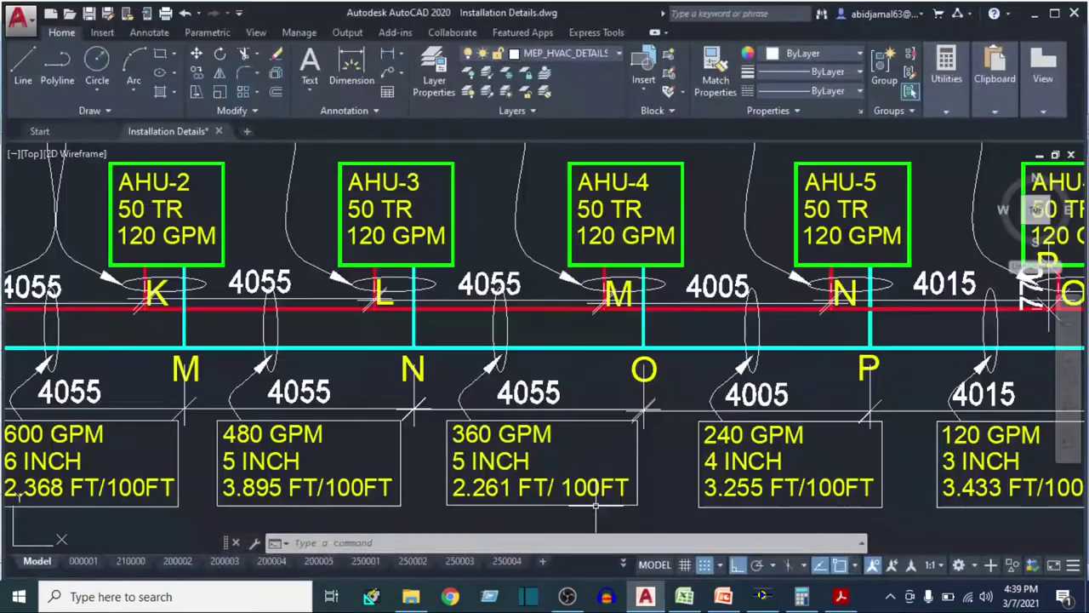
pyautogui.hotkey('alt', 'Tab')
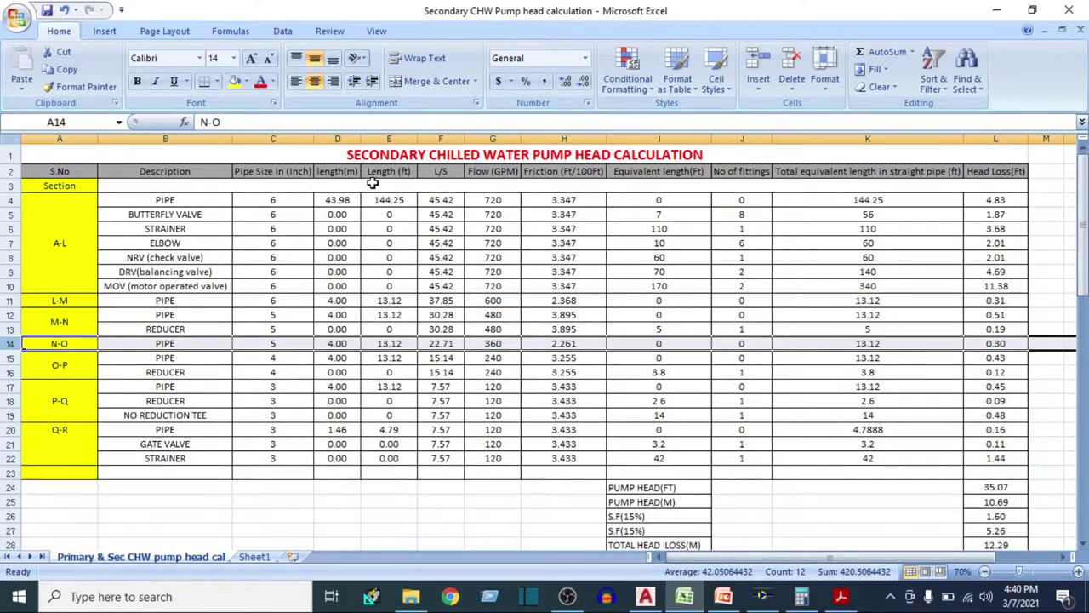
pyautogui.click(985, 343)
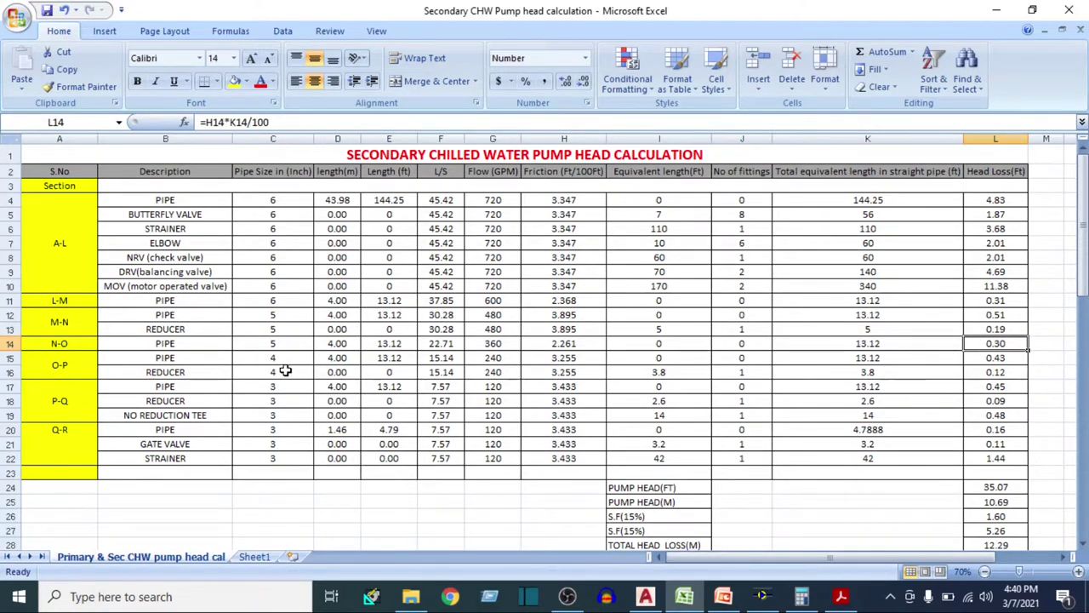
# Highlight the O-P rows 15 and 16 in Excel, and examine section O-P on the AutoCAD schematic
pyautogui.moveTo(11, 358); pyautogui.dragTo(11, 372)
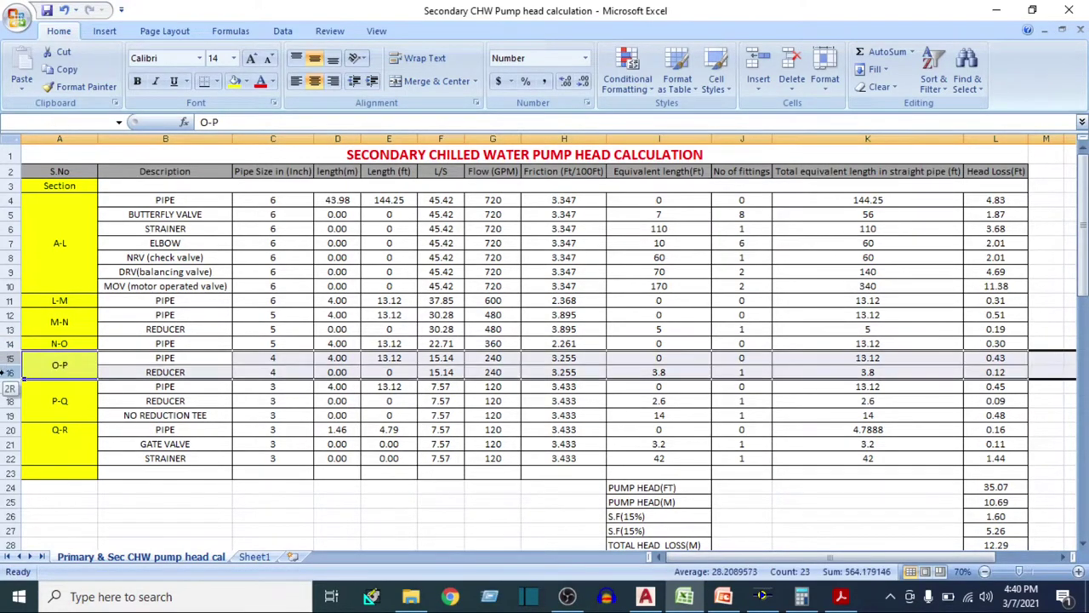
pyautogui.click(645, 596)
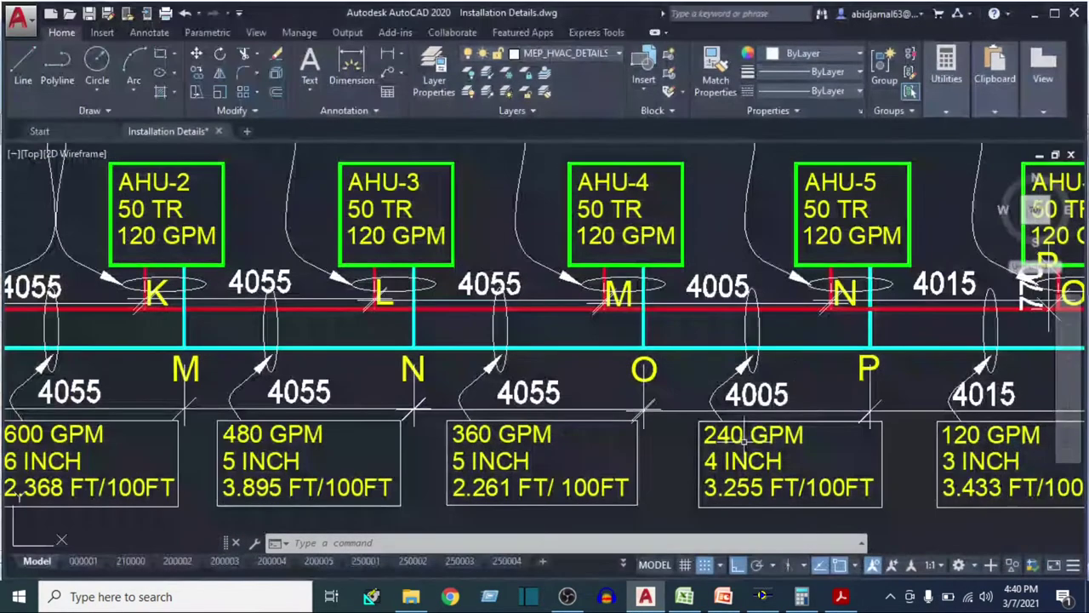
pyautogui.moveTo(717, 411); pyautogui.dragTo(415, 437)
pyautogui.moveTo(404, 383); pyautogui.dragTo(476, 351)
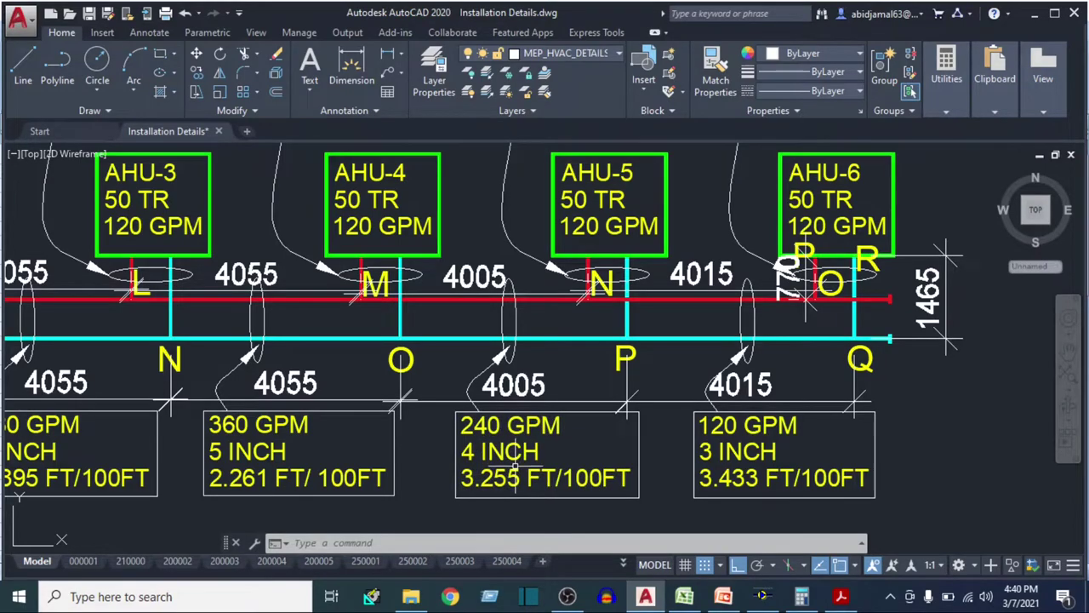
# View the sudden contraction diagram in Table 12, check the O-P reducer's pipe sizes in AutoCAD, and calculate 4 ÷ 5 in Calculator
pyautogui.click(841, 595)
pyautogui.scroll(5, 596, 306)
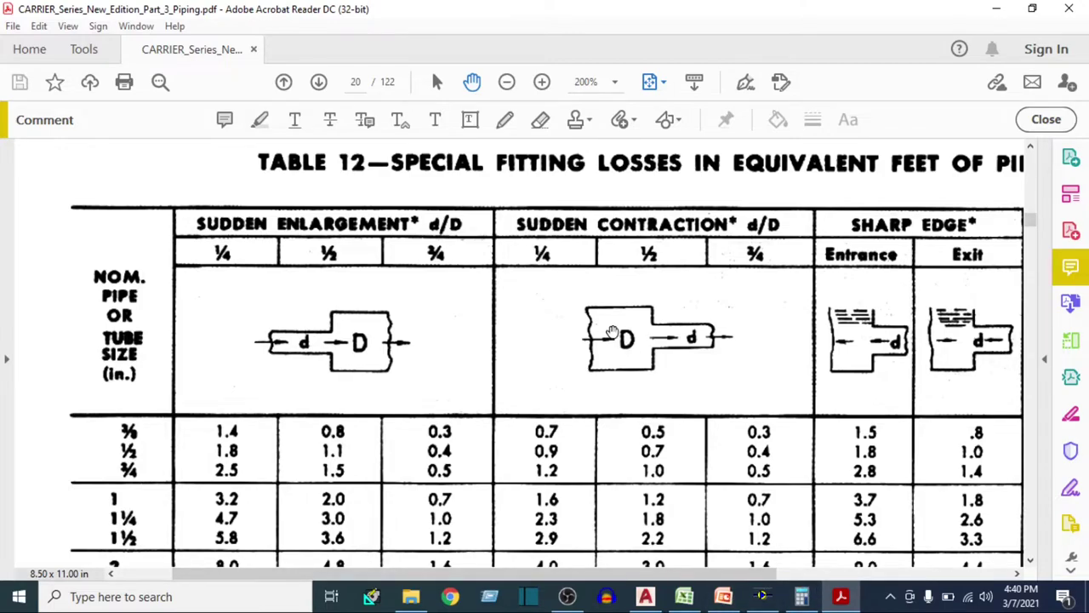
pyautogui.click(645, 596)
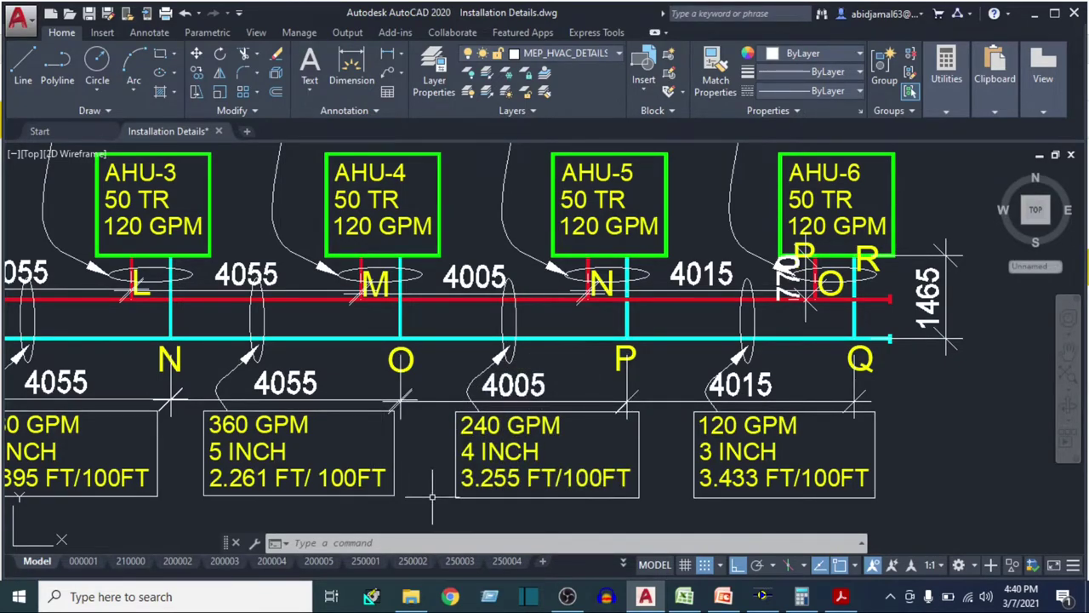
pyautogui.click(801, 595)
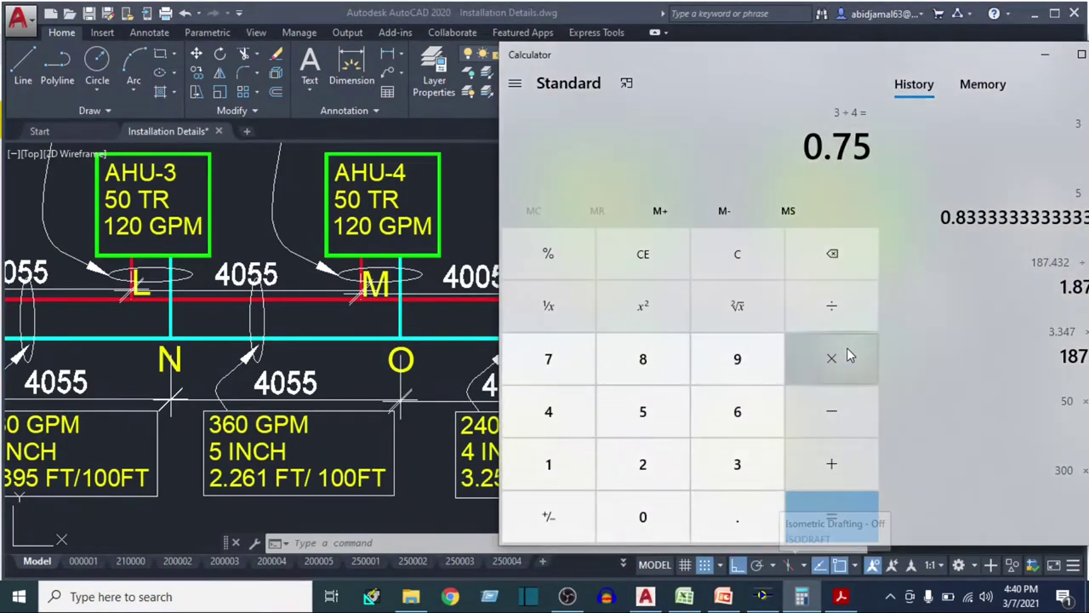
pyautogui.write('4')
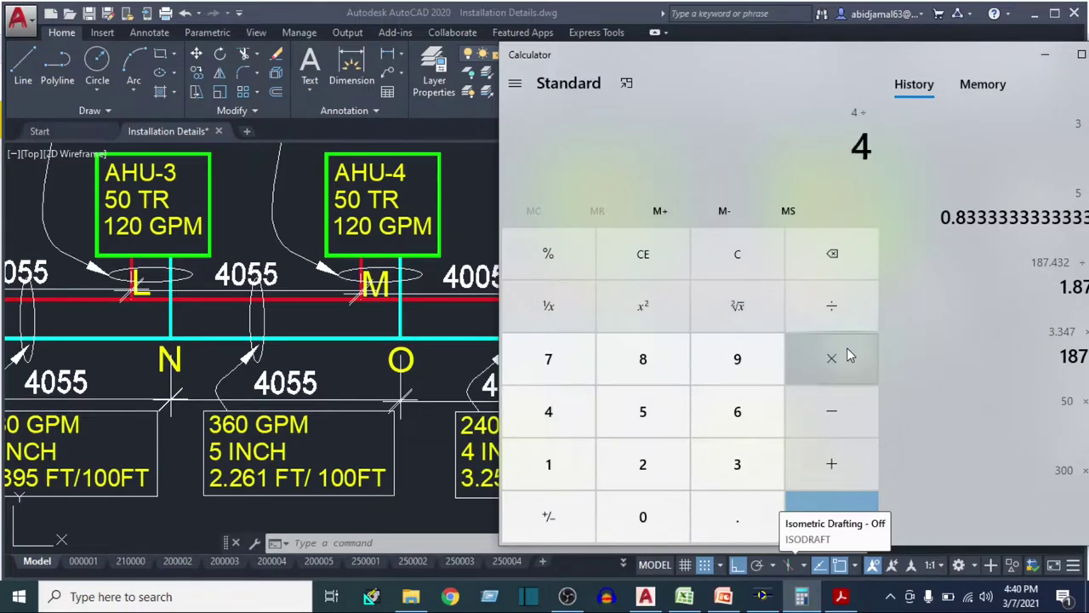
pyautogui.press('Return')
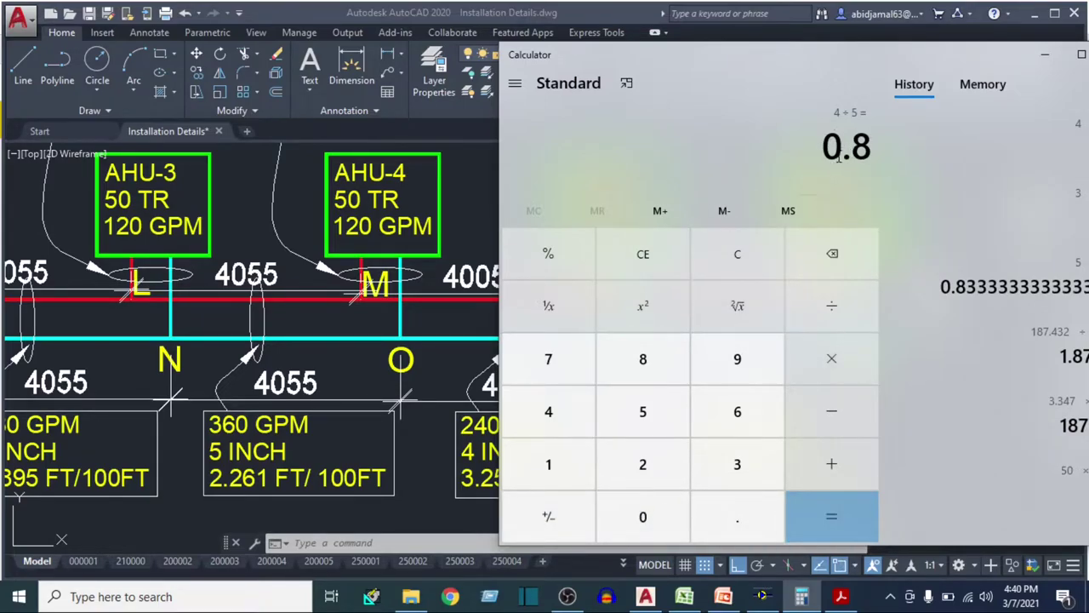
# Look up the 4-inch equivalent length in Table 12's 3/4 sudden contraction column, cross-checking the AutoCAD schematic, and return to Excel
pyautogui.click(840, 597)
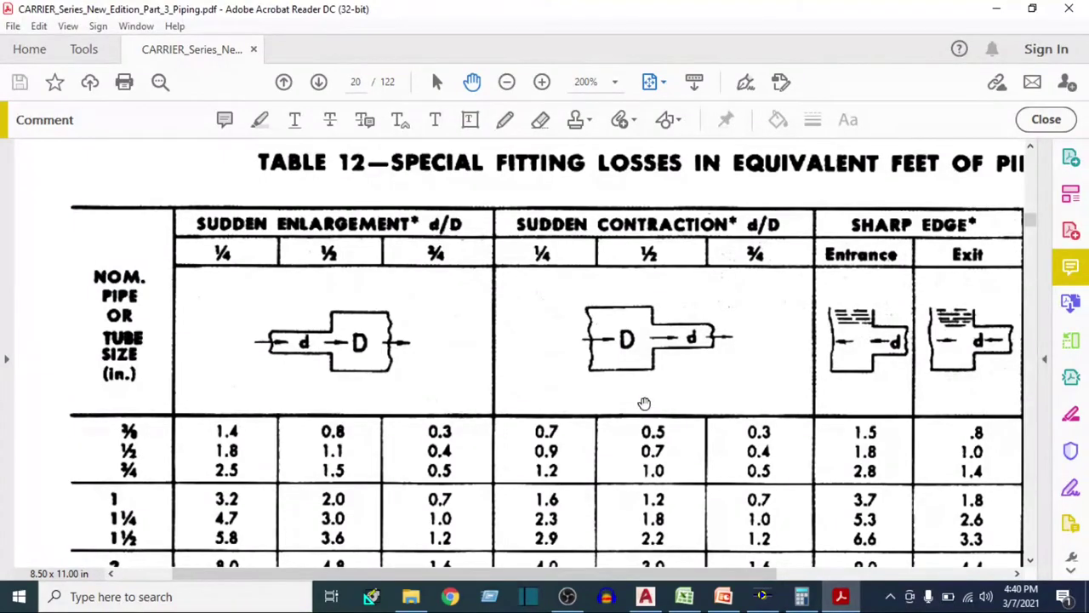
pyautogui.keyDown('ctrl'); pyautogui.scroll(-1, 625, 374); pyautogui.keyUp('ctrl')
pyautogui.scroll(-1, 566, 429)
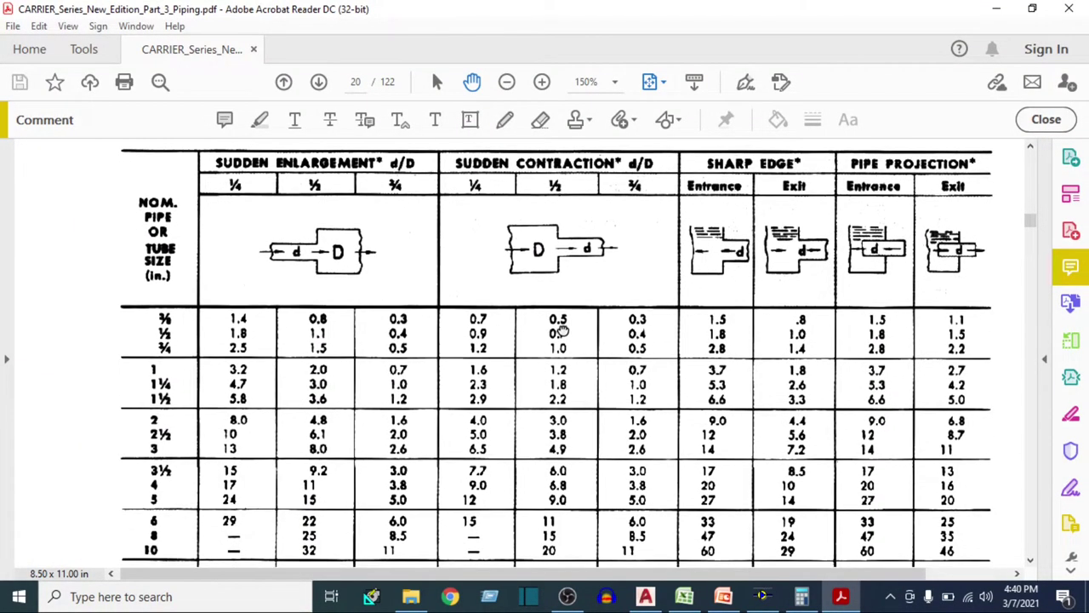
pyautogui.click(645, 596)
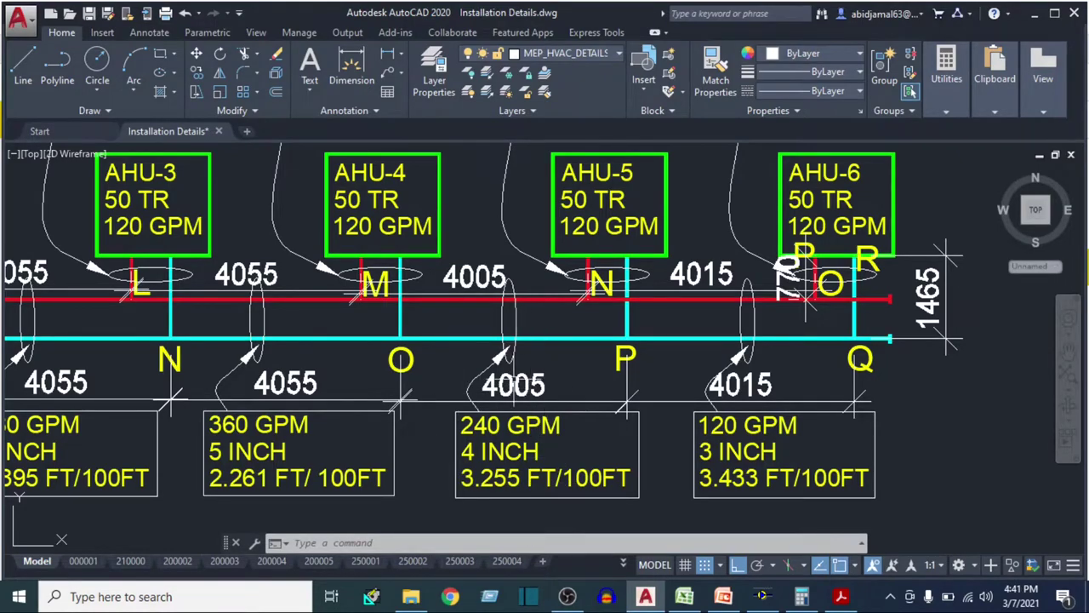
pyautogui.click(841, 597)
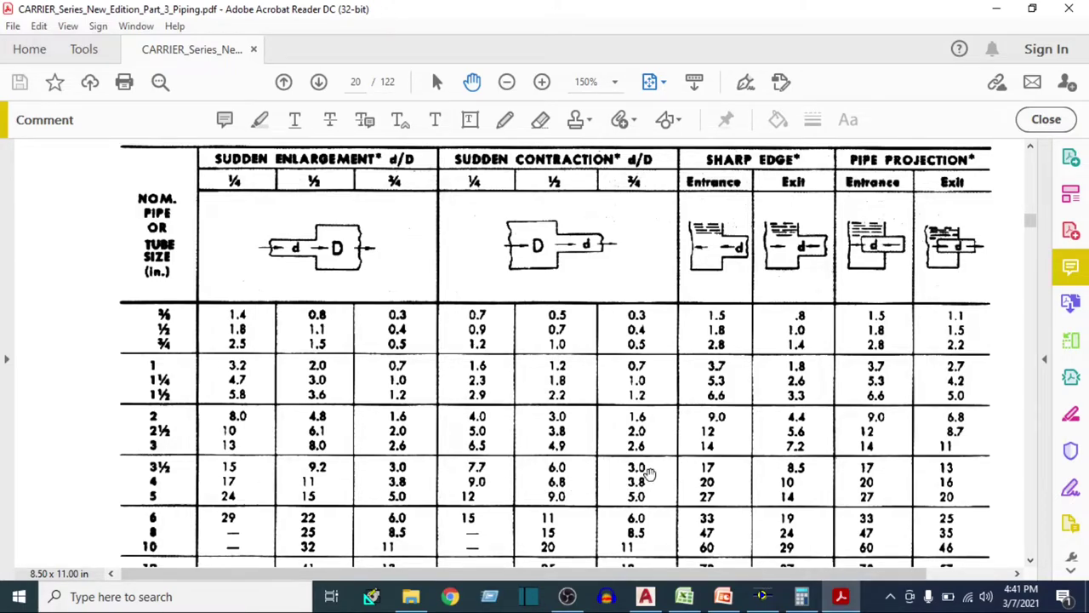
pyautogui.click(677, 601)
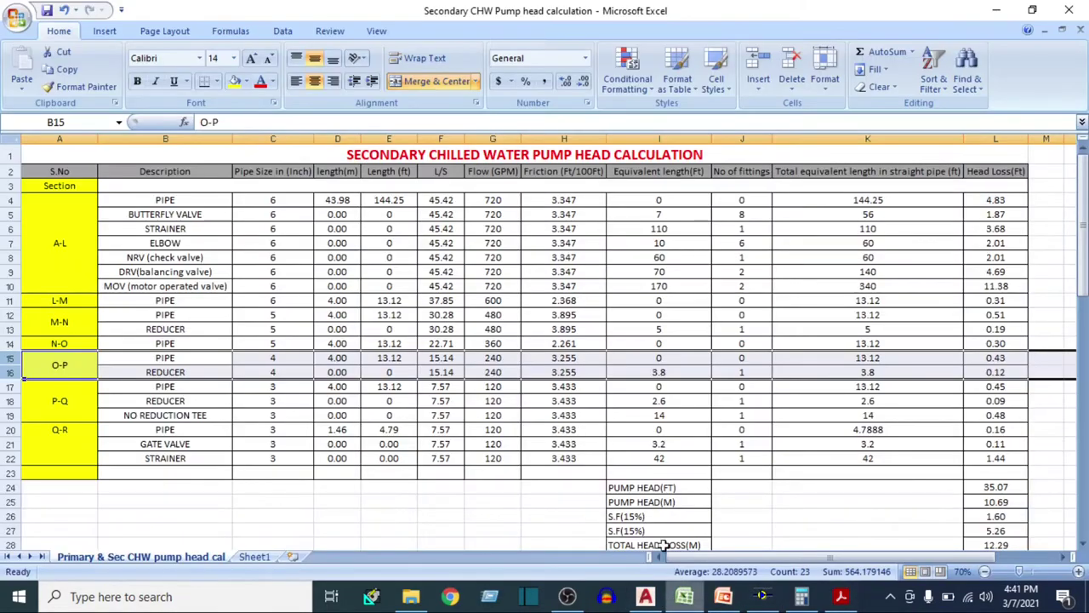
# Review the O-P reducer's equivalent length, number of fittings and total equivalent length formula in row 16
pyautogui.click(661, 372)
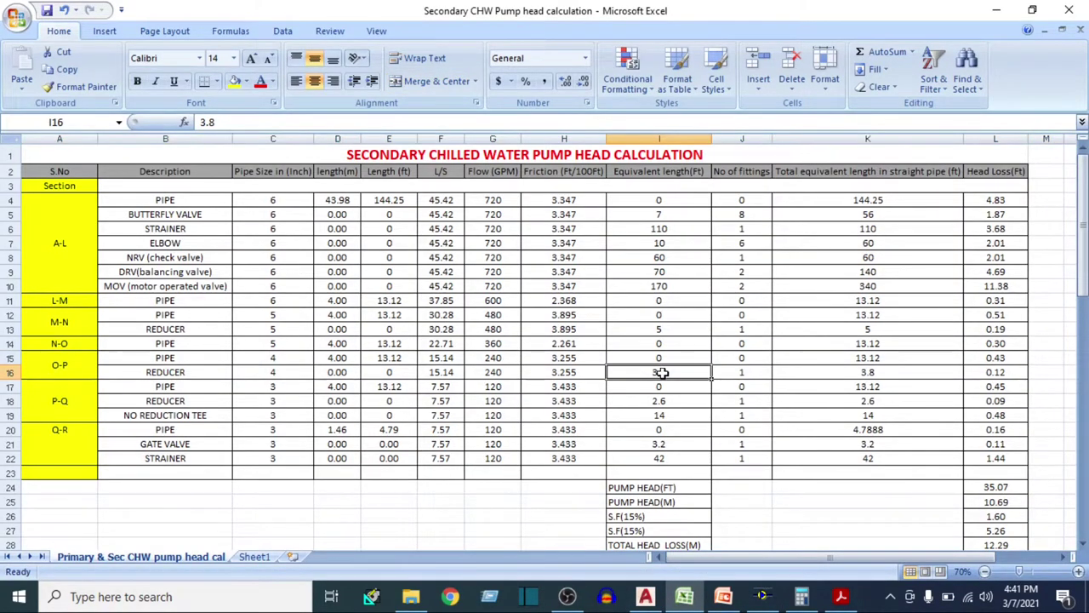
pyautogui.click(758, 373)
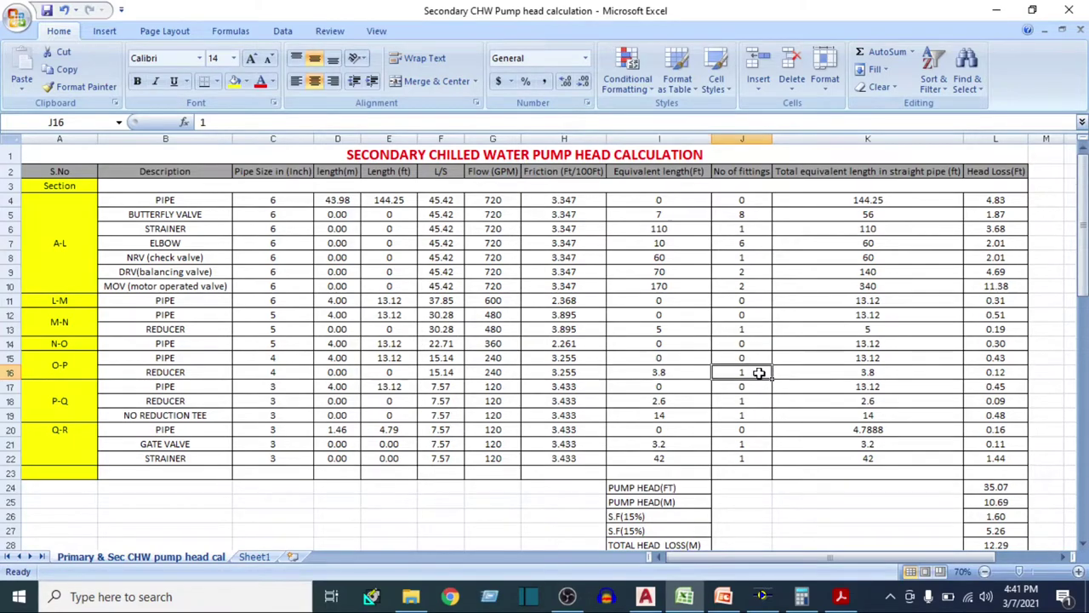
pyautogui.click(875, 354)
pyautogui.click(874, 373)
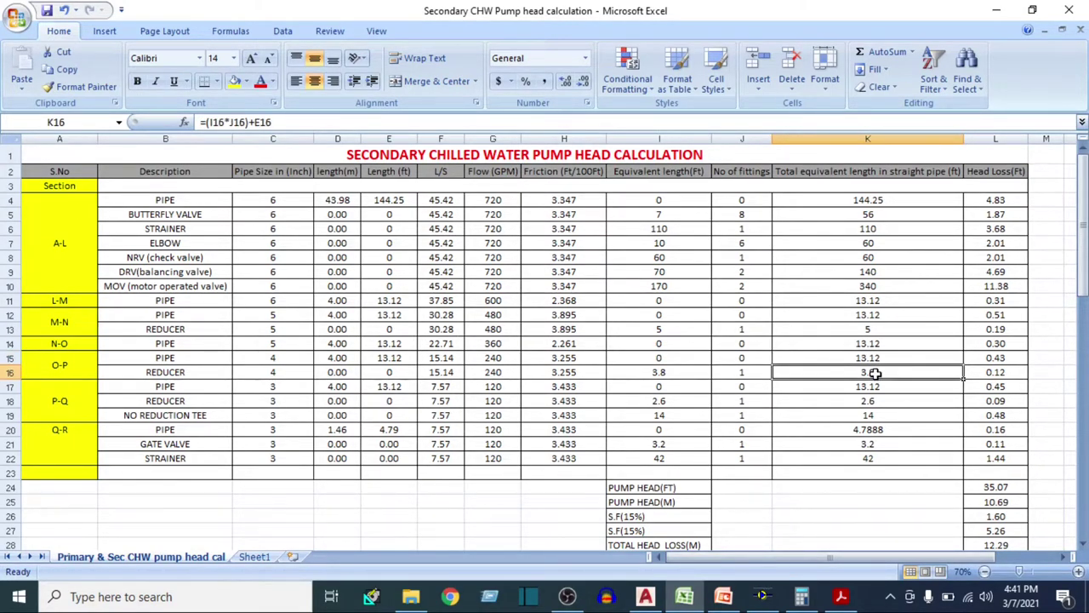
# Check the O-P reducer's head loss formula in row 16, and highlight the P-Q rows 17 to 19
pyautogui.click(1004, 371)
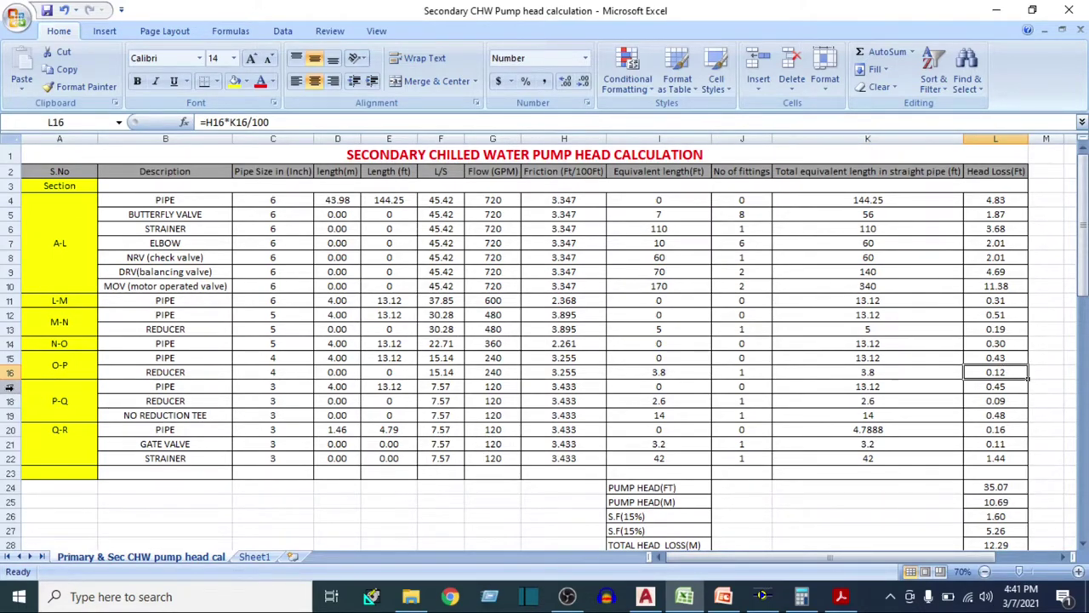
pyautogui.moveTo(8, 386); pyautogui.dragTo(8, 415)
pyautogui.scroll(-2, 180, 381)
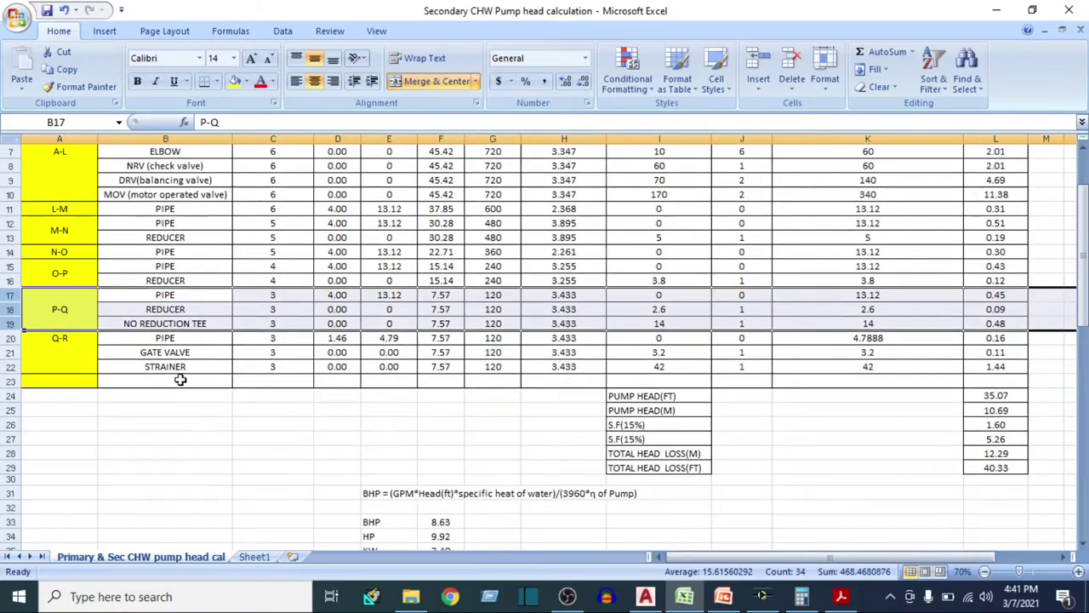
# Examine section P-Q on the AutoCAD schematic for its pipe length, flow, pipe size and friction rate
pyautogui.click(643, 596)
pyautogui.scroll(3, 419, 391)
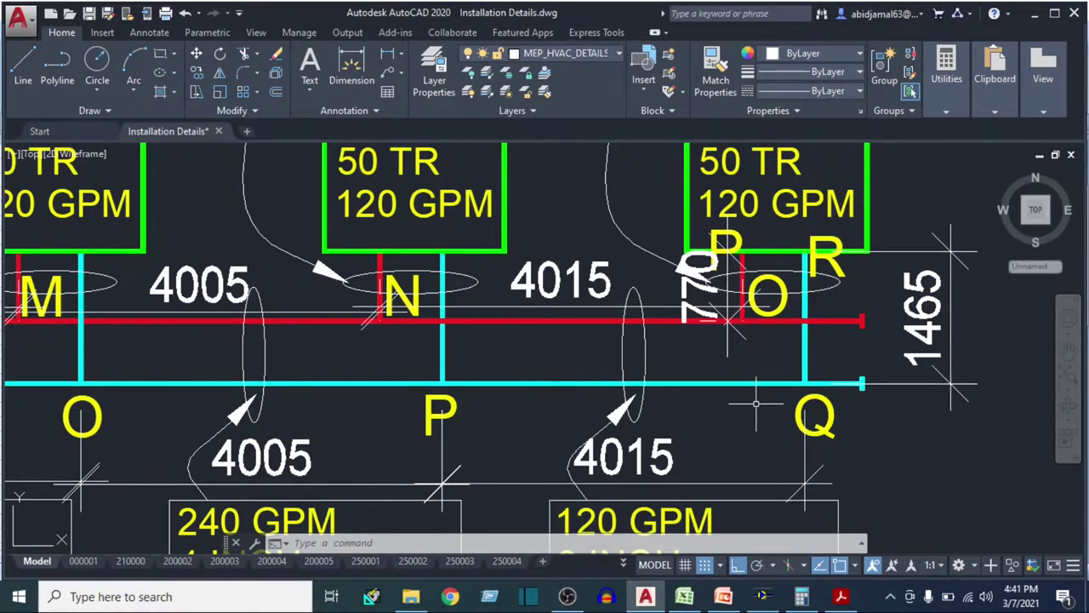
pyautogui.moveTo(756, 400); pyautogui.dragTo(606, 397)
pyautogui.moveTo(444, 402); pyautogui.dragTo(575, 287)
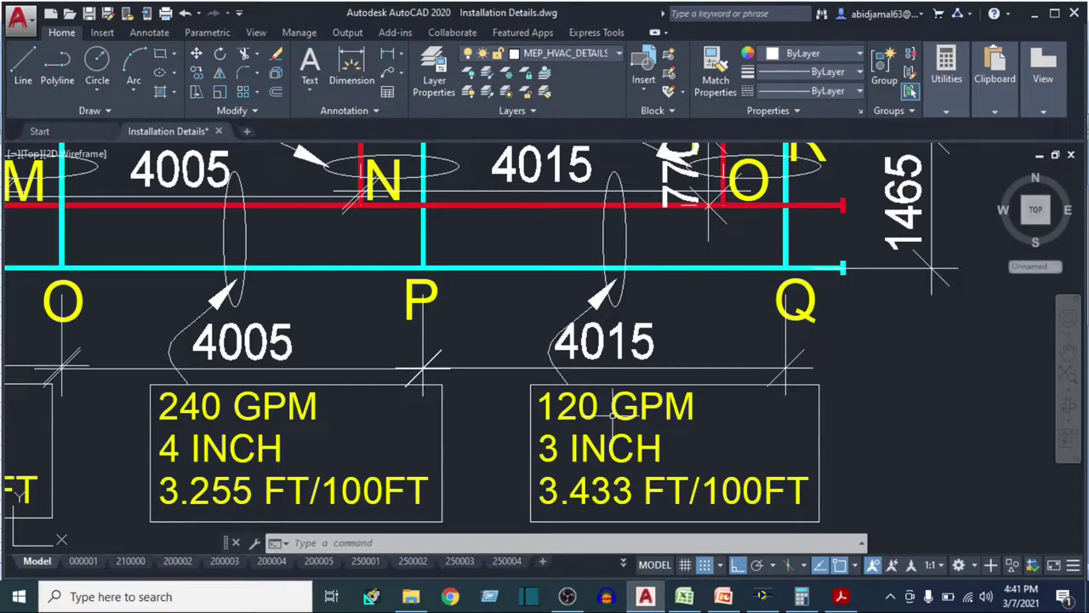
pyautogui.click(489, 324)
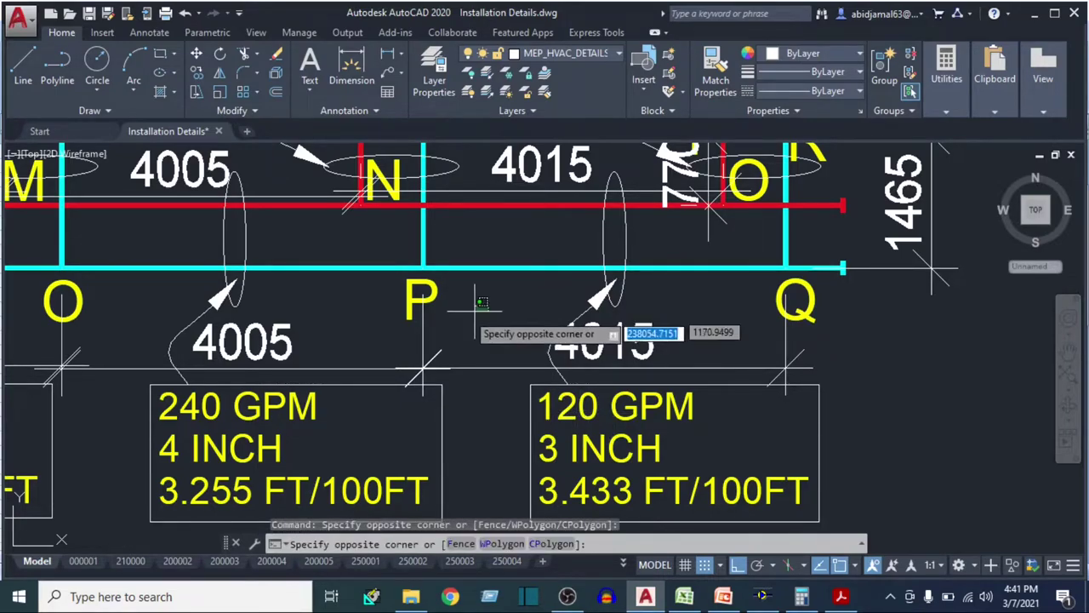
pyautogui.click(481, 322)
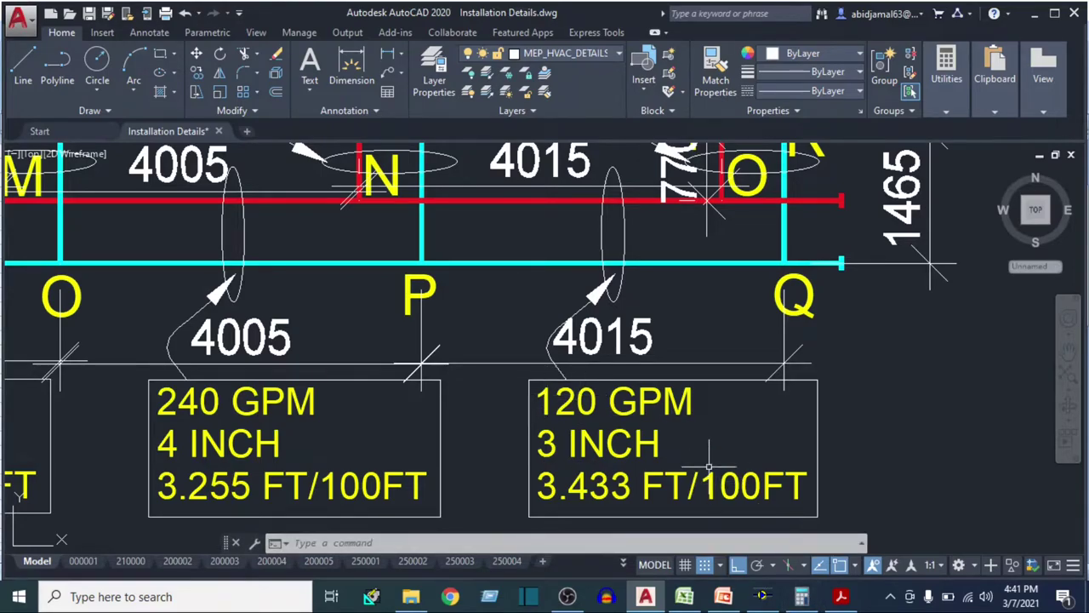
pyautogui.scroll(3, 547, 322)
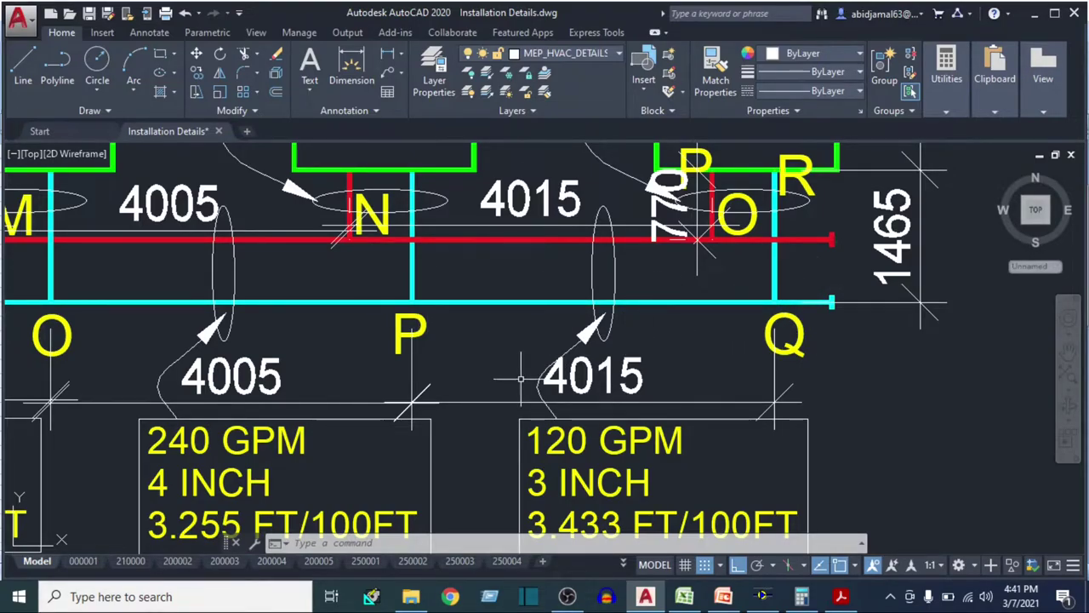
pyautogui.scroll(-2, 519, 379)
# Return to Excel, highlight the P-Q pipe, reducer and tee descriptions, and select the reducer's row 18
pyautogui.click(684, 596)
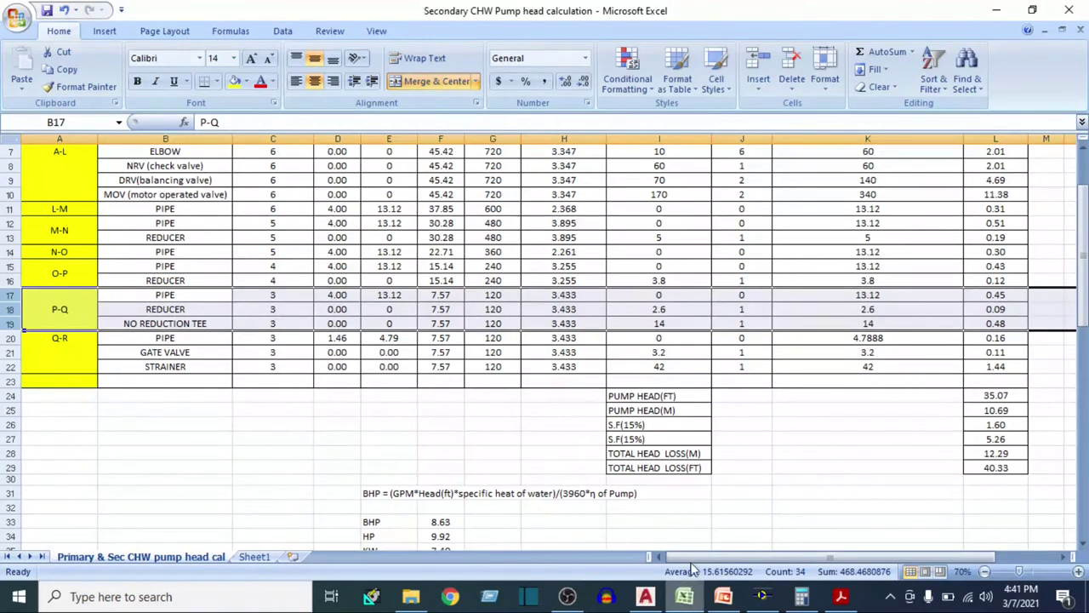
pyautogui.click(179, 295)
pyautogui.moveTo(178, 295); pyautogui.dragTo(179, 324)
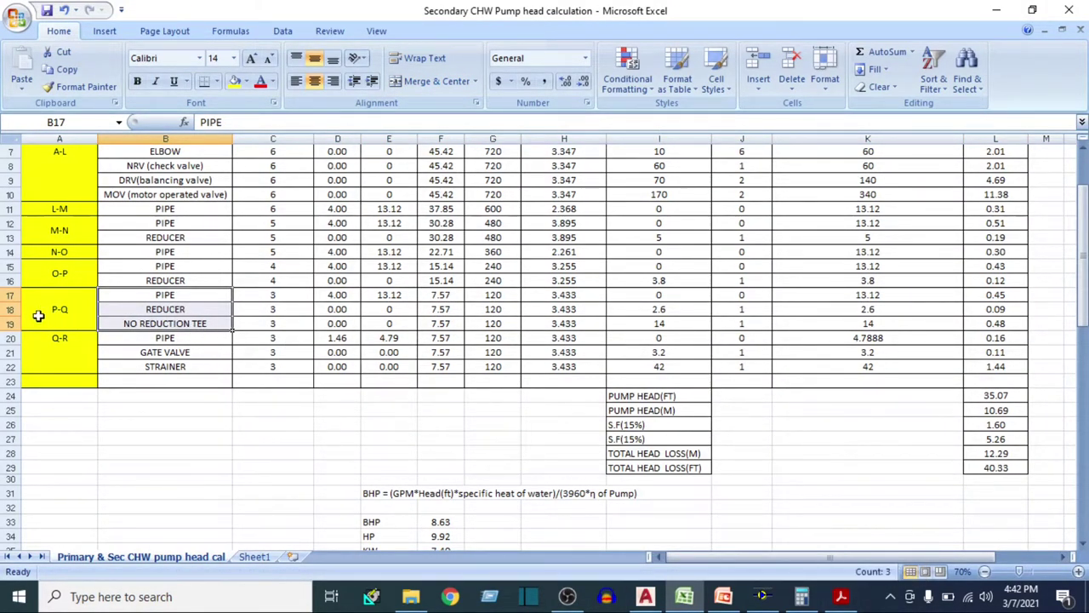
pyautogui.click(8, 309)
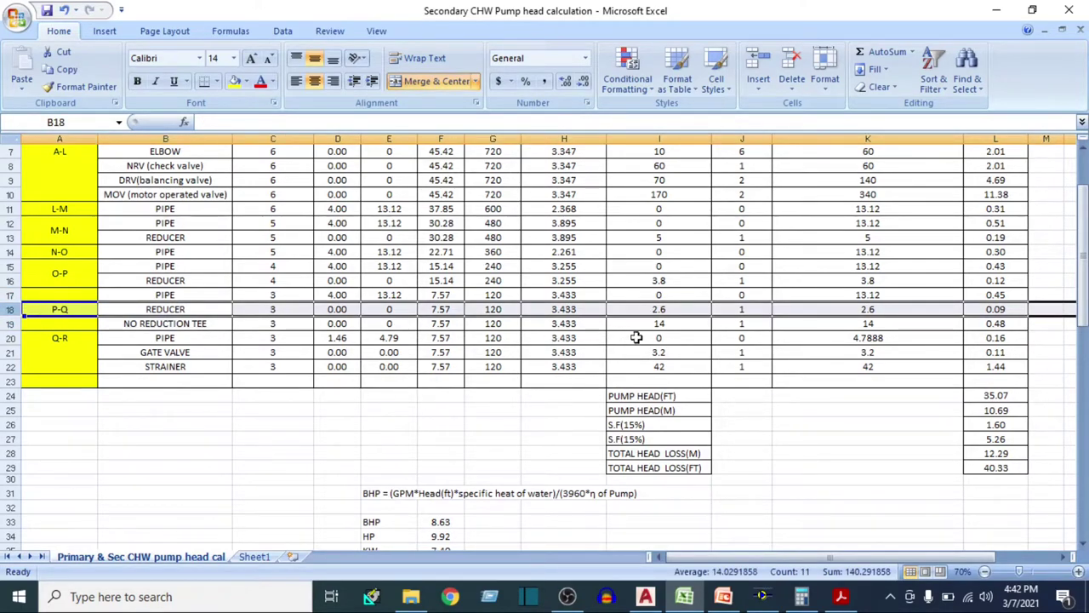
# Calculate the P-Q reducer's diameter ratio, 3 ÷ 4, in Calculator
pyautogui.click(801, 596)
pyautogui.press('3')
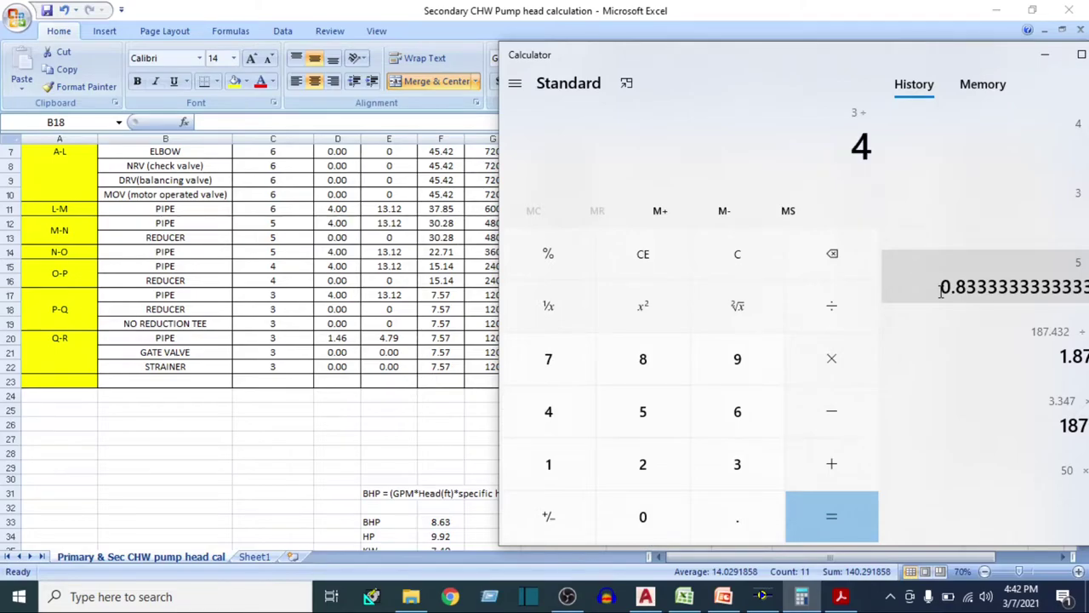
pyautogui.press('Return')
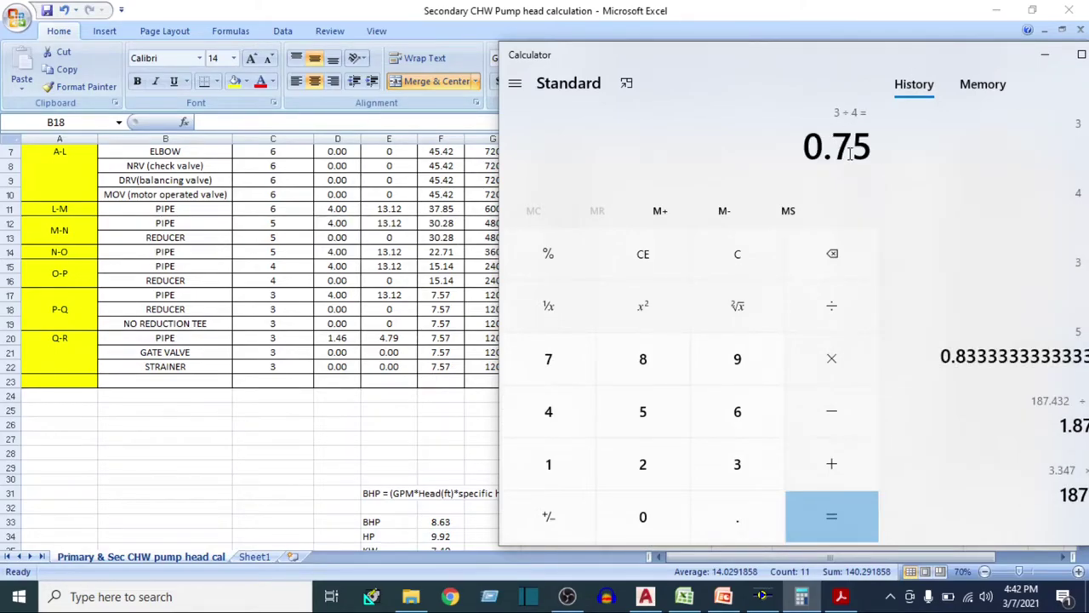
# Look up the 3-inch equivalent length in the Carrier PDF's 3/4 sudden contraction column, cross-checking the AutoCAD schematic, and return to Excel
pyautogui.hotkey('alt', 'Tab')
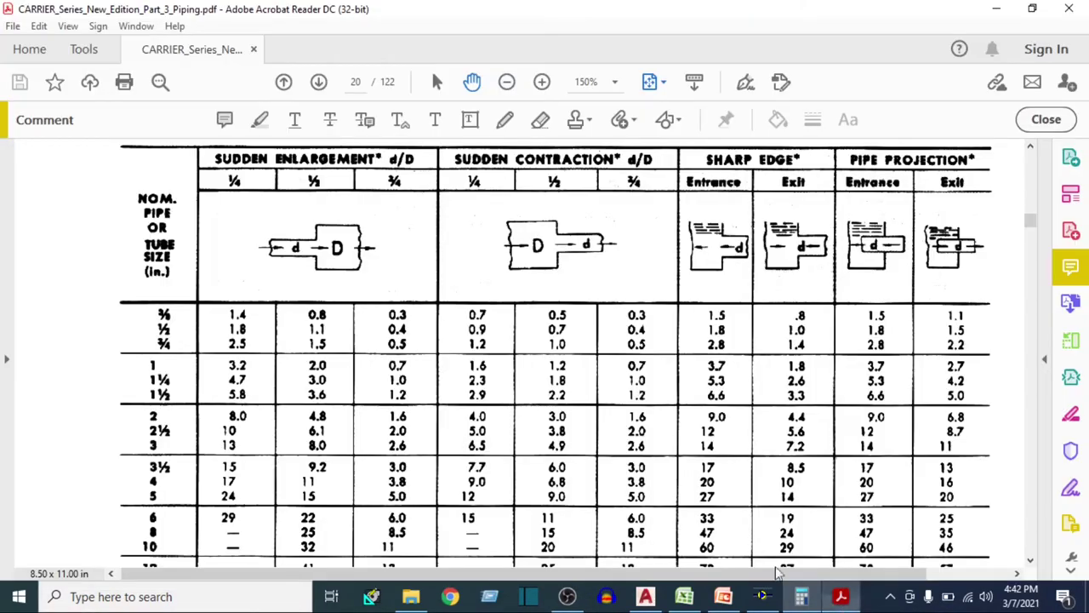
pyautogui.click(646, 596)
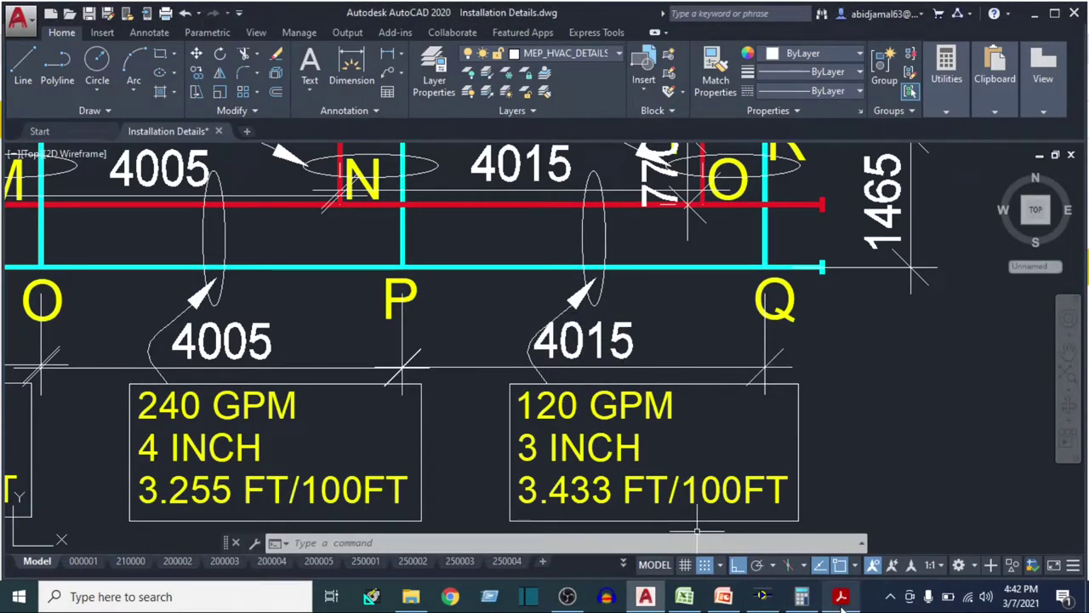
pyautogui.hotkey('alt', 'Tab')
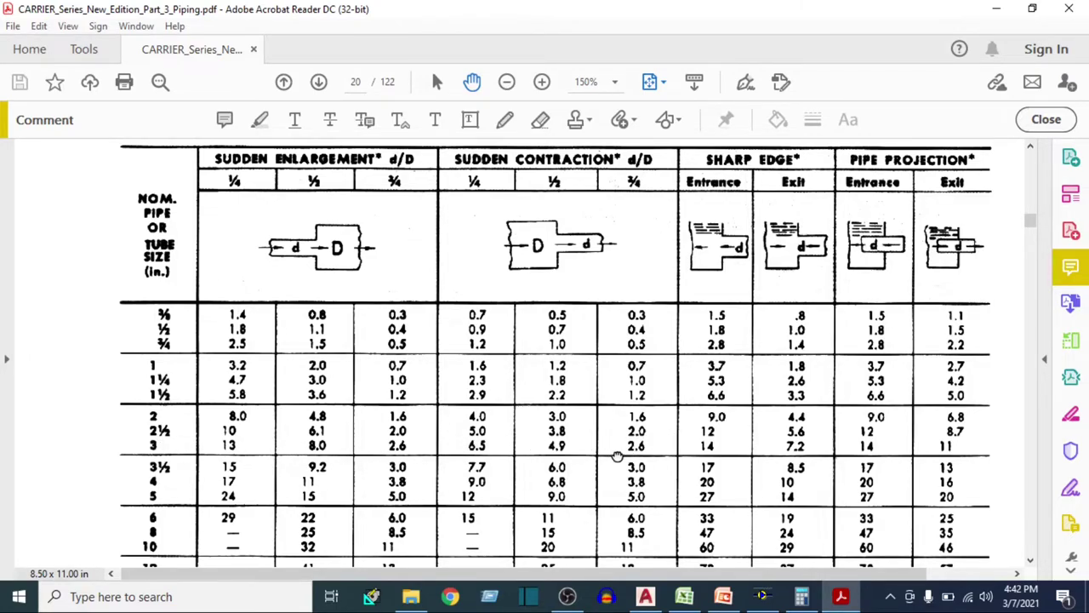
pyautogui.moveTo(618, 454); pyautogui.dragTo(621, 463)
pyautogui.click(686, 598)
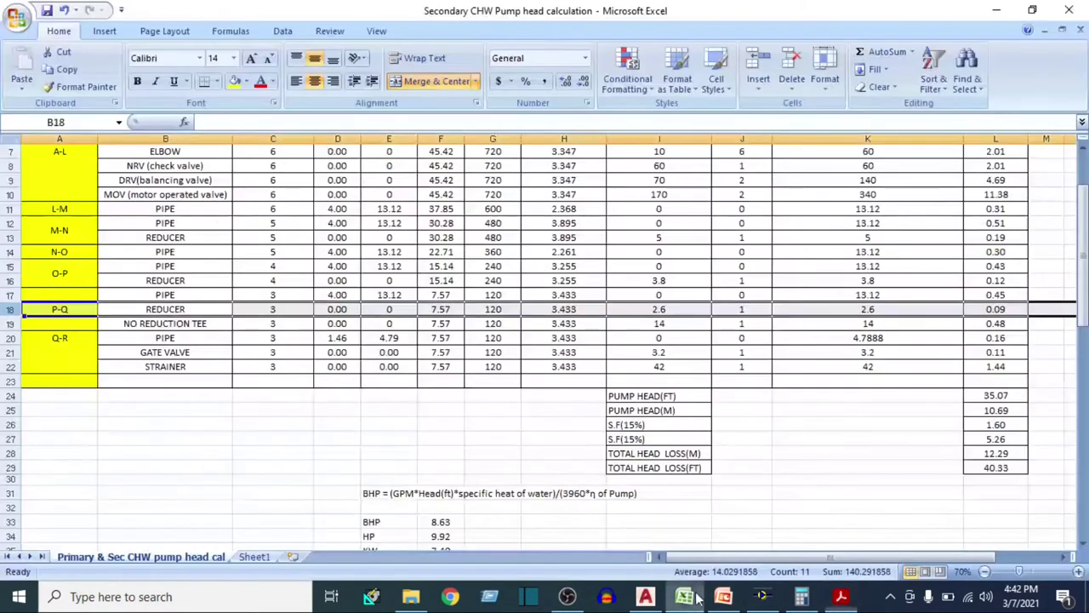
# Review the P-Q reducer's equivalent length, number of fittings, total equivalent length and head loss formula in row 18
pyautogui.click(668, 310)
pyautogui.click(754, 310)
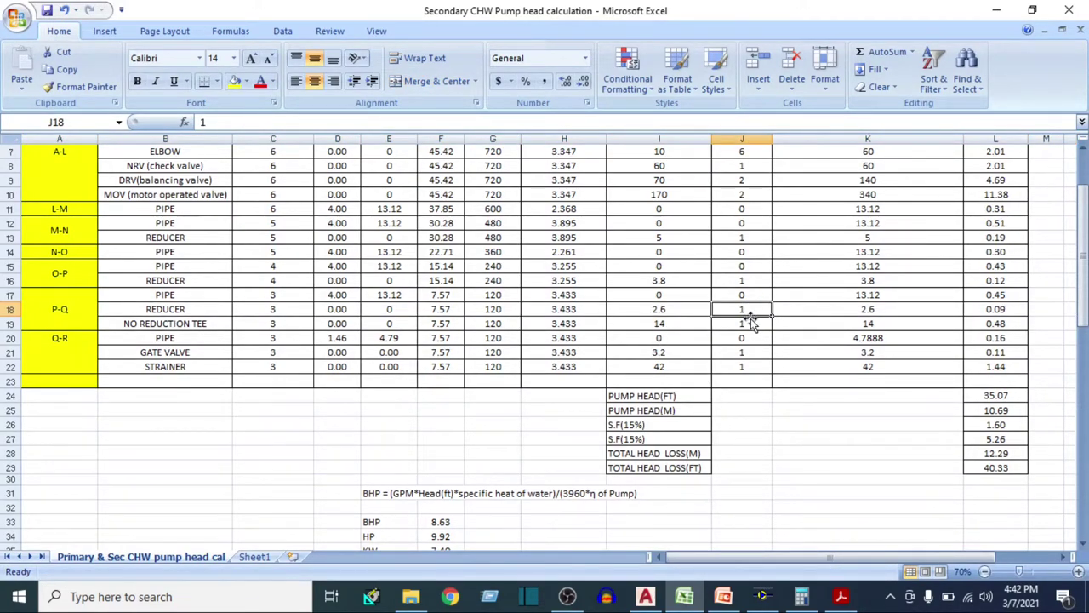
pyautogui.scroll(2, 750, 318)
pyautogui.press('Right')
pyautogui.press('Right')
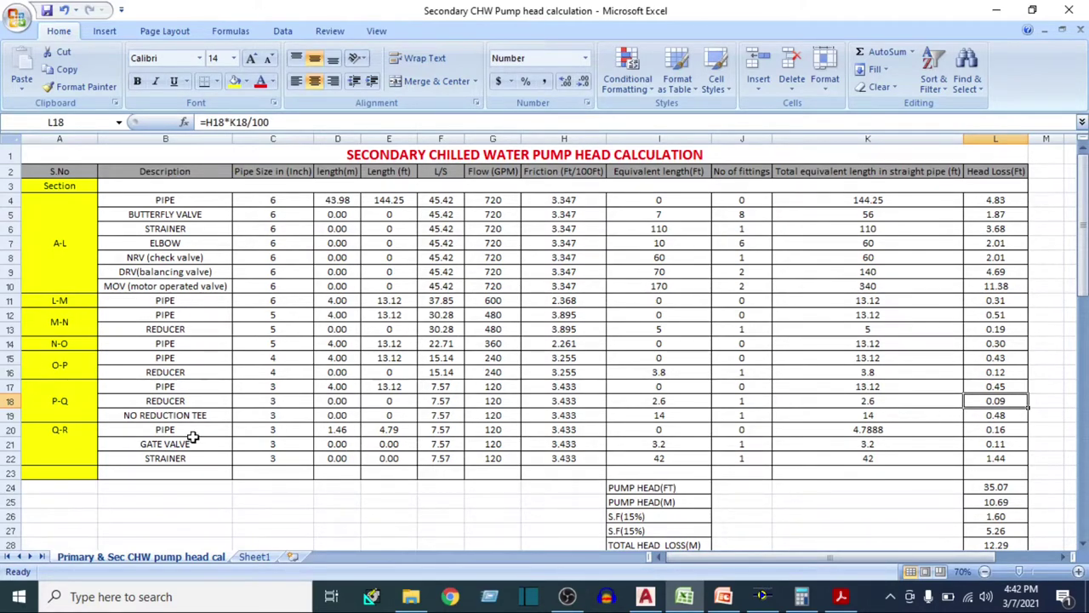
# Review the P-Q no reduction tee's description, pipe size, length and flow cells in row 19
pyautogui.click(153, 416)
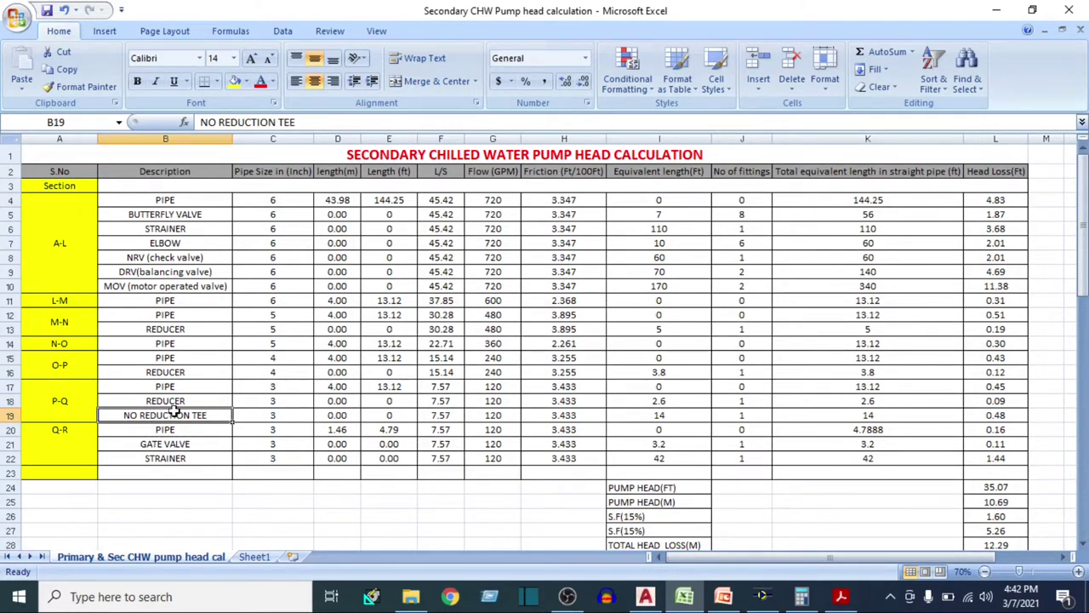
pyautogui.click(265, 415)
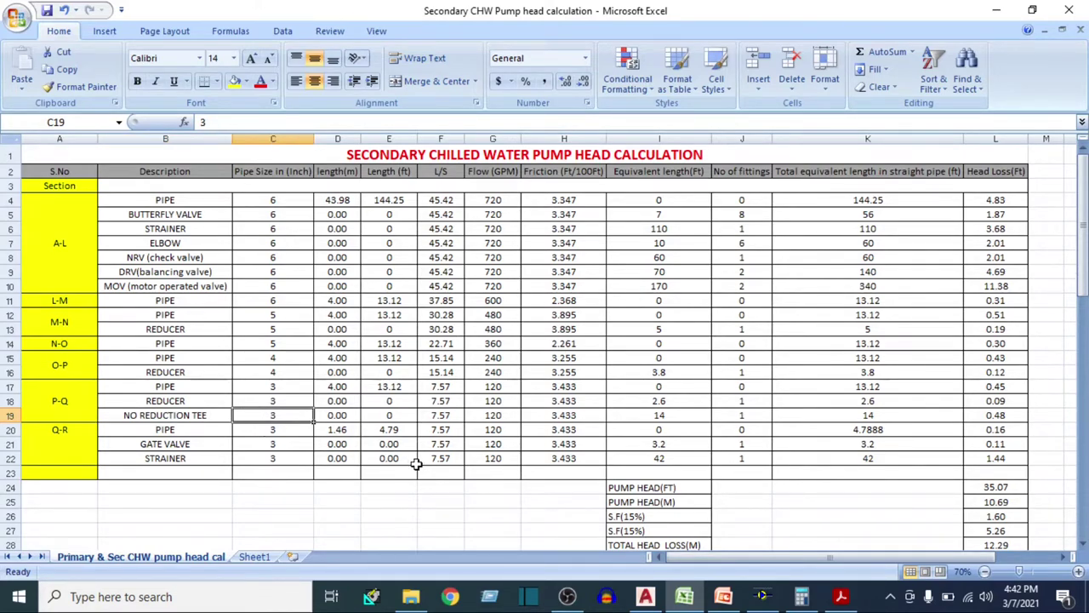
pyautogui.press('Right')
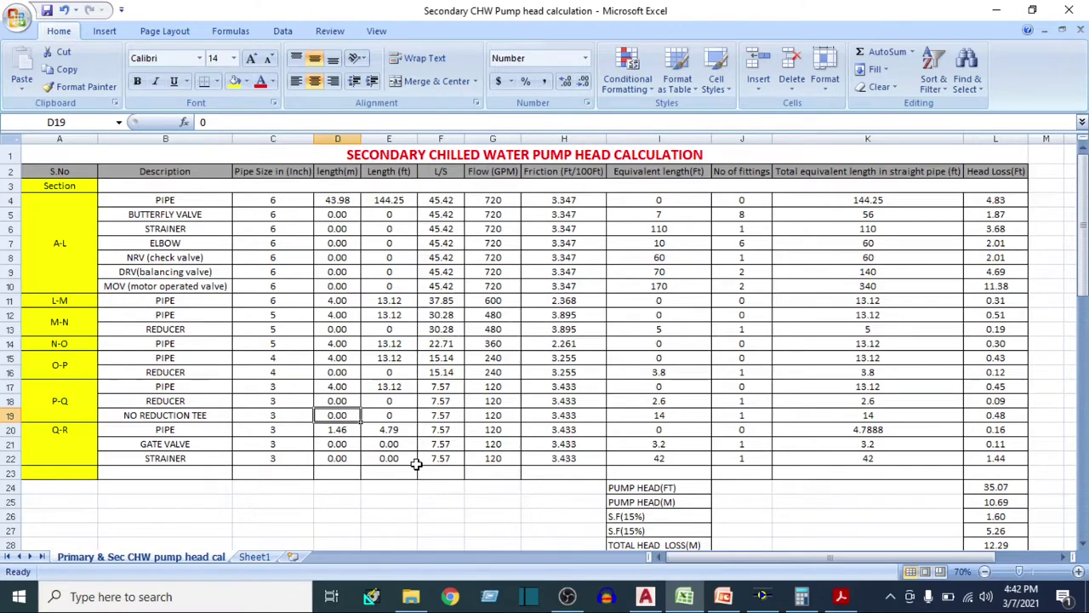
pyautogui.press('Right')
pyautogui.press('Right')
pyautogui.press('Right')
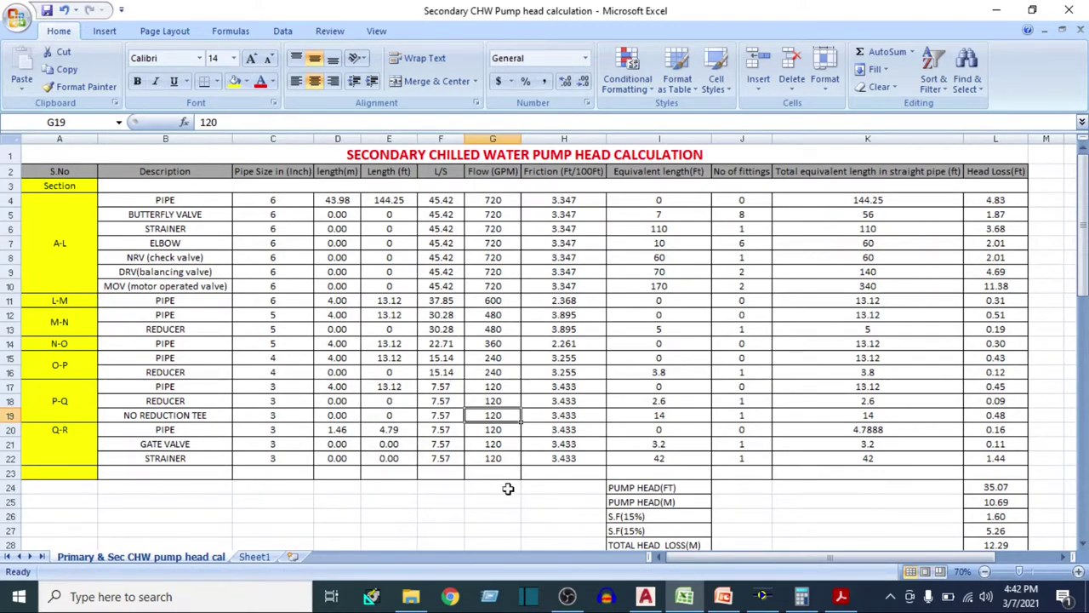
# Cross-check the tee's flow and friction against the P-Q label in AutoCAD, and review its friction and equivalent length in Excel
pyautogui.click(645, 596)
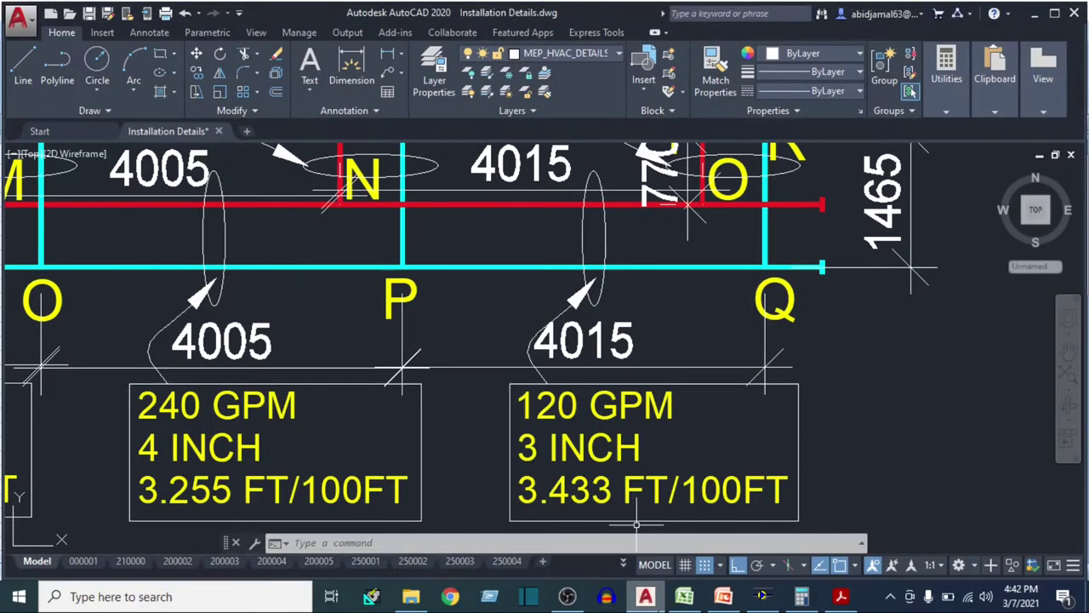
pyautogui.hotkey('alt', 'Tab')
pyautogui.click(646, 595)
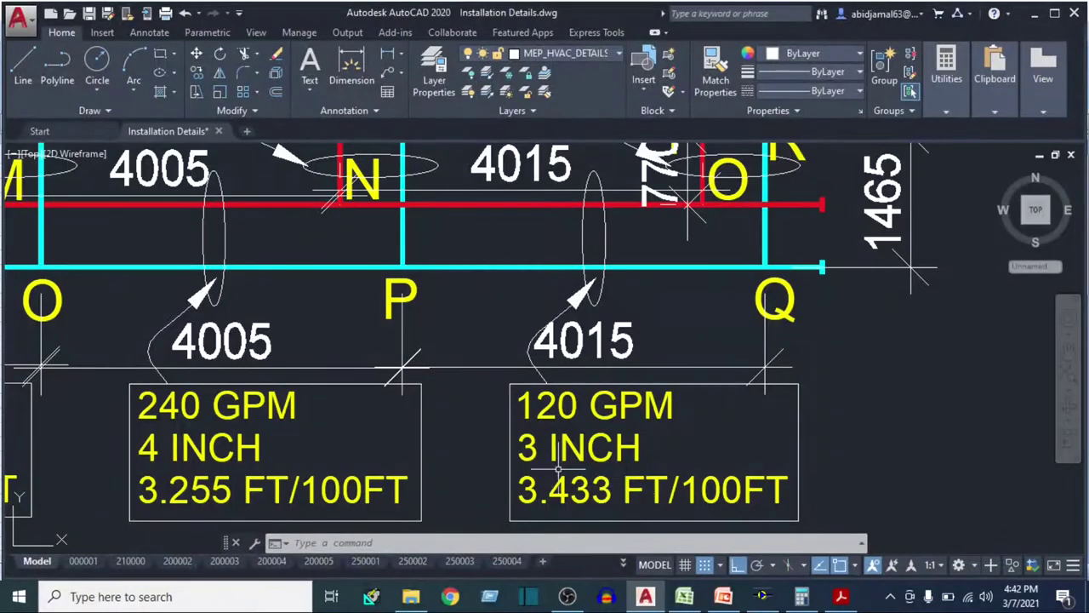
pyautogui.hotkey('alt', 'Tab')
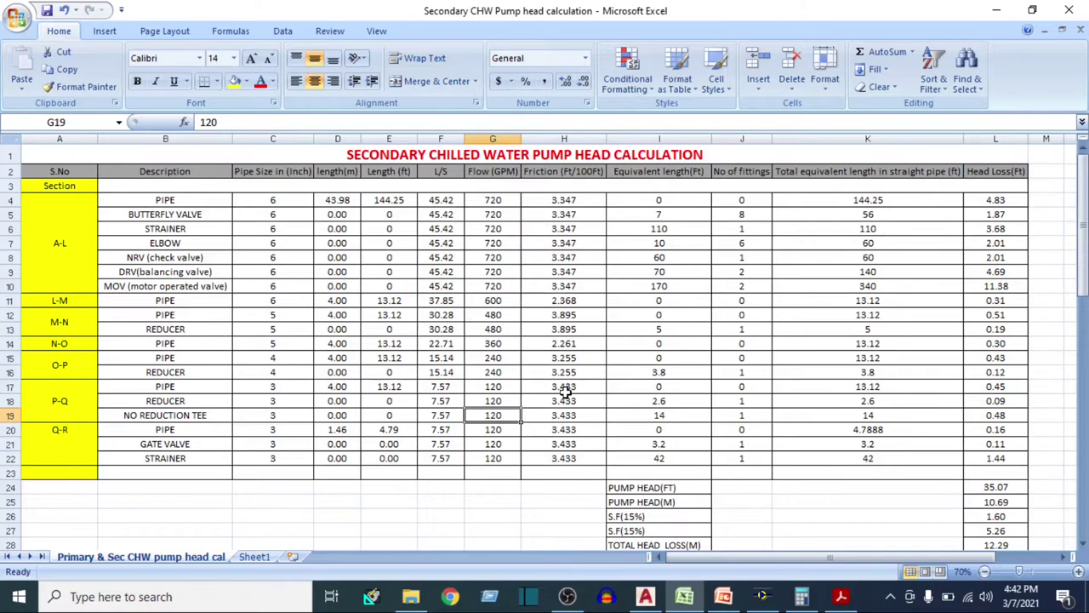
pyautogui.press('Right')
pyautogui.press('Right')
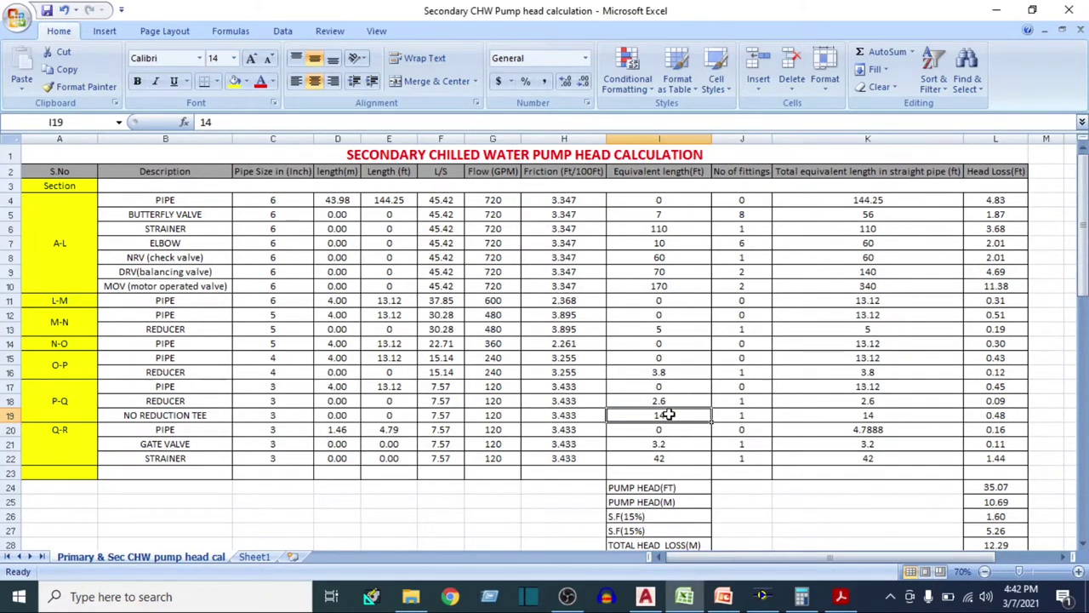
# Look up the tee in the Carrier PDF's smooth bend tees table, cross-checking its description in row 19 of the Excel sheet
pyautogui.click(840, 596)
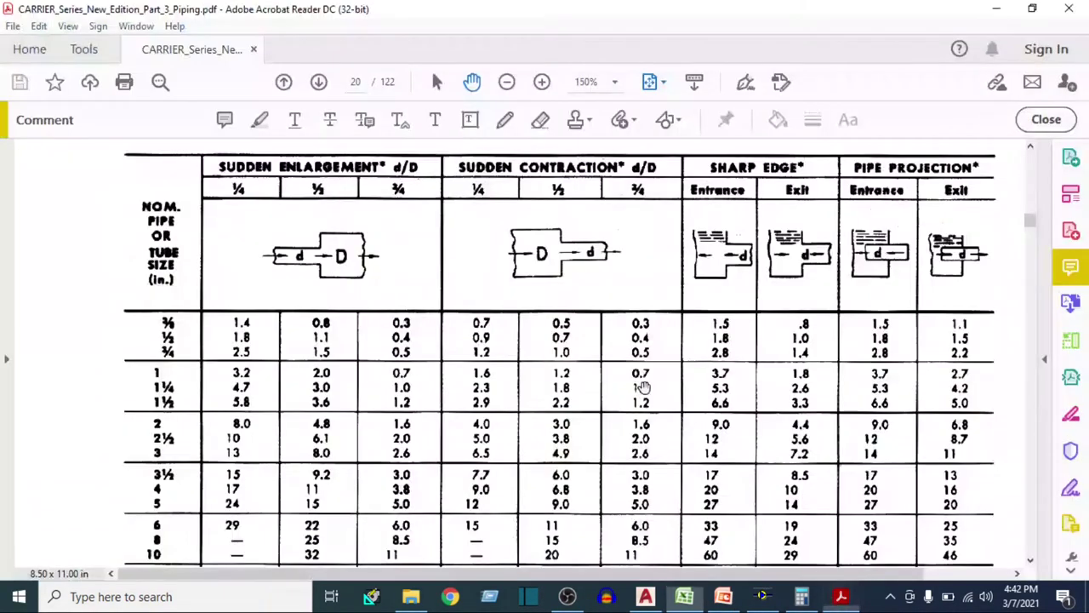
pyautogui.hotkey('alt', 'Tab')
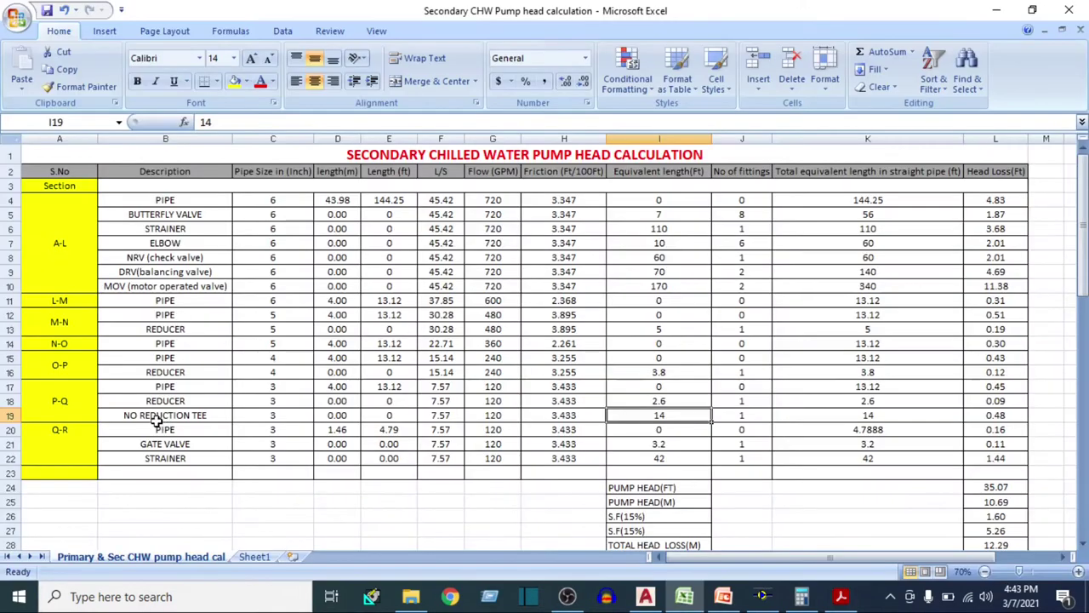
pyautogui.click(153, 417)
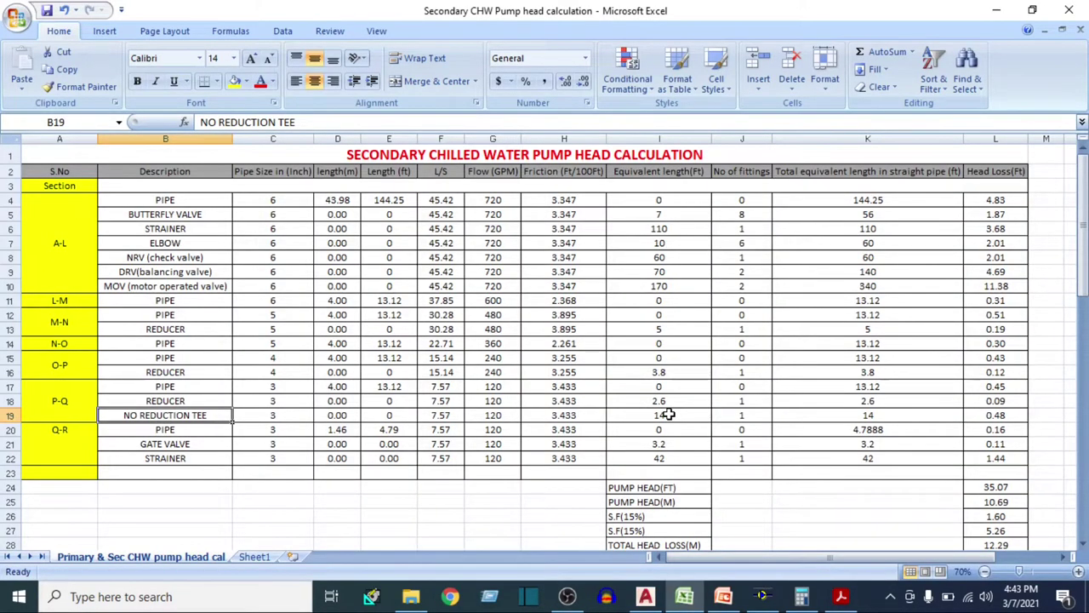
pyautogui.click(840, 597)
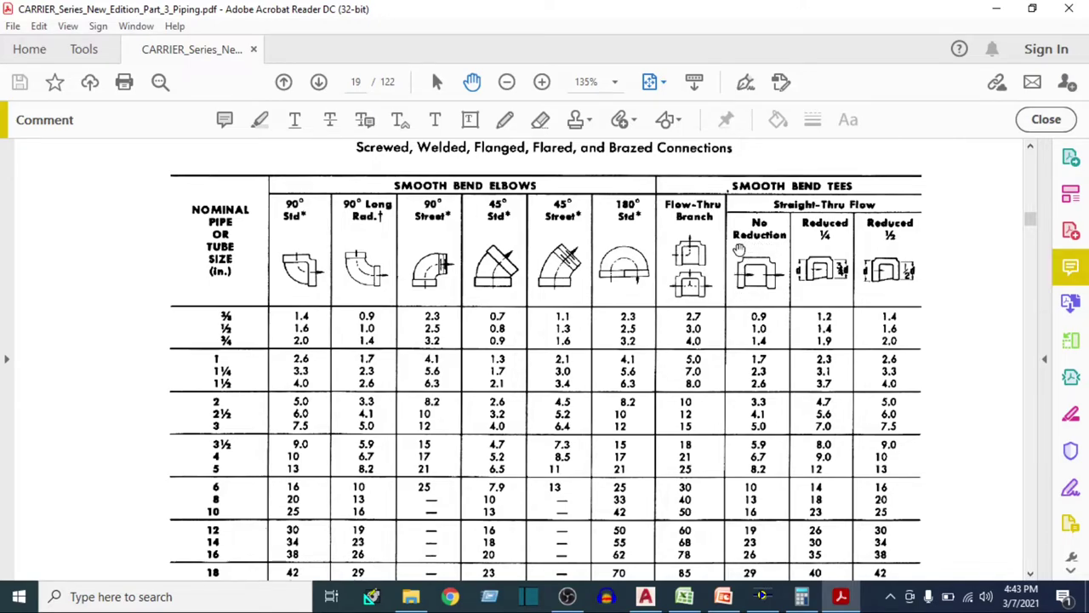
pyautogui.hotkey('alt', 'Tab')
# Review the P-Q tee's description and pipe size in row 19, and examine the branch at point Q on the AutoCAD schematic
pyautogui.click(154, 403)
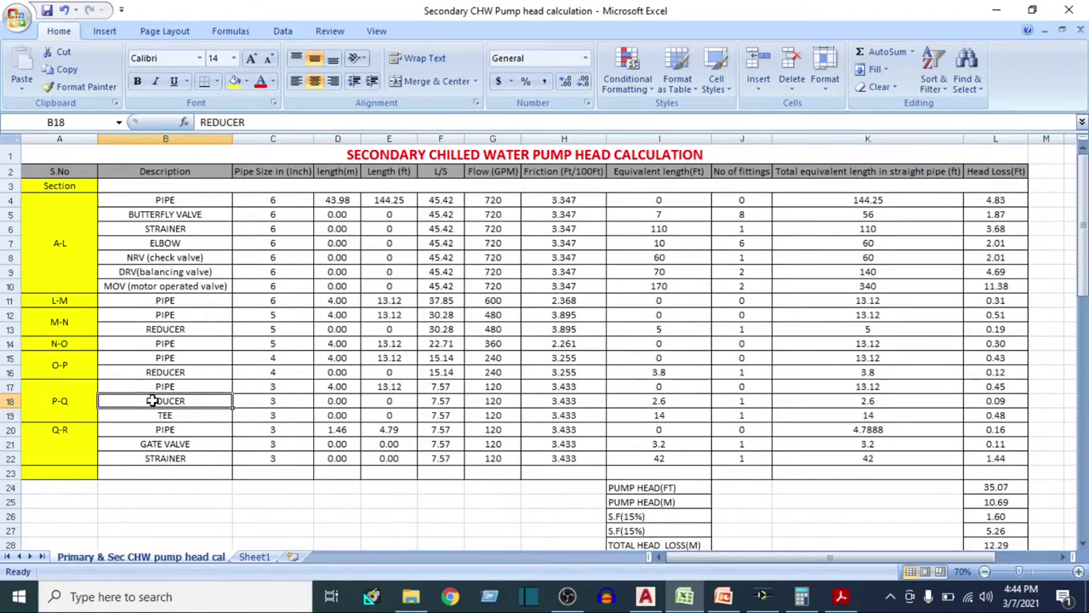
pyautogui.click(120, 415)
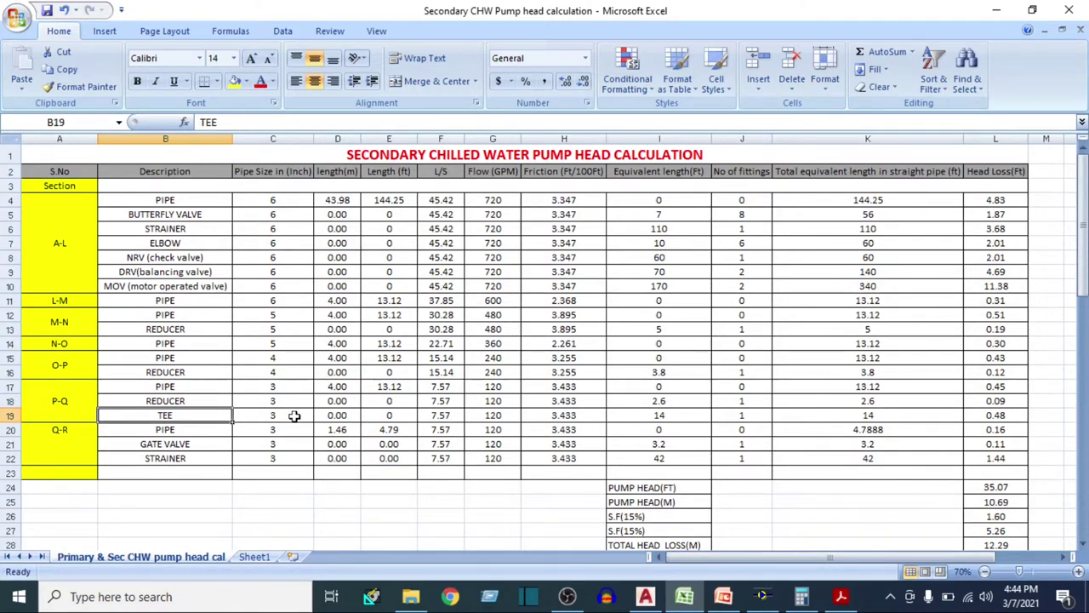
pyautogui.click(296, 418)
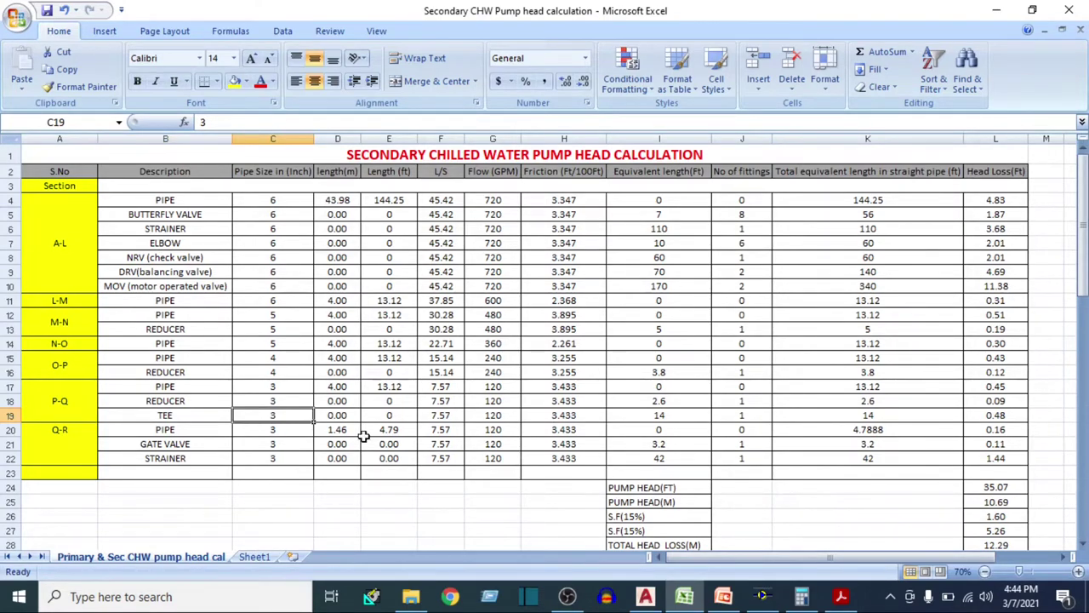
pyautogui.click(646, 597)
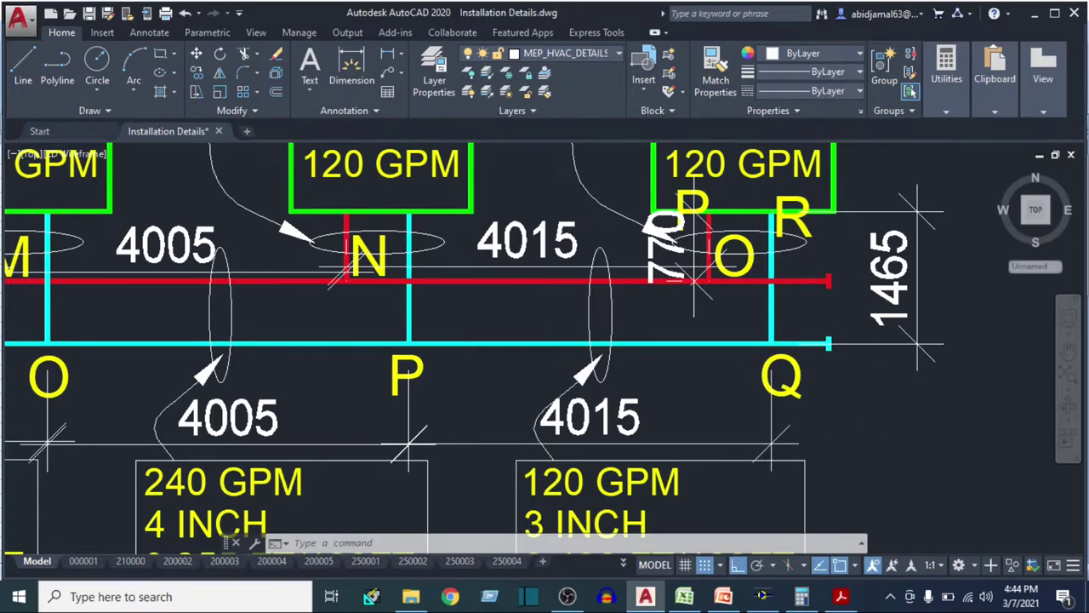
pyautogui.scroll(4, 829, 336)
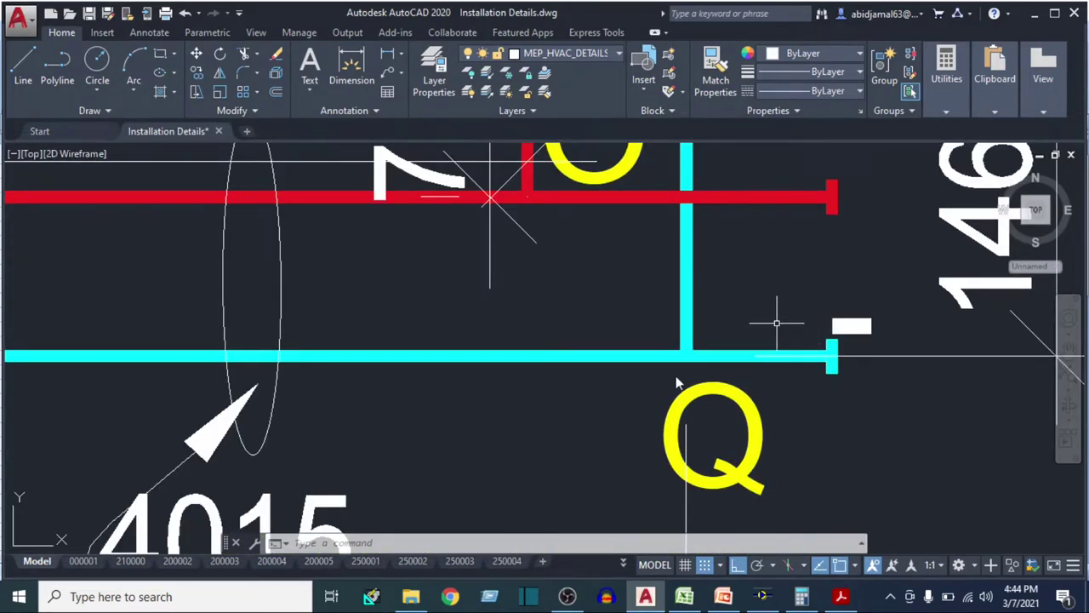
pyautogui.write('m')
pyautogui.press('space')
pyautogui.click(824, 466)
pyautogui.click(790, 449)
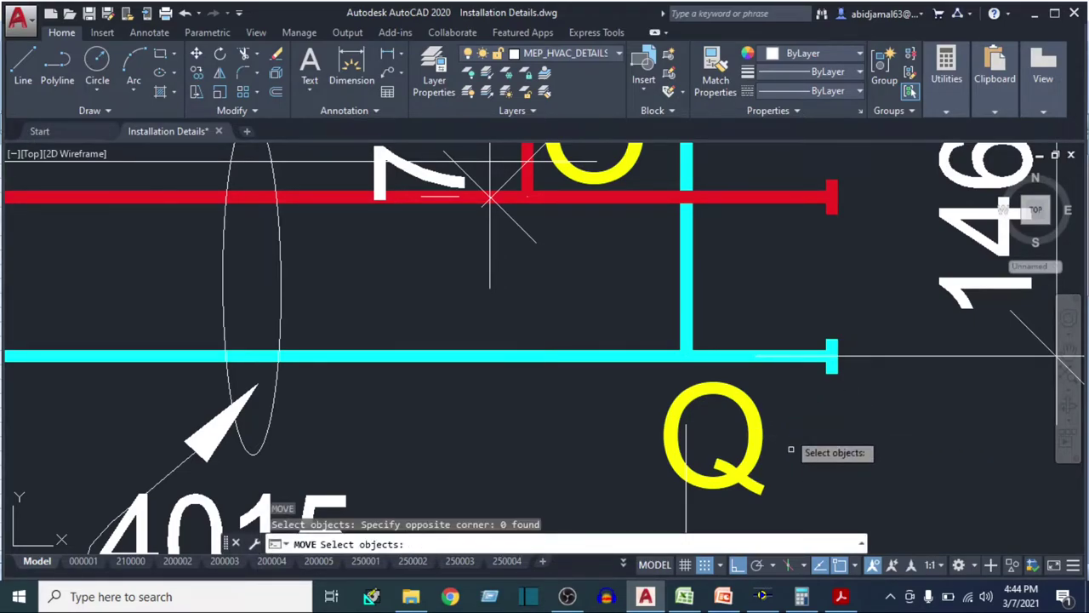
pyautogui.press('Escape')
pyautogui.press('Escape')
pyautogui.press('Escape')
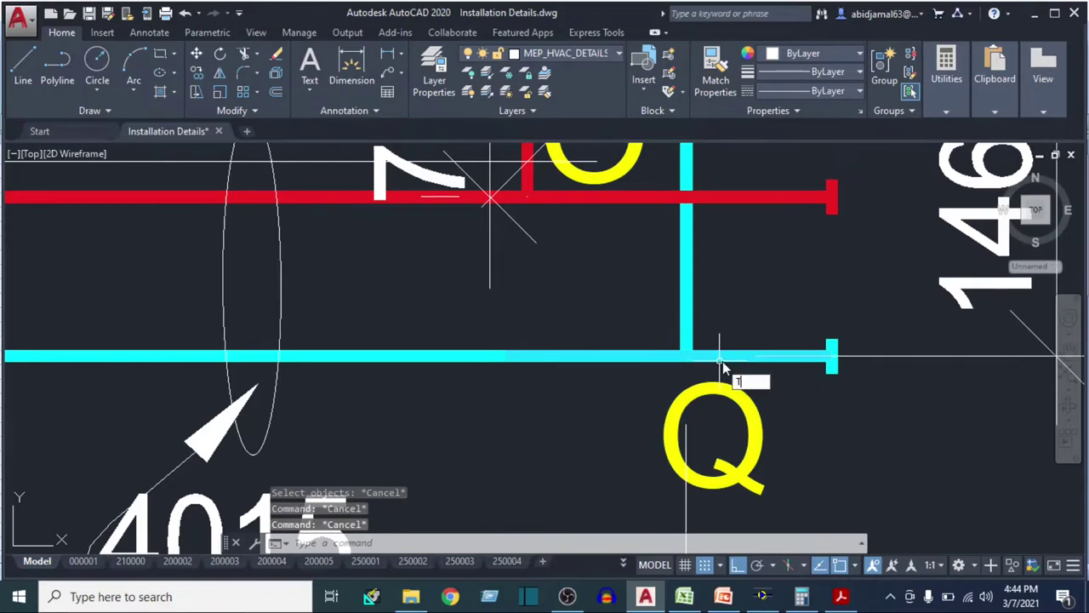
# Trim the cyan and red header pipe stubs that extend past the cyan branch at point Q
pyautogui.press('space')
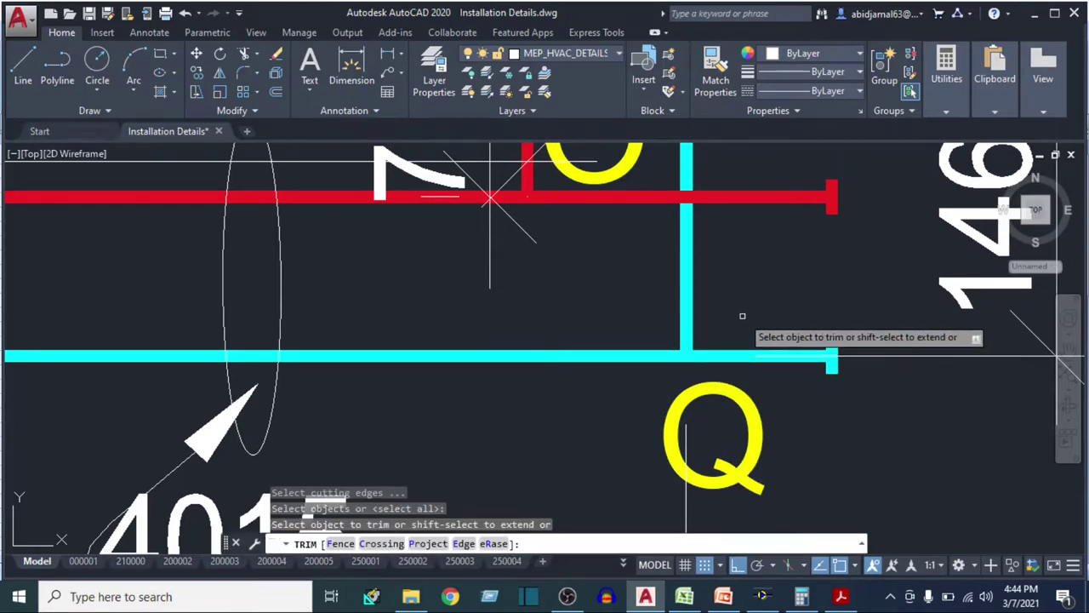
pyautogui.click(739, 322)
pyautogui.click(728, 351)
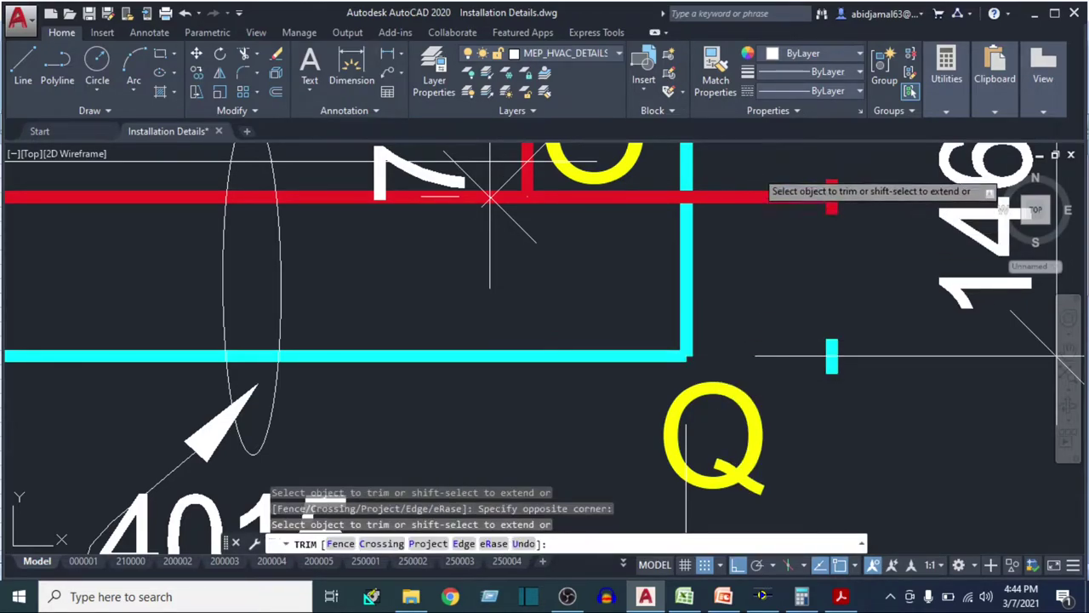
pyautogui.click(755, 170)
pyautogui.click(718, 254)
pyautogui.press('Escape')
pyautogui.press('Escape')
# Erase the red and cyan end caps left beyond the trimmed headers near point Q
pyautogui.click(773, 163)
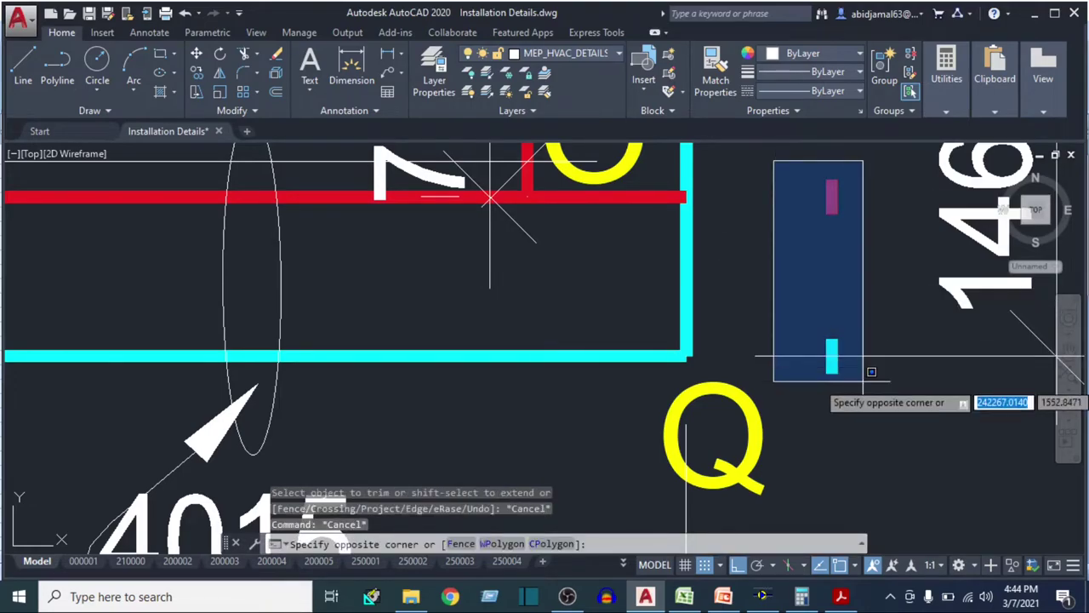
pyautogui.click(854, 362)
pyautogui.write('e')
pyautogui.press('space')
pyautogui.scroll(-4, 732, 332)
pyautogui.scroll(2, 728, 323)
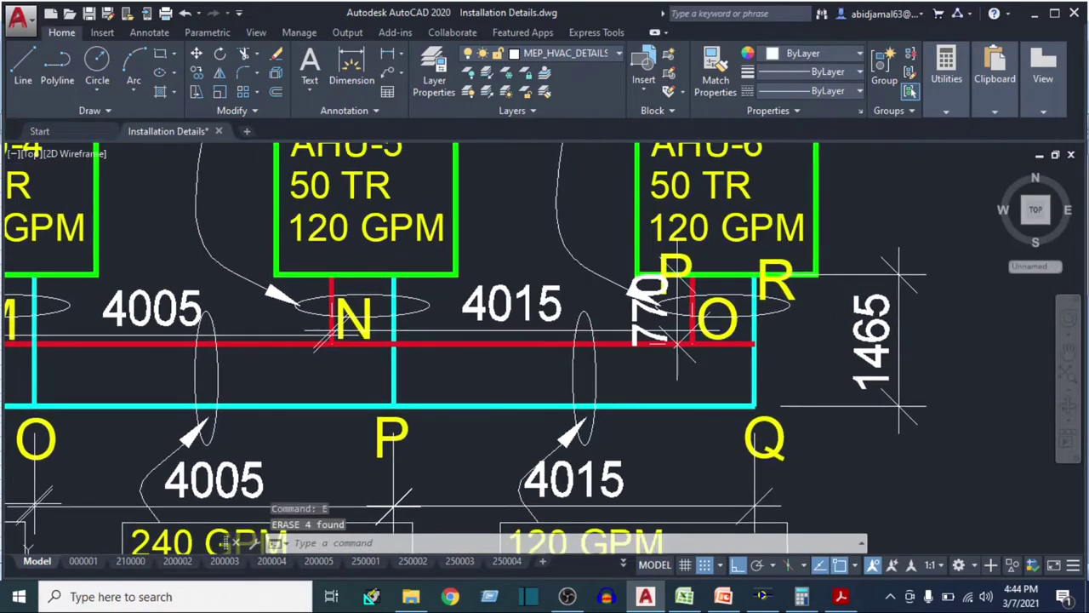
# Trim the red header segment between the branch at point O and the cyan Q-R riser
pyautogui.write('tr')
pyautogui.press('space')
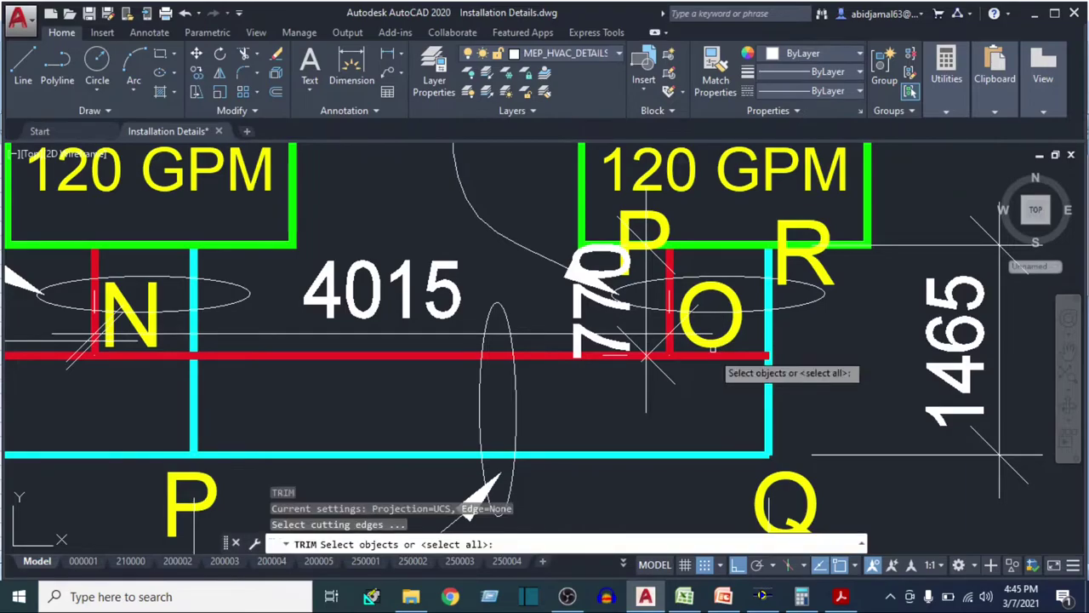
pyautogui.press('space')
pyautogui.scroll(4, 705, 360)
pyautogui.click(681, 350)
pyautogui.click(720, 365)
pyautogui.press('Escape')
pyautogui.scroll(-5, 720, 365)
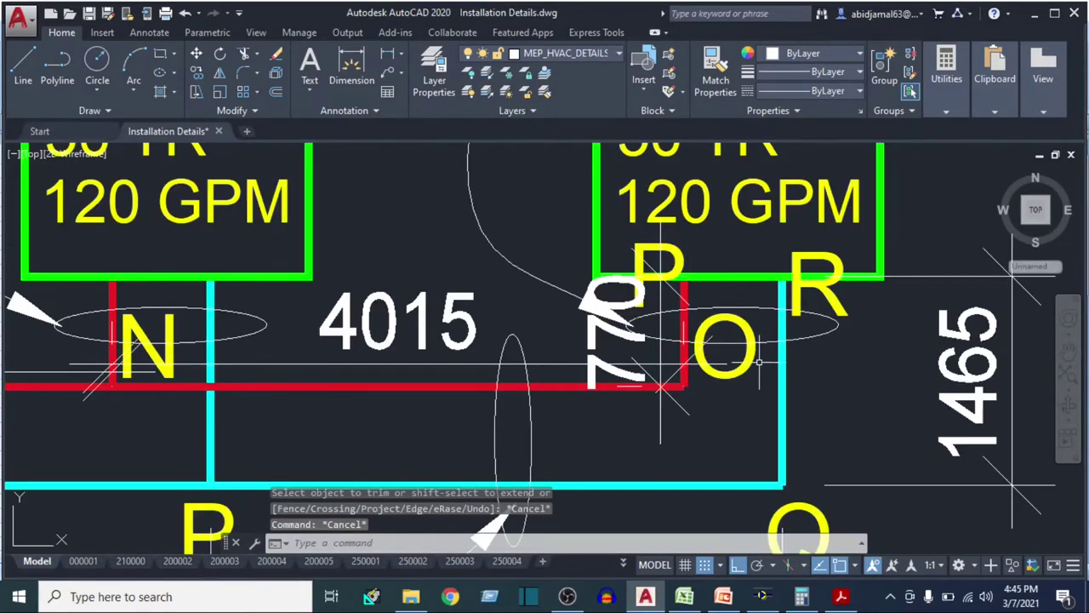
pyautogui.scroll(3, 723, 362)
# Switch to the Excel sheet and change the P-Q tee's description in row 19 to ELBOW
pyautogui.click(840, 596)
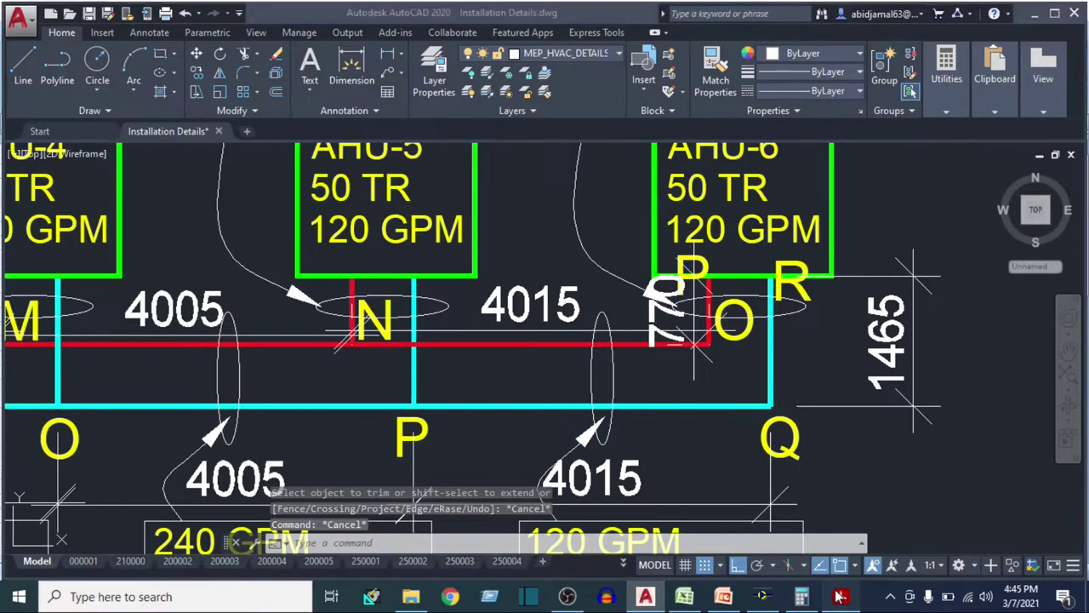
pyautogui.click(684, 596)
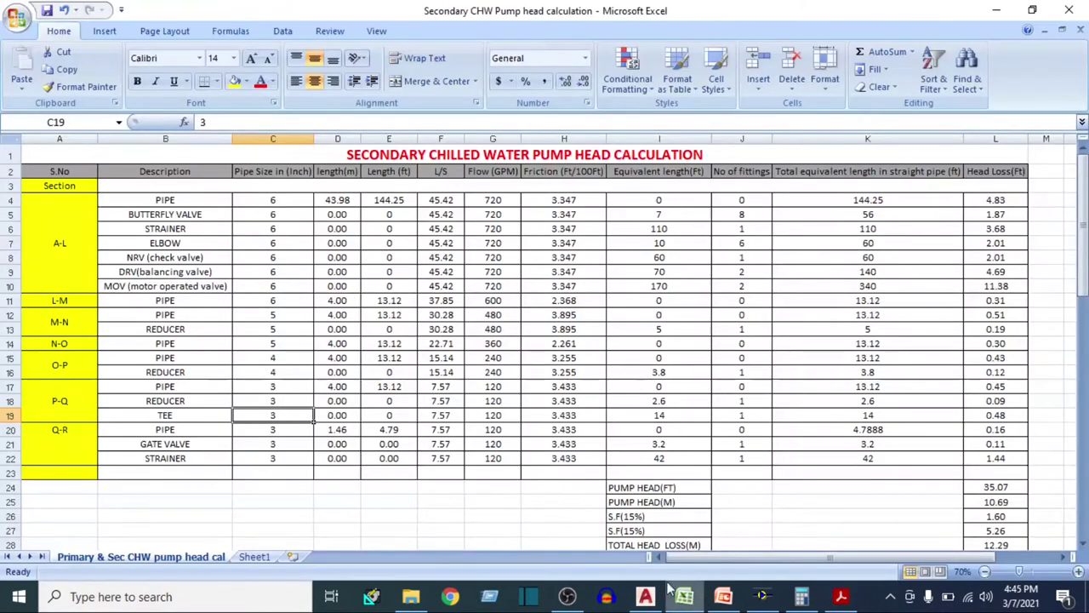
pyautogui.click(165, 412)
pyautogui.write('ELBOW')
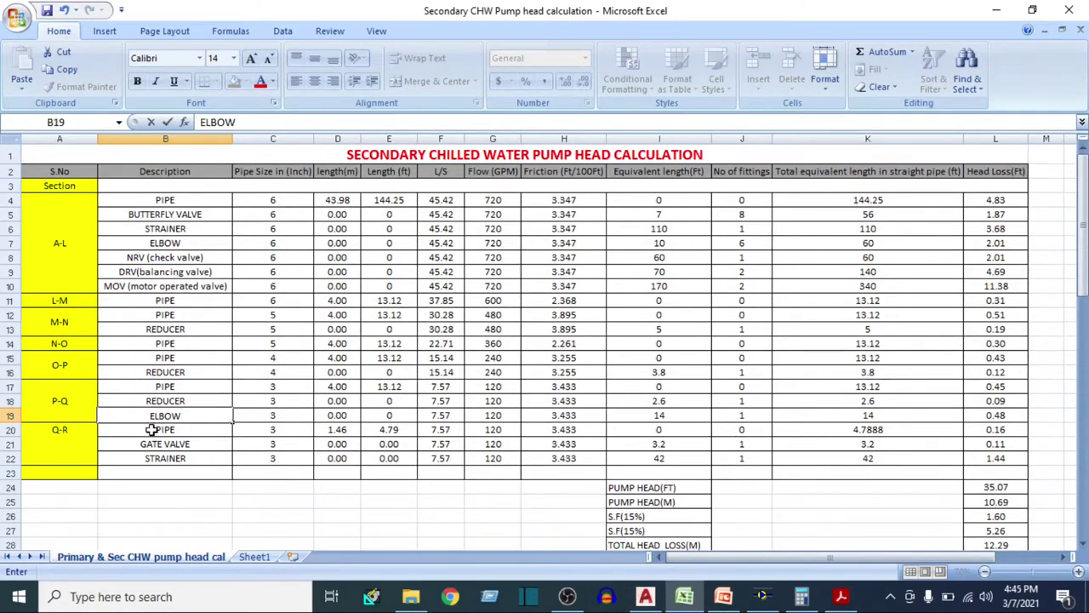
pyautogui.click(7, 415)
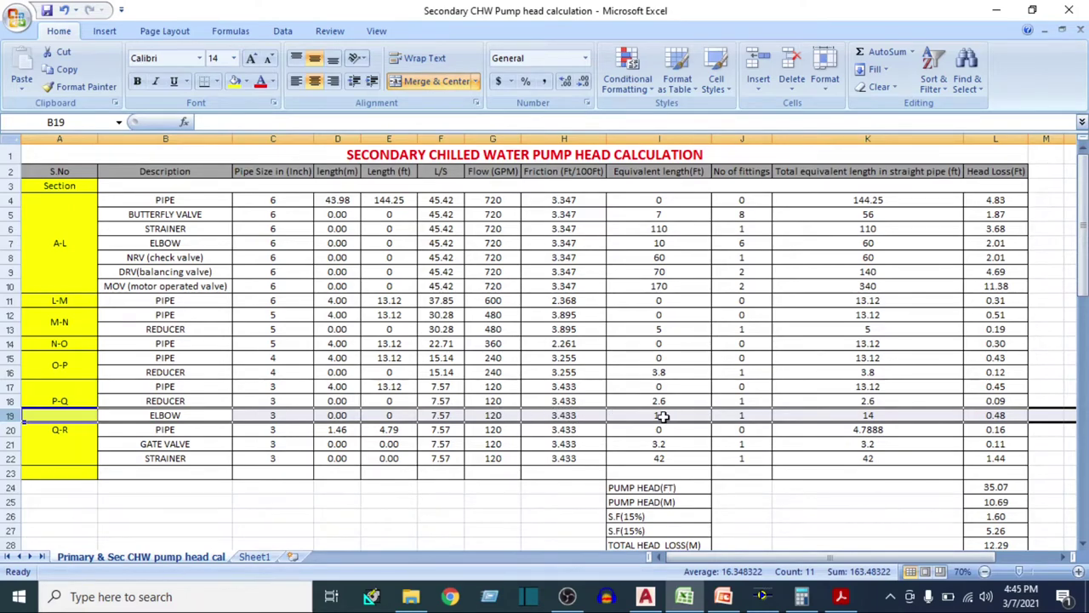
# Look up the 3-inch 90° long radius elbow in the Carrier PDF and set row 19's equivalent length to 5 ft
pyautogui.click(662, 415)
pyautogui.click(841, 595)
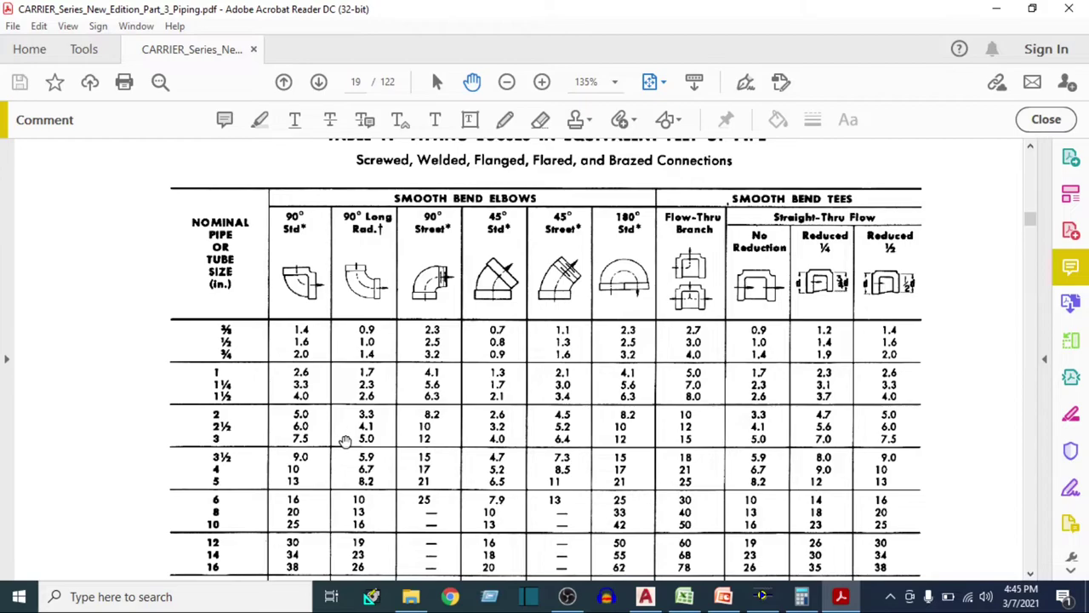
pyautogui.click(684, 596)
pyautogui.write('5')
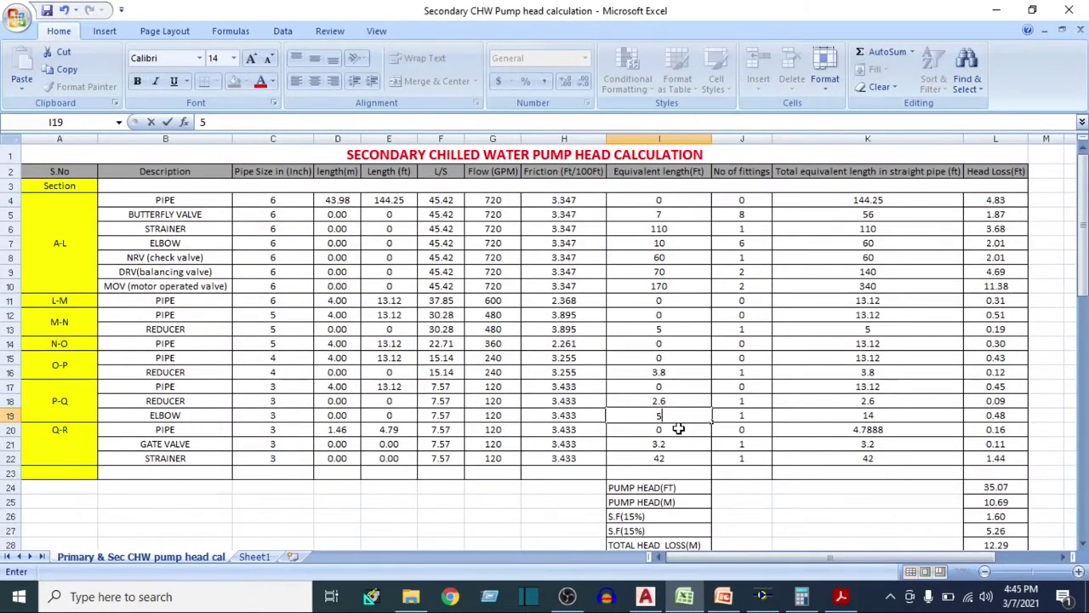
pyautogui.press('Tab')
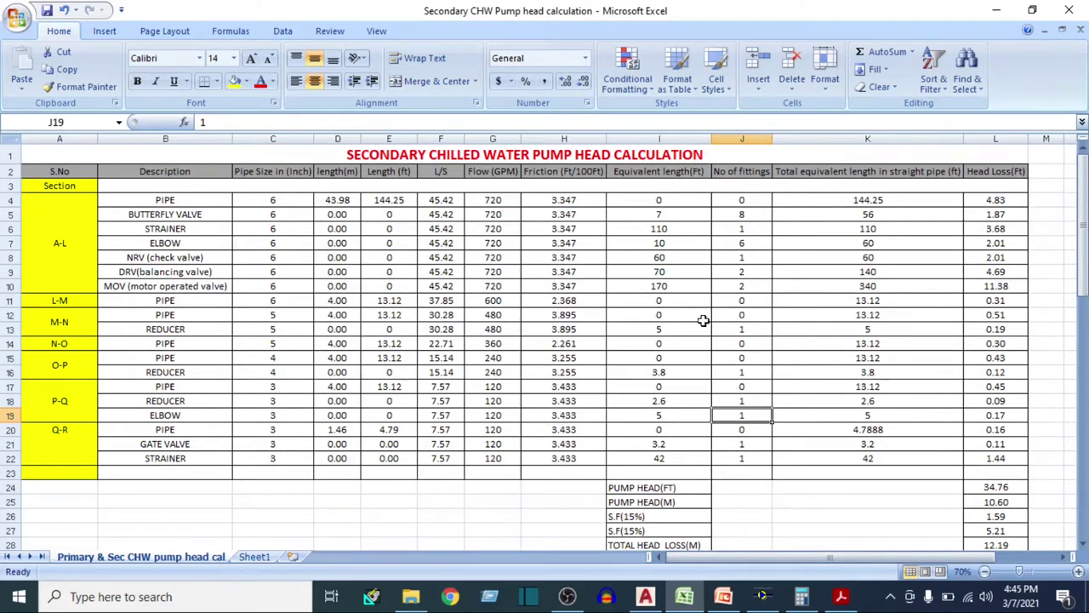
# Select the Q-R section cells in rows 20 to 22 and examine the Q-R branch to AHU-6 in AutoCAD
pyautogui.scroll(-1, 116, 428)
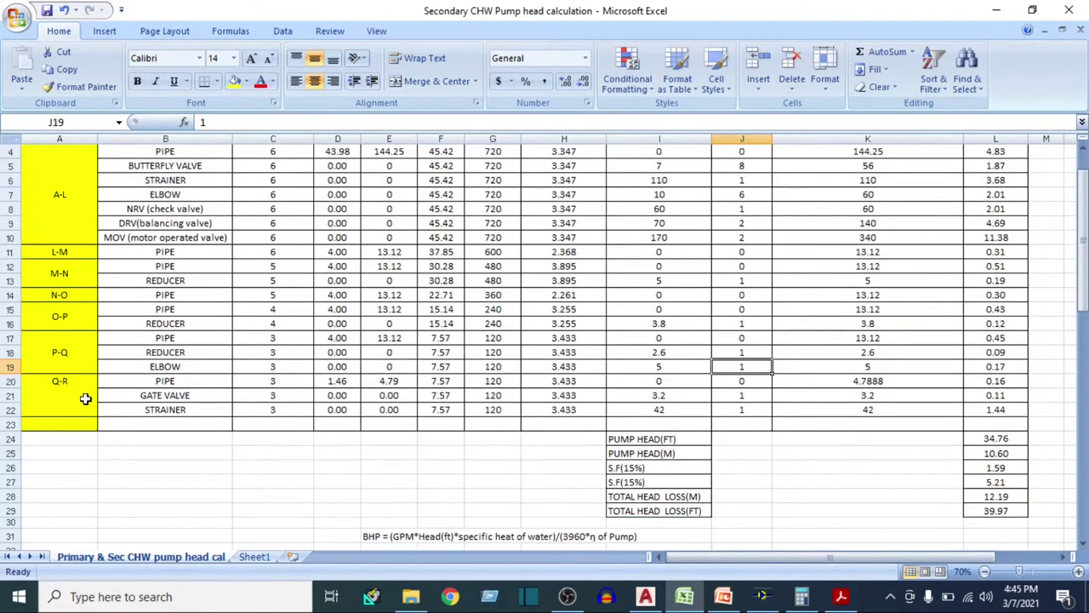
pyautogui.moveTo(82, 384); pyautogui.dragTo(80, 408)
pyautogui.click(646, 596)
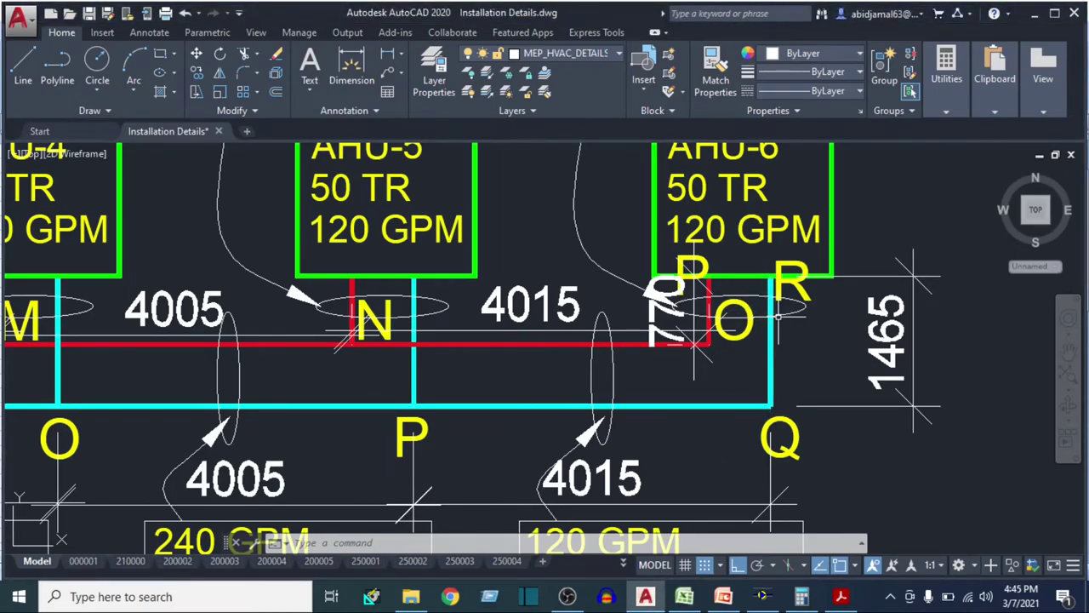
pyautogui.moveTo(783, 257); pyautogui.dragTo(764, 336)
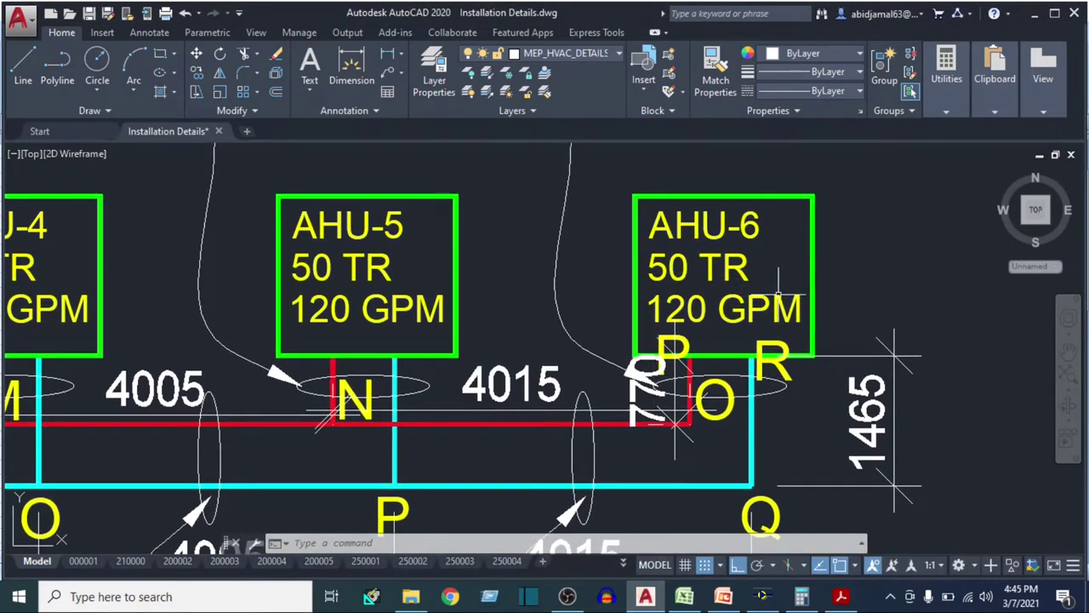
# Examine the strainer and gate valve on the CWS line of the coil connection detail in AutoCAD
pyautogui.scroll(-5, 764, 335)
pyautogui.scroll(-2, 840, 382)
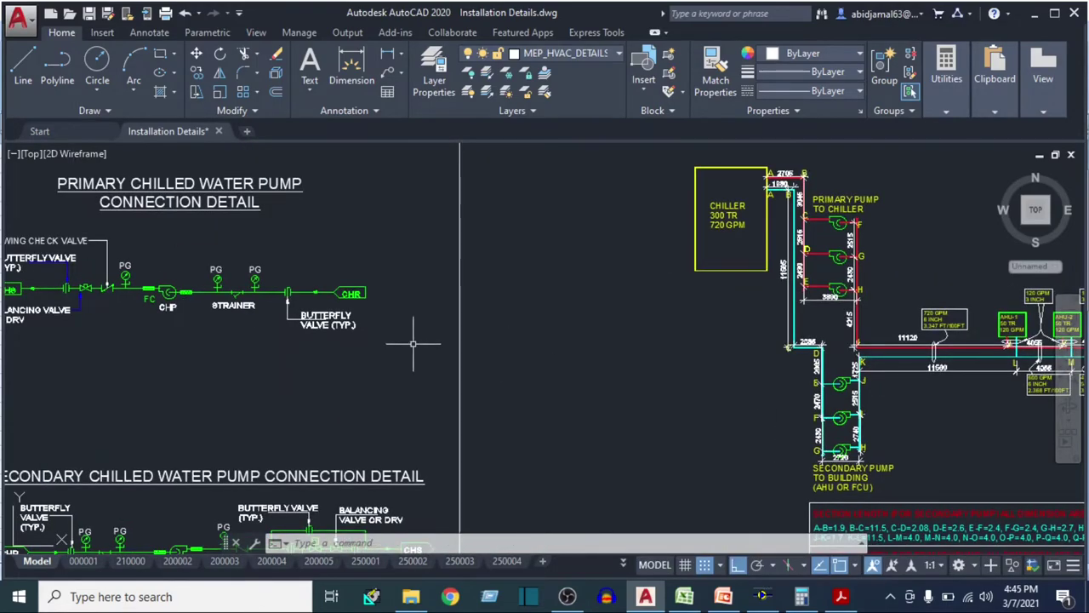
pyautogui.moveTo(418, 340); pyautogui.dragTo(903, 366)
pyautogui.moveTo(189, 365); pyautogui.dragTo(445, 383)
pyautogui.scroll(4, 444, 383)
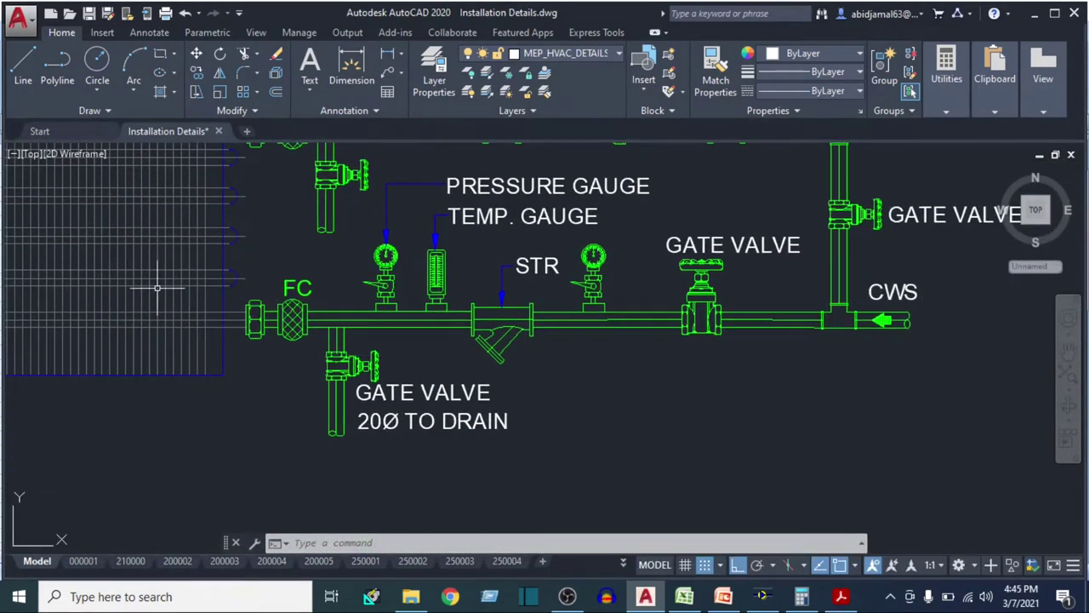
pyautogui.moveTo(675, 371); pyautogui.dragTo(664, 438)
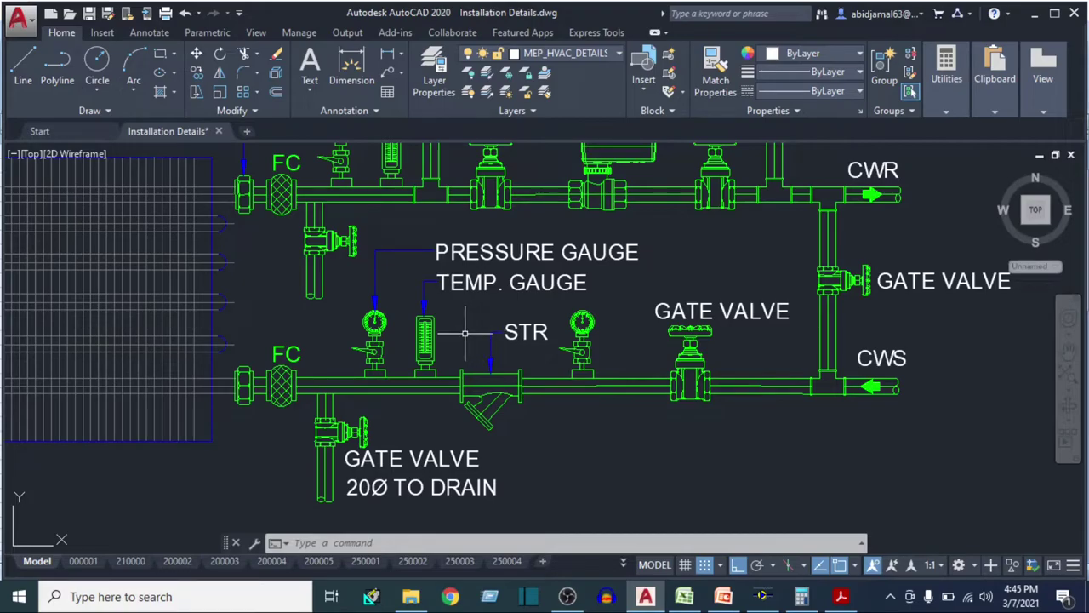
# Return to Excel and review the pipe, gate valve and strainer descriptions of section Q-R
pyautogui.click(842, 597)
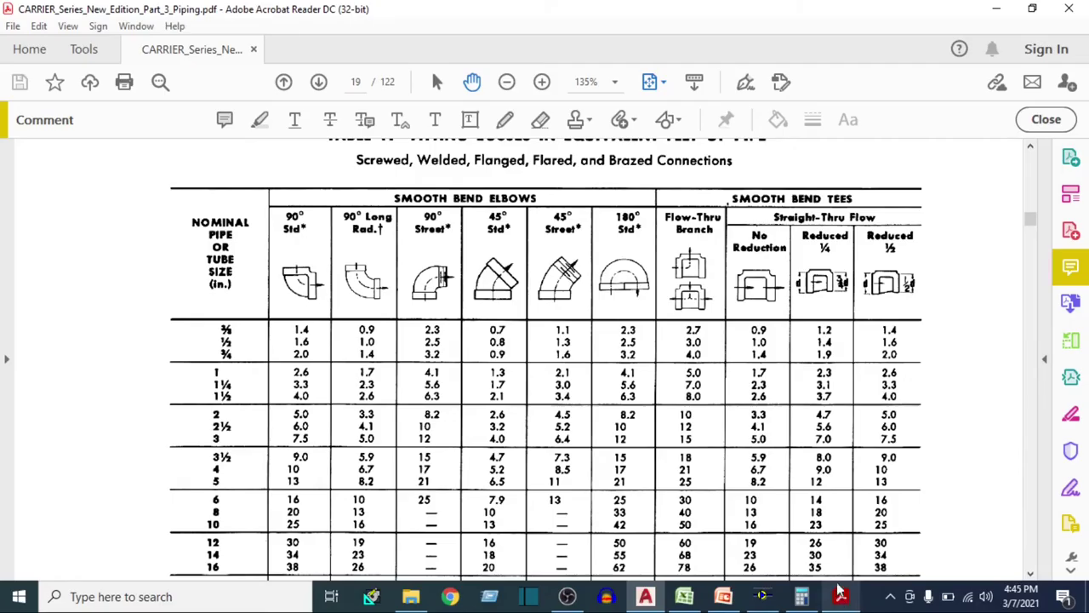
pyautogui.click(684, 595)
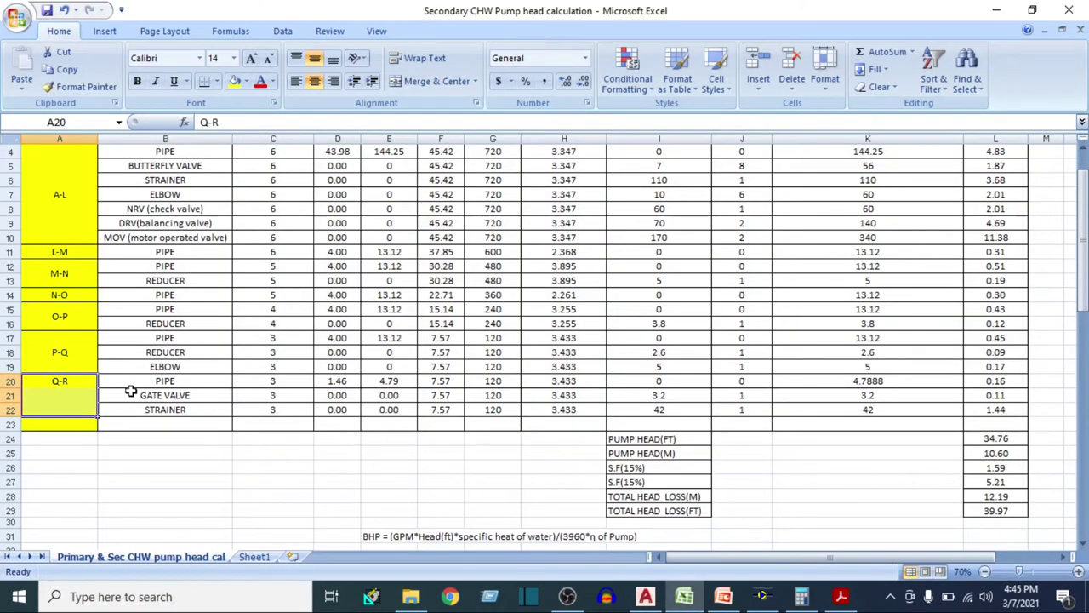
pyautogui.click(133, 382)
pyautogui.click(143, 398)
pyautogui.click(143, 412)
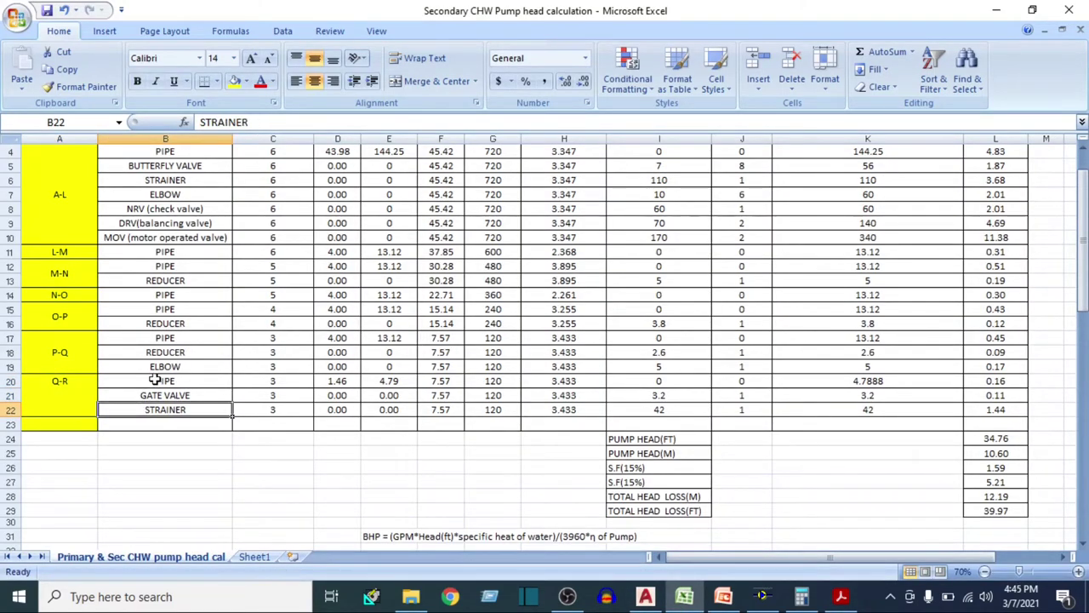
# Review the Q-R pipe's size and length in row 20, cross-checking the length against the Q-R dimension in AutoCAD
pyautogui.moveTo(156, 381); pyautogui.dragTo(267, 385)
pyautogui.click(274, 383)
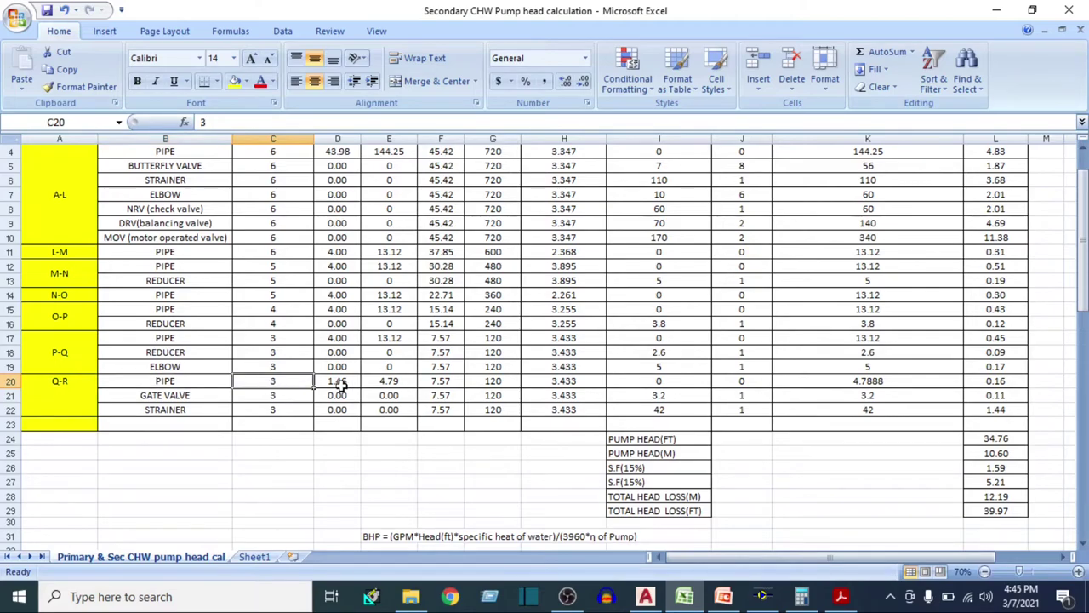
pyautogui.click(346, 382)
pyautogui.scroll(1, 347, 388)
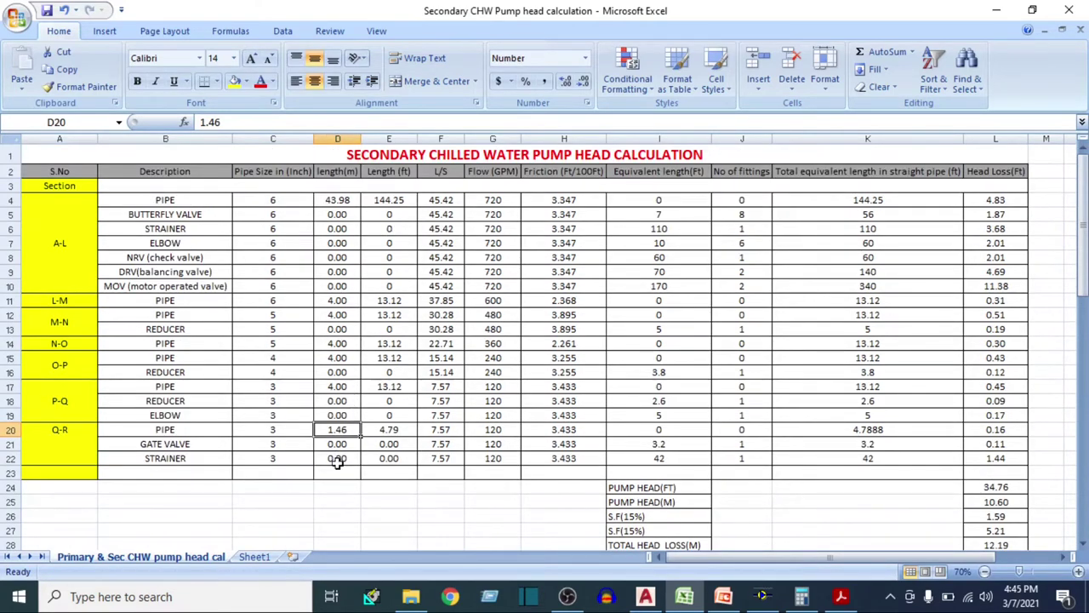
pyautogui.click(645, 596)
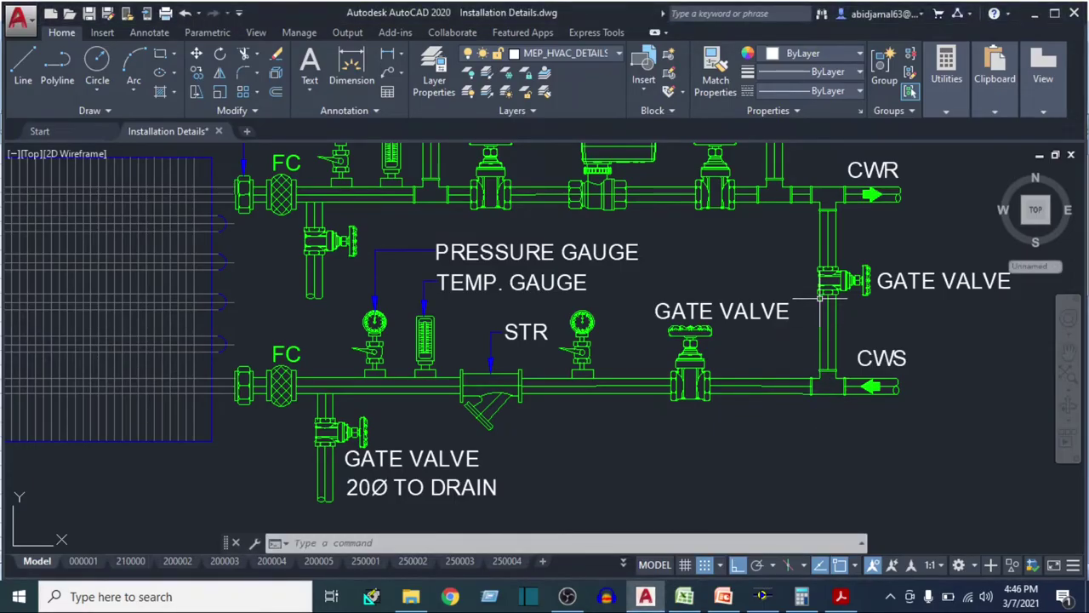
pyautogui.scroll(-5, 820, 297)
pyautogui.scroll(4, 1009, 418)
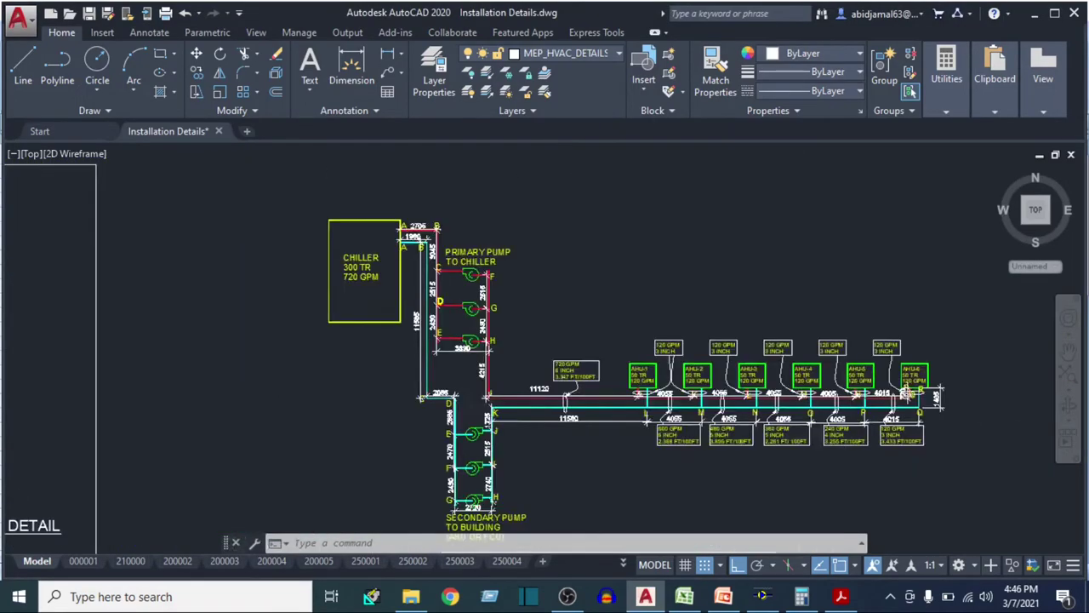
pyautogui.scroll(6, 936, 397)
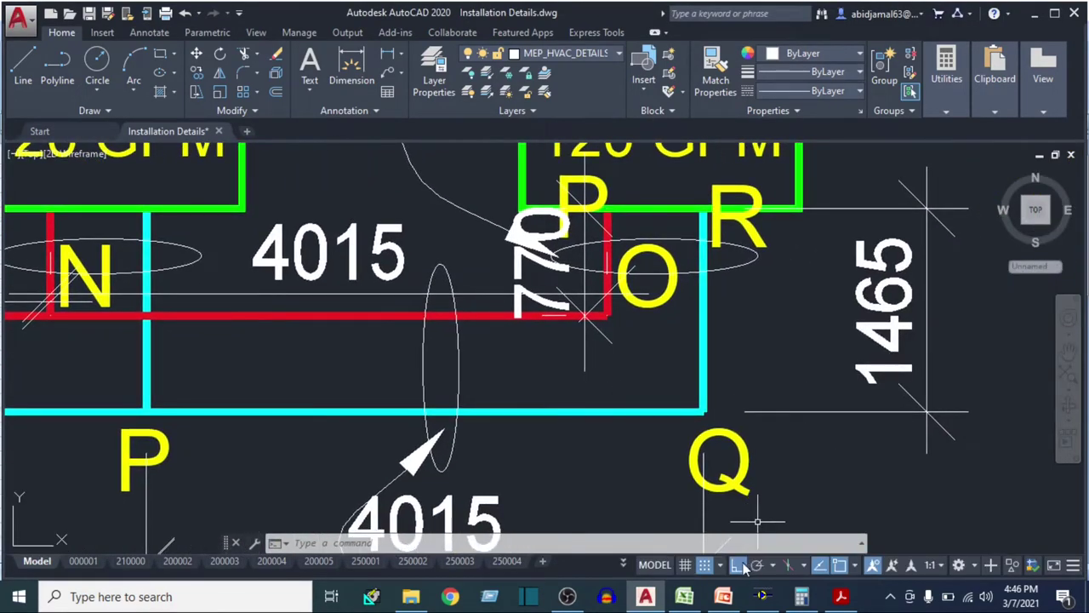
# Review the Q-R pipe's flow, friction, length in feet, total equivalent length and head loss in row 20
pyautogui.click(684, 596)
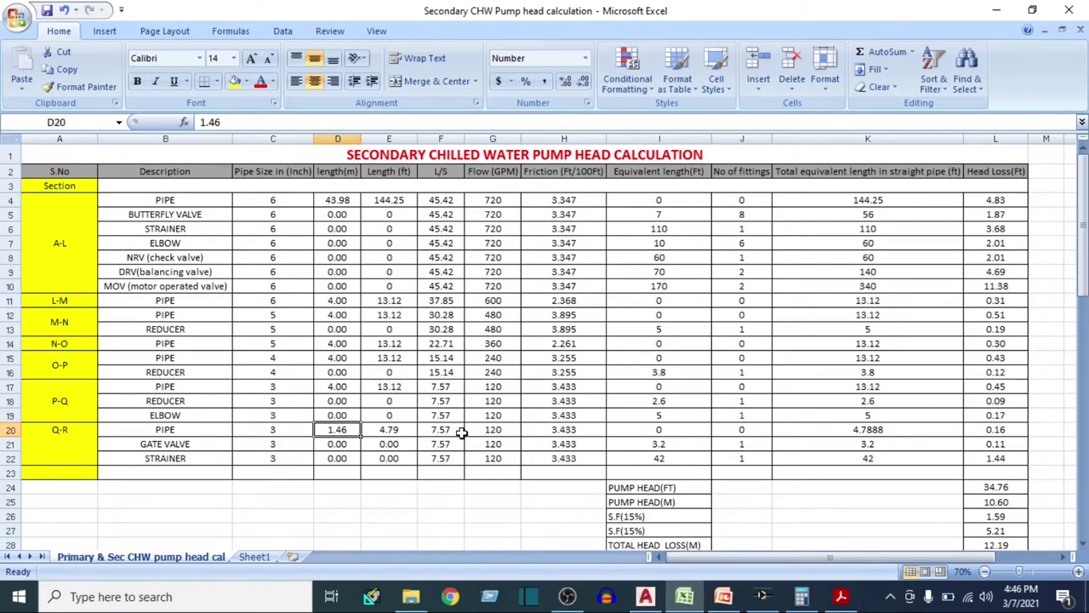
pyautogui.click(488, 429)
pyautogui.click(567, 430)
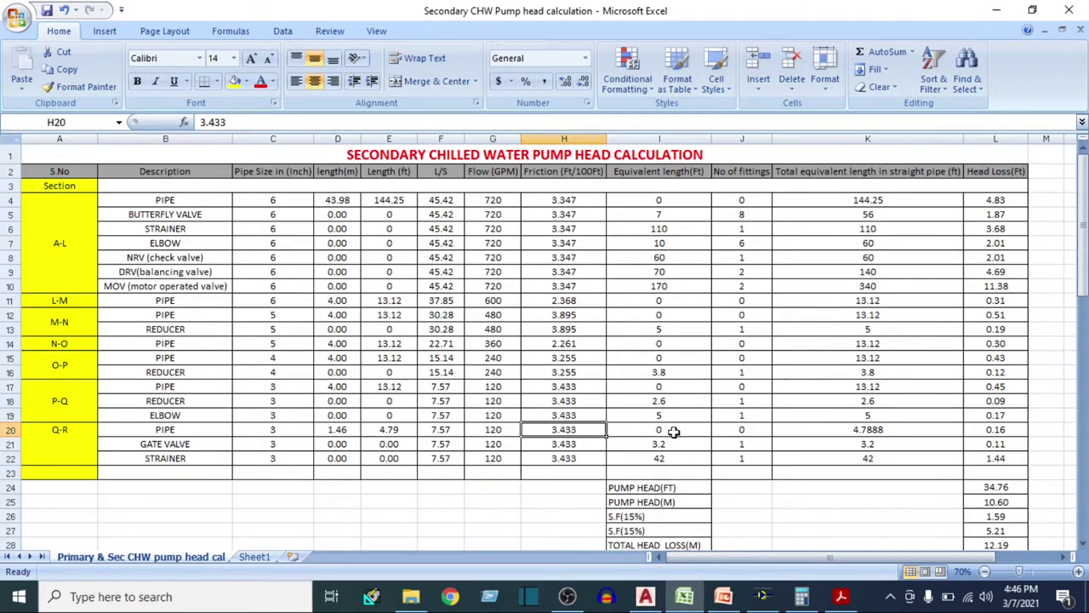
pyautogui.click(392, 432)
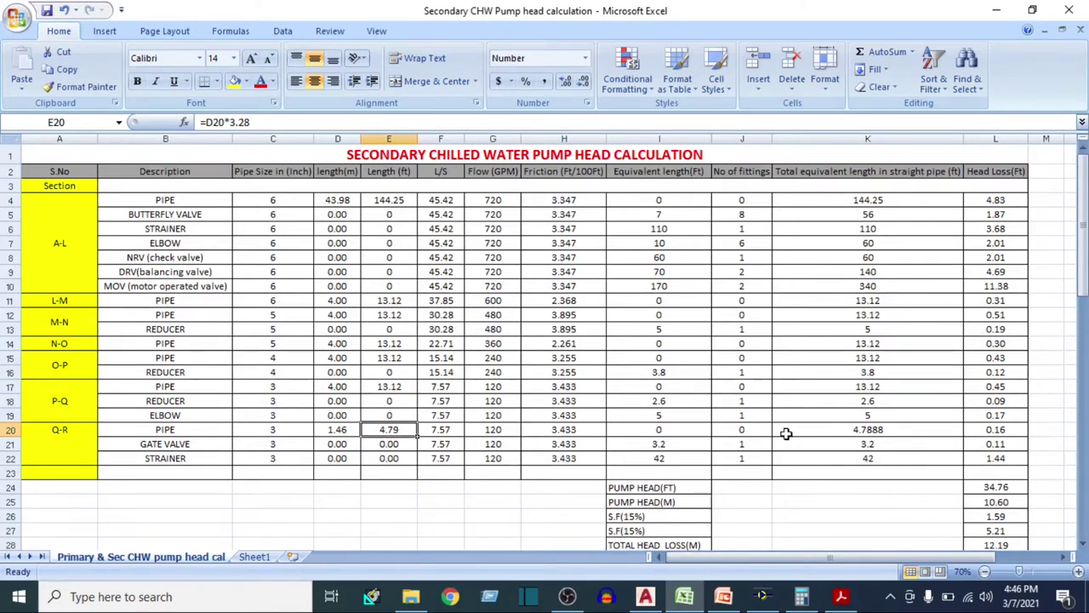
pyautogui.click(987, 430)
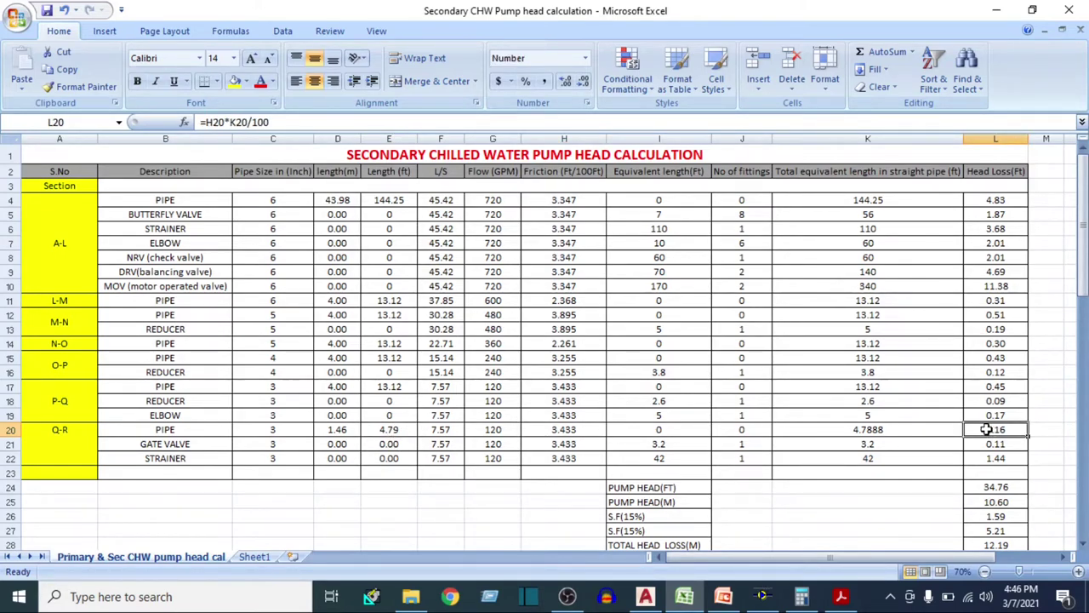
pyautogui.click(822, 424)
# Review the Q-R gate valve's description, pipe size, flow and equivalent length in row 21
pyautogui.click(143, 444)
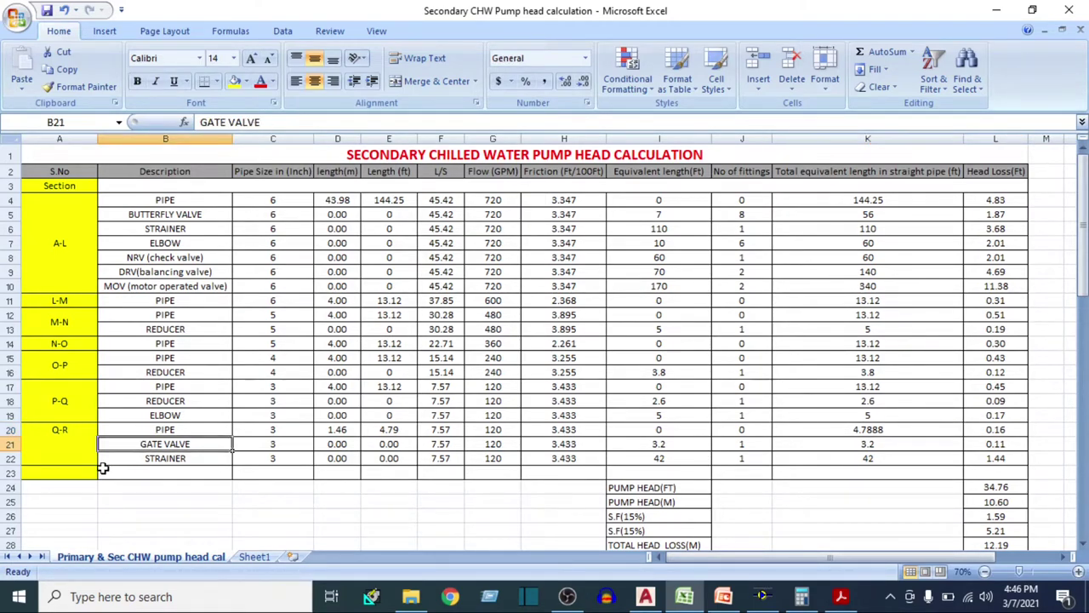
pyautogui.click(254, 445)
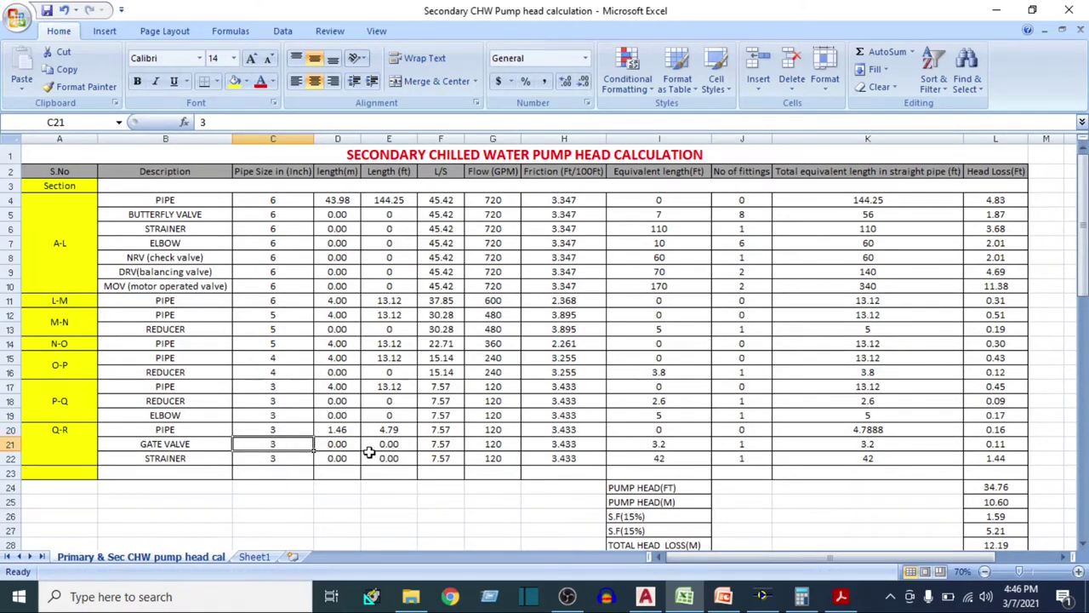
pyautogui.click(491, 445)
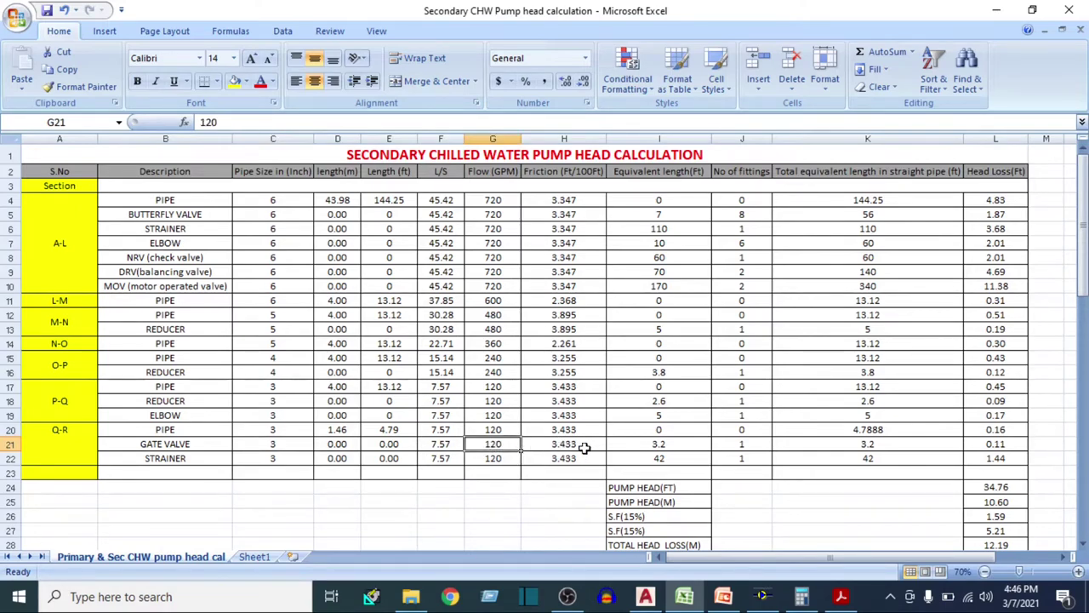
pyautogui.click(658, 444)
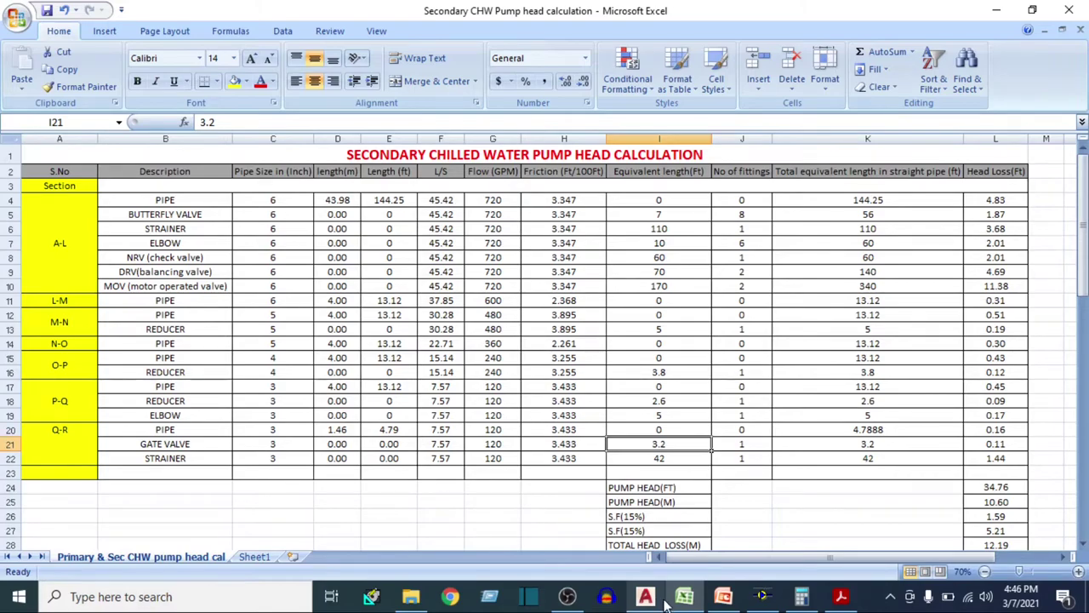
# Look up the 3-inch gate valve loss in Carrier Table 10 in Acrobat Reader, and return to Excel to check the valve's head loss
pyautogui.click(841, 598)
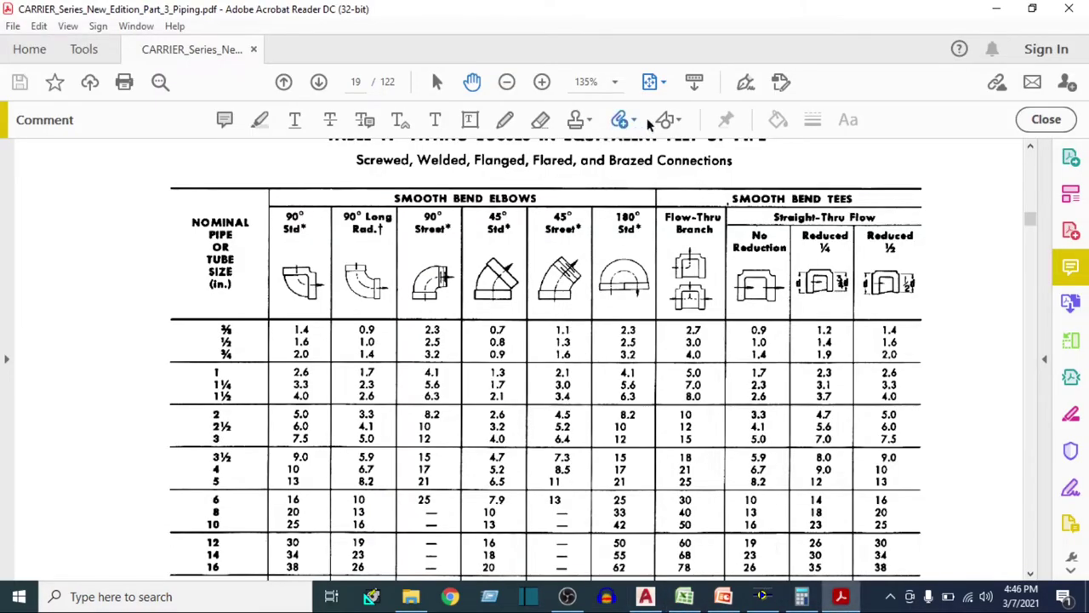
pyautogui.click(662, 85)
pyautogui.click(673, 128)
pyautogui.scroll(3, 510, 382)
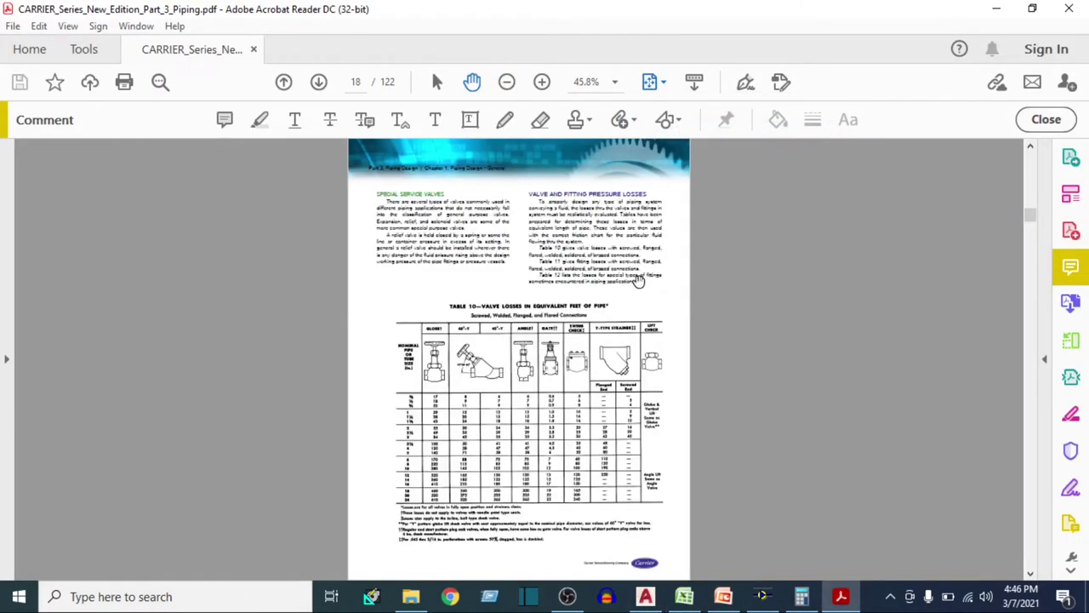
pyautogui.scroll(1, 507, 423)
pyautogui.scroll(4, 507, 423)
pyautogui.scroll(-2, 297, 429)
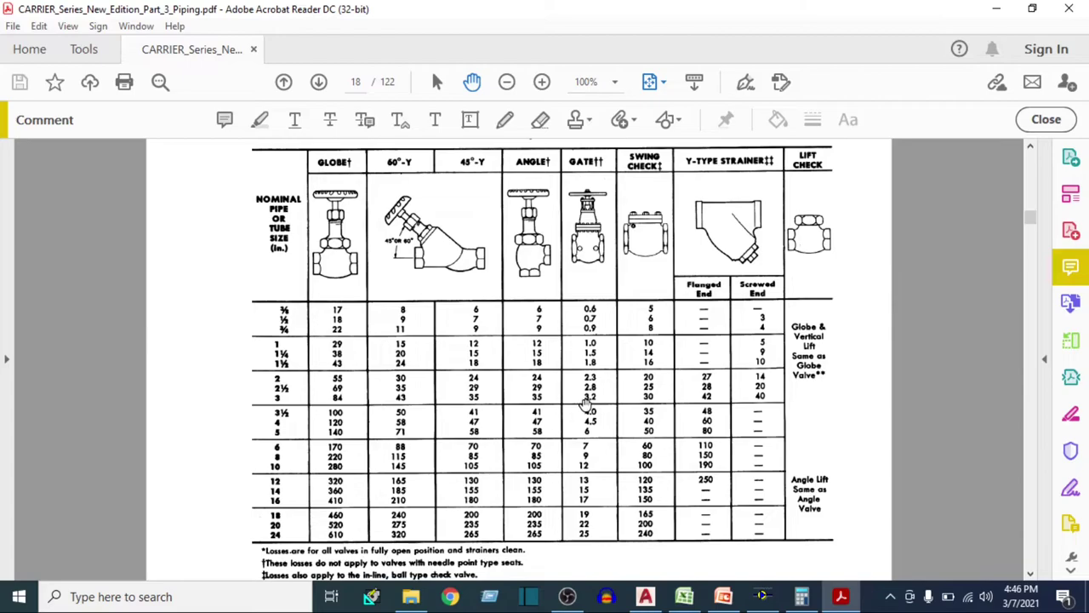
pyautogui.click(684, 597)
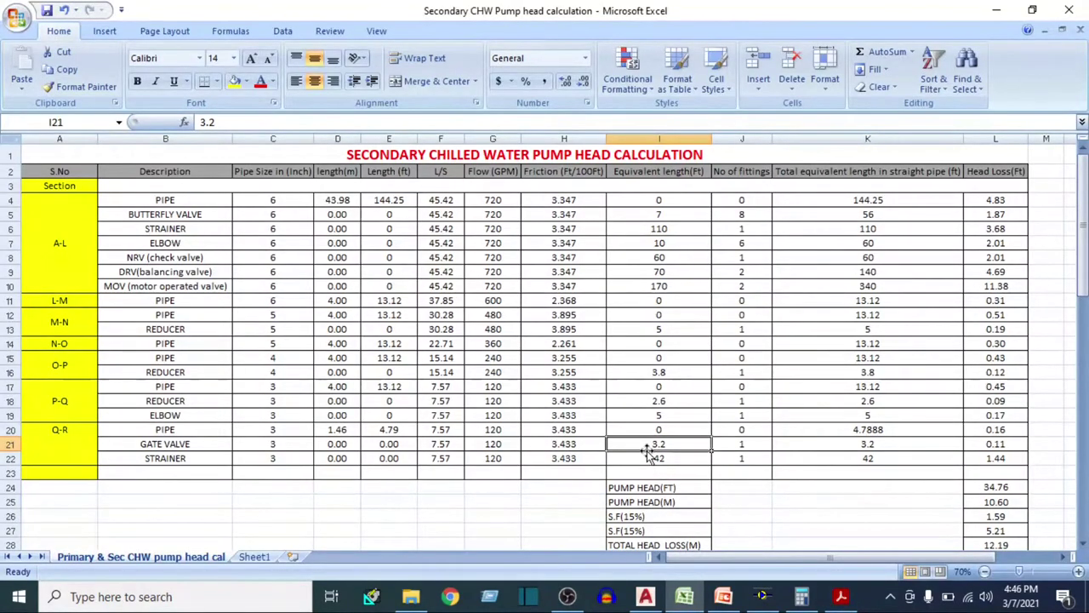
pyautogui.click(1007, 443)
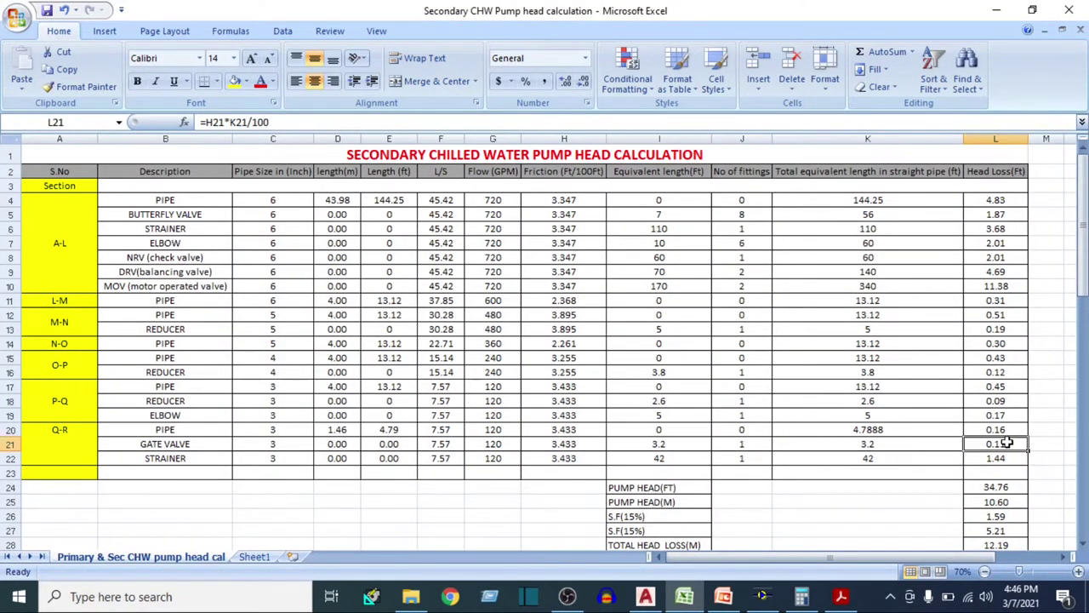
# Check the Q-R strainer's equivalent length in row 22 against the 3-inch Y-type strainer loss in the Carrier table
pyautogui.click(115, 460)
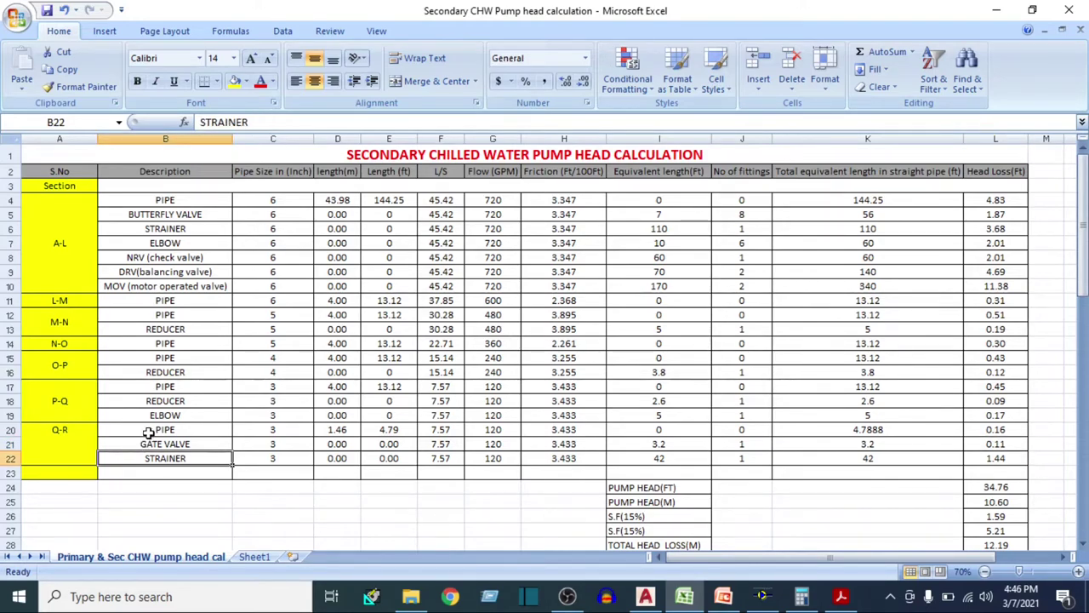
pyautogui.click(841, 597)
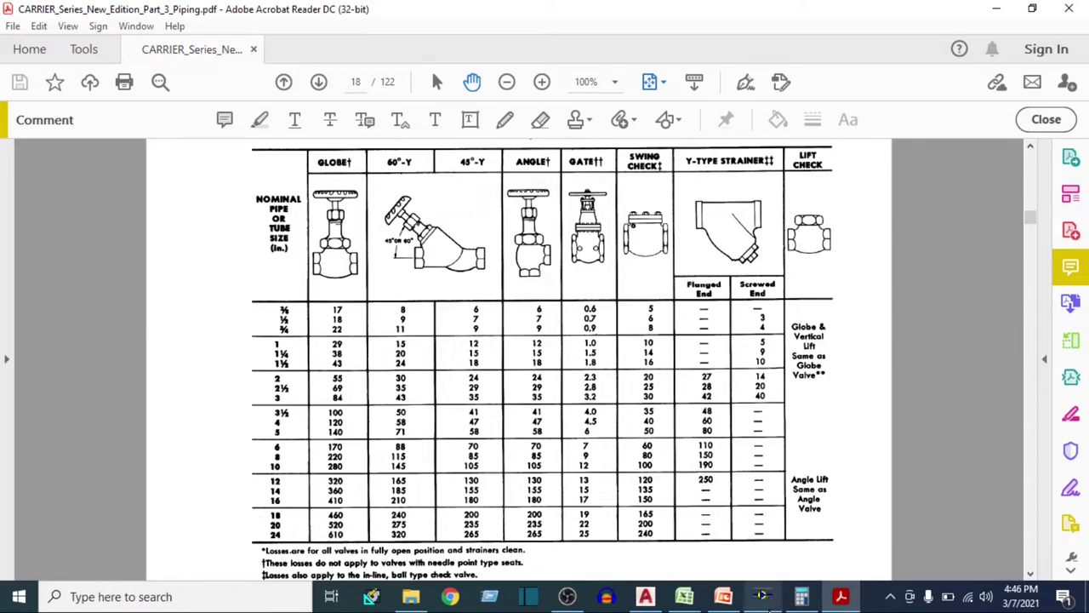
pyautogui.click(684, 597)
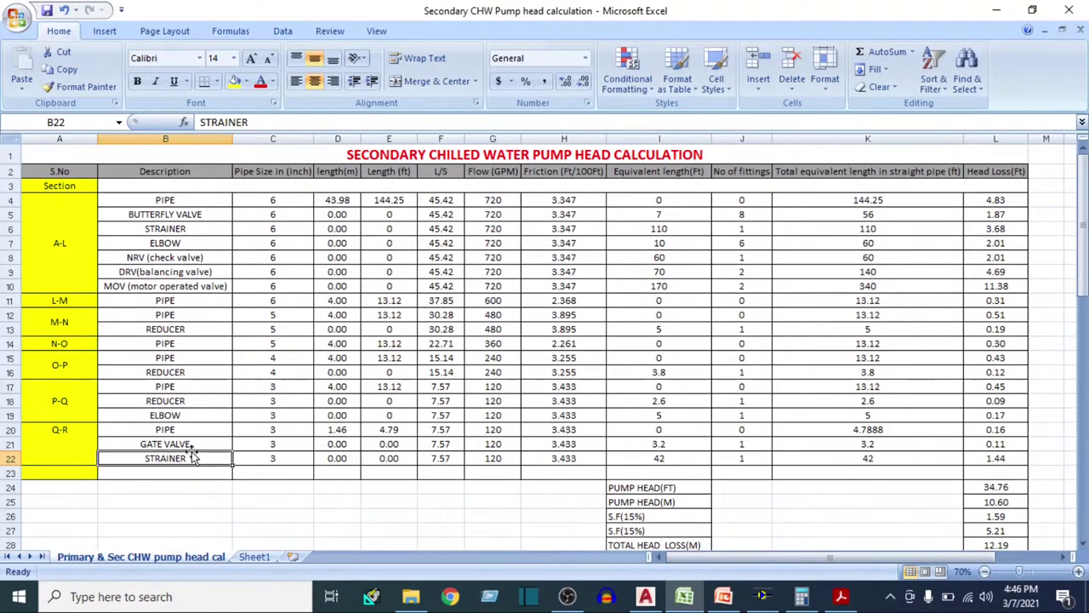
pyautogui.click(653, 458)
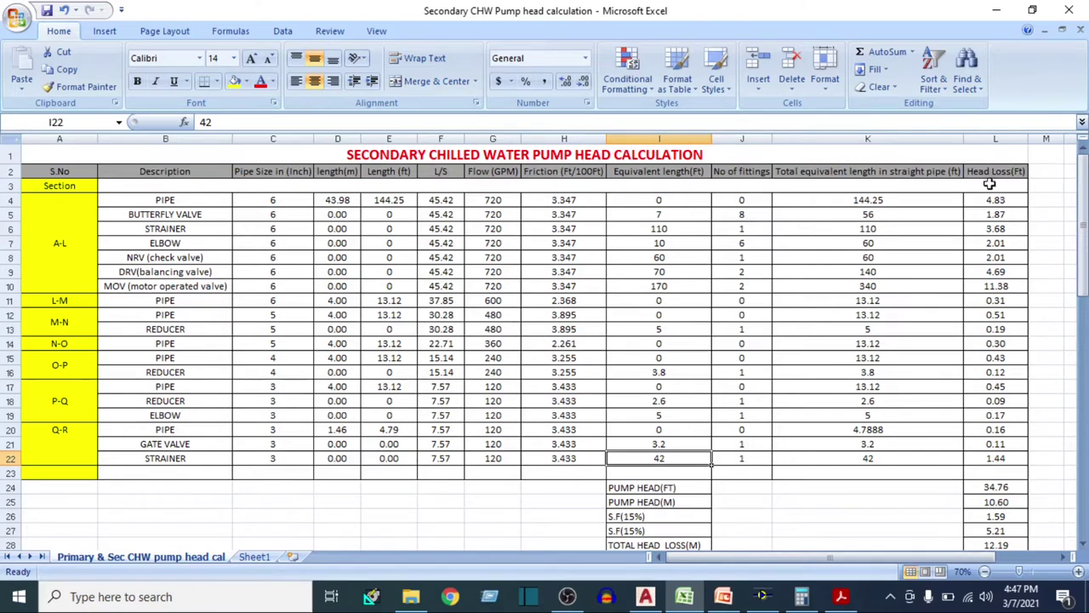
# Review the head losses of all sections in L4:L22 and the resulting pump head in feet and metres
pyautogui.moveTo(993, 201); pyautogui.dragTo(1002, 455)
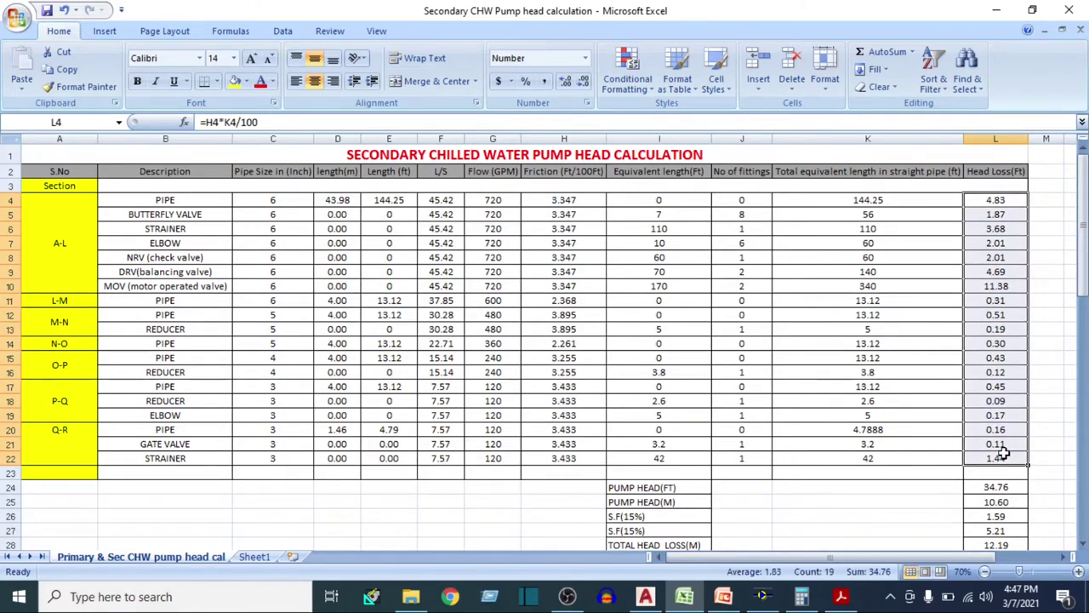
pyautogui.scroll(-2, 970, 421)
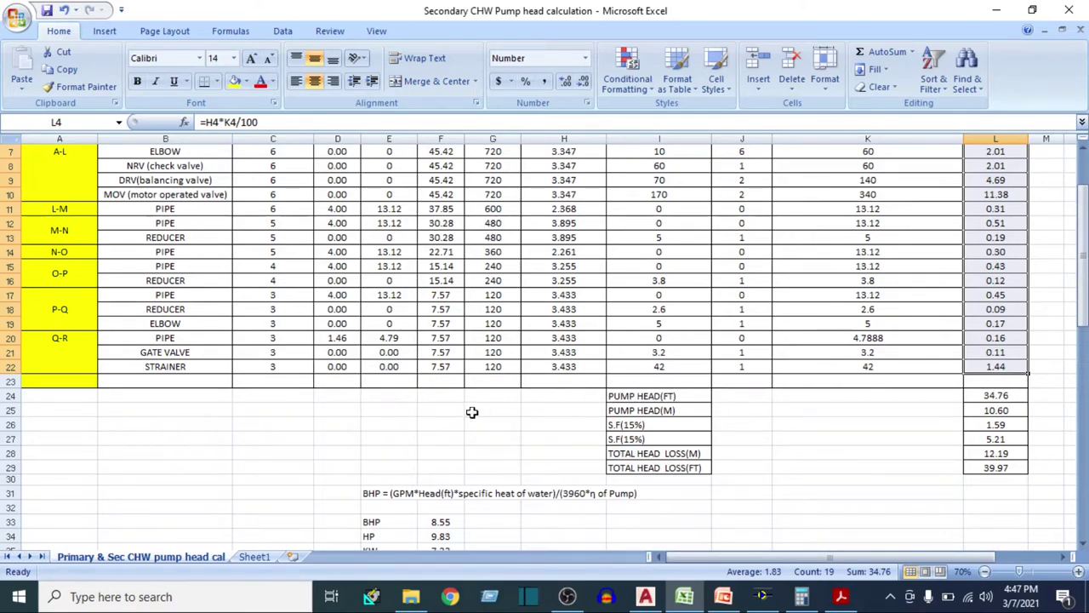
pyautogui.click(6, 397)
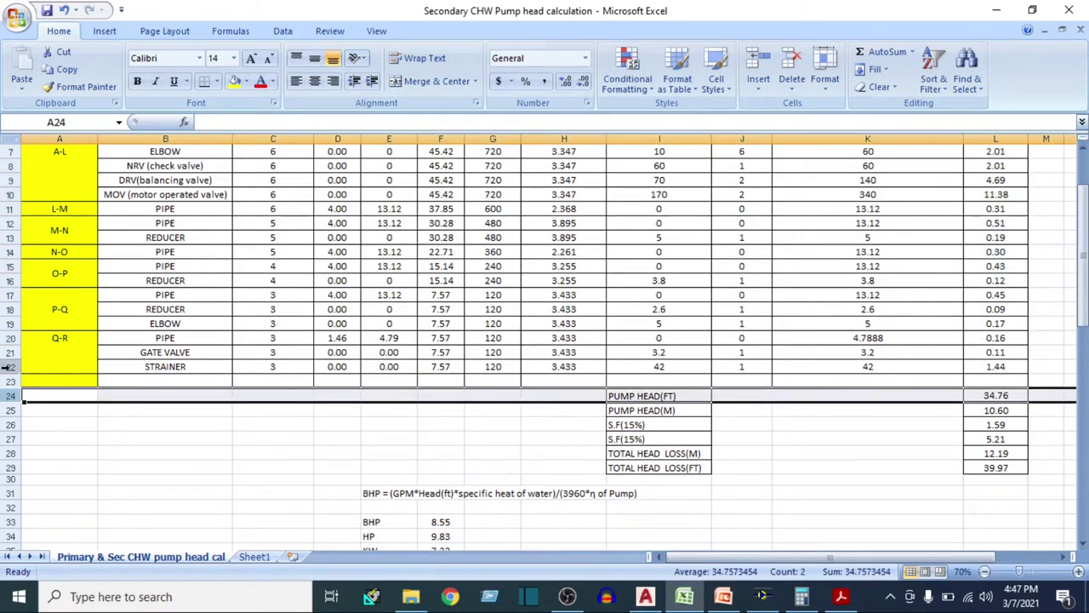
pyautogui.click(992, 411)
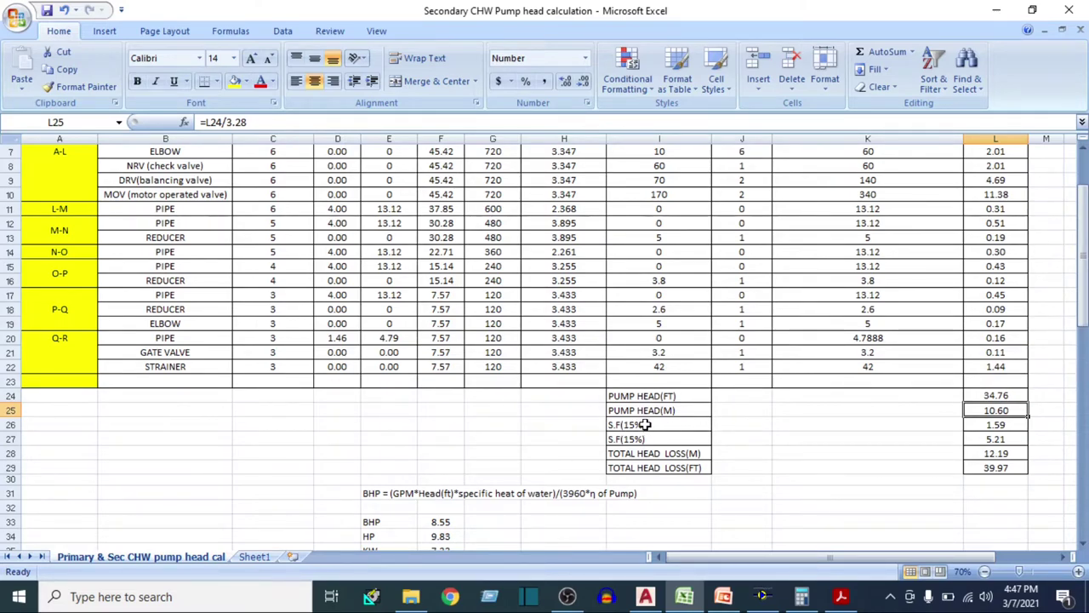
# Review the two 15% safety factor rows and their formulas, comparing the feet value with the pump head in feet
pyautogui.moveTo(646, 424); pyautogui.dragTo(992, 439)
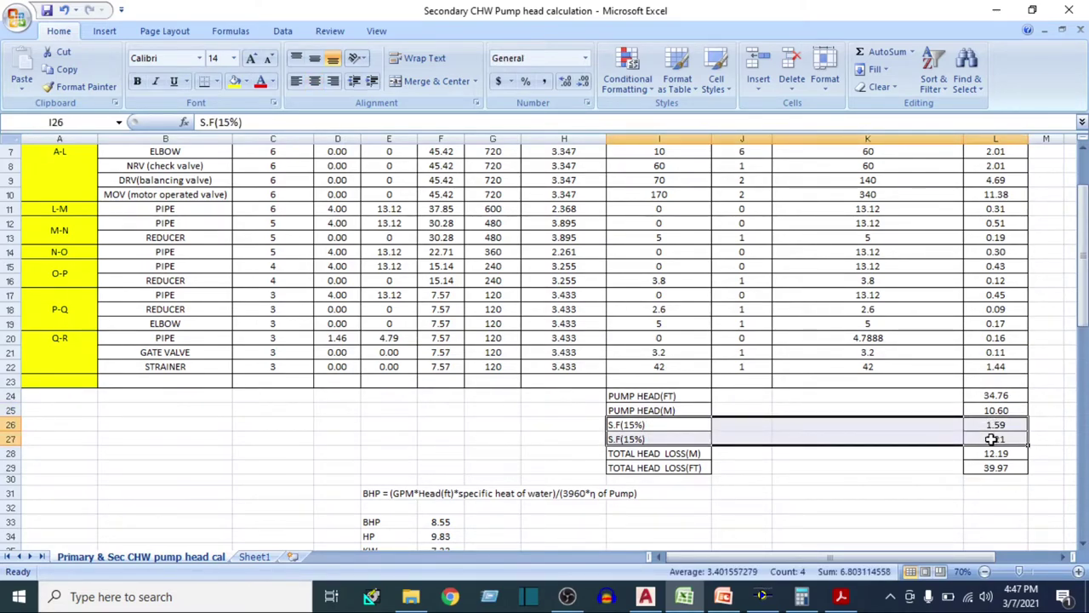
pyautogui.click(1002, 394)
pyautogui.click(997, 423)
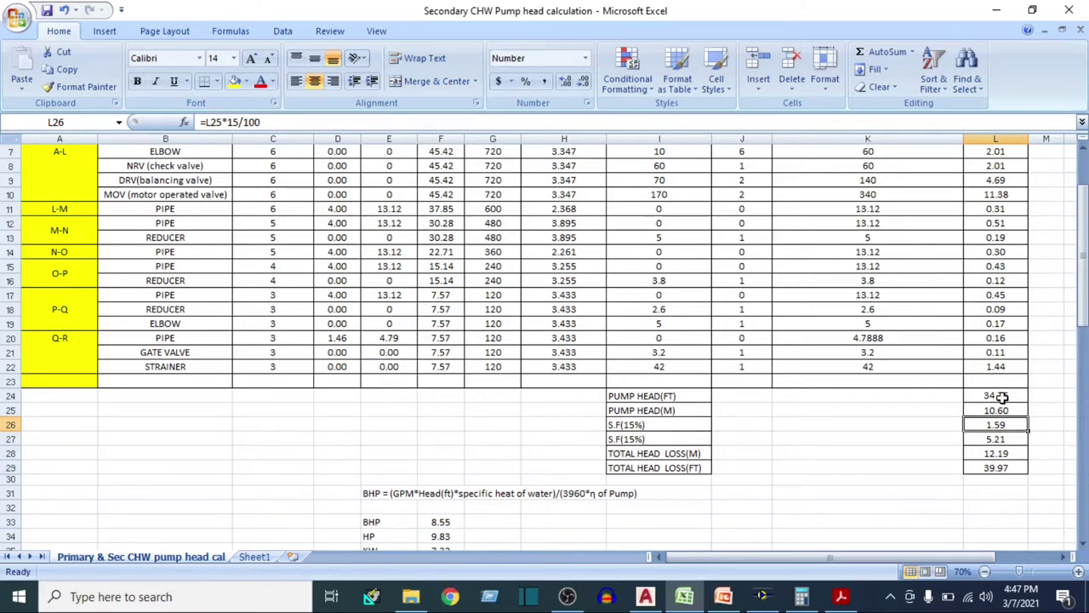
pyautogui.click(1006, 438)
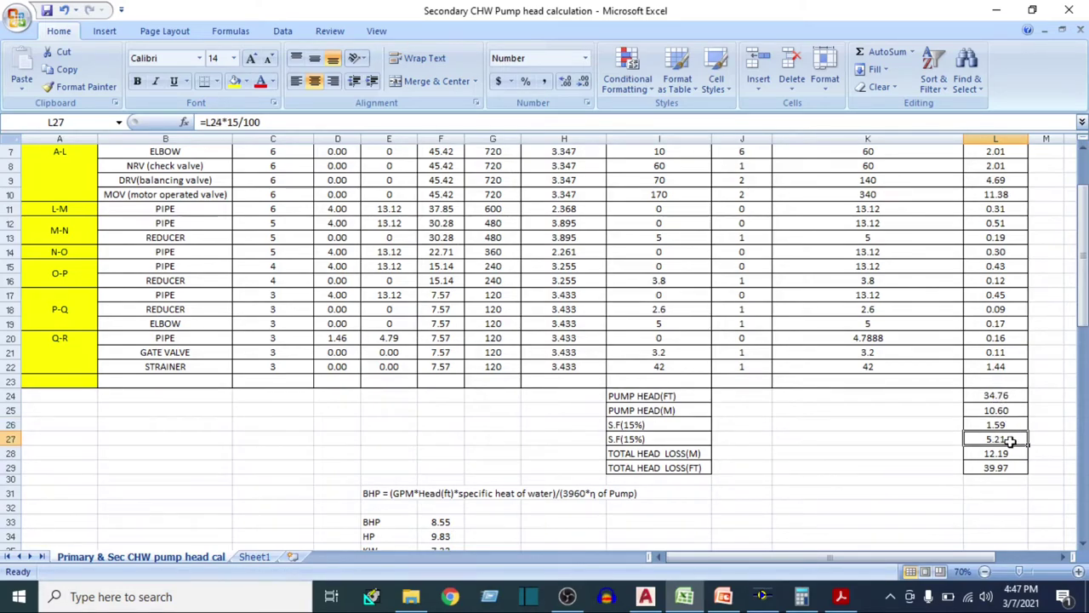
pyautogui.click(1001, 395)
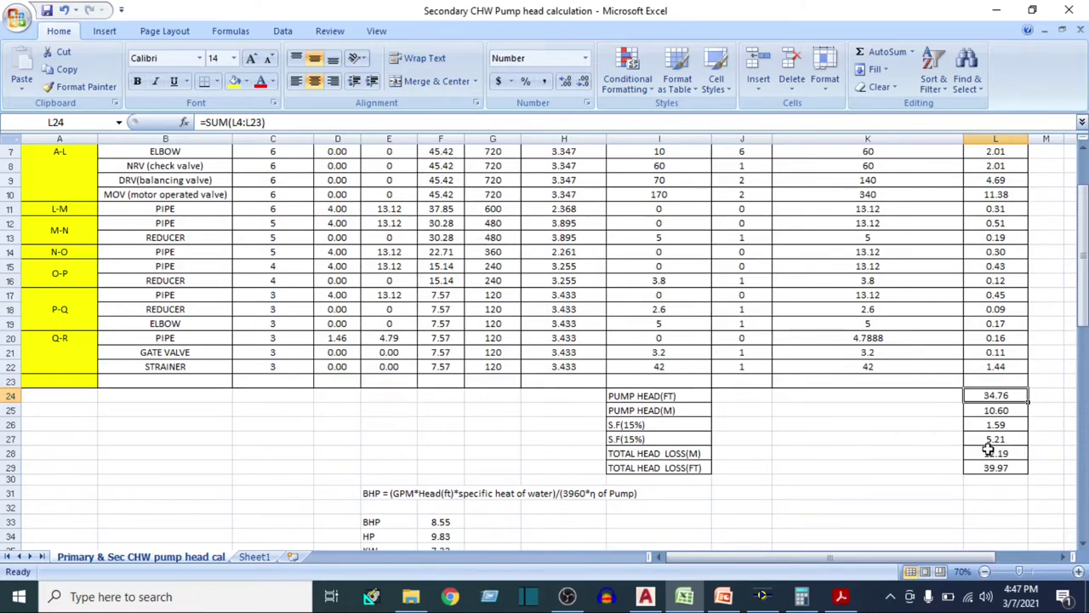
pyautogui.click(994, 439)
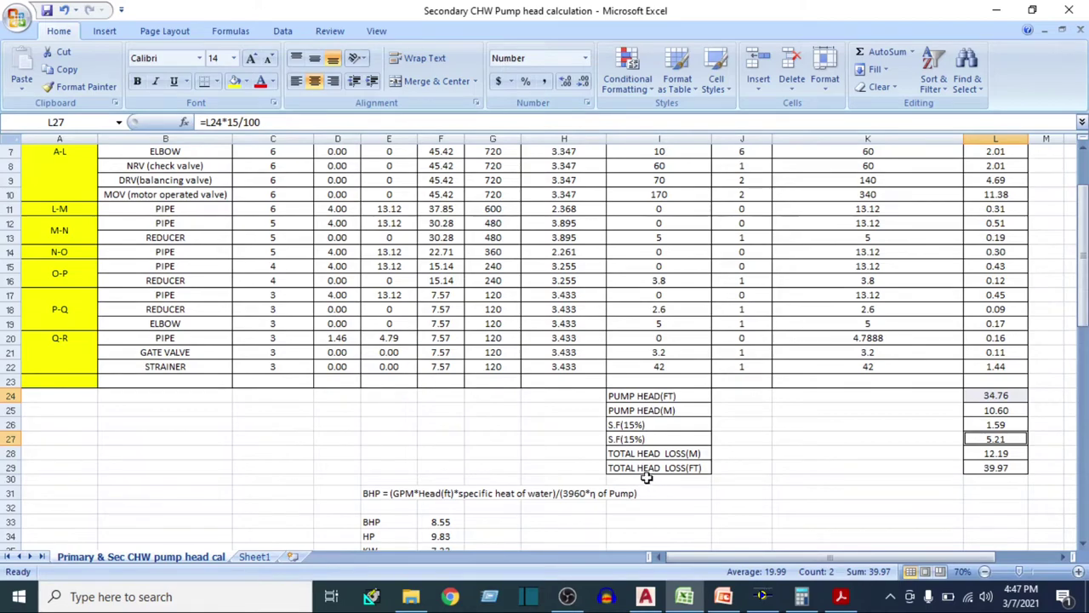
# Review the total head loss in metres and feet in rows 28 and 29
pyautogui.click(10, 453)
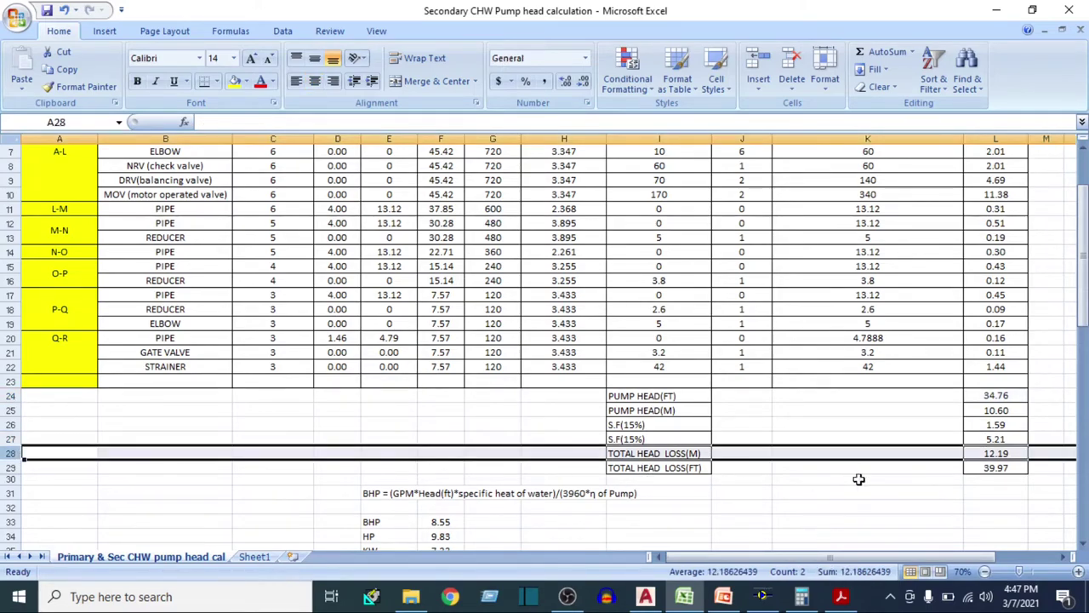
pyautogui.click(981, 471)
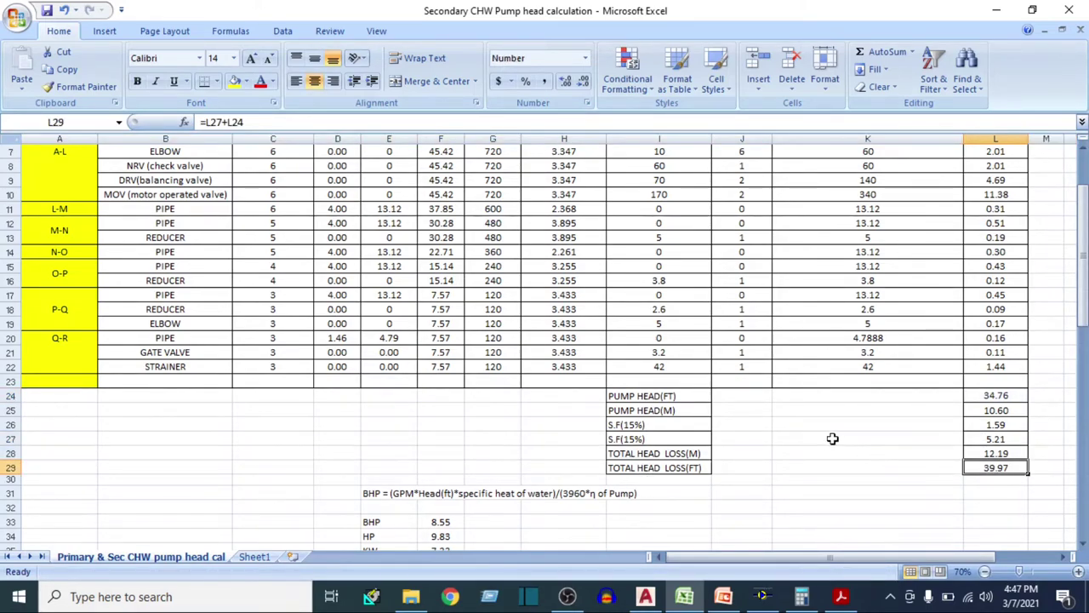
pyautogui.scroll(-2, 731, 446)
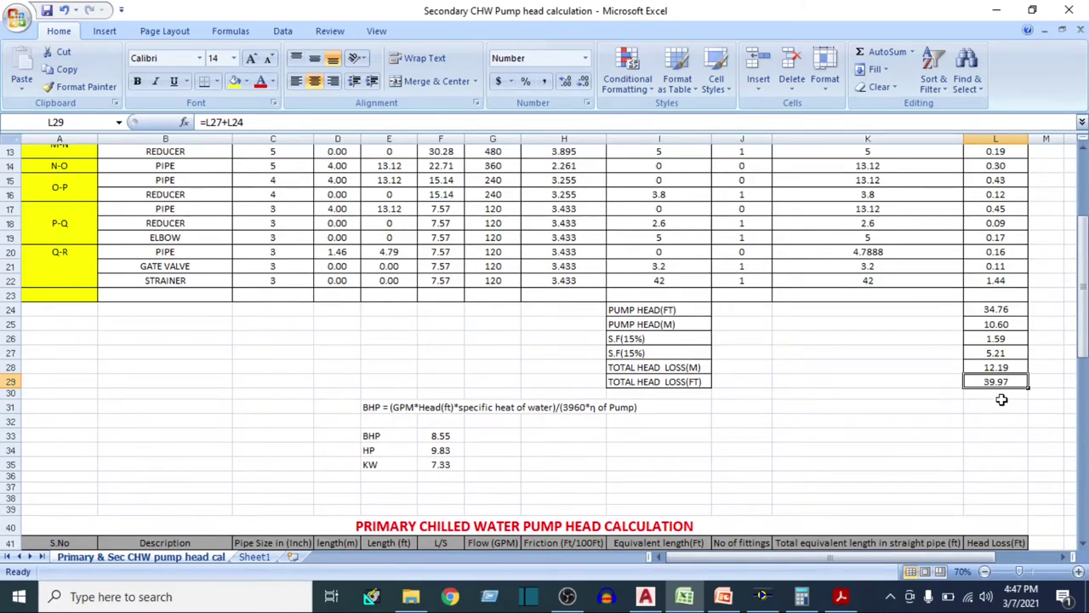
pyautogui.scroll(1, 787, 418)
pyautogui.click(691, 425)
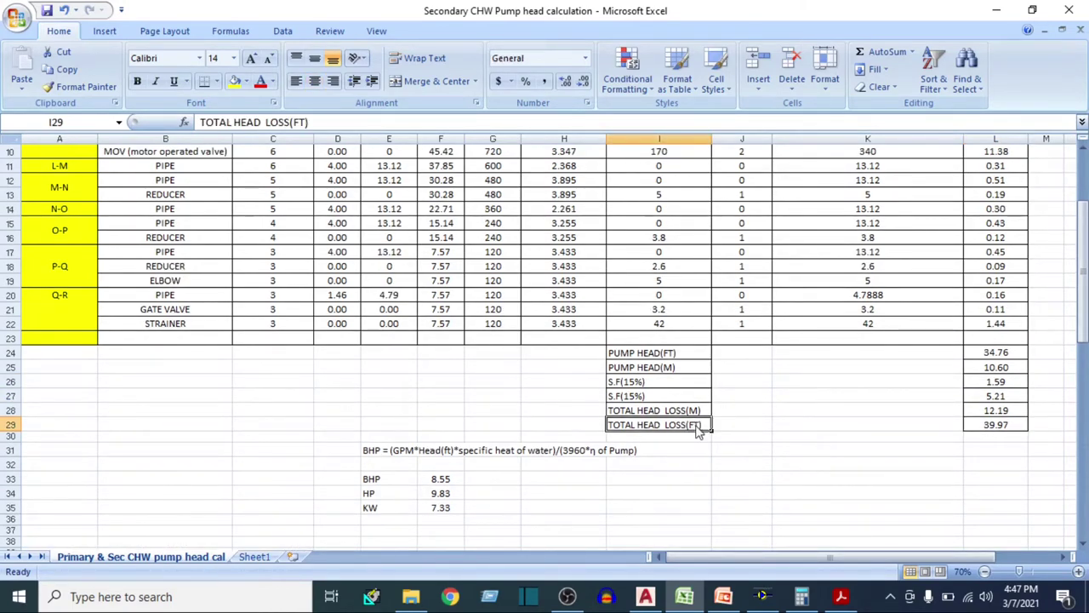
# Review the BHP formula in row 31 and its calculation in F33, relating it to the flow and total head values
pyautogui.click(377, 453)
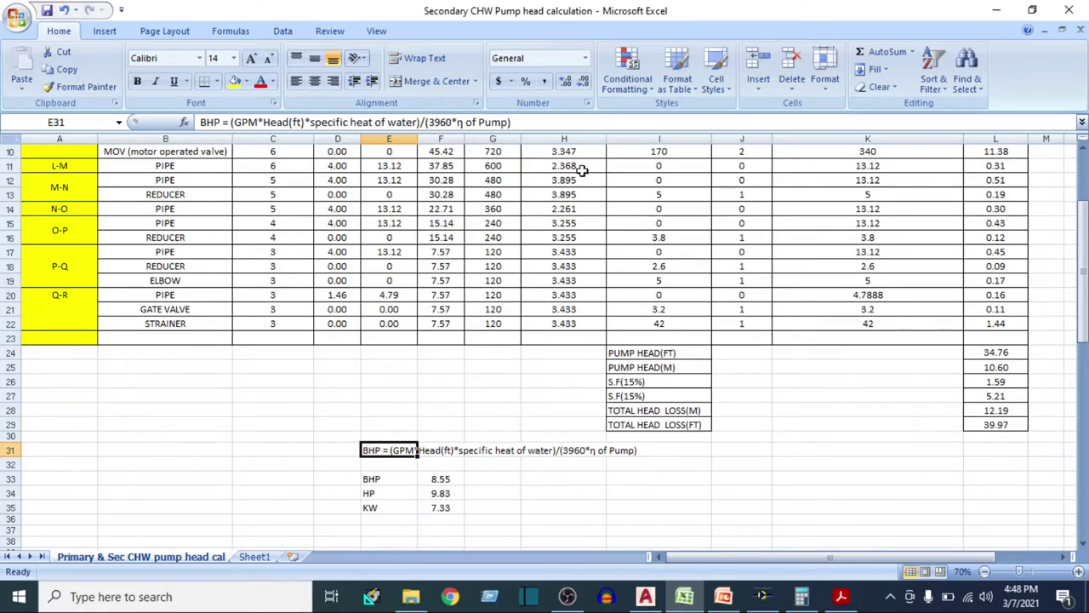
pyautogui.click(458, 480)
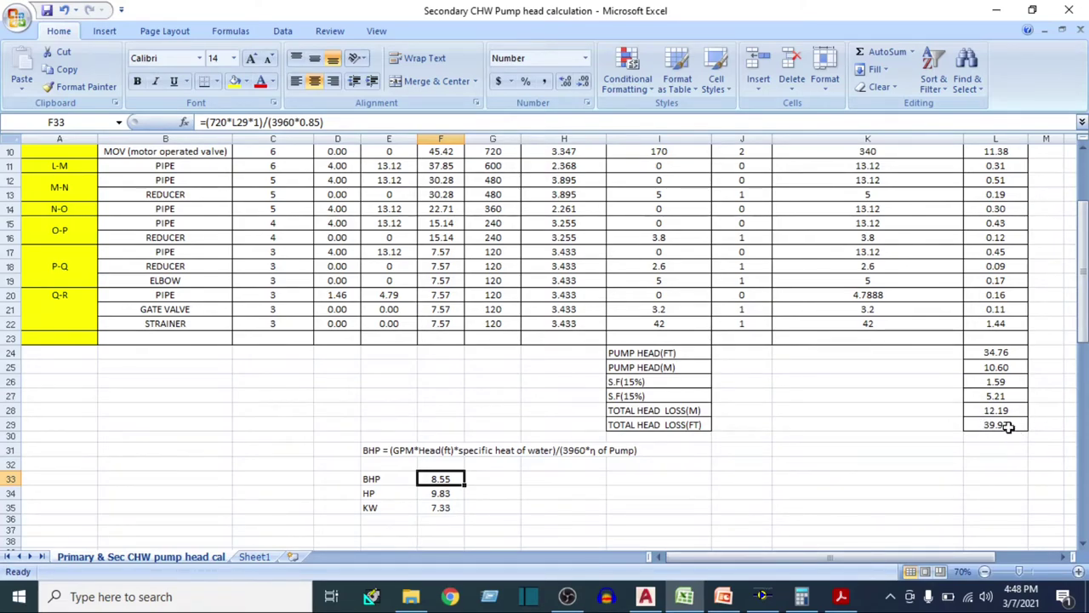
pyautogui.scroll(1, 995, 424)
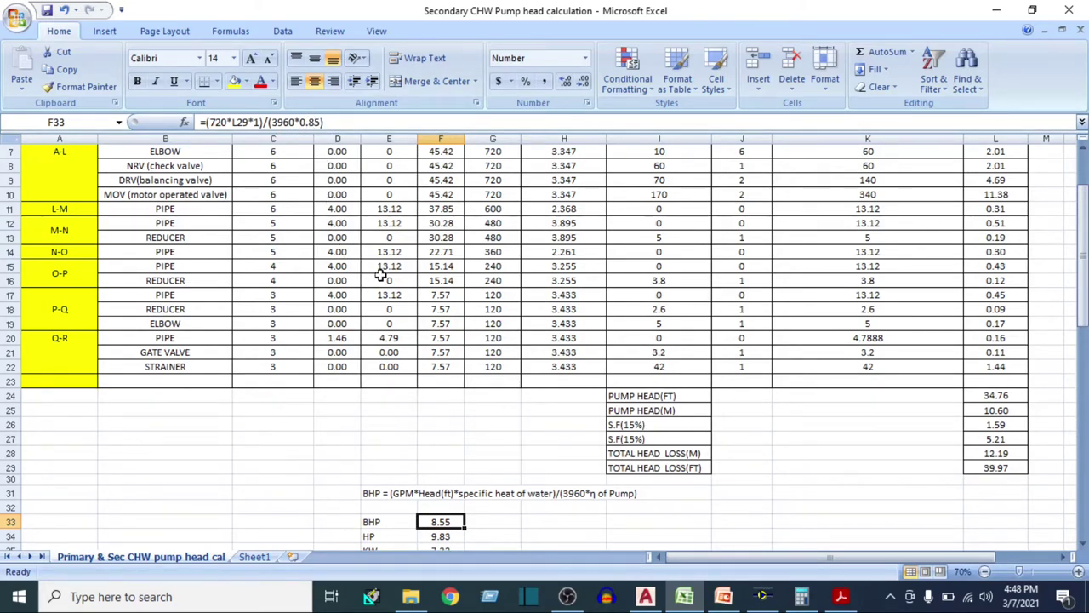
pyautogui.scroll(-1, 659, 413)
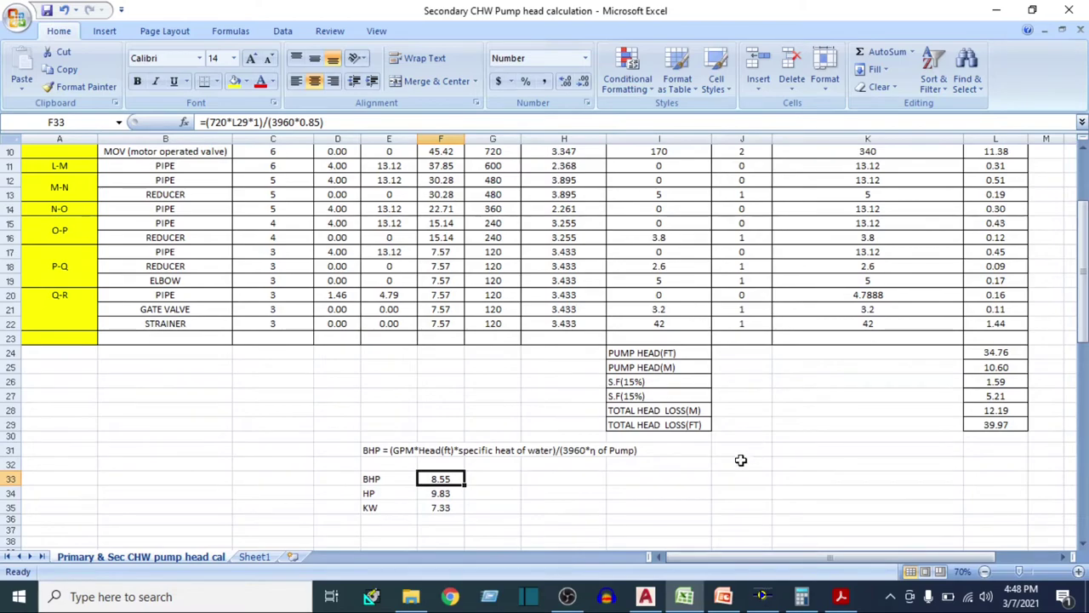
# Review the HP and KW formulas of the secondary pump in F34 and F35
pyautogui.click(444, 494)
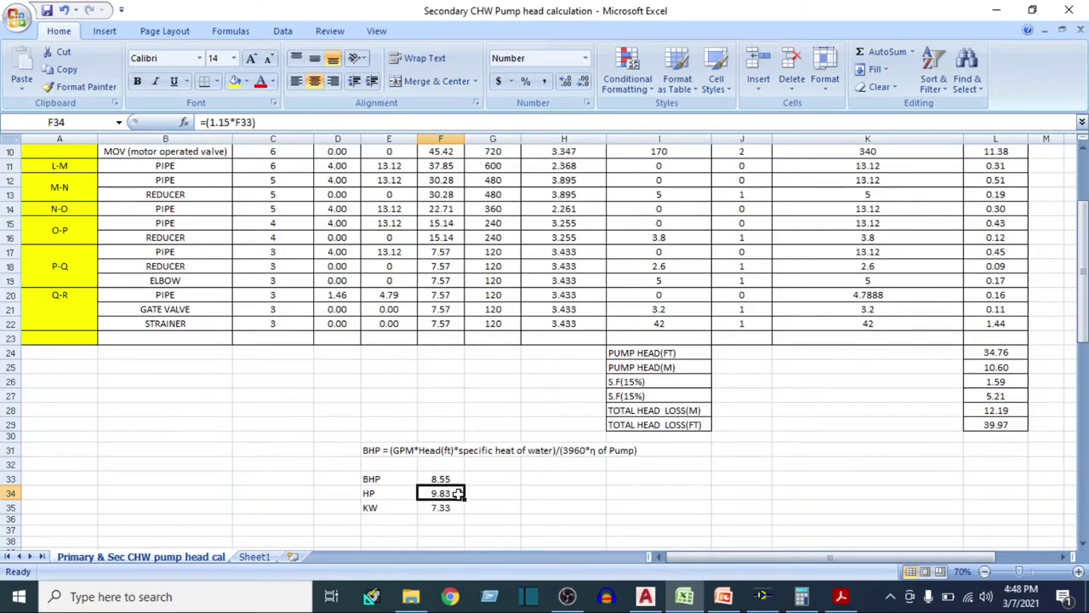
pyautogui.click(383, 508)
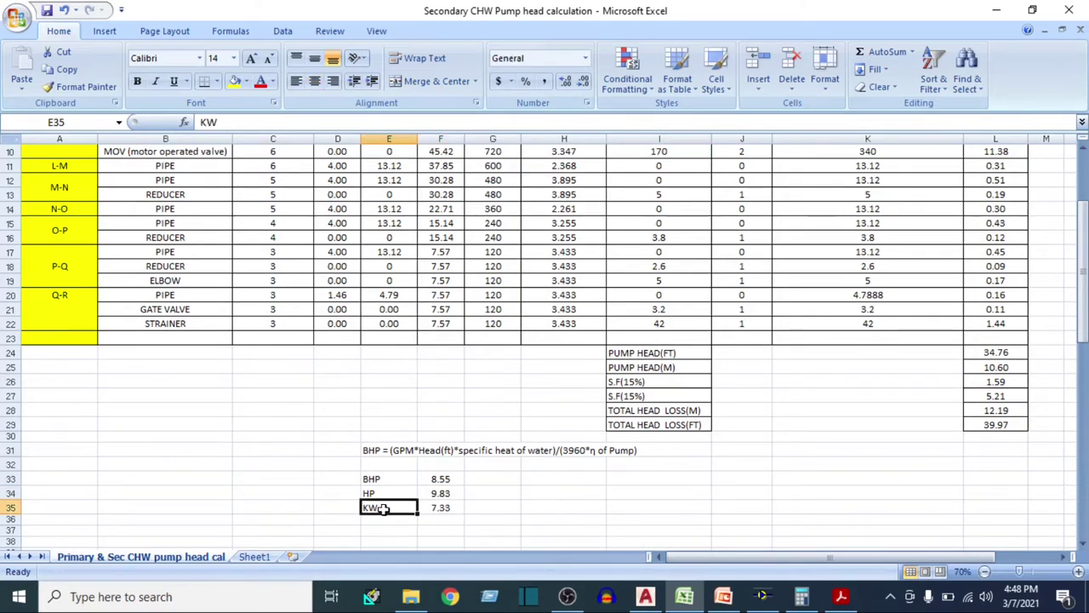
pyautogui.click(432, 509)
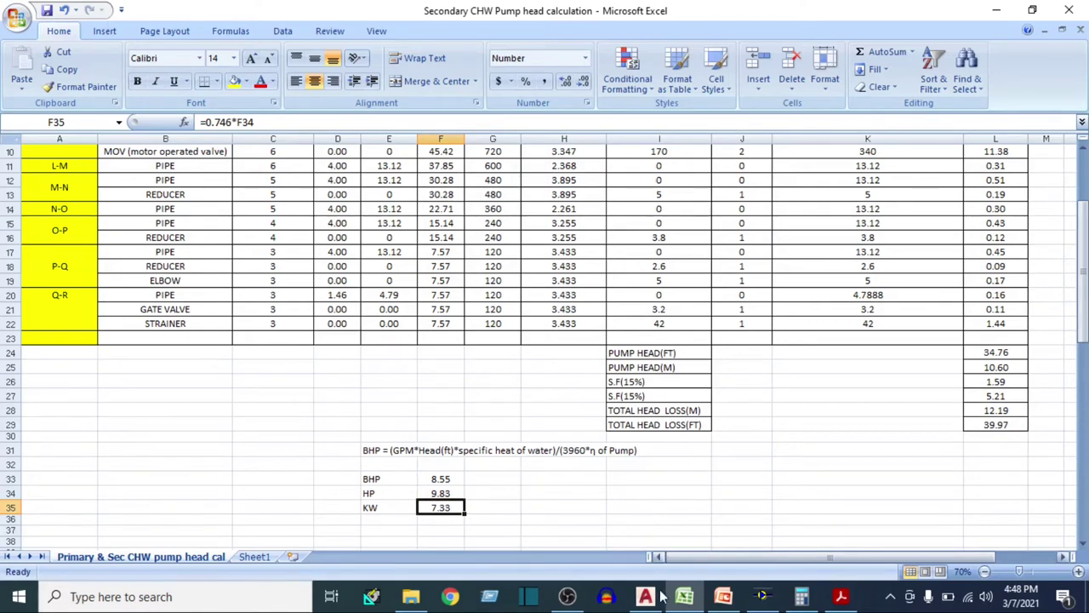
# Look over the secondary chilled water pump calculation once more, from its title down to the total head loss
pyautogui.scroll(3, 464, 500)
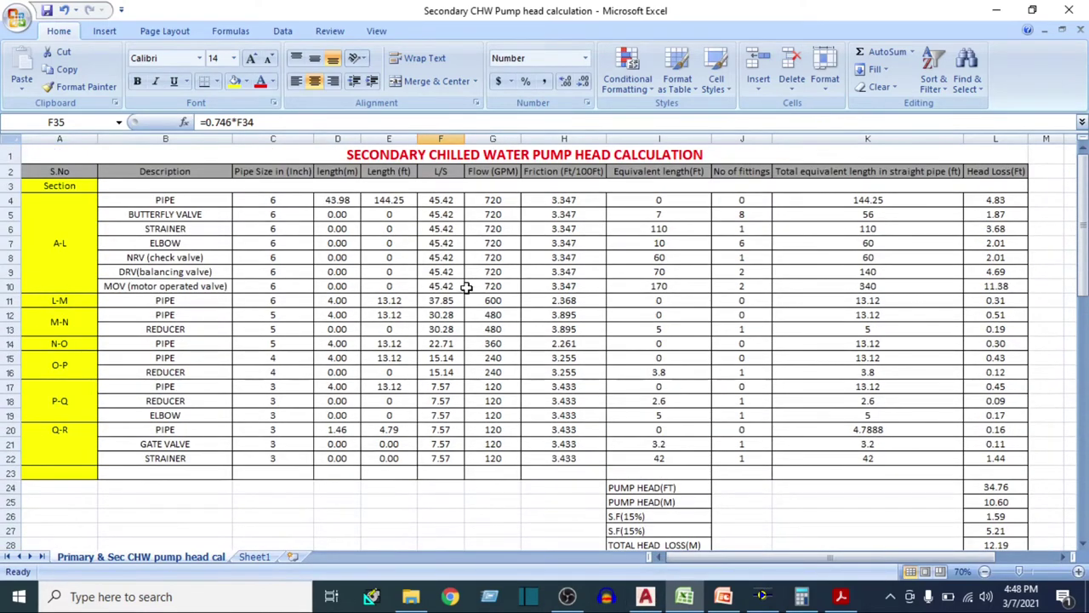
pyautogui.click(471, 158)
pyautogui.scroll(-3, 476, 451)
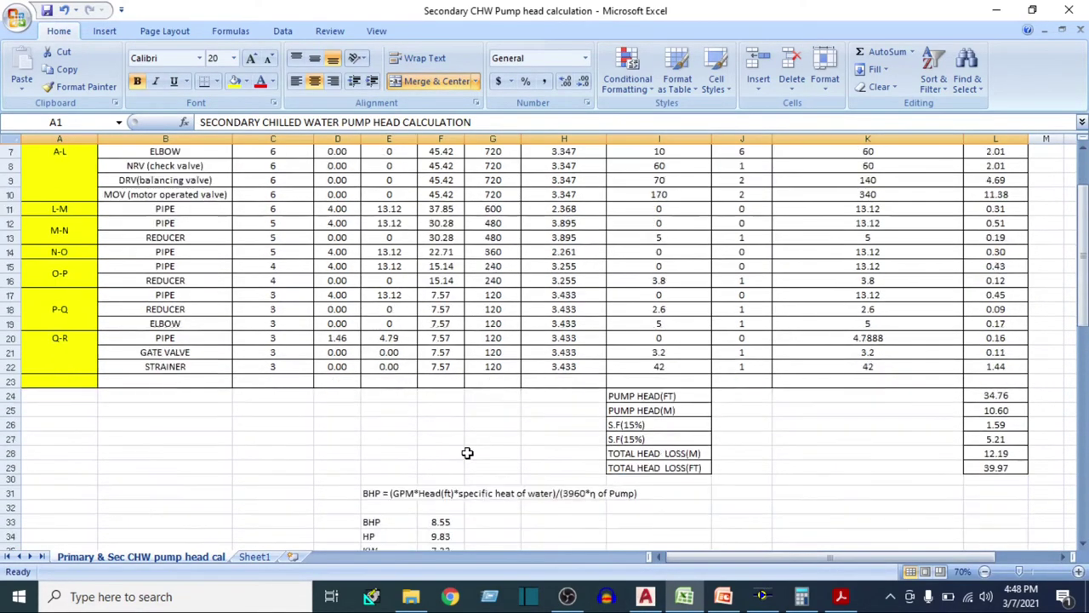
# Review the BHP, HP and KW results of the secondary pump in rows 33 to 35 and the table above them
pyautogui.click(448, 427)
pyautogui.click(498, 506)
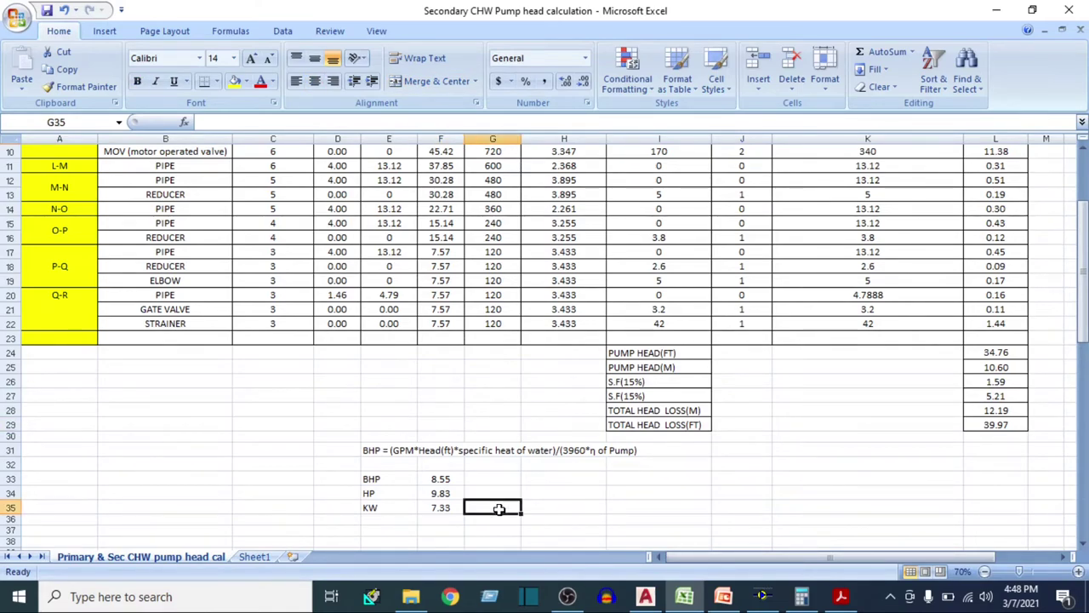
pyautogui.scroll(3, 437, 463)
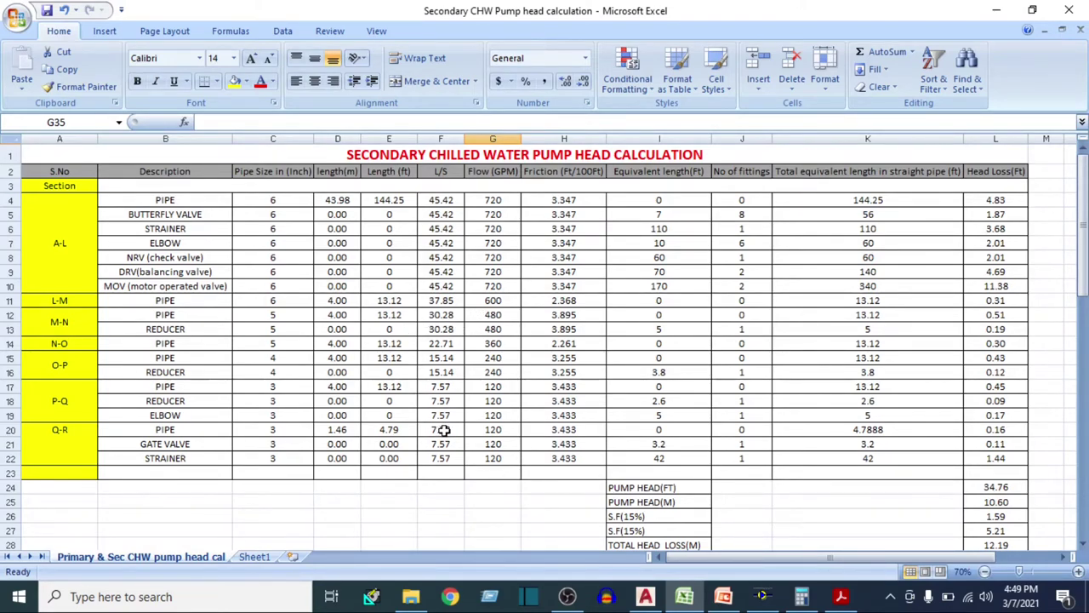
pyautogui.scroll(-1, 434, 425)
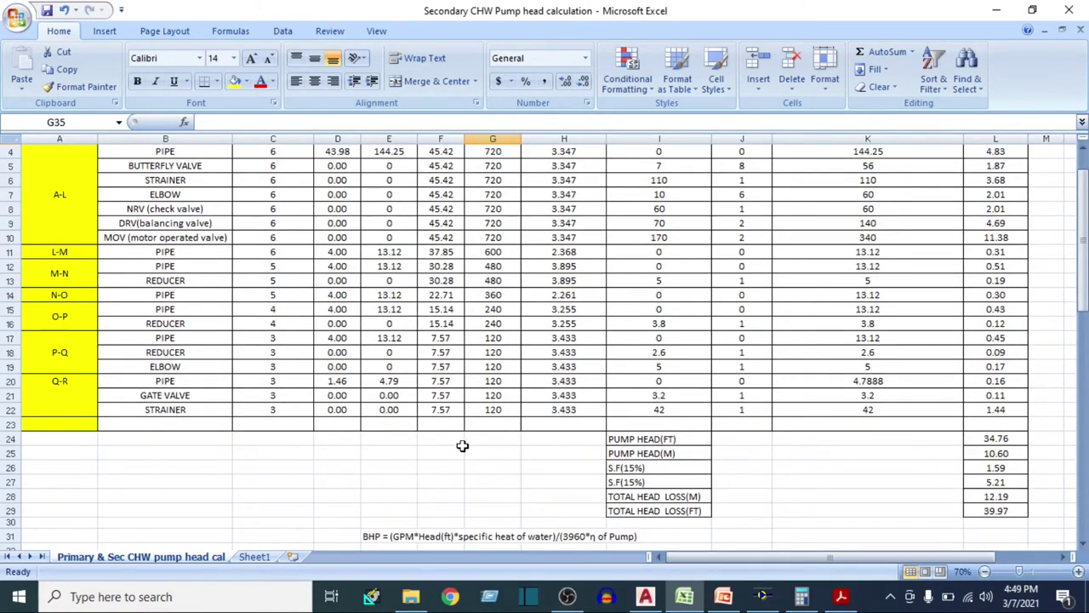
# Bring up the primary chilled water pump head calculation table starting at row 40
pyautogui.scroll(-6, 460, 451)
pyautogui.scroll(-4, 451, 442)
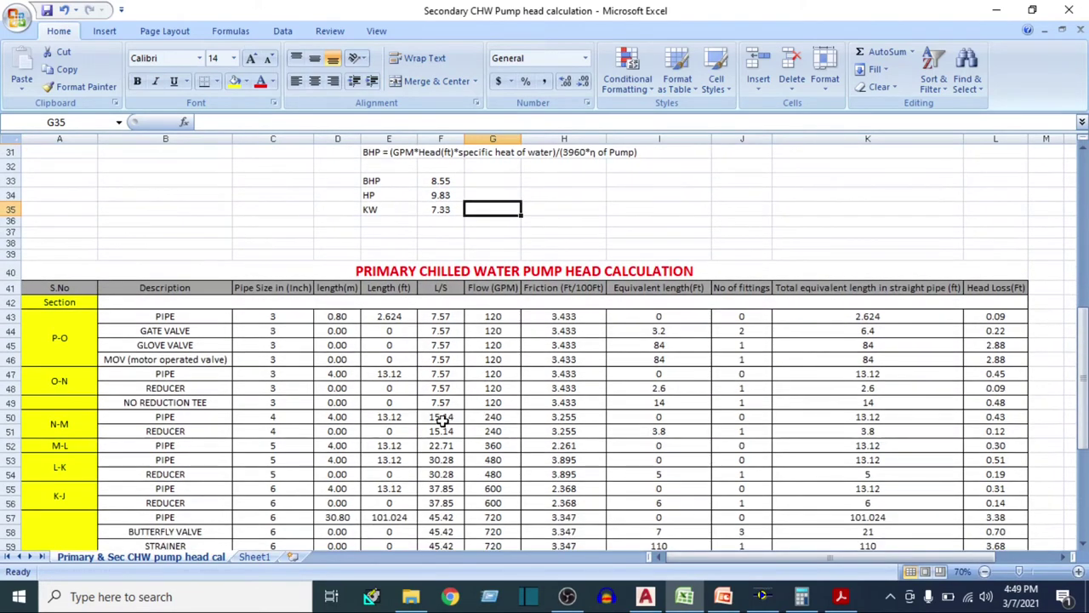
pyautogui.click(374, 228)
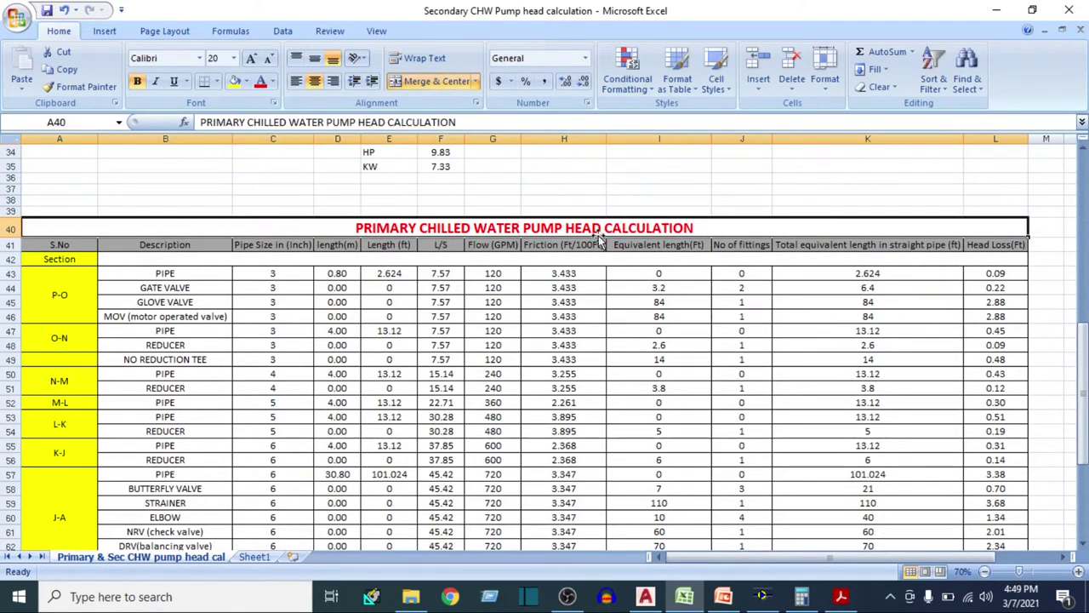
pyautogui.scroll(-1, 568, 405)
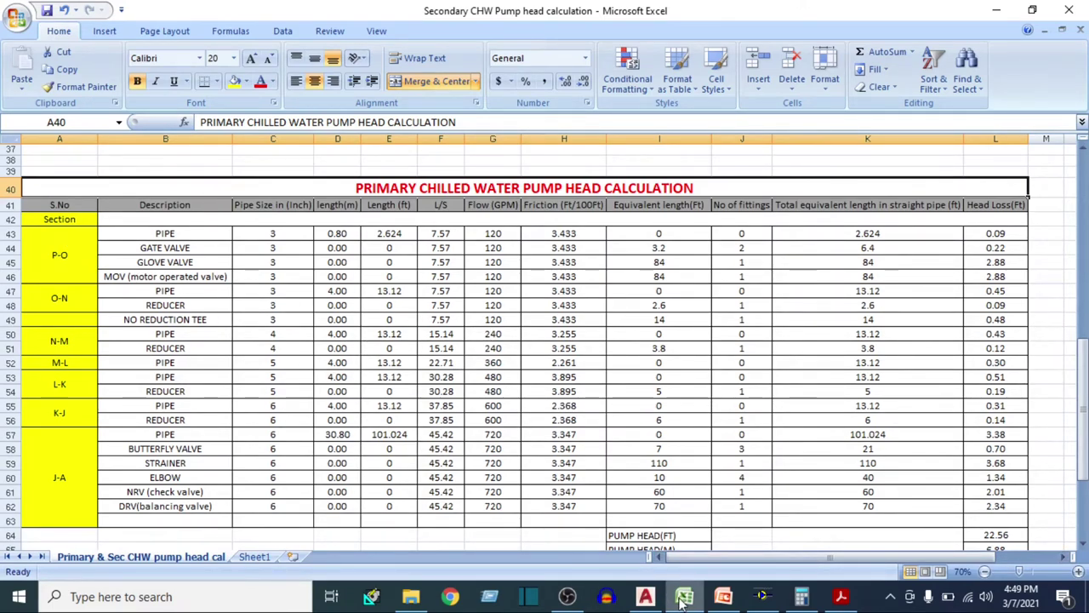
# Switch to the AutoCAD drawing and follow the red return line from point P at AHU-6 towards the preceding AHUs
pyautogui.click(645, 595)
pyautogui.scroll(-2, 635, 265)
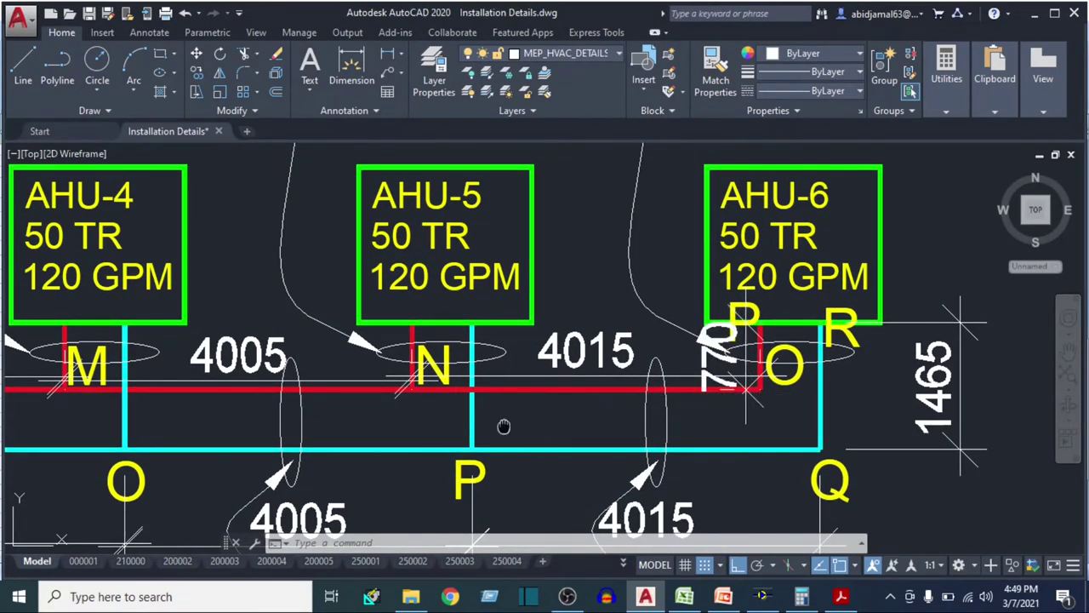
pyautogui.moveTo(501, 426); pyautogui.dragTo(739, 426)
# Return to the Excel sheet and review sections P-O, O-N and N-M, plus the pipe and gate valve rows of P-O
pyautogui.click(685, 595)
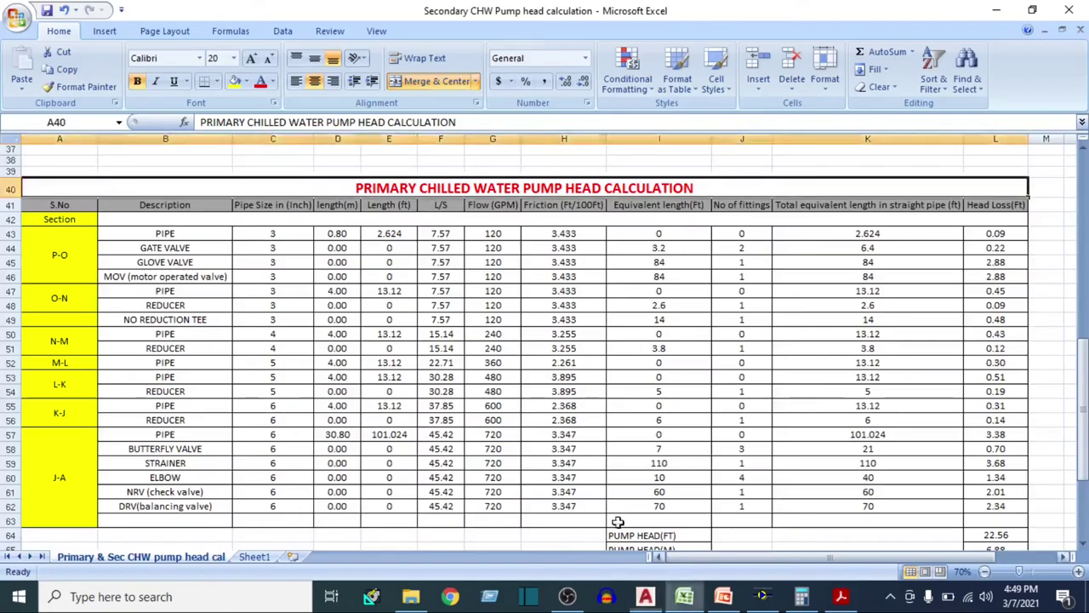
pyautogui.click(55, 244)
pyautogui.click(60, 295)
pyautogui.click(70, 338)
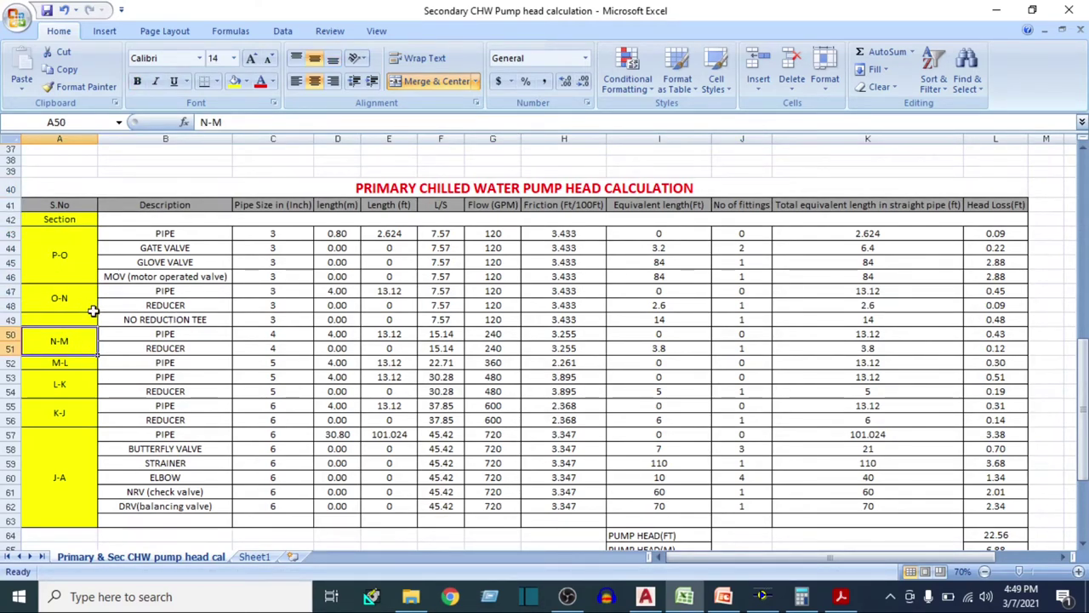
pyautogui.click(173, 232)
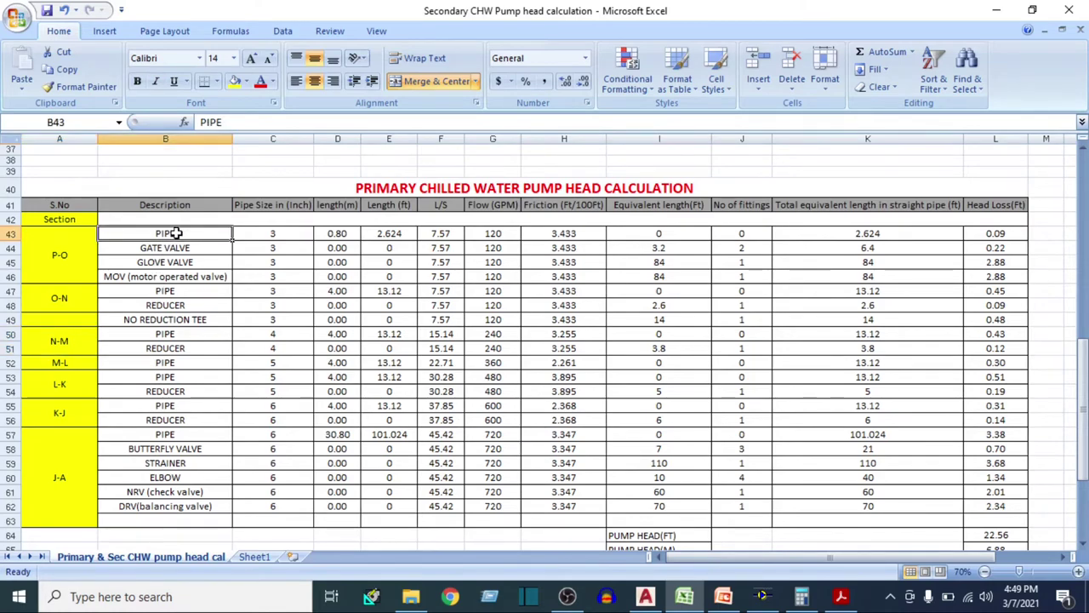
pyautogui.click(174, 247)
pyautogui.click(54, 247)
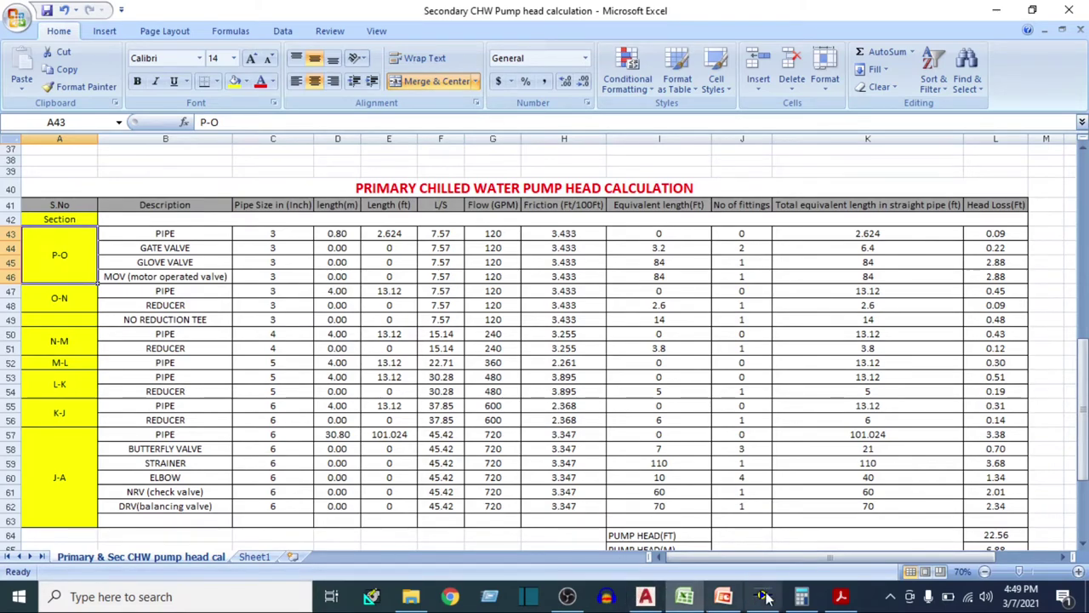
# Switch to the Carrier piping PDF and examine Table 12, special fitting losses, particularly the sudden enlargement columns
pyautogui.click(840, 597)
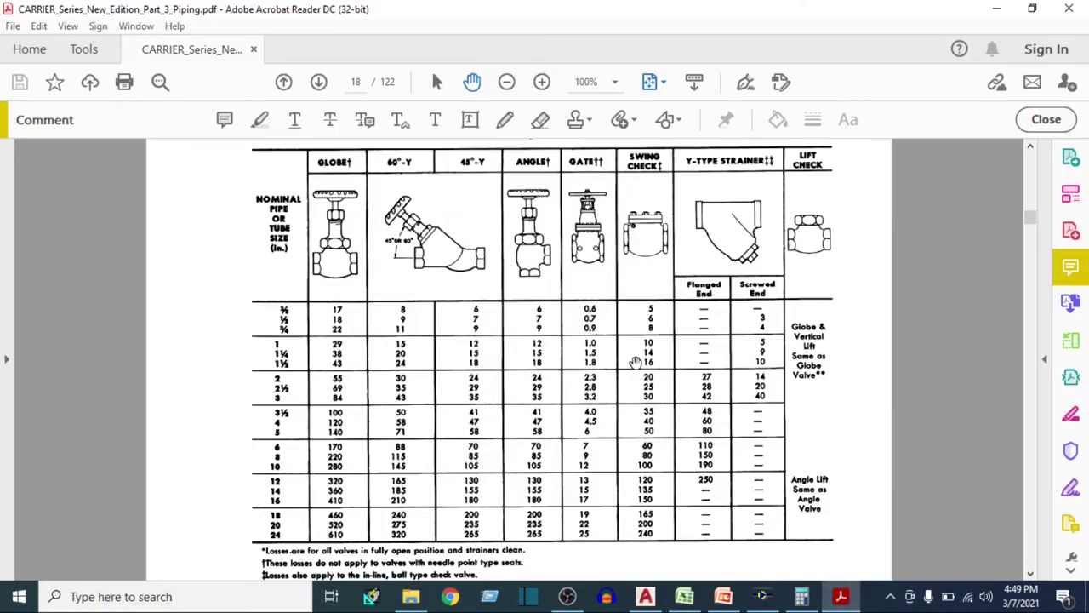
pyautogui.click(663, 83)
pyautogui.click(706, 131)
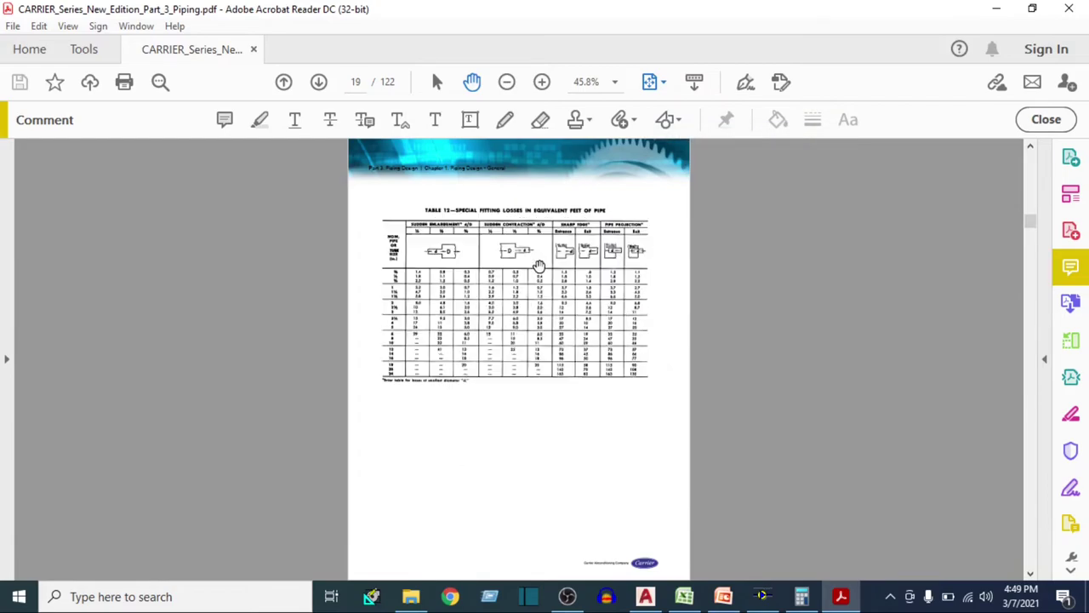
pyautogui.hotkey('ctrl', '1')
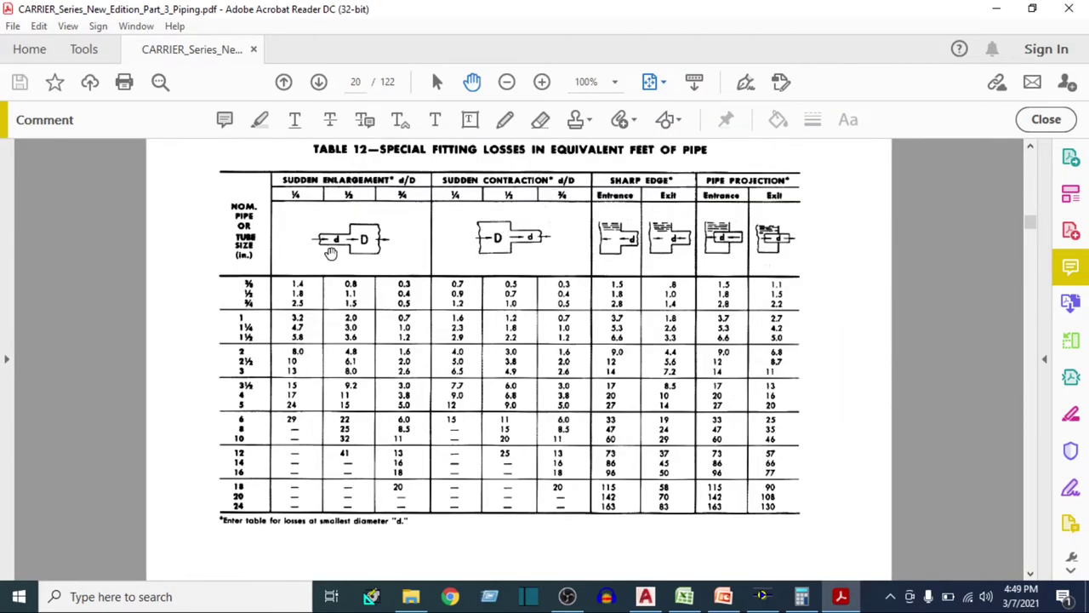
pyautogui.scroll(1, 330, 253)
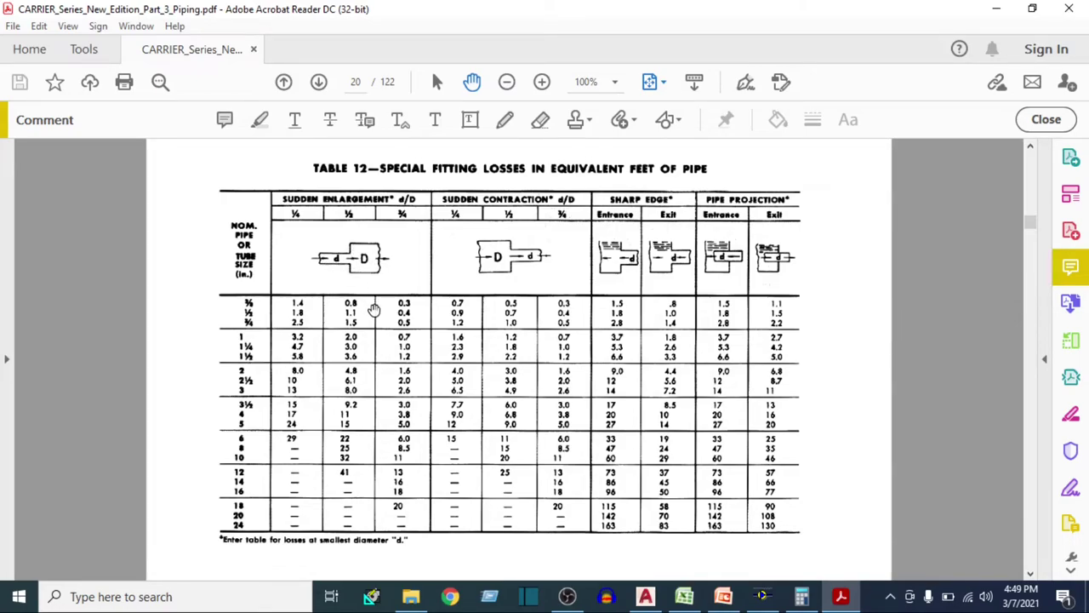
# Compare the 3 inch and 4 inch pipe sizes in the drawing with the calculator's 3 ÷ 4 ratio and the Table 12 d/D columns
pyautogui.click(646, 596)
pyautogui.moveTo(833, 422)
pyautogui.mouseDown()
pyautogui.moveTo(773, 360)
pyautogui.moveTo(705, 360)
pyautogui.moveTo(467, 292)
pyautogui.moveTo(445, 302)
pyautogui.mouseUp()
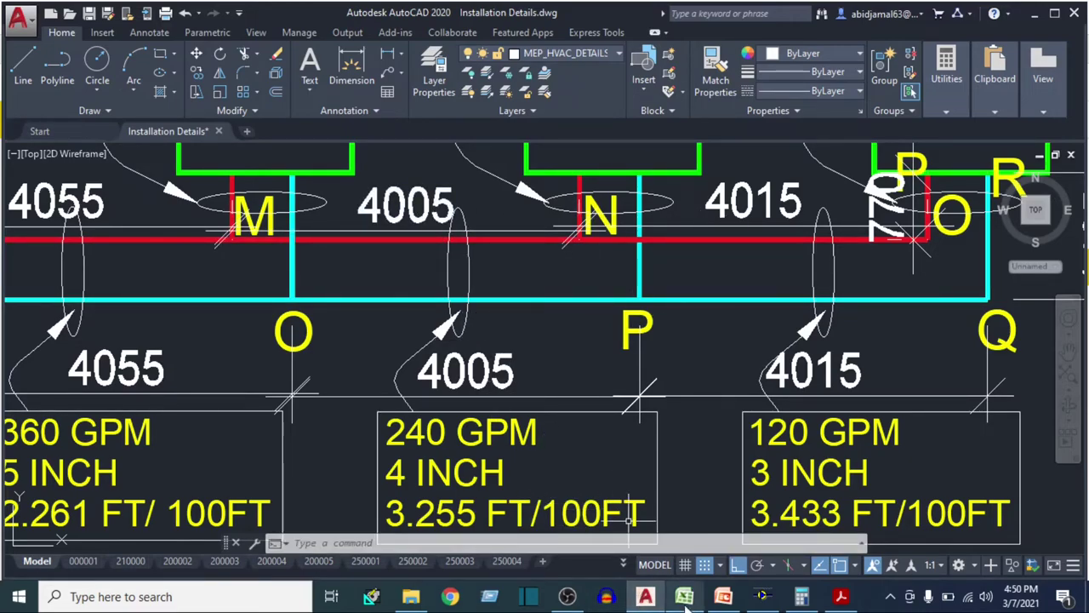
pyautogui.click(822, 605)
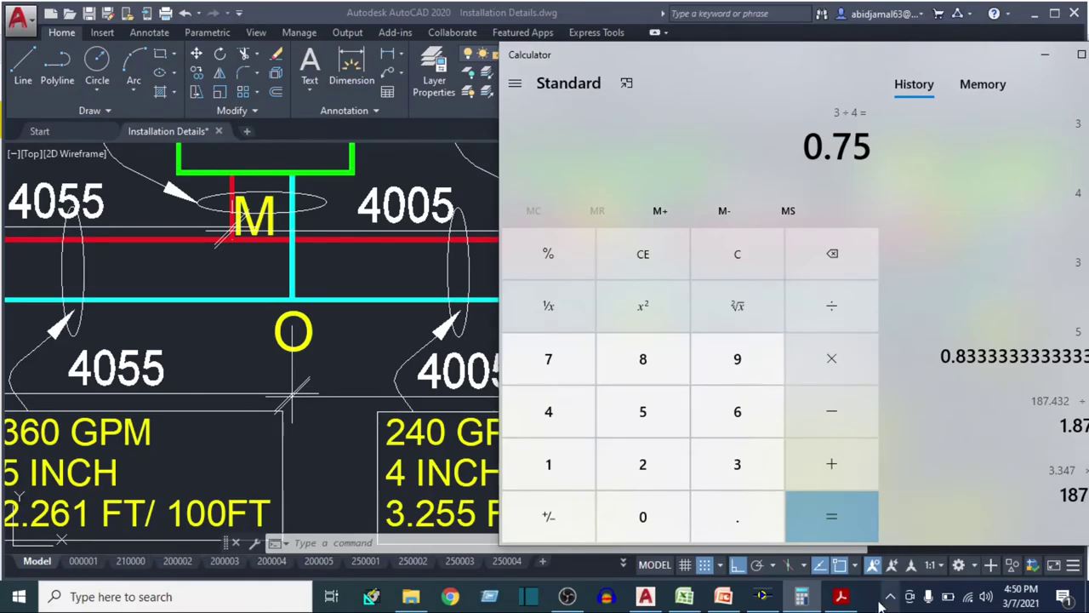
pyautogui.click(841, 599)
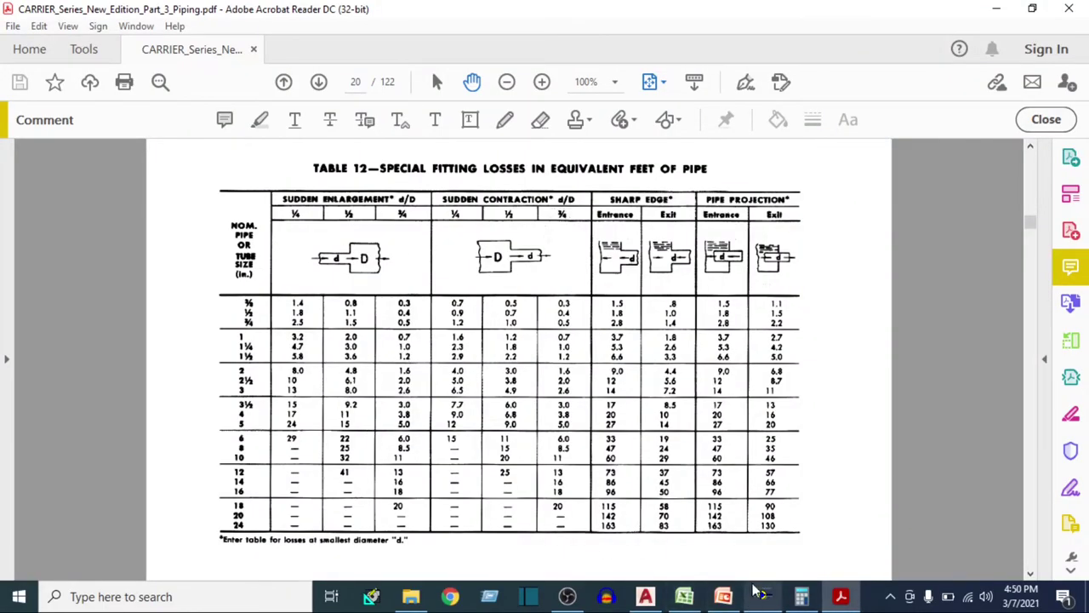
pyautogui.click(646, 596)
pyautogui.scroll(-4, 526, 298)
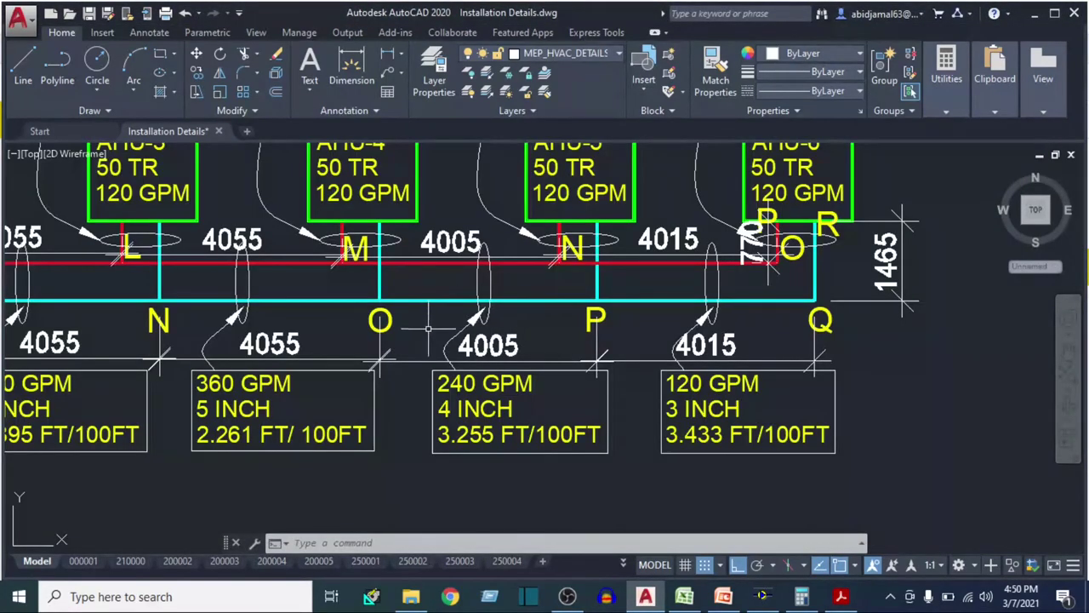
# Inspect the gate valves, motor operated valve and globe valve on the return line in the drawing's AHU coil connection detail
pyautogui.click(684, 597)
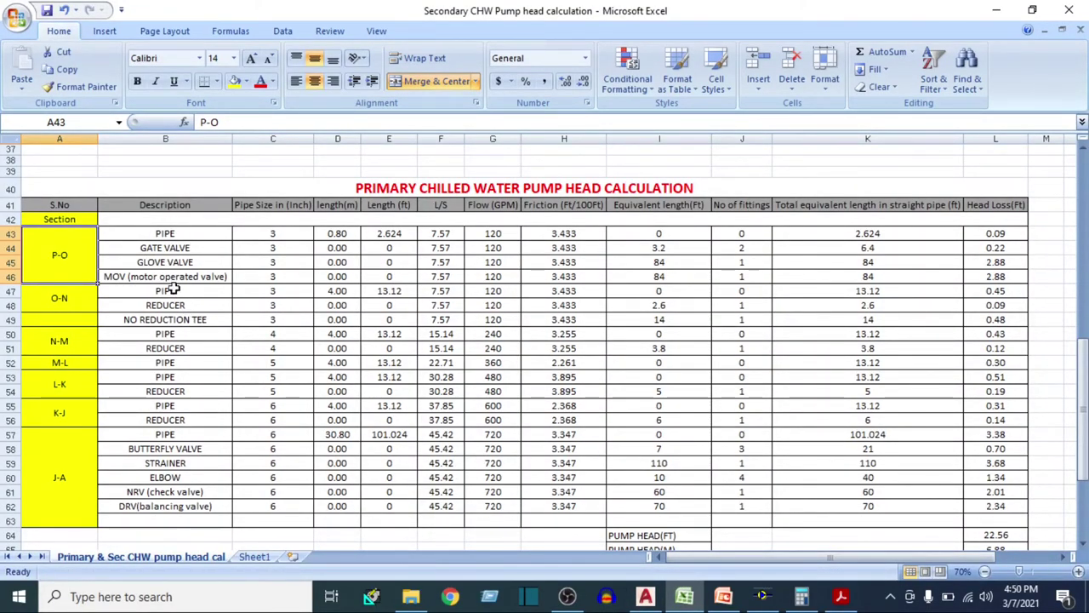
pyautogui.click(644, 596)
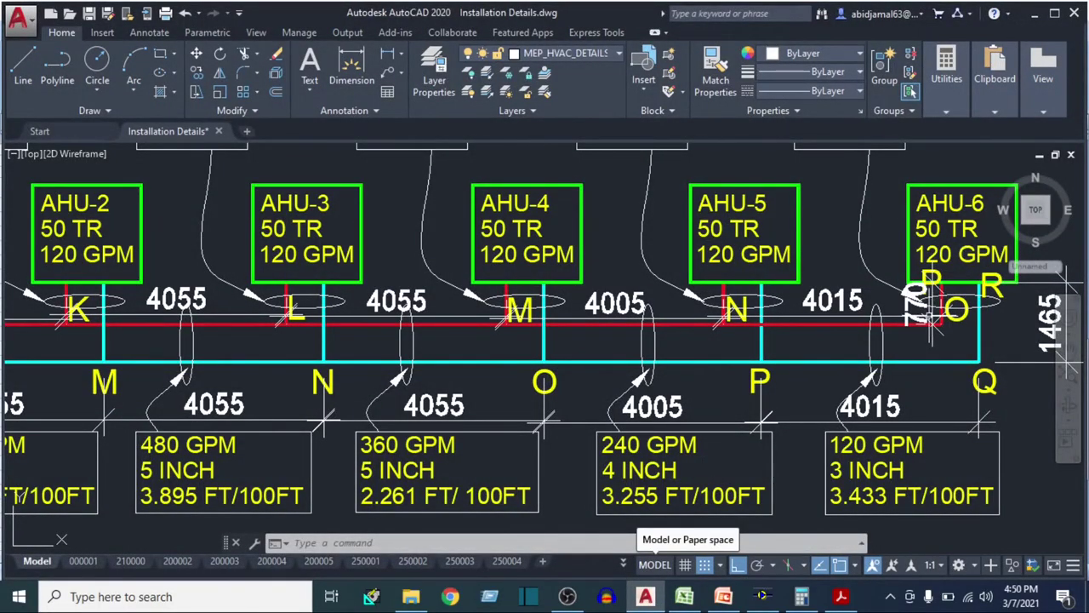
pyautogui.scroll(-3, 374, 363)
pyautogui.scroll(1, 367, 322)
pyautogui.moveTo(368, 321)
pyautogui.mouseDown()
pyautogui.moveTo(899, 397)
pyautogui.moveTo(263, 399)
pyautogui.mouseUp()
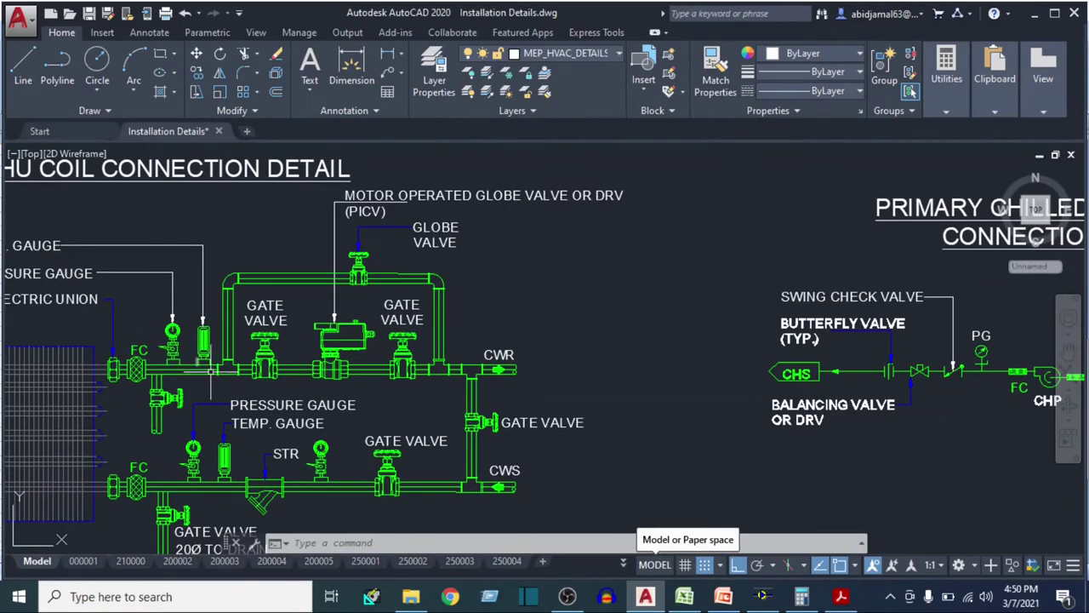
pyautogui.moveTo(205, 369); pyautogui.dragTo(349, 370)
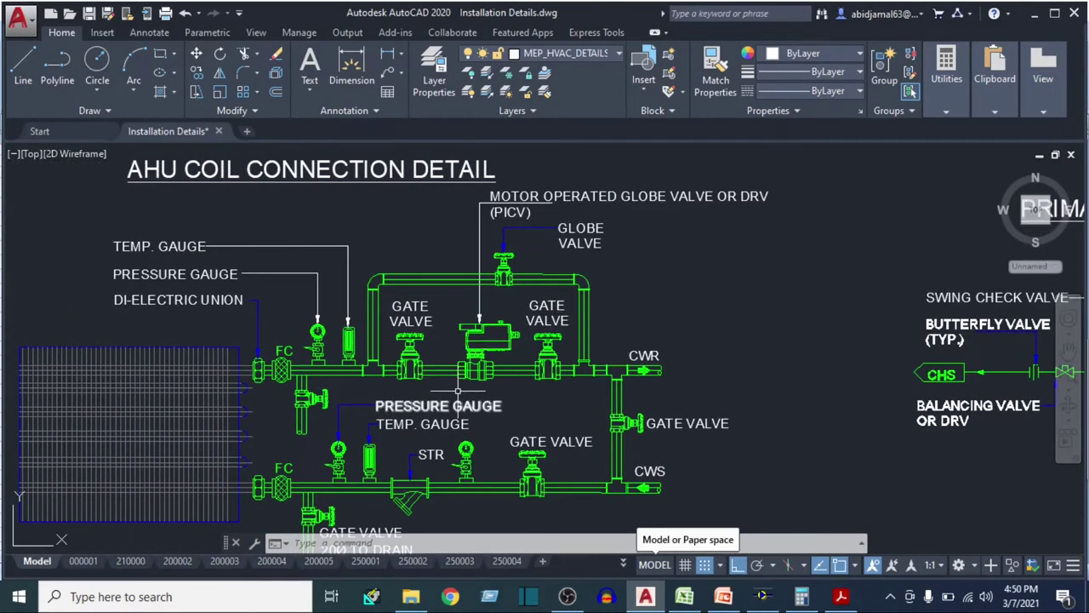
pyautogui.click(412, 357)
pyautogui.press('Escape')
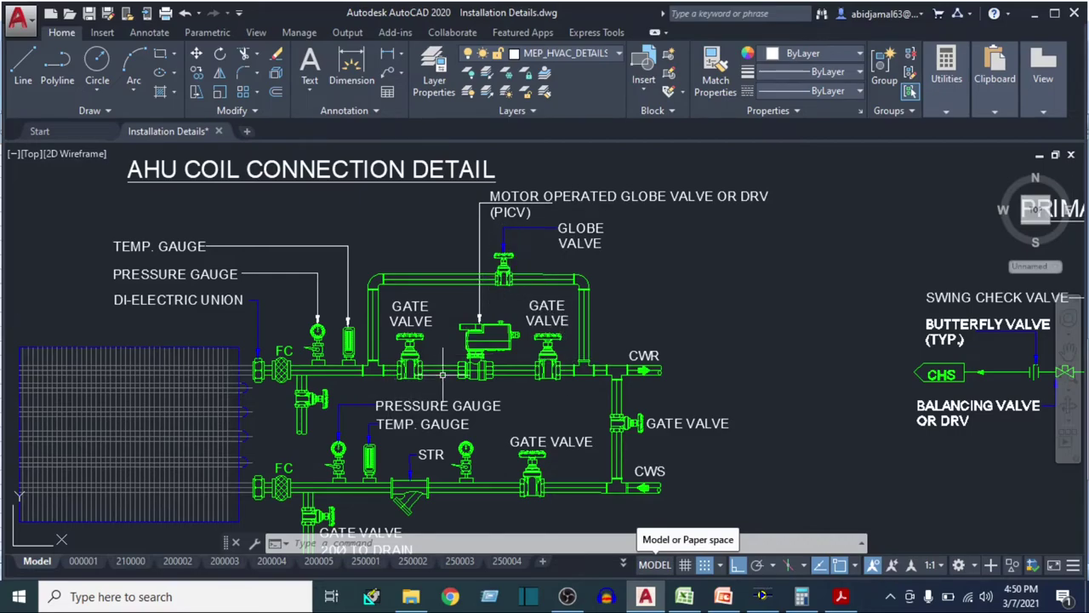
pyautogui.click(506, 270)
pyautogui.press('Escape')
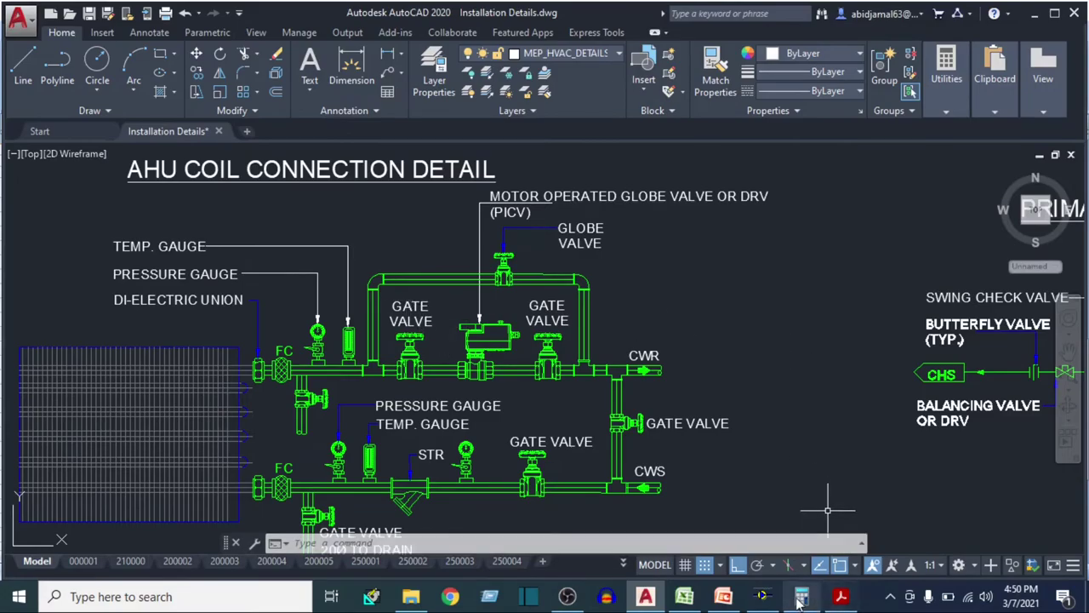
# In the Excel sheet, review the pipe, gate valve, globe valve and MOV rows of section P-O and the valves' equivalent lengths
pyautogui.click(684, 596)
pyautogui.click(206, 237)
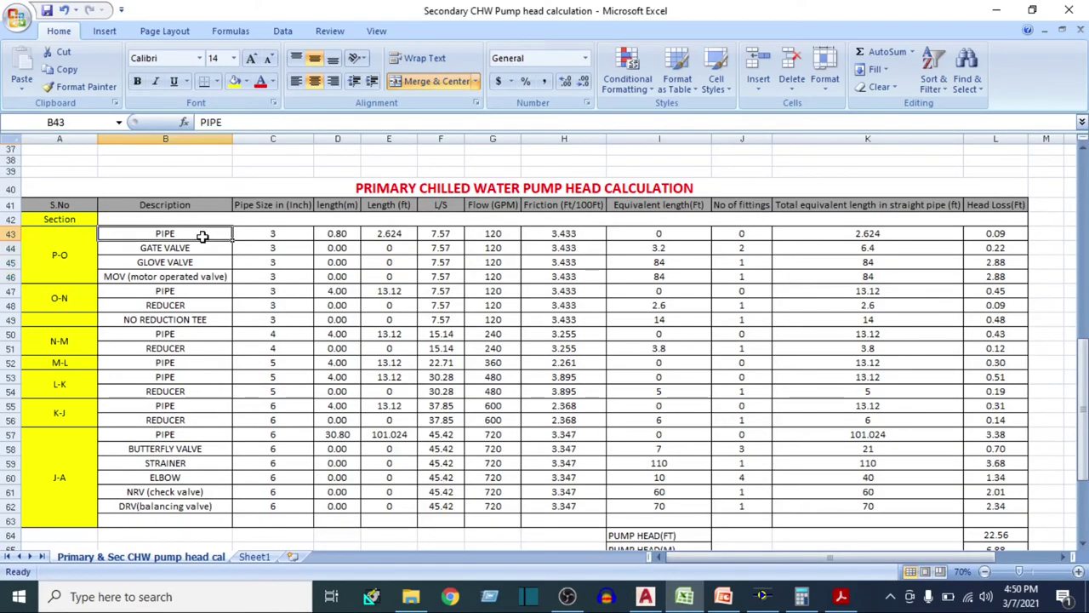
pyautogui.click(12, 247)
pyautogui.click(5, 262)
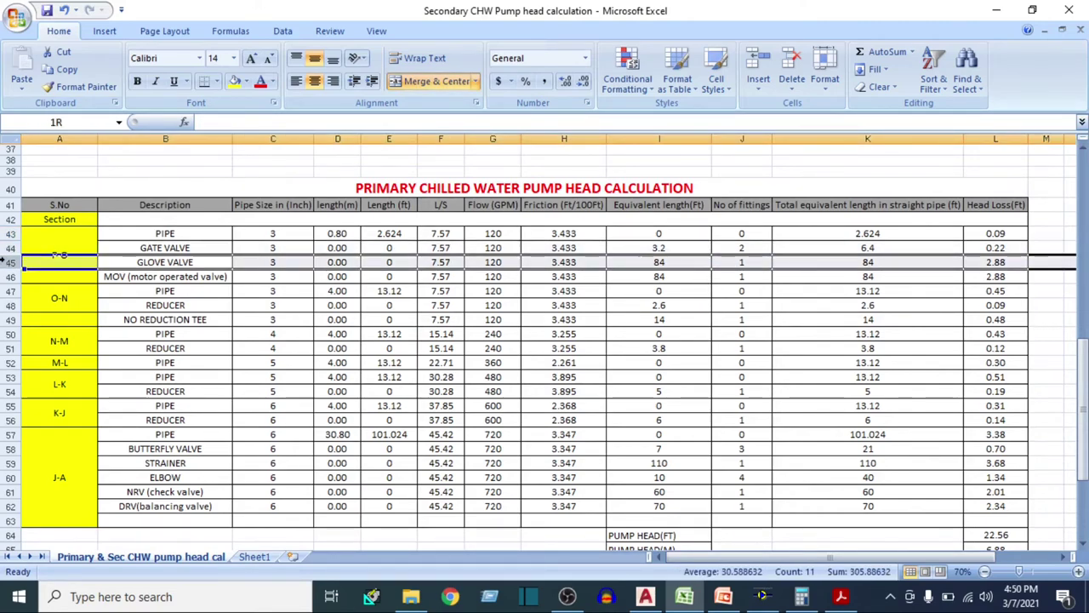
pyautogui.click(6, 277)
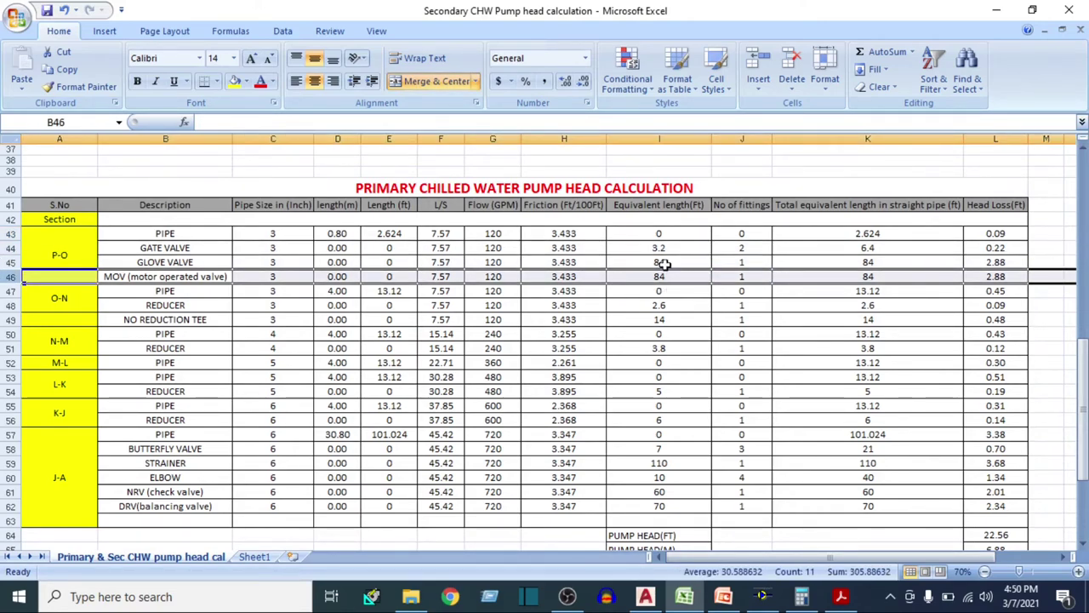
pyautogui.moveTo(659, 246); pyautogui.dragTo(658, 279)
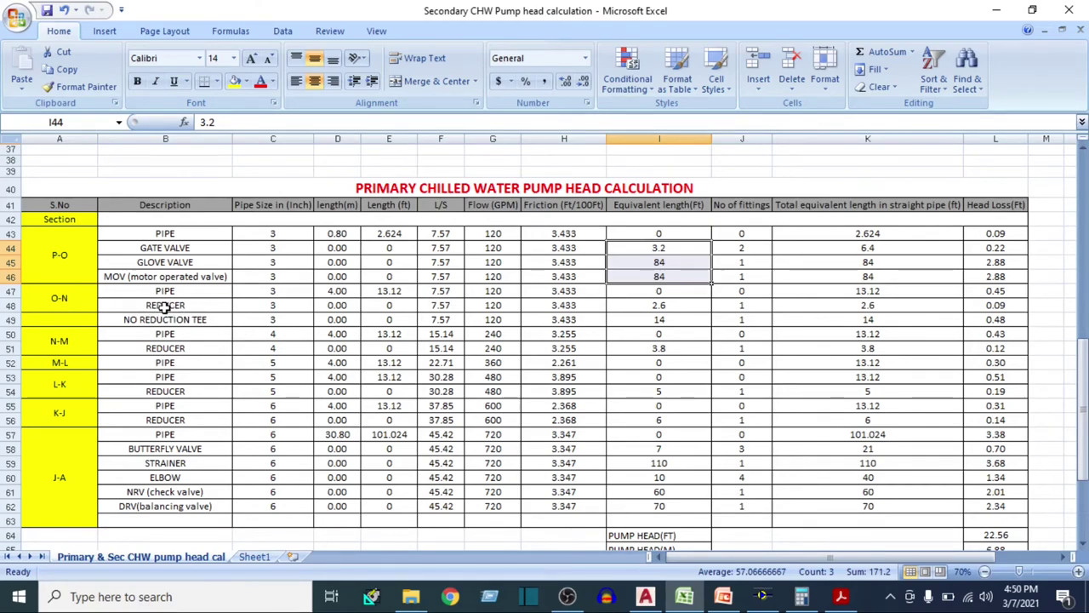
# Check the equivalent length of the 3 inch reducer in section O-N against Table 12 of the Carrier PDF
pyautogui.click(164, 306)
pyautogui.click(258, 308)
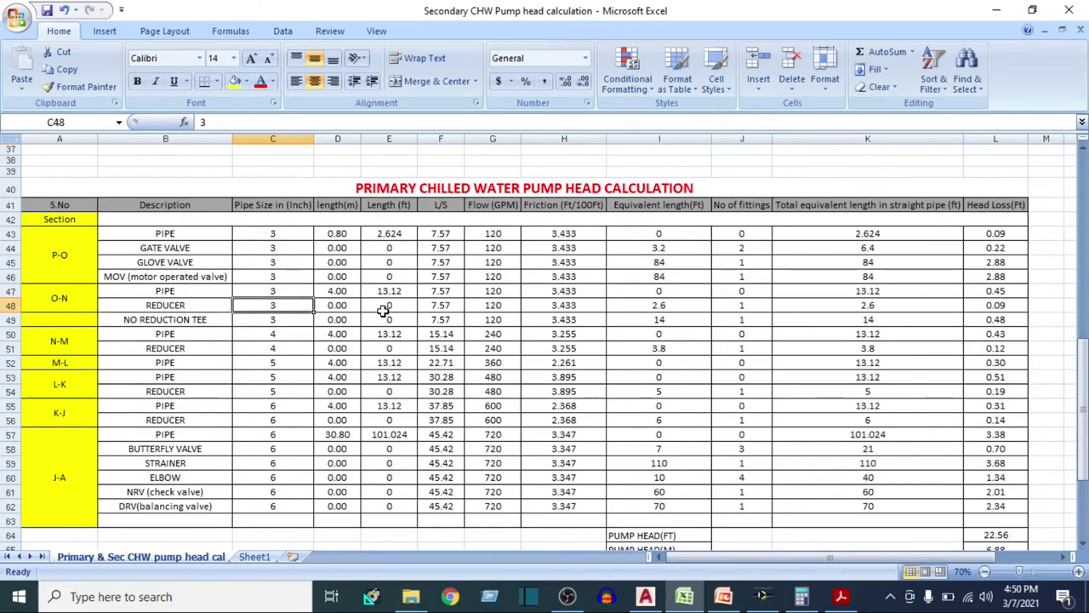
pyautogui.click(662, 308)
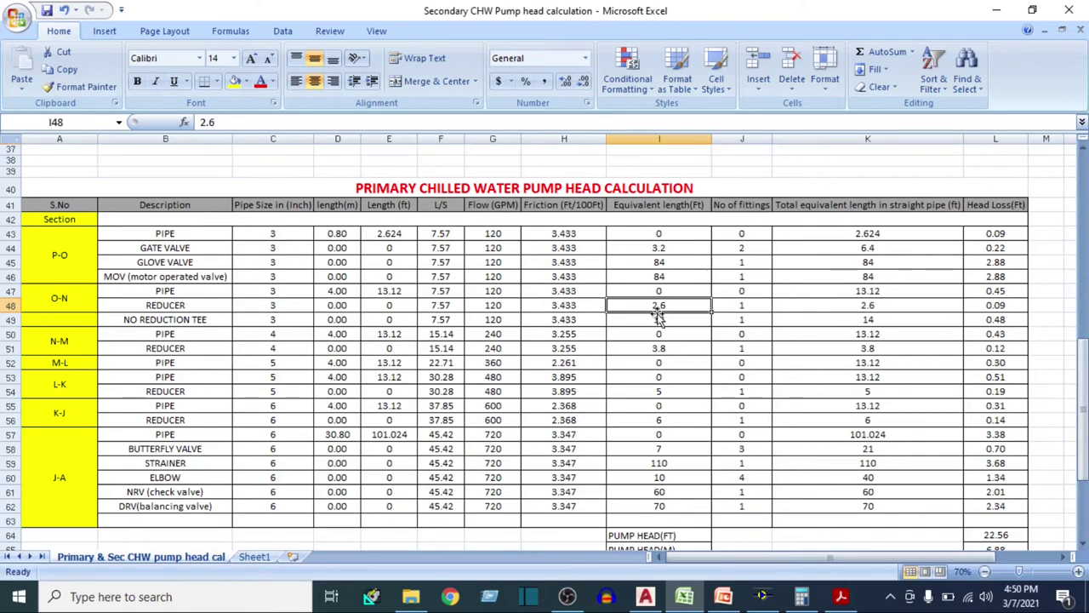
pyautogui.click(841, 596)
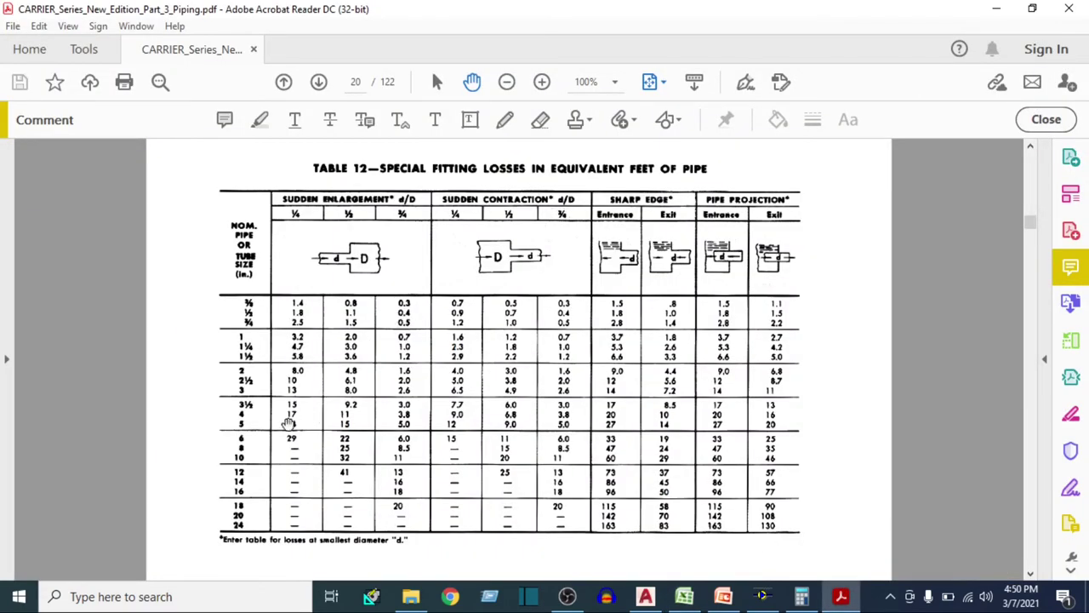
pyautogui.keyDown('ctrl'); pyautogui.scroll(1, 237, 398); pyautogui.keyUp('ctrl')
pyautogui.scroll(2, 236, 398)
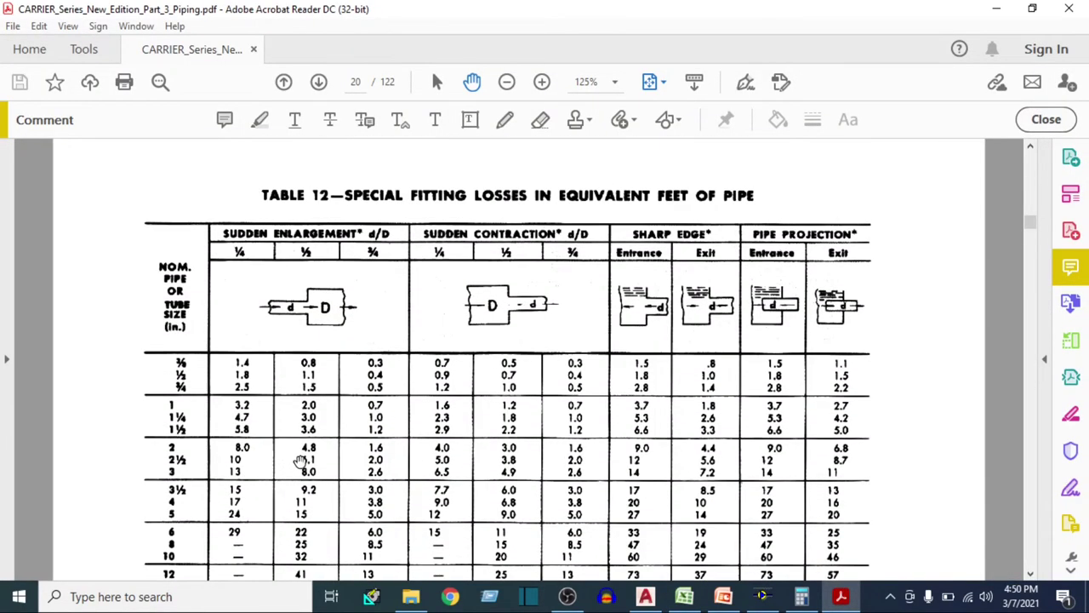